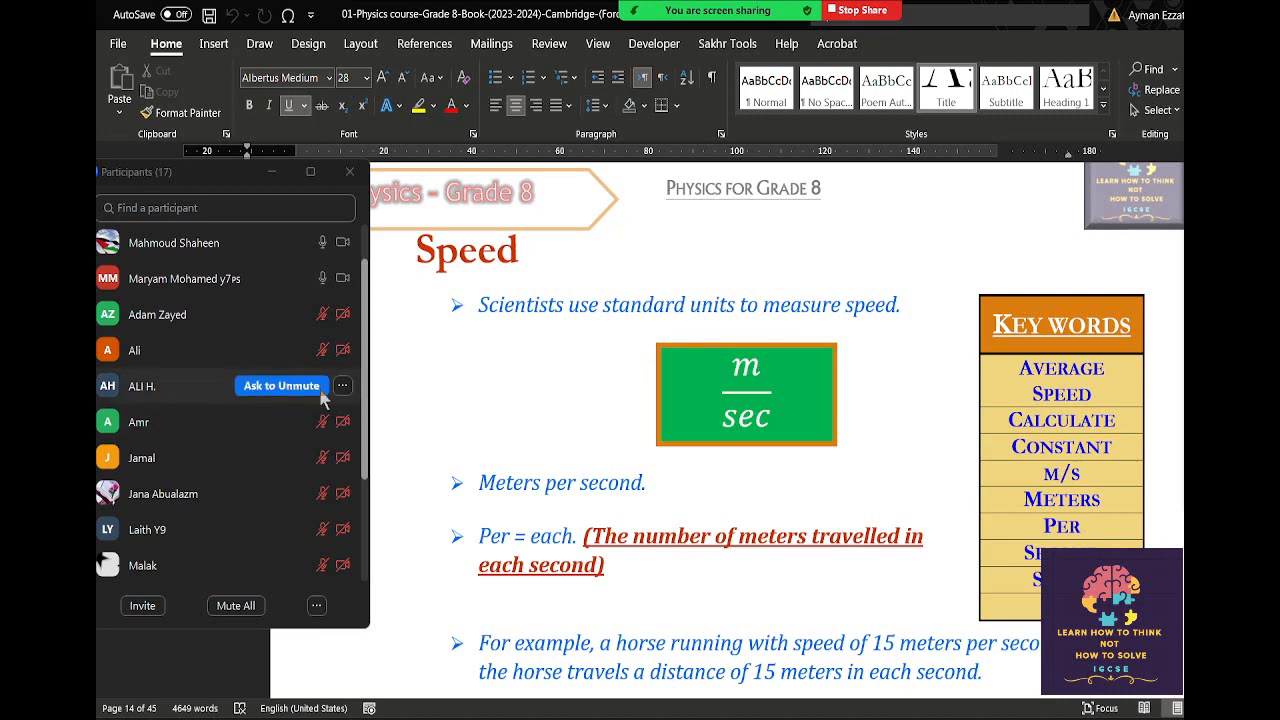
Shrink the participants panel, then draw a red arrow to m labelled Dist.
left_click_drag(370, 347, 345, 349)
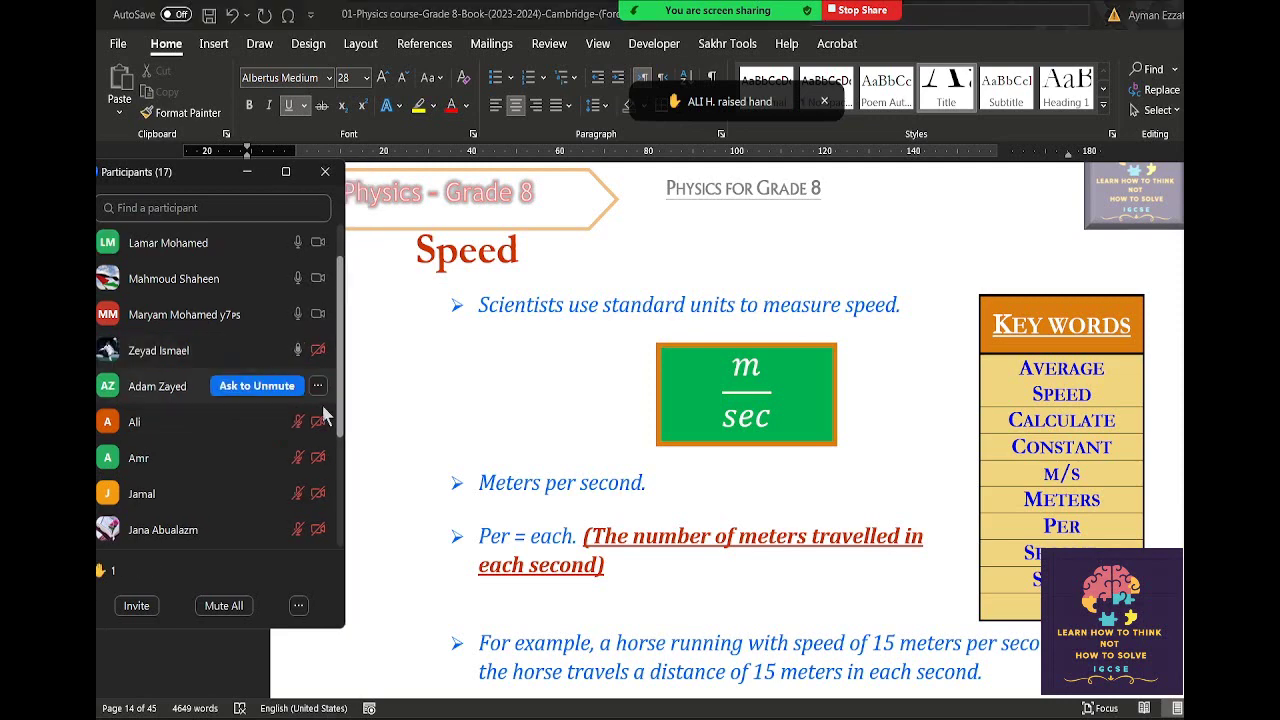
left_click_drag(309, 630, 314, 553)
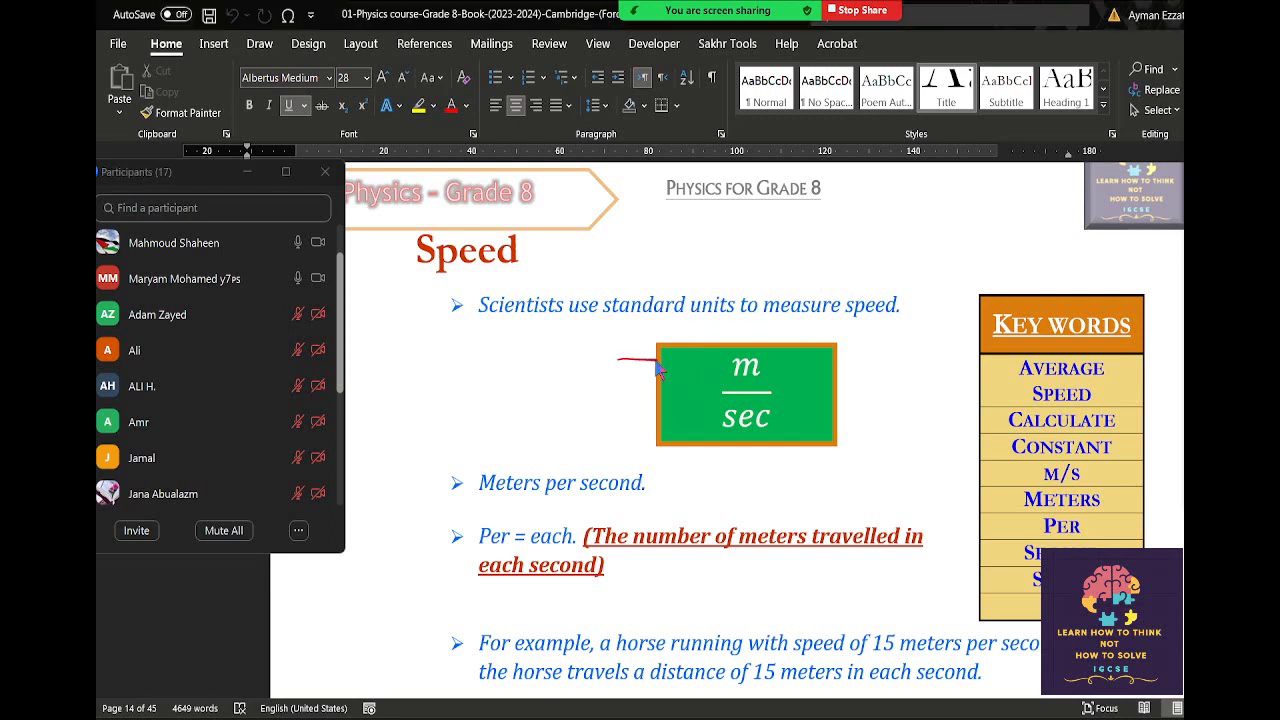
mouse_move(618, 358)
left_mouse_down()
mouse_move(700, 362)
mouse_move(690, 370)
left_mouse_up()
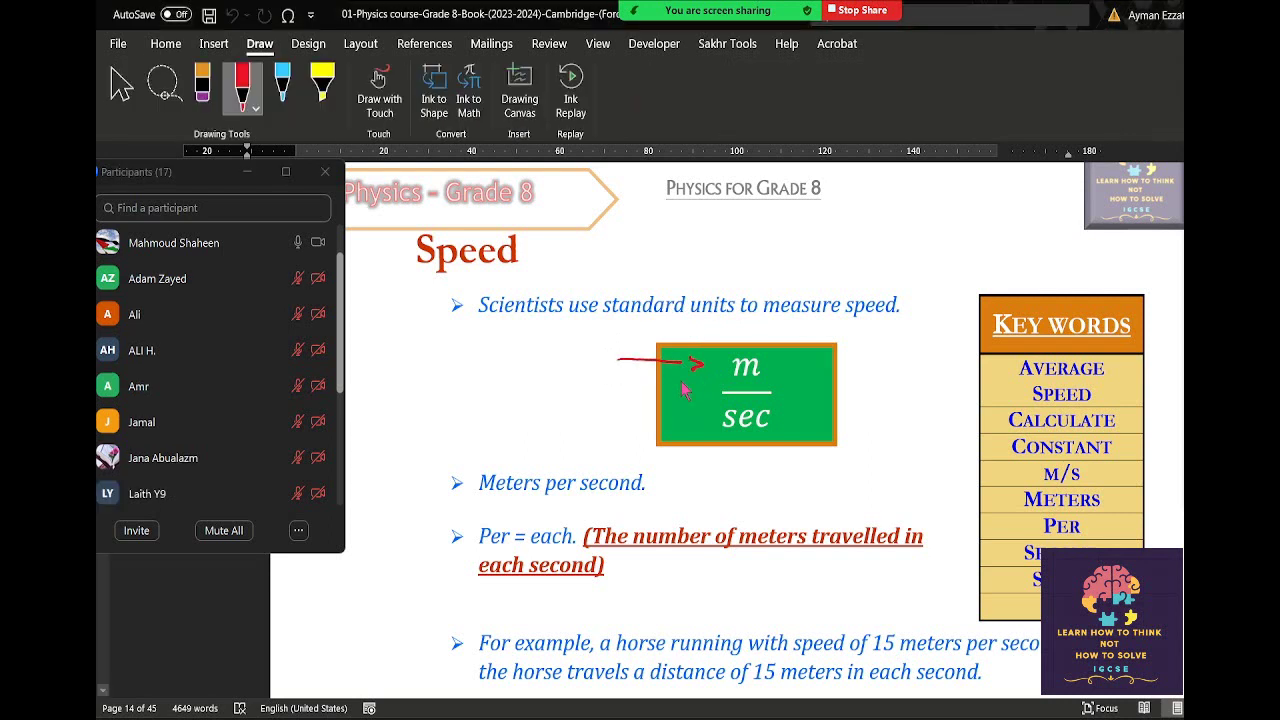
mouse_move(539, 350)
left_mouse_down()
mouse_move(550, 370)
mouse_move(598, 372)
left_mouse_up()
left_click(565, 350)
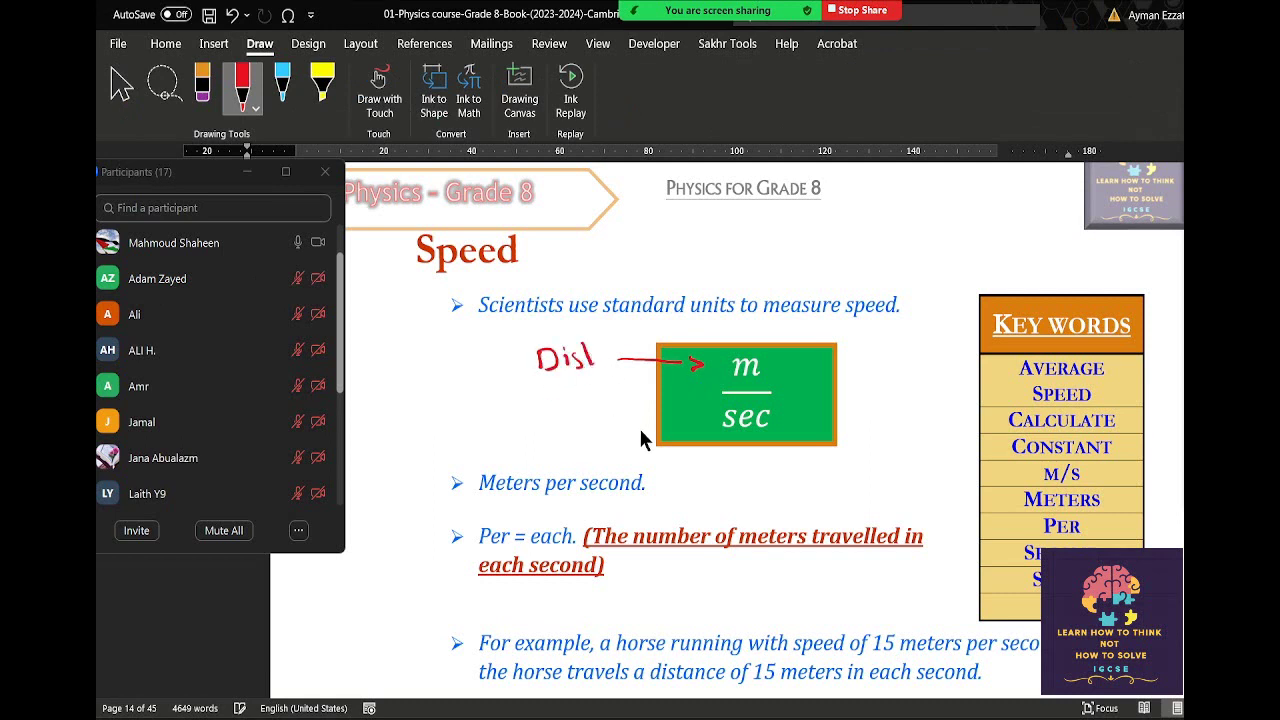
Draw a red arrow to sec labelled Time, cross the t in Dist, and start the A–B line.
left_click_drag(620, 422, 686, 430)
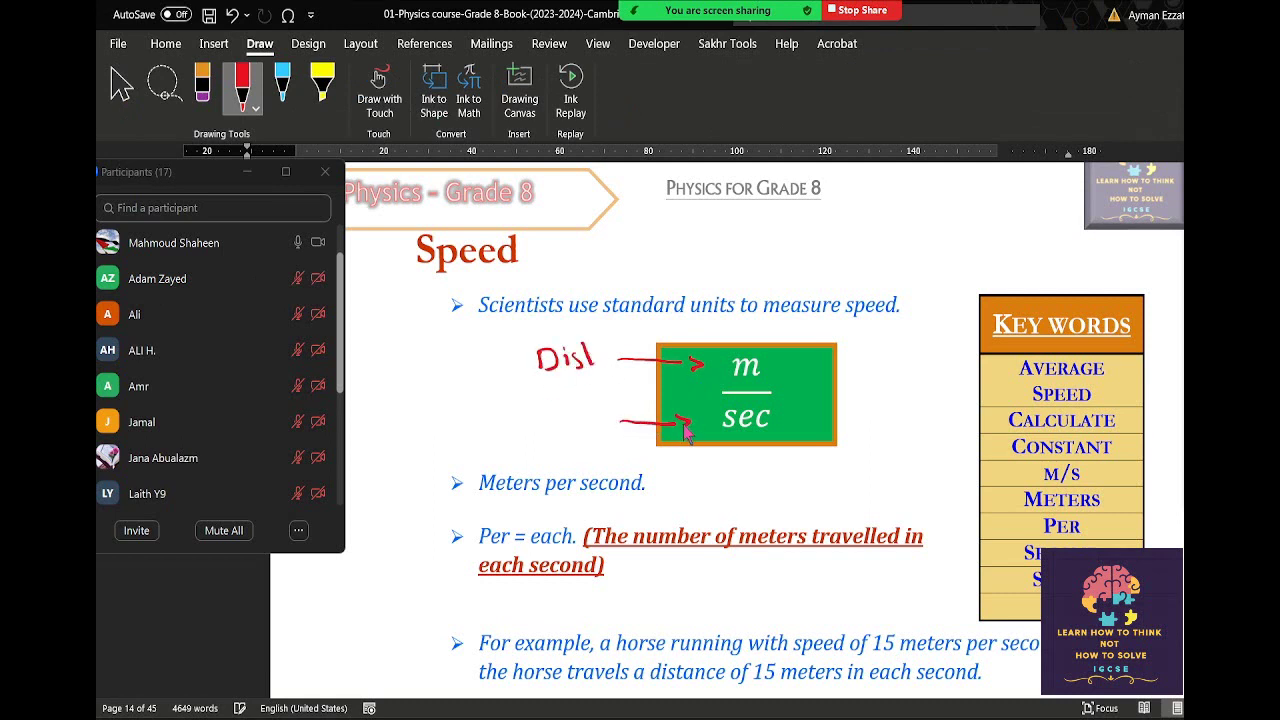
left_click_drag(513, 422, 560, 410)
mouse_move(543, 414)
left_mouse_down()
mouse_move(545, 433)
mouse_move(603, 430)
left_mouse_up()
left_click(561, 415)
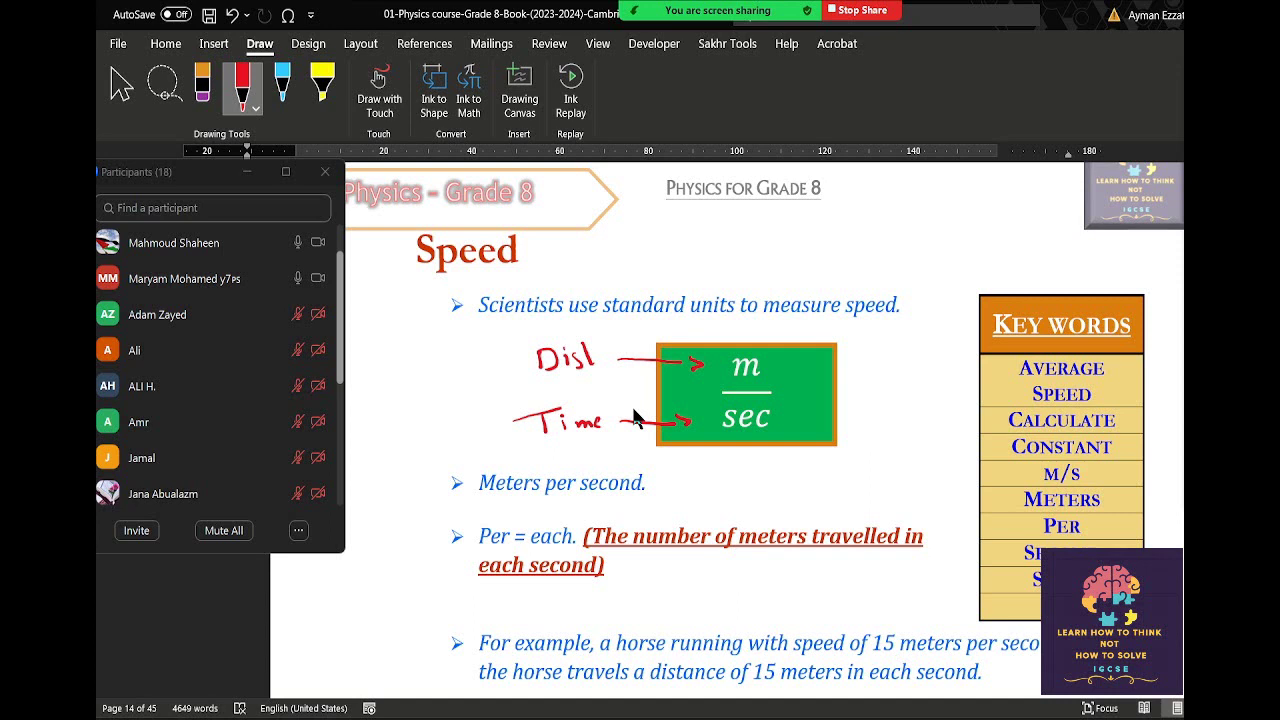
left_click_drag(584, 352, 598, 350)
mouse_move(841, 230)
left_mouse_down()
mouse_move(851, 244)
mouse_move(834, 280)
mouse_move(849, 280)
mouse_move(839, 268)
mouse_move(1052, 237)
mouse_move(1046, 273)
left_mouse_up()
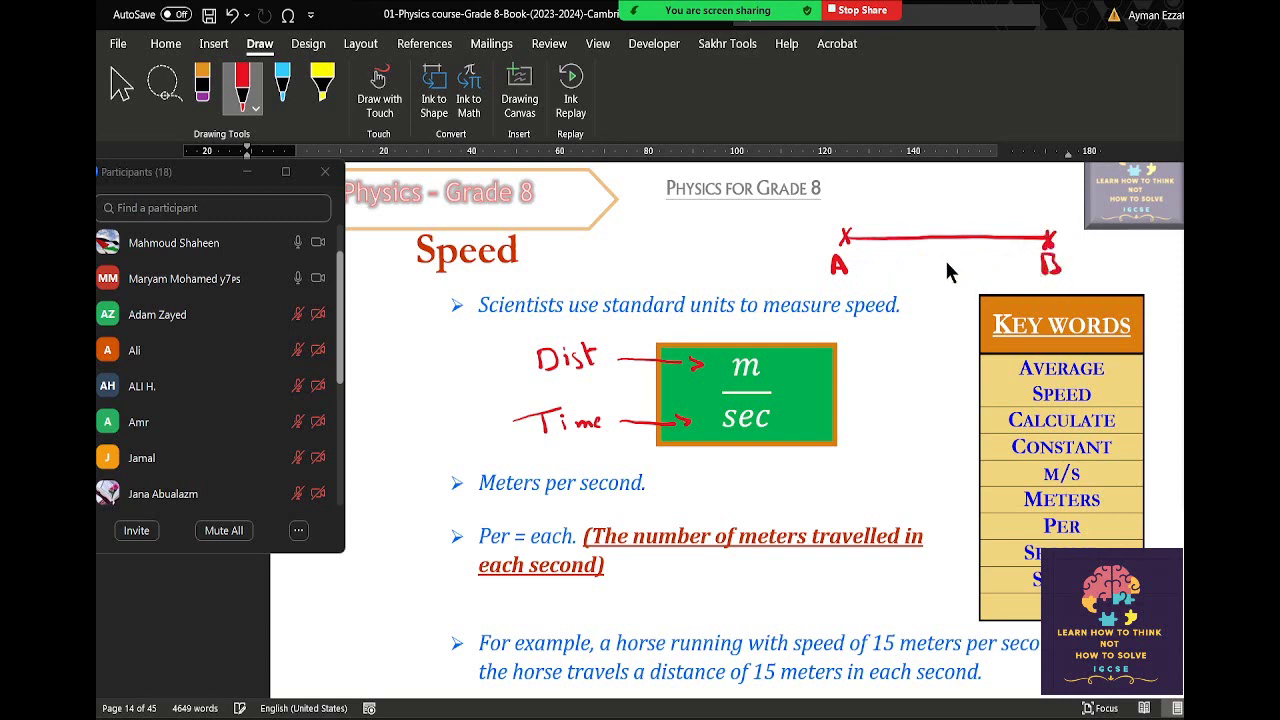
Draw a red ball at point A and write 100m under the A–B line.
left_click(869, 210)
left_click_drag(868, 210, 884, 216)
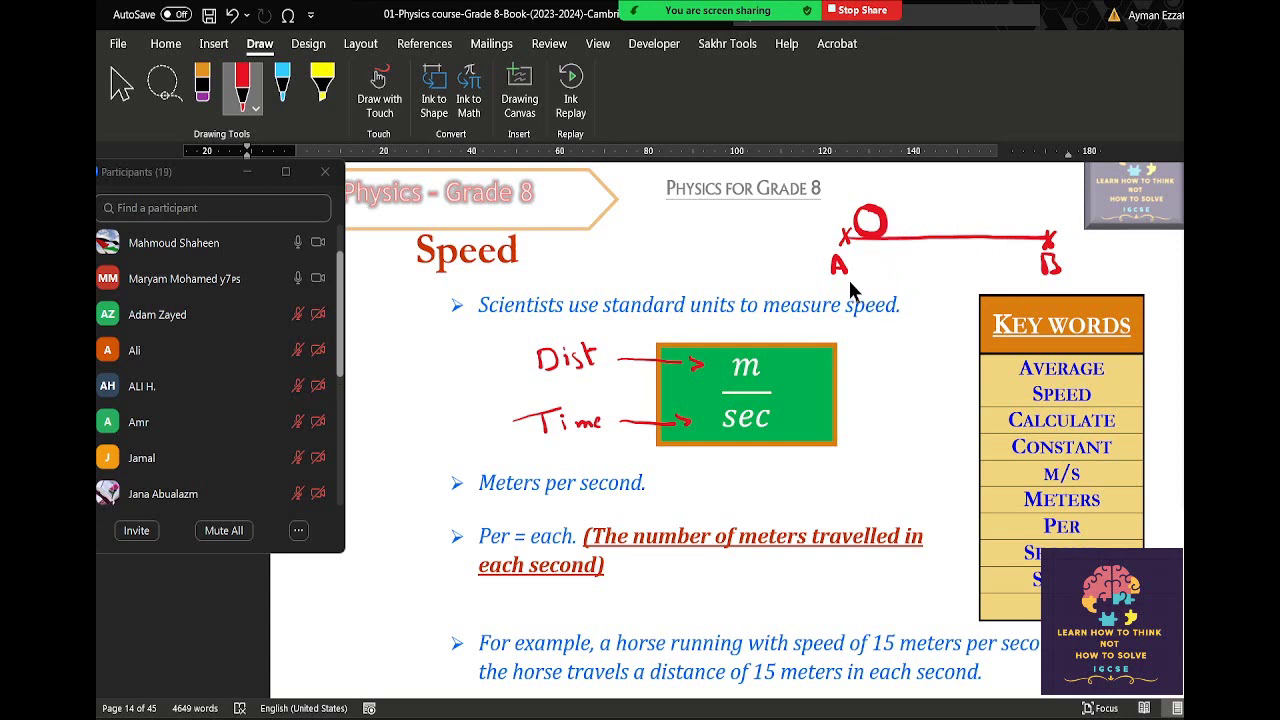
left_click_drag(850, 283, 1042, 290)
mouse_move(922, 266)
left_mouse_down()
mouse_move(925, 279)
mouse_move(954, 269)
mouse_move(998, 284)
left_mouse_up()
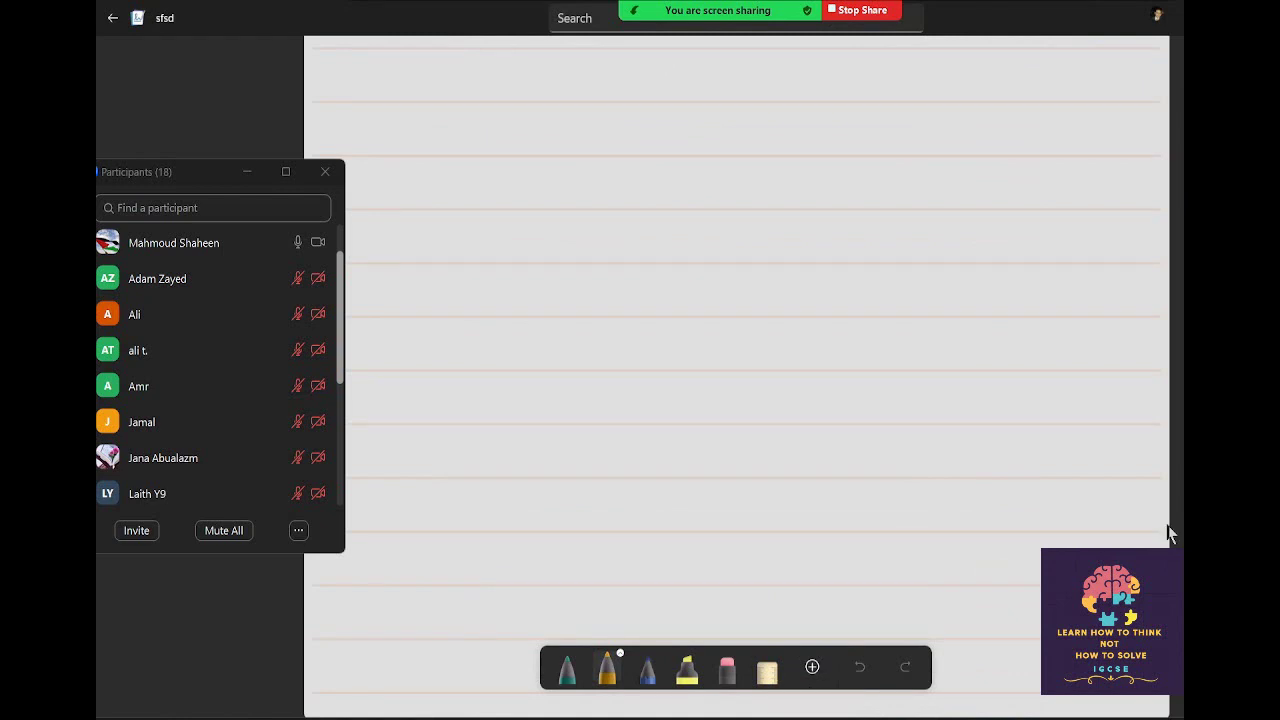
Mark the track's end points with orange crosses and label the right one B.
scroll(955, 352, "down", 2)
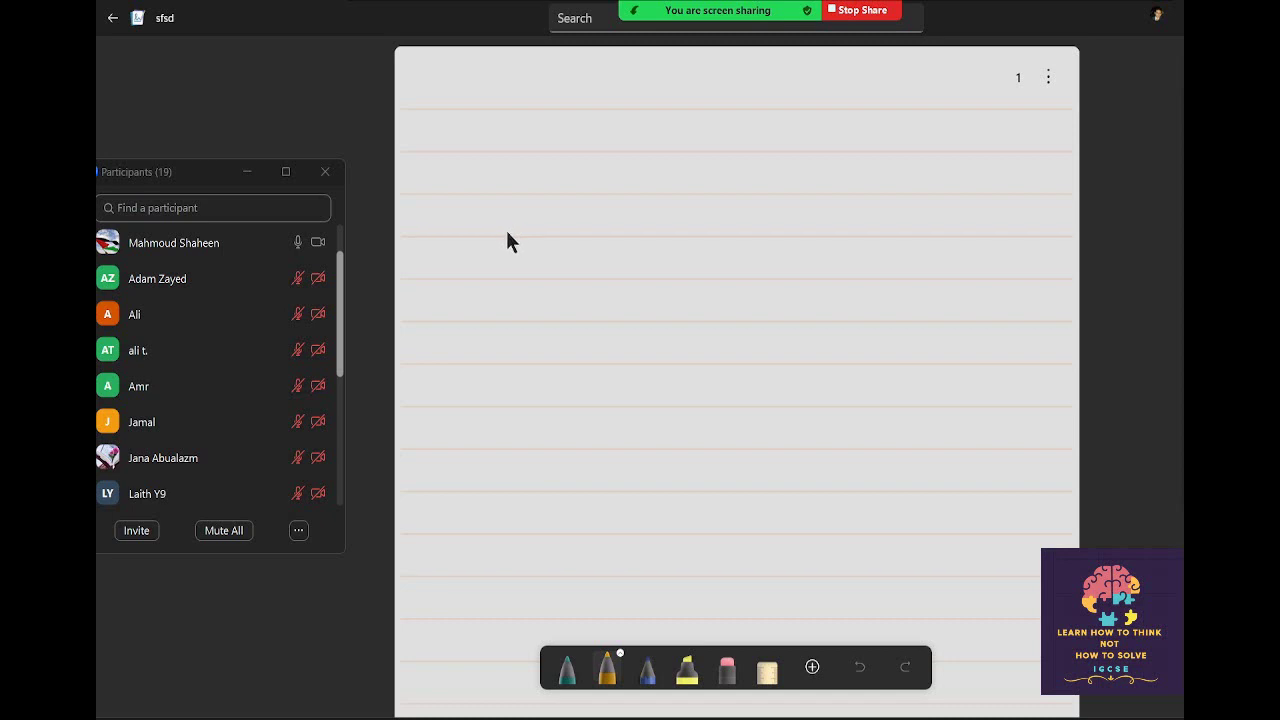
mouse_move(498, 232)
left_mouse_down()
mouse_move(512, 250)
mouse_move(500, 283)
left_mouse_up()
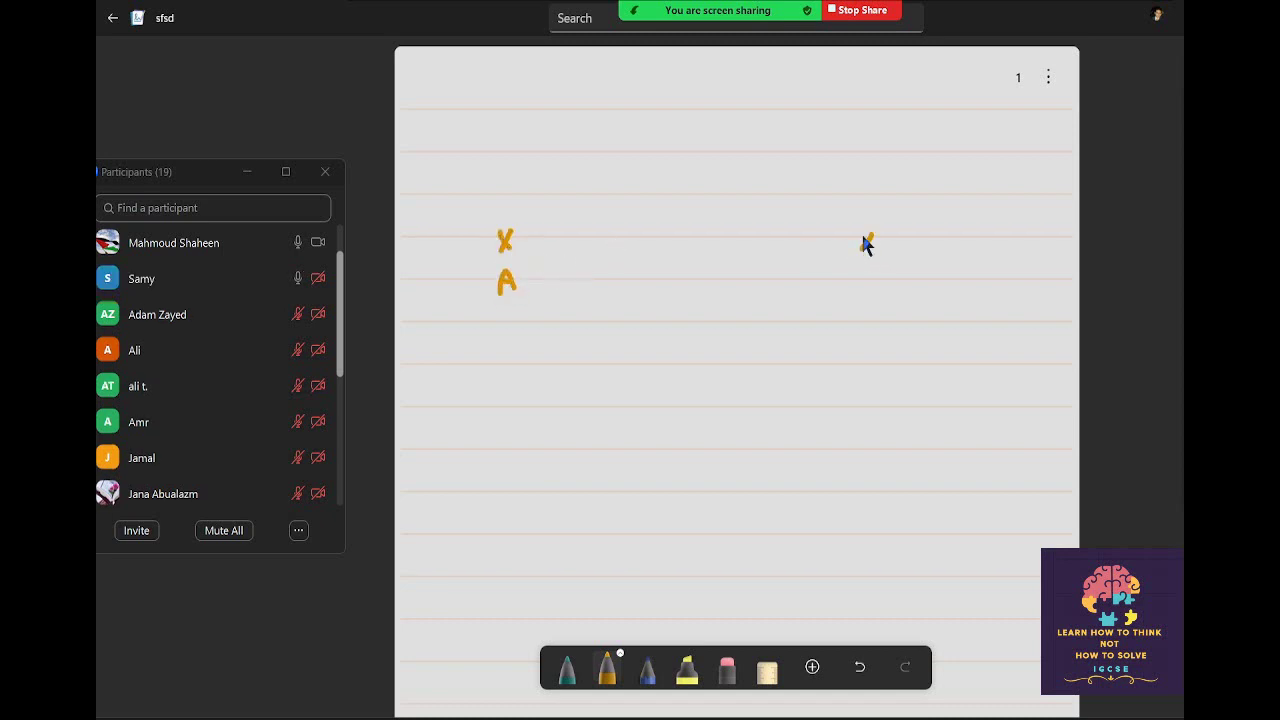
left_click_drag(874, 268, 864, 289)
Draw the teal 100m distance marker beneath the A–B points.
left_click(567, 672)
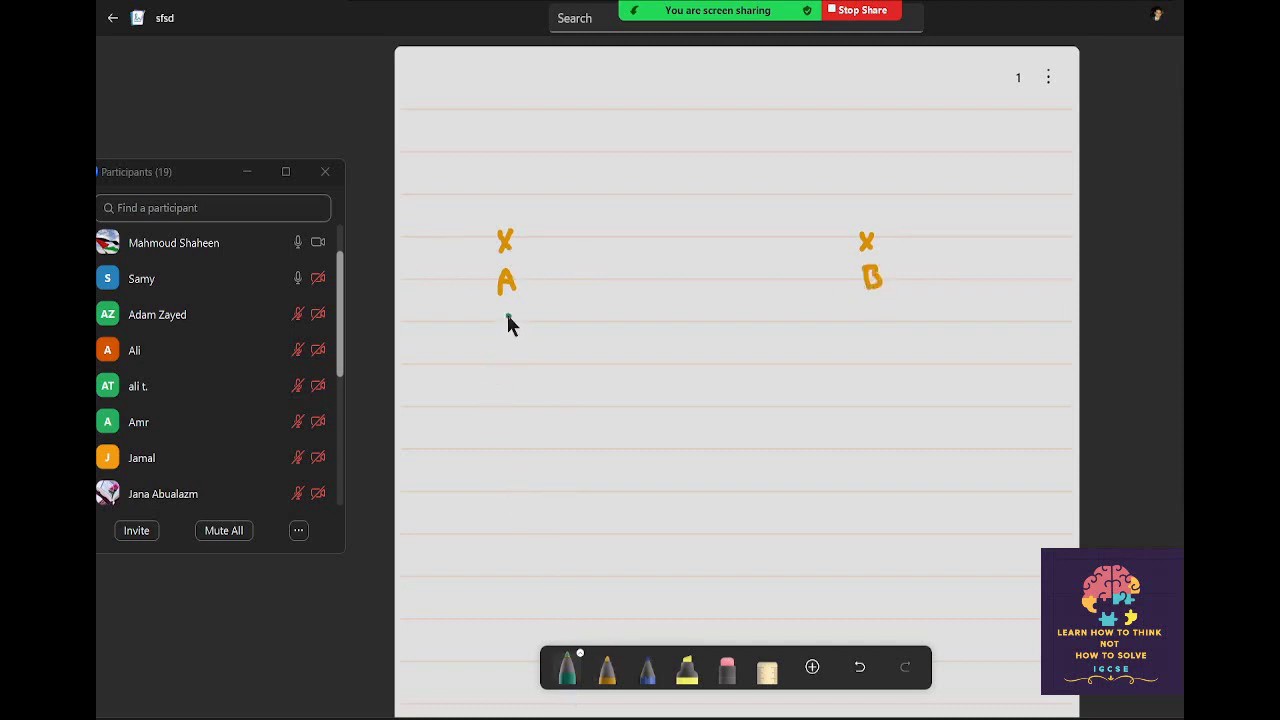
mouse_move(508, 318)
left_mouse_down()
mouse_move(514, 330)
mouse_move(688, 318)
left_mouse_up()
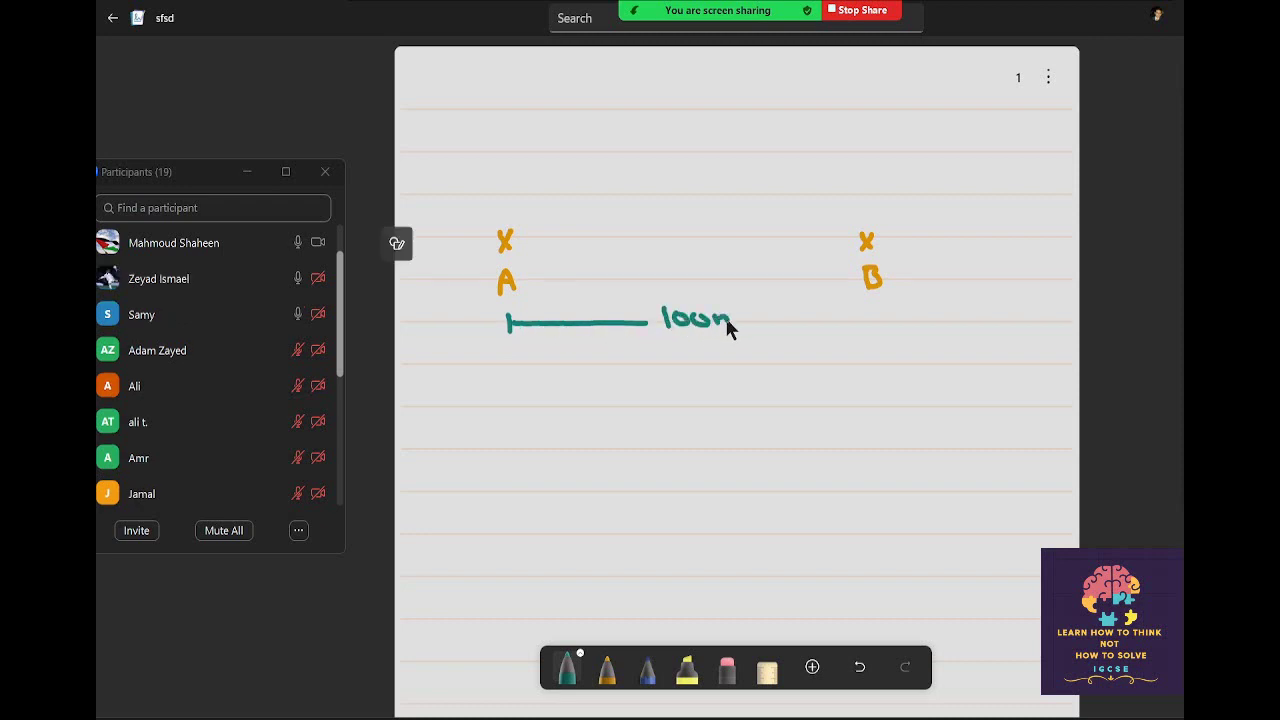
left_click_drag(767, 322, 879, 330)
left_click(607, 667)
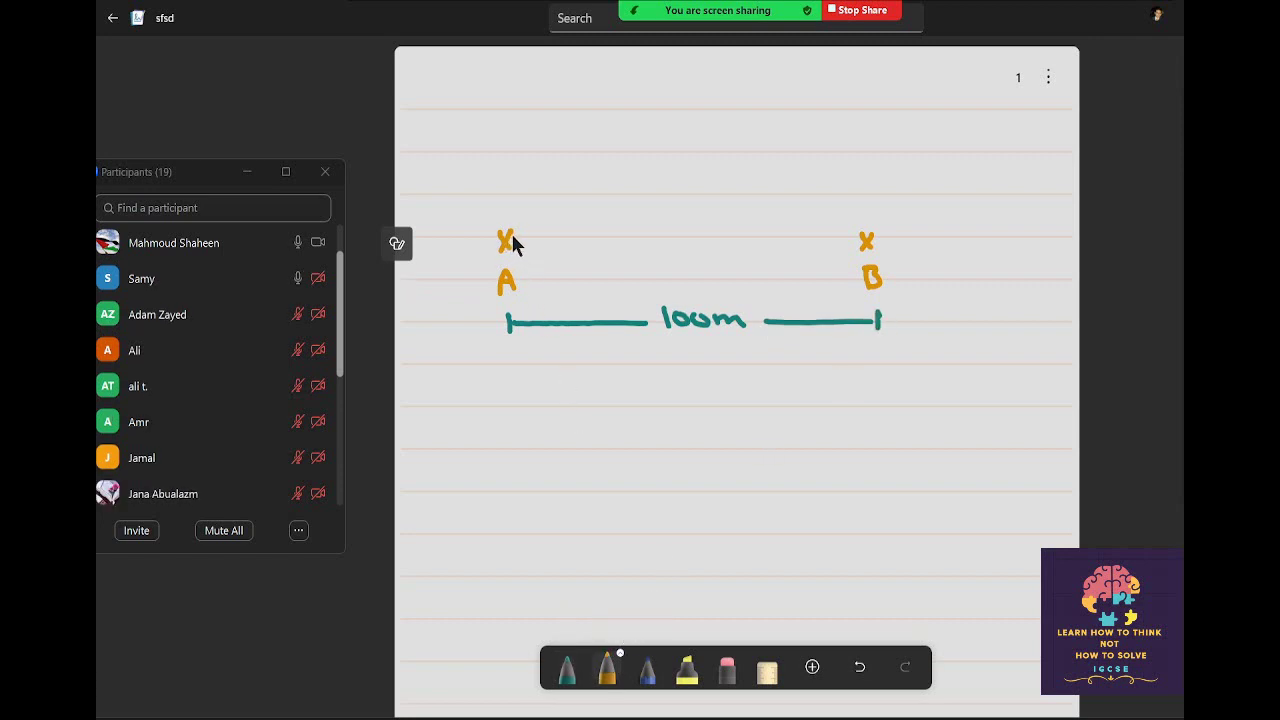
Draw the track line from A to B and a ball above it near A.
left_click_drag(509, 237, 543, 237)
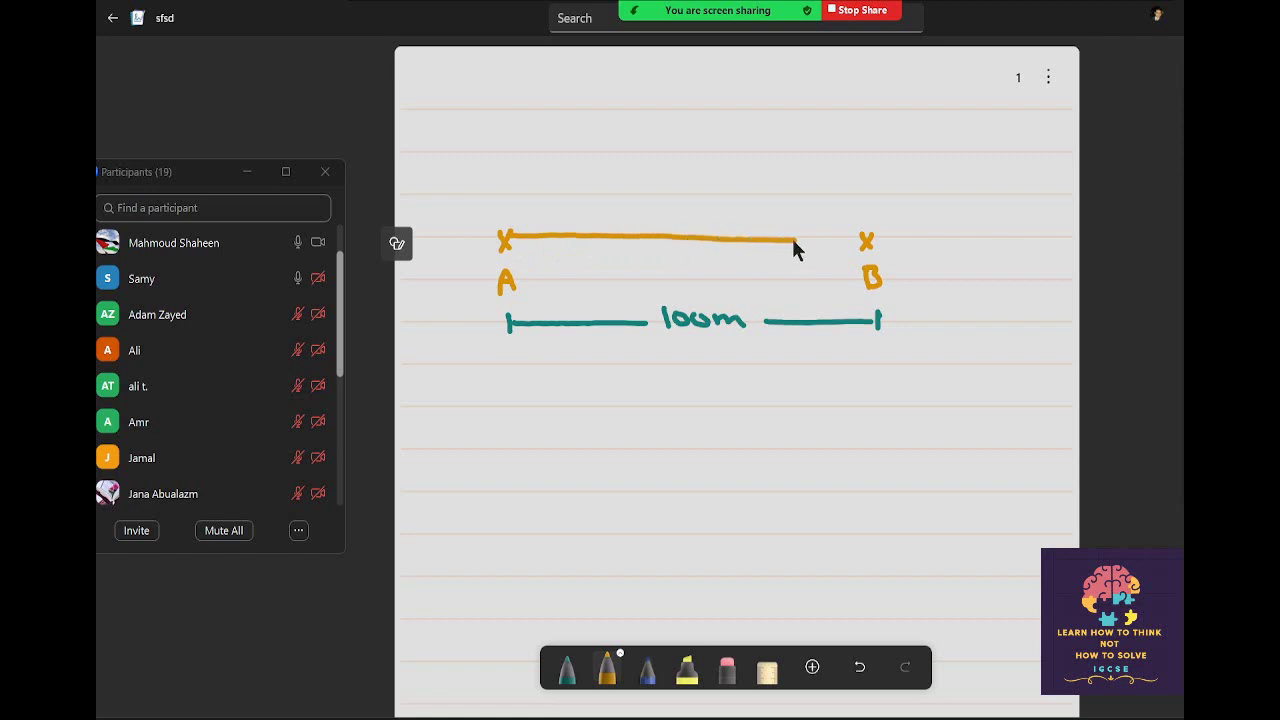
left_click_drag(793, 240, 866, 240)
mouse_move(546, 193)
left_mouse_down()
mouse_move(539, 230)
mouse_move(559, 216)
mouse_move(531, 217)
mouse_move(549, 195)
mouse_move(613, 185)
left_mouse_up()
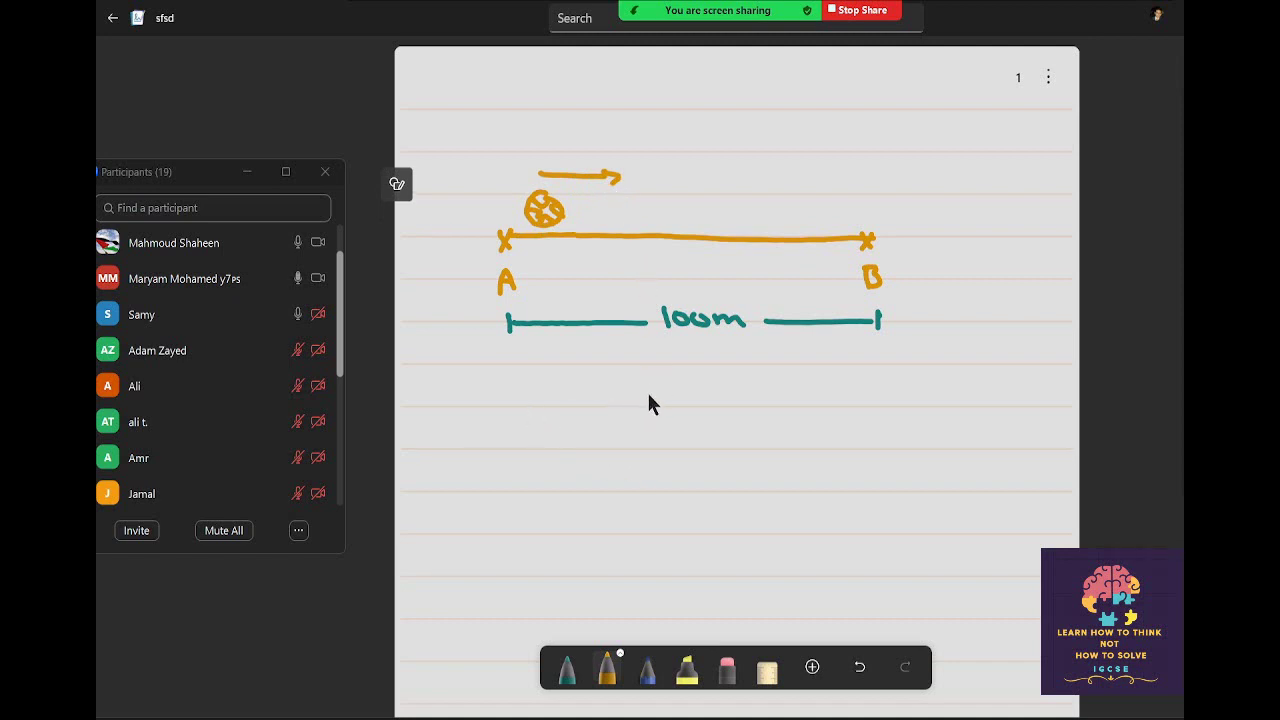
Handwrite t = 1 sec in teal just below the 100m line.
left_click(567, 660)
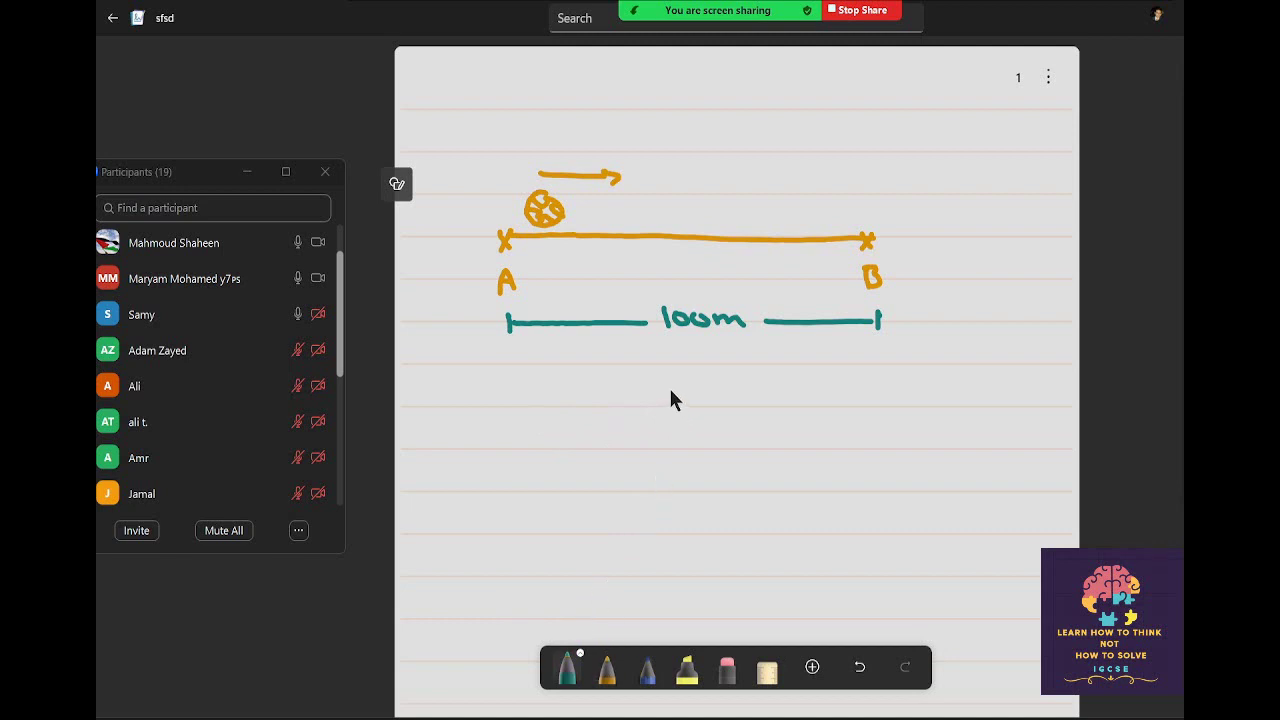
mouse_move(673, 388)
left_mouse_down()
mouse_move(684, 408)
mouse_move(686, 396)
left_mouse_up()
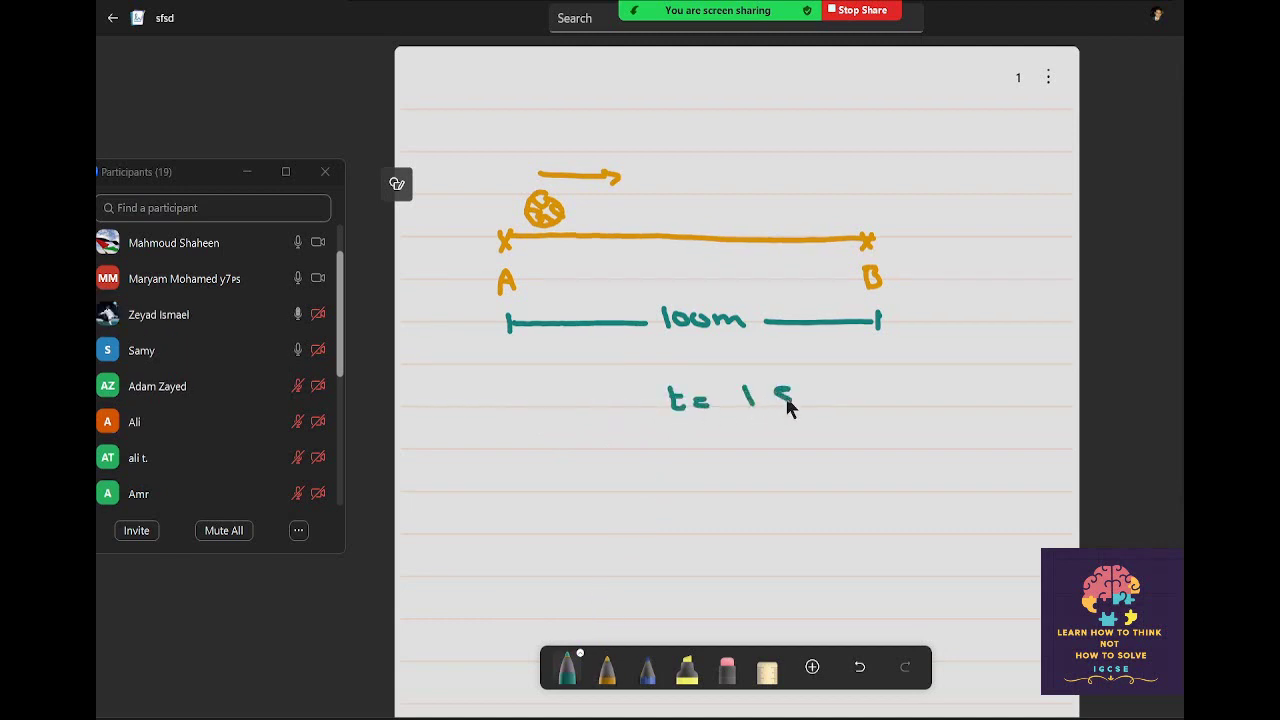
left_click_drag(786, 399, 805, 398)
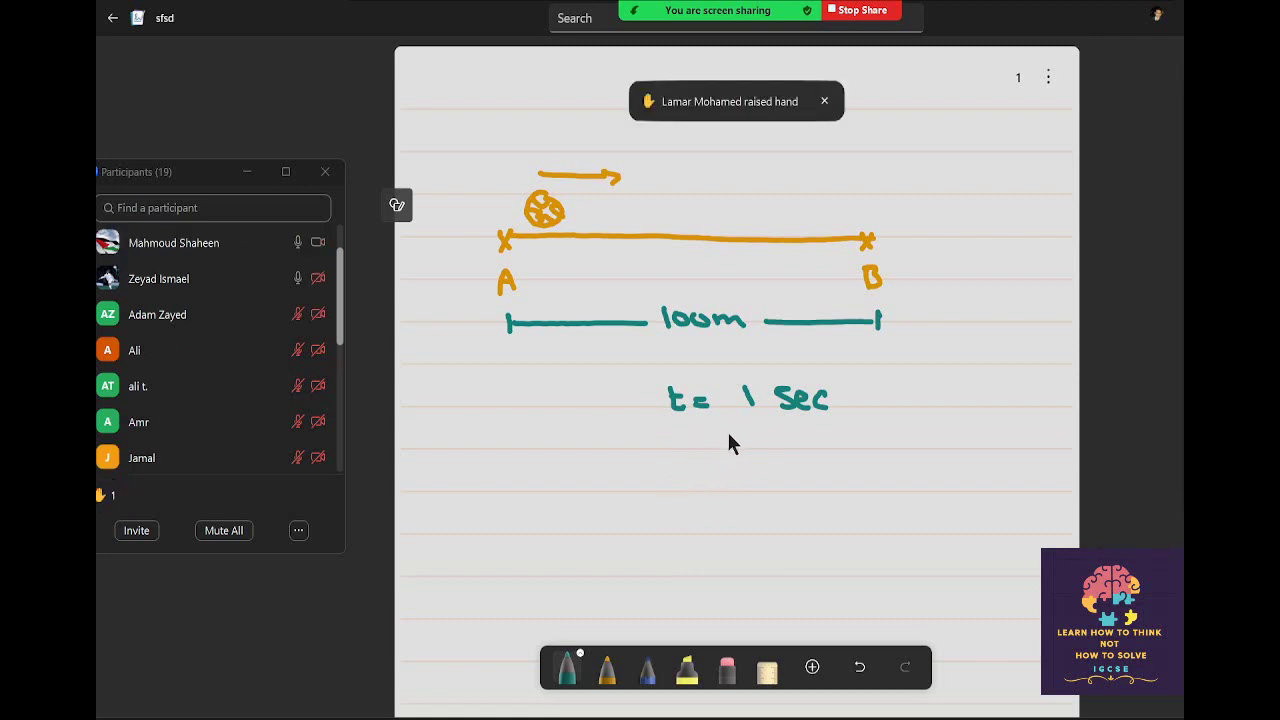
Change the pen to dark blue and write D = 100 m and t = 1 sec.
left_click(580, 656)
left_click(583, 660)
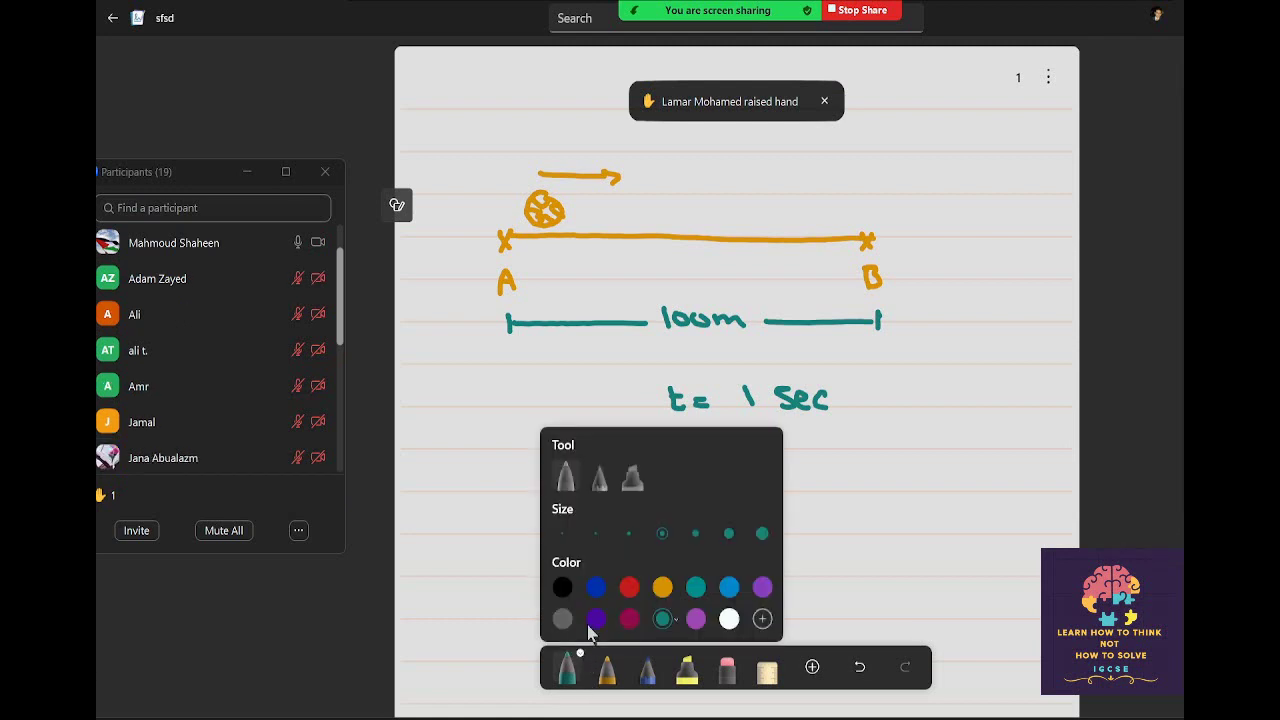
left_click(594, 620)
left_click(585, 662)
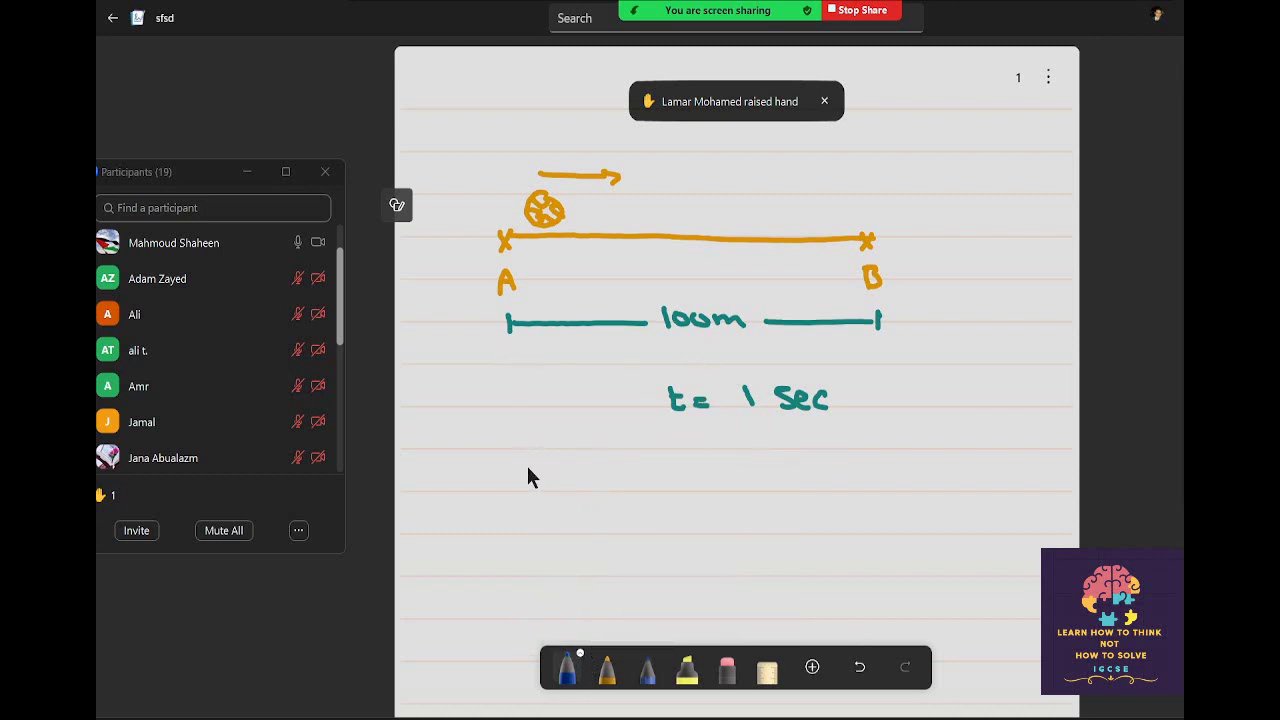
mouse_move(516, 463)
left_mouse_down()
mouse_move(517, 490)
mouse_move(574, 478)
mouse_move(575, 491)
mouse_move(662, 480)
mouse_move(748, 492)
left_mouse_up()
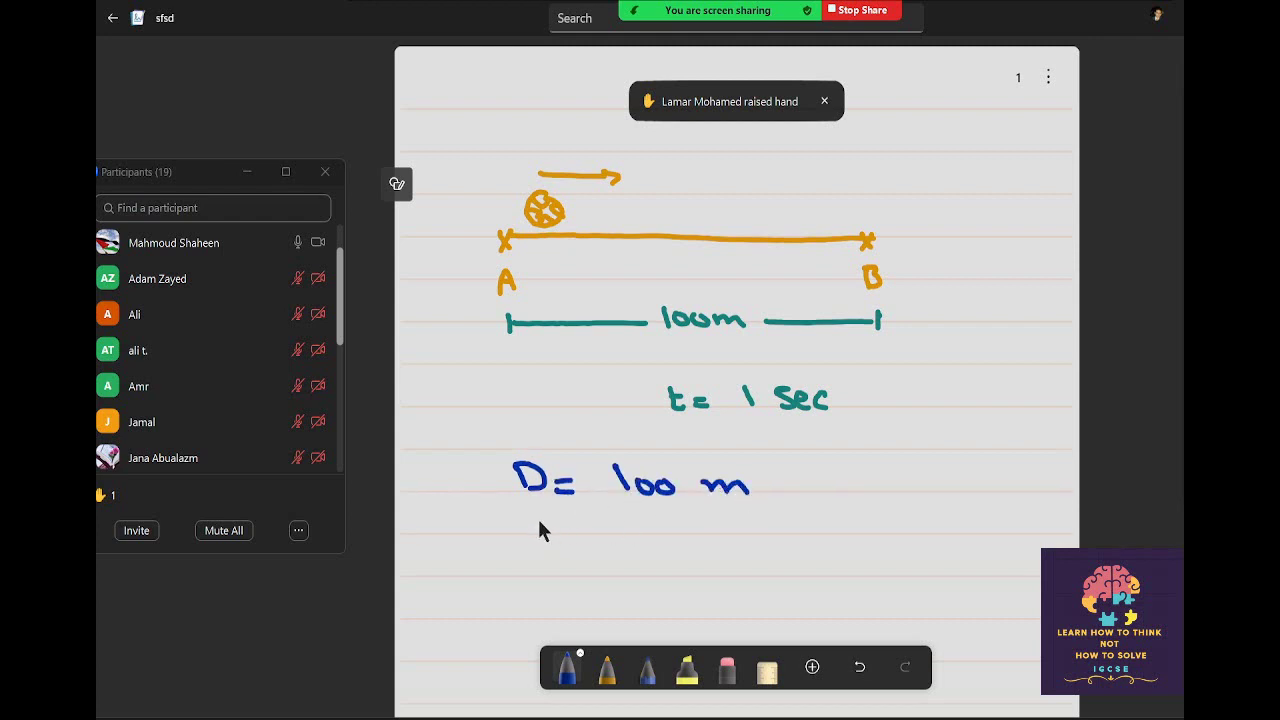
mouse_move(533, 515)
left_mouse_down()
mouse_move(536, 535)
mouse_move(549, 524)
mouse_move(648, 530)
left_mouse_up()
mouse_move(729, 517)
left_mouse_down()
mouse_move(717, 537)
mouse_move(768, 537)
left_mouse_up()
Write S = 100m/sec beneath them, then return to the Word speed page.
left_click_drag(572, 597, 557, 616)
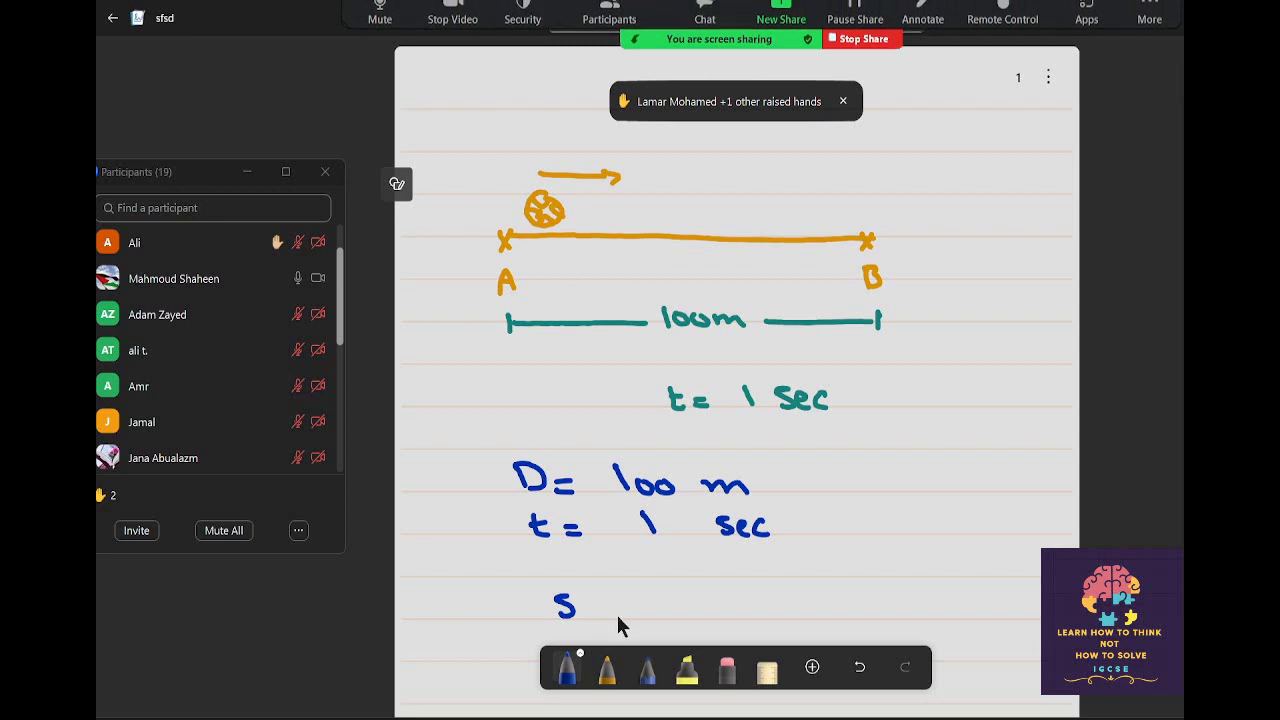
left_click_drag(601, 606, 616, 605)
mouse_move(601, 615)
left_mouse_down()
mouse_move(720, 606)
mouse_move(752, 632)
mouse_move(797, 622)
left_mouse_up()
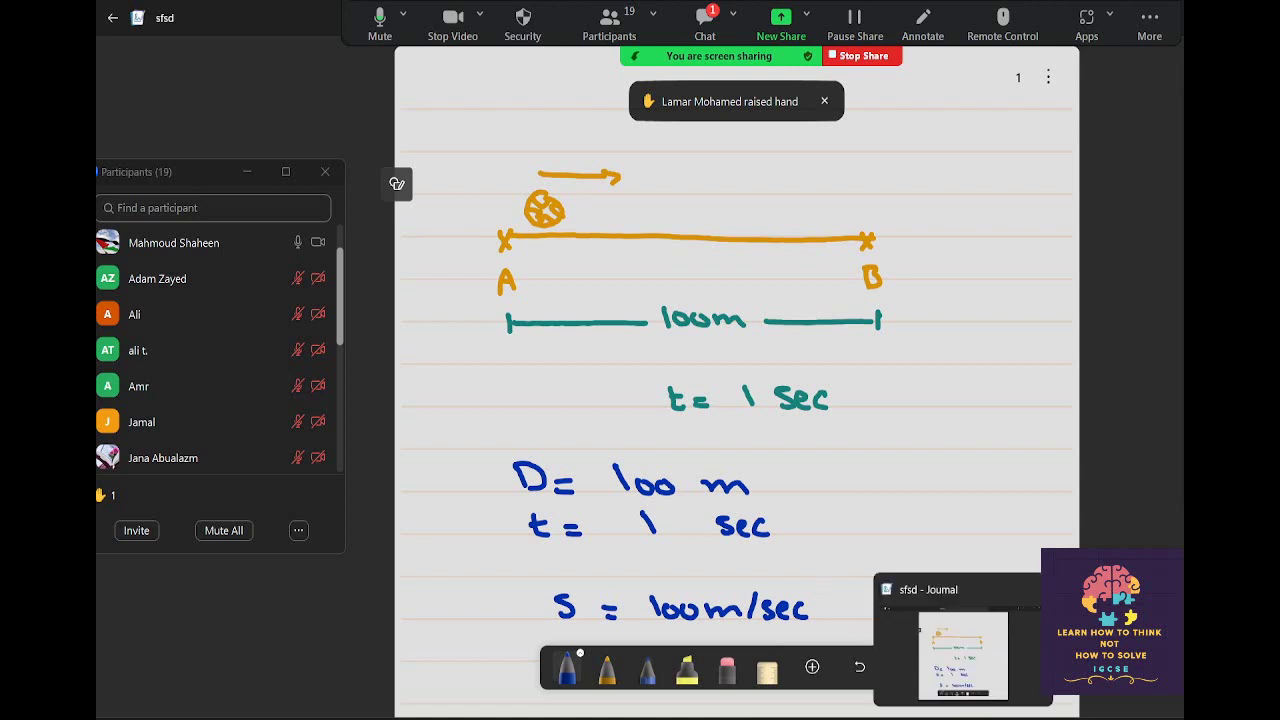
left_click(843, 620)
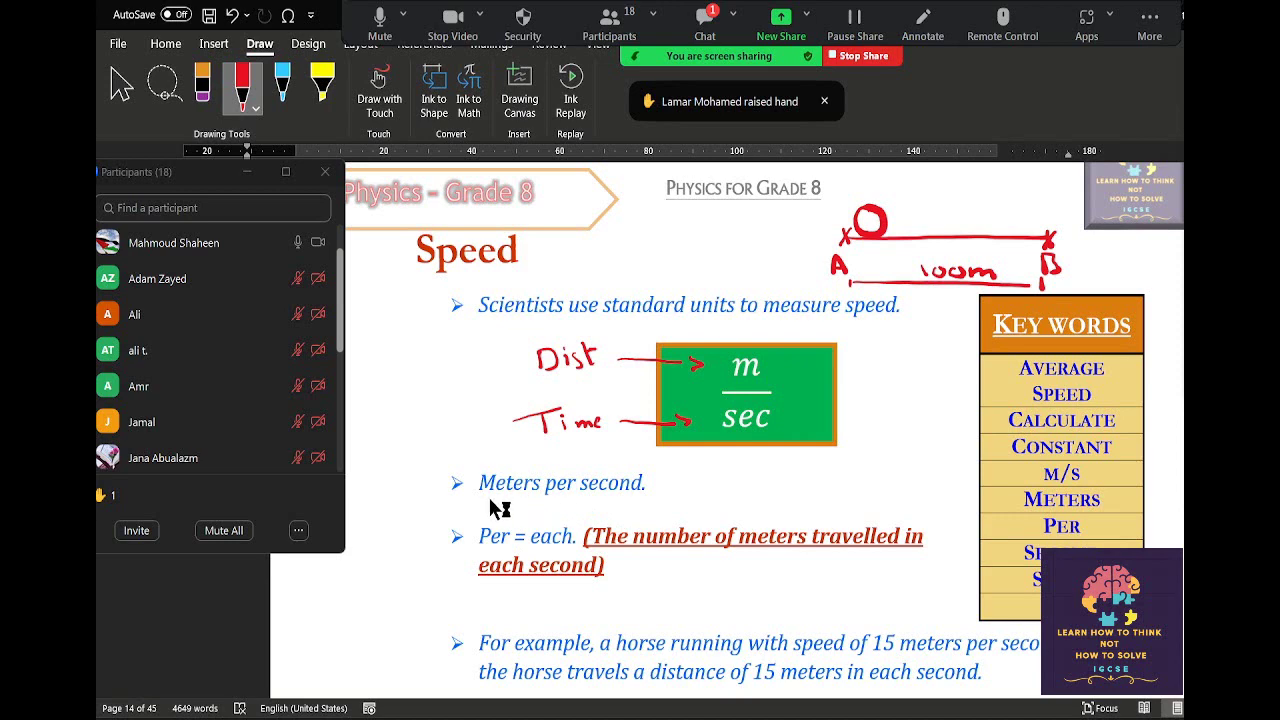
Draw a red arrow labelled unit after 'Meters per second.' and go back to Journal.
left_click_drag(659, 487, 768, 490)
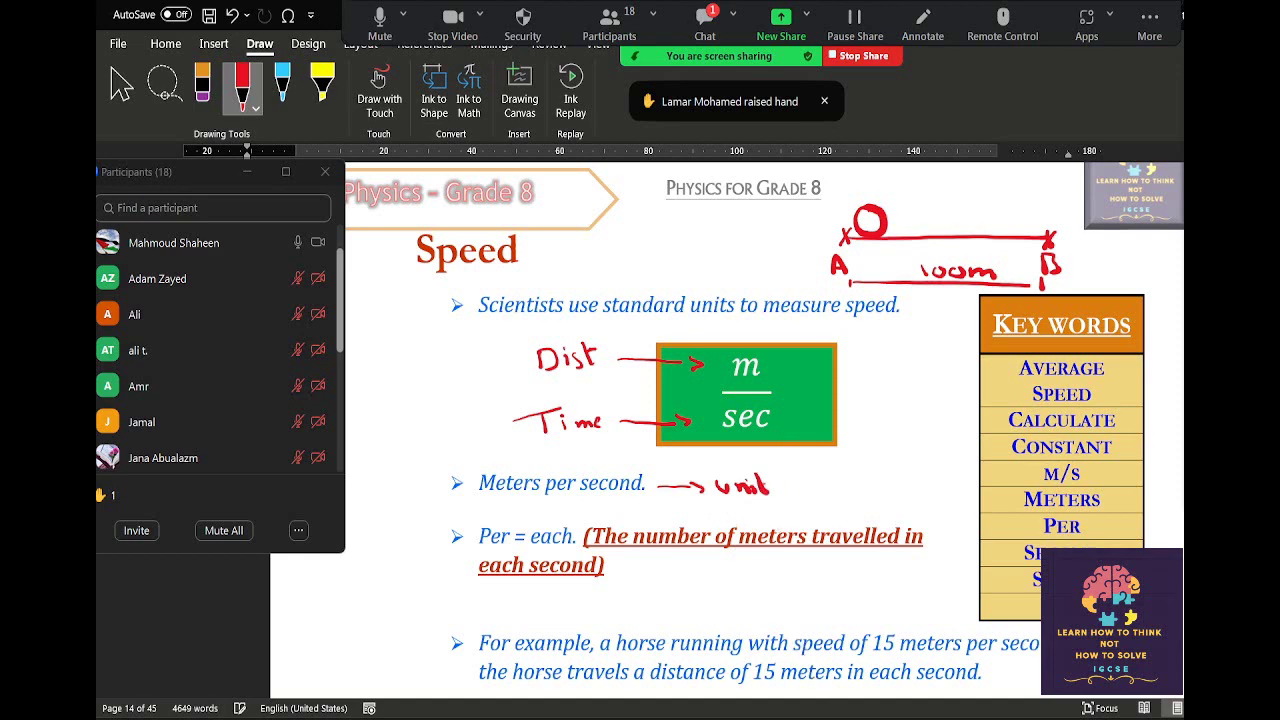
left_click(962, 640)
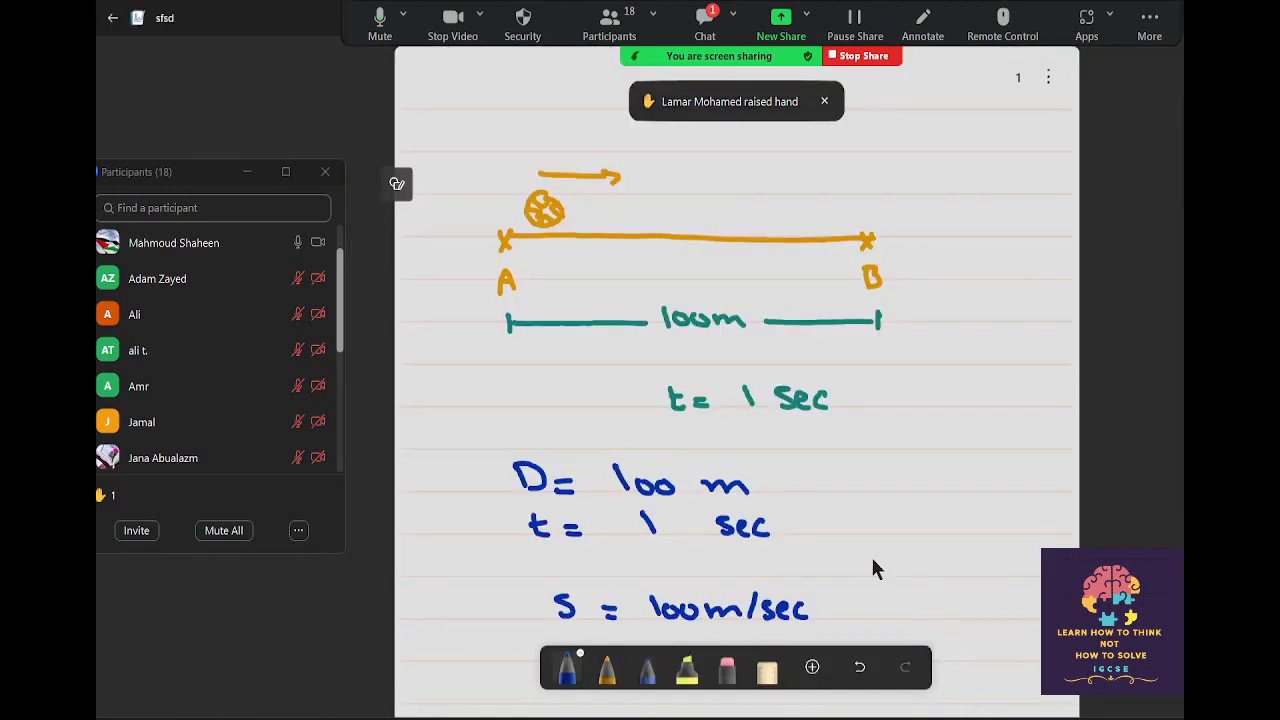
Write the speed units km/hr or m/hr or m/sec as fractions.
scroll(966, 352, "down", 5)
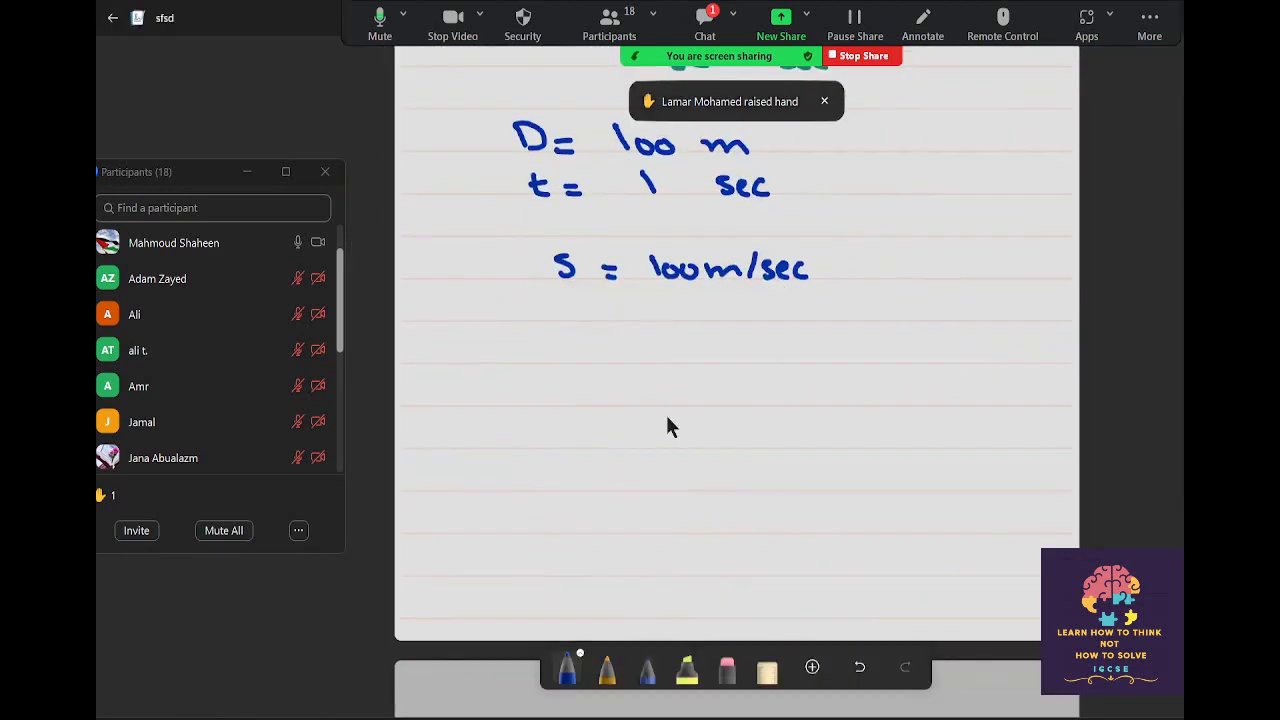
mouse_move(546, 338)
left_mouse_down()
mouse_move(550, 365)
mouse_move(597, 366)
mouse_move(573, 400)
mouse_move(596, 405)
left_mouse_up()
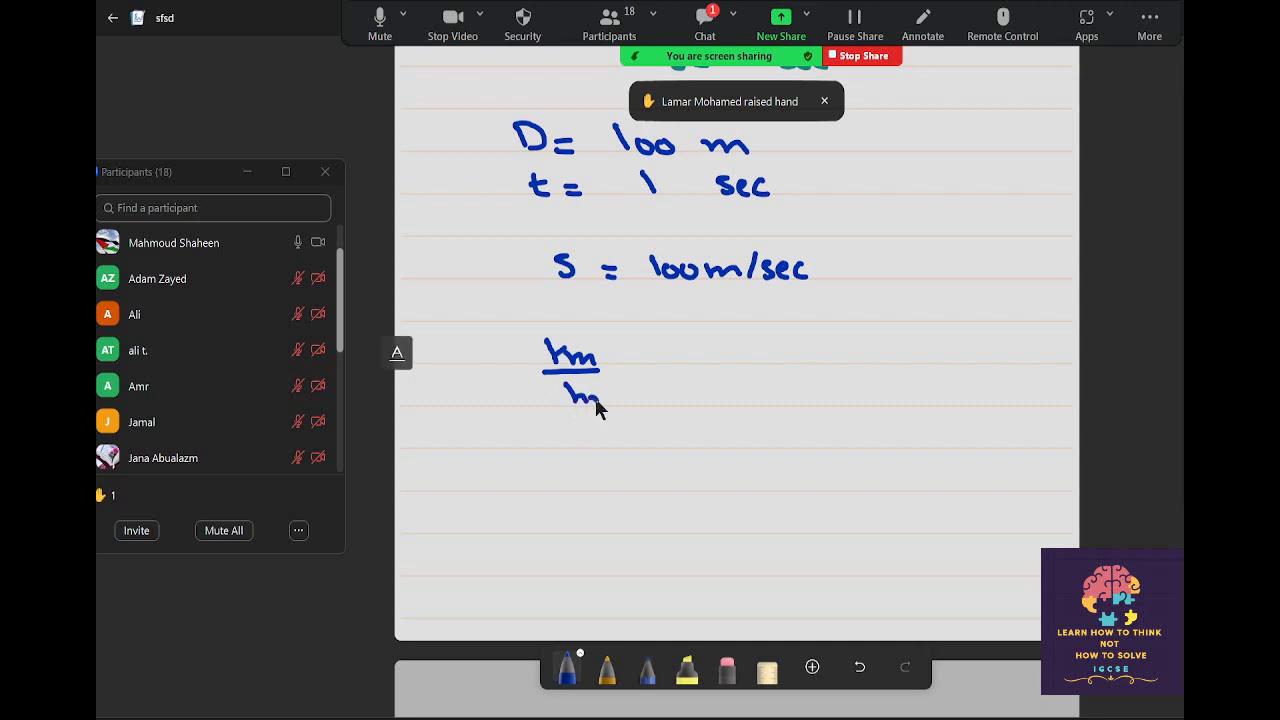
mouse_move(648, 353)
left_mouse_down()
mouse_move(798, 364)
mouse_move(766, 402)
mouse_move(780, 398)
left_mouse_up()
mouse_move(852, 353)
left_mouse_down()
mouse_move(1000, 366)
mouse_move(950, 384)
mouse_move(954, 403)
mouse_move(994, 405)
left_mouse_up()
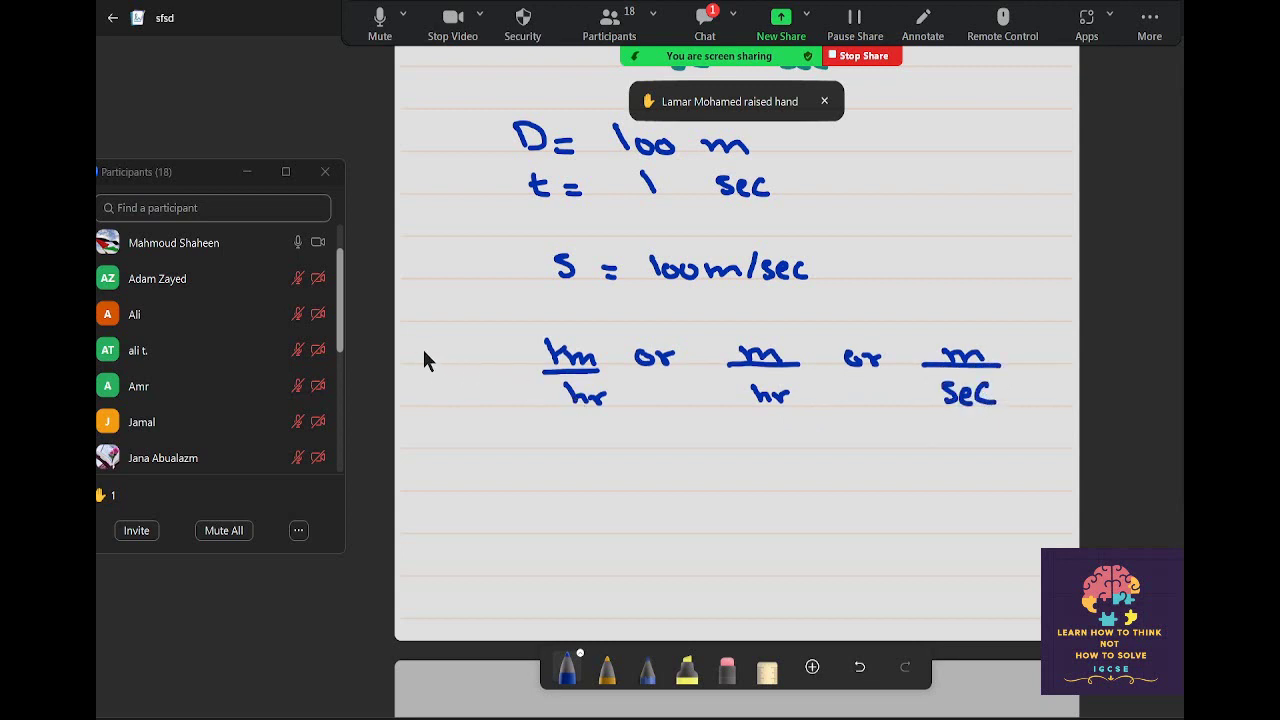
Add an orange 'speed unit' heading above the fractions, then return to blue ink.
left_click(607, 670)
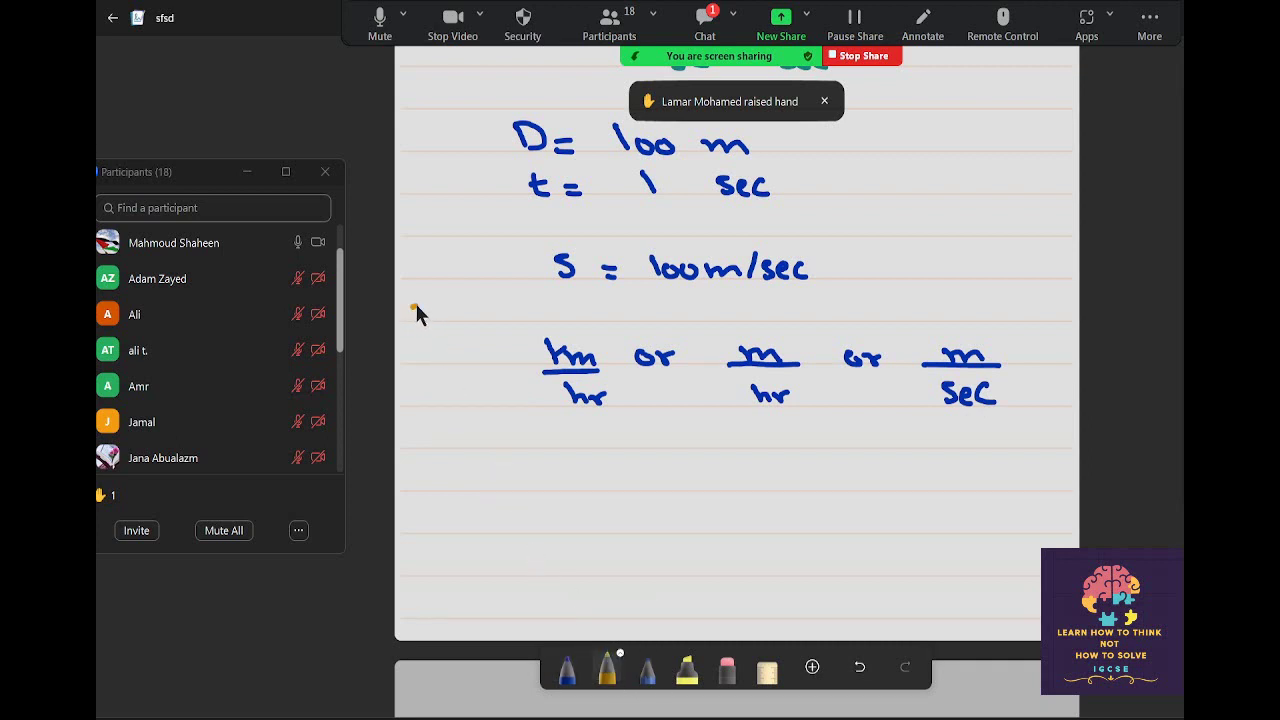
mouse_move(420, 306)
left_mouse_down()
mouse_move(412, 320)
mouse_move(437, 316)
left_mouse_up()
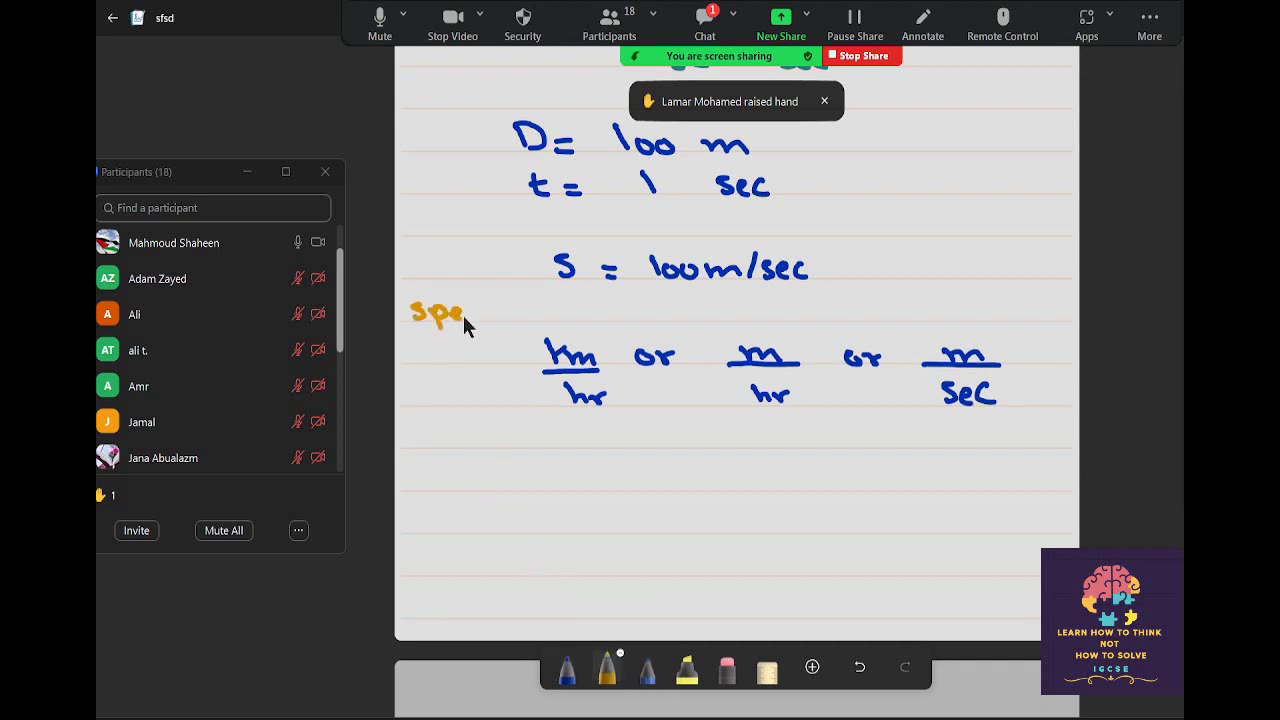
left_click_drag(516, 312, 556, 310)
left_click(567, 670)
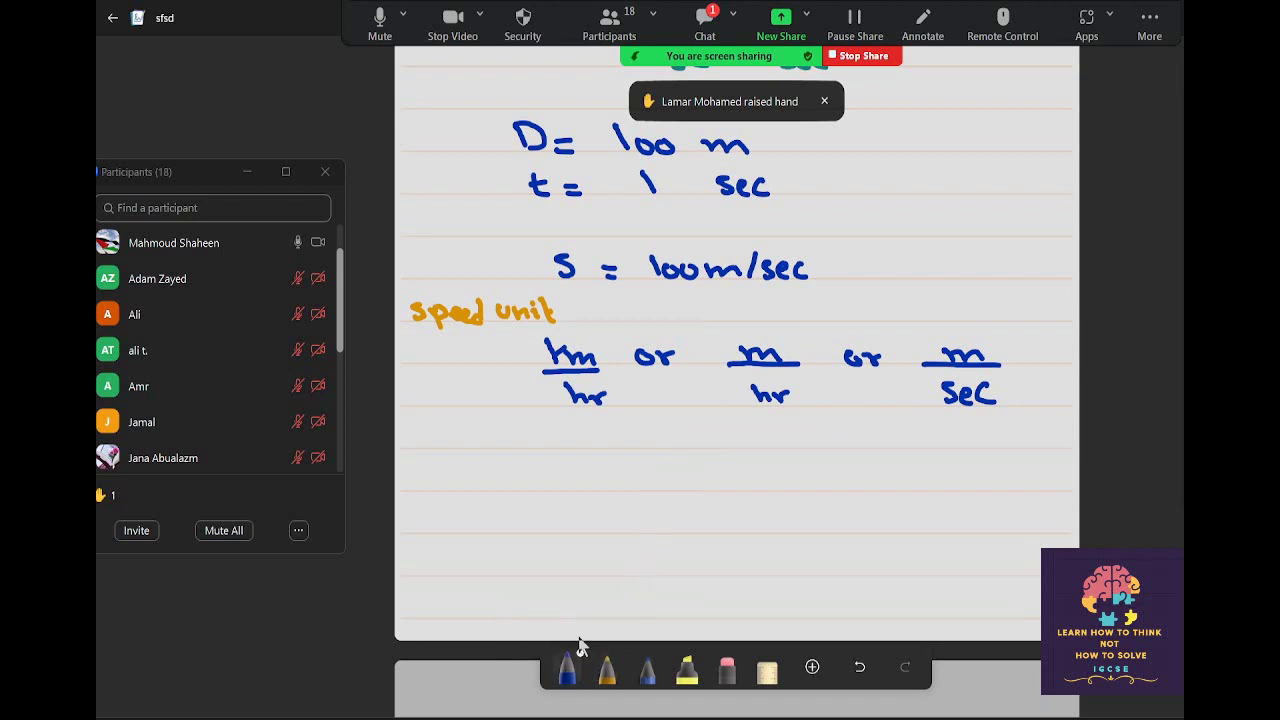
scroll(580, 645, "down", 3)
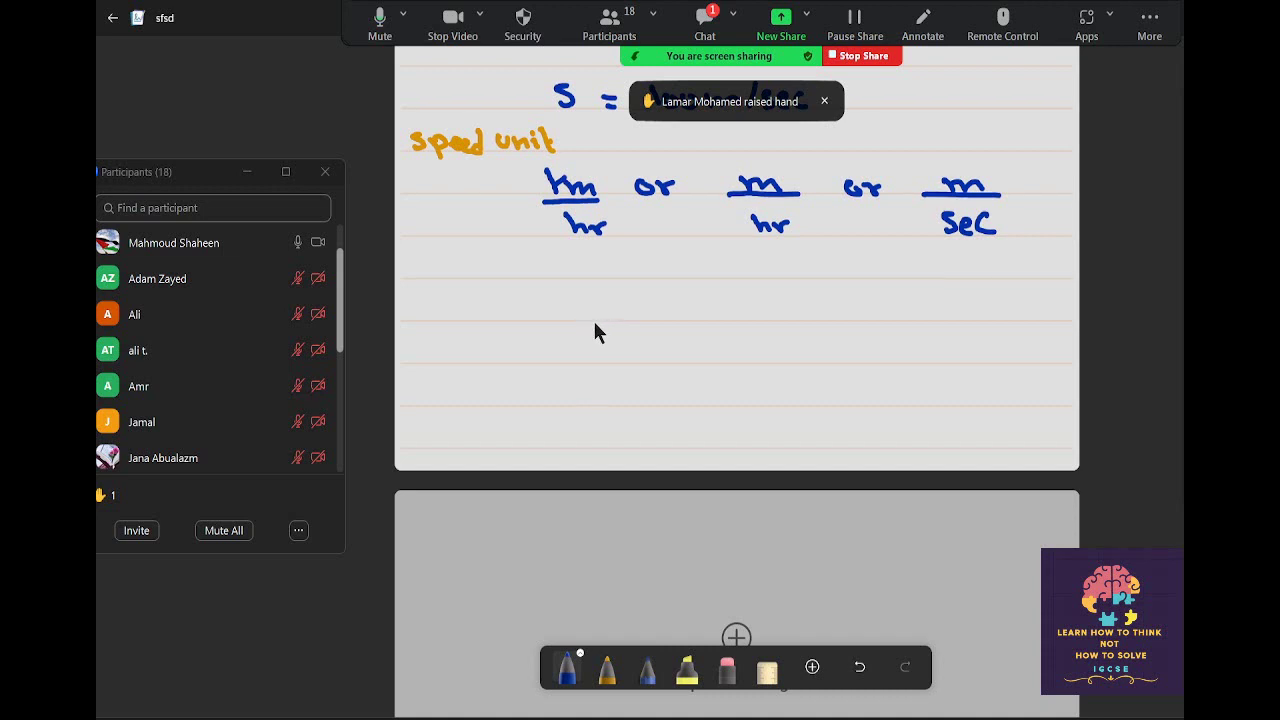
Write 1 hr = 3600 sec in blue below the speed units and add page 2.
mouse_move(534, 297)
left_mouse_down()
mouse_move(545, 322)
mouse_move(594, 322)
left_mouse_up()
left_click_drag(594, 320, 676, 313)
left_click_drag(657, 321, 680, 321)
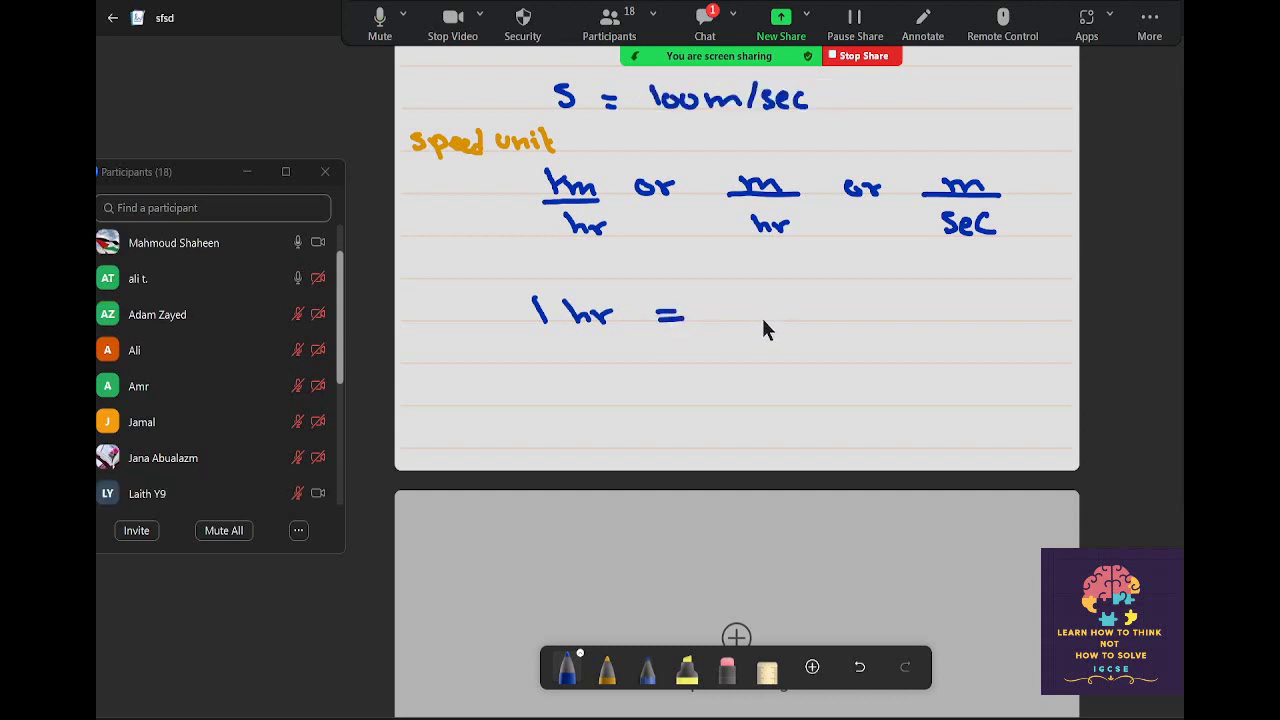
mouse_move(727, 300)
left_mouse_down()
mouse_move(729, 324)
mouse_move(838, 322)
left_mouse_up()
left_click_drag(845, 316, 881, 322)
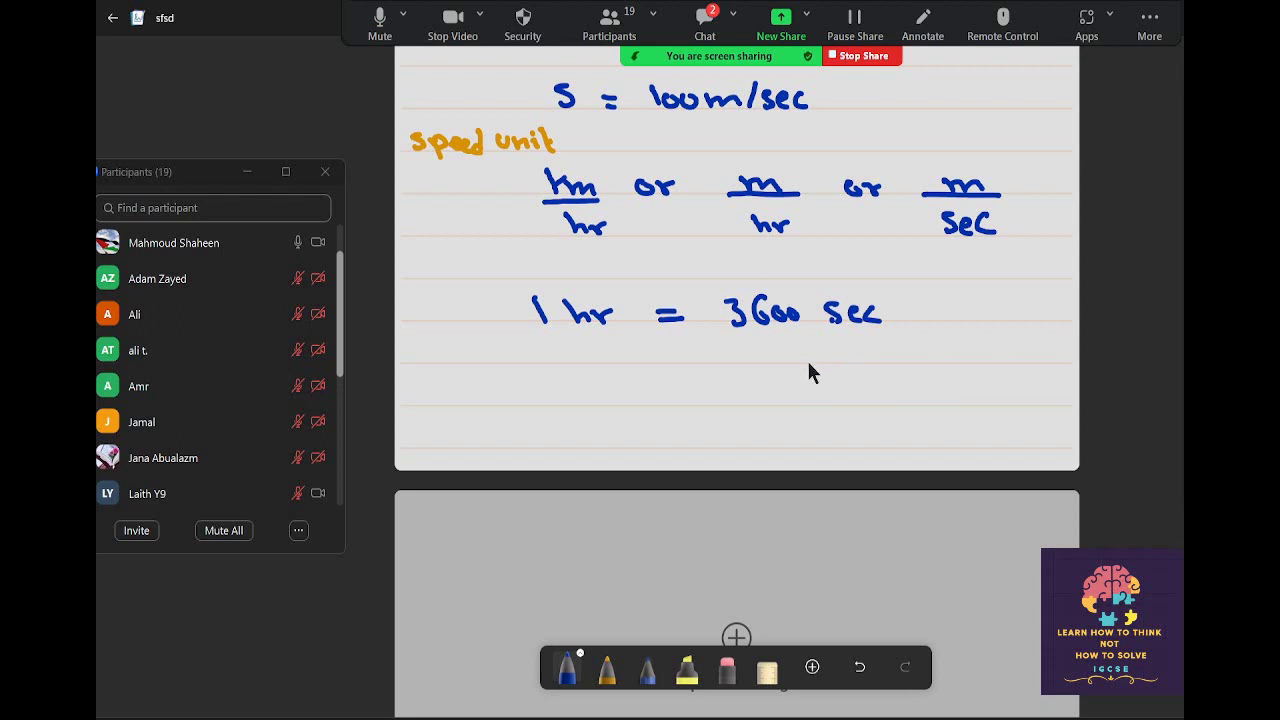
scroll(723, 632, "down", 3)
left_click(720, 630)
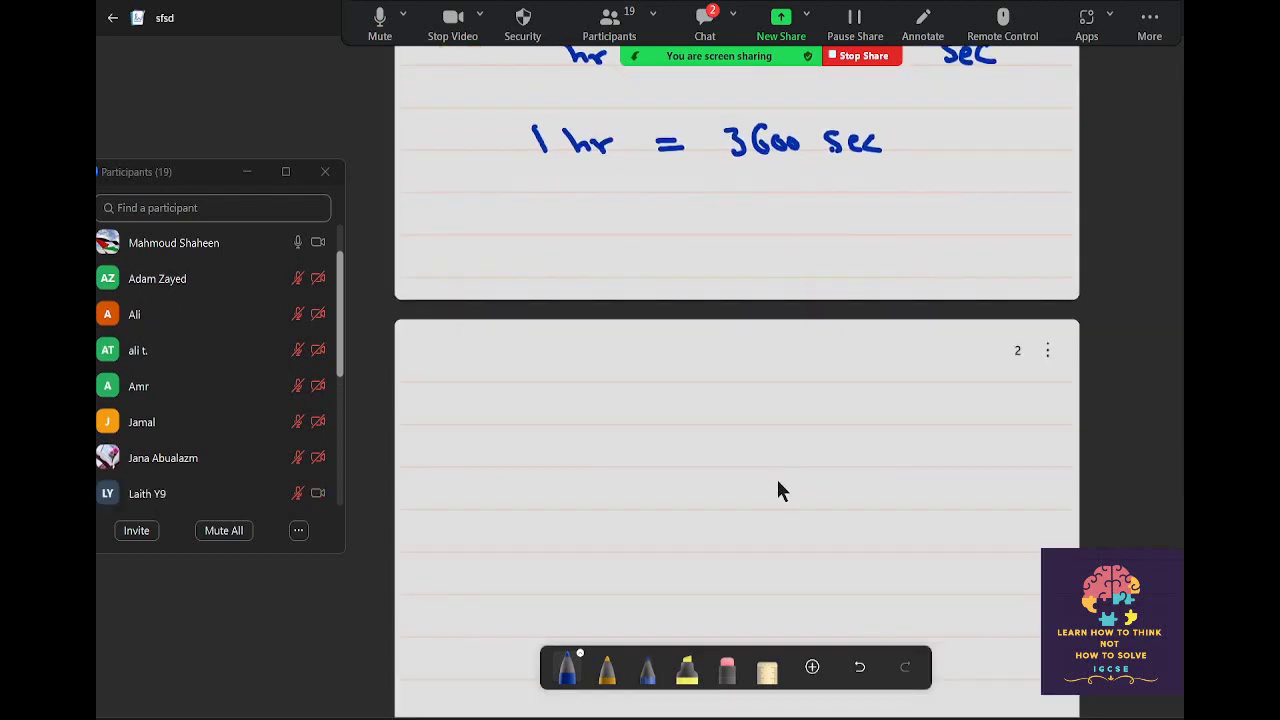
Write 1hr → 60 min and 1 min → 60 sec at the top of page 2.
mouse_move(596, 384)
left_mouse_down()
mouse_move(599, 414)
mouse_move(648, 408)
mouse_move(738, 432)
left_mouse_up()
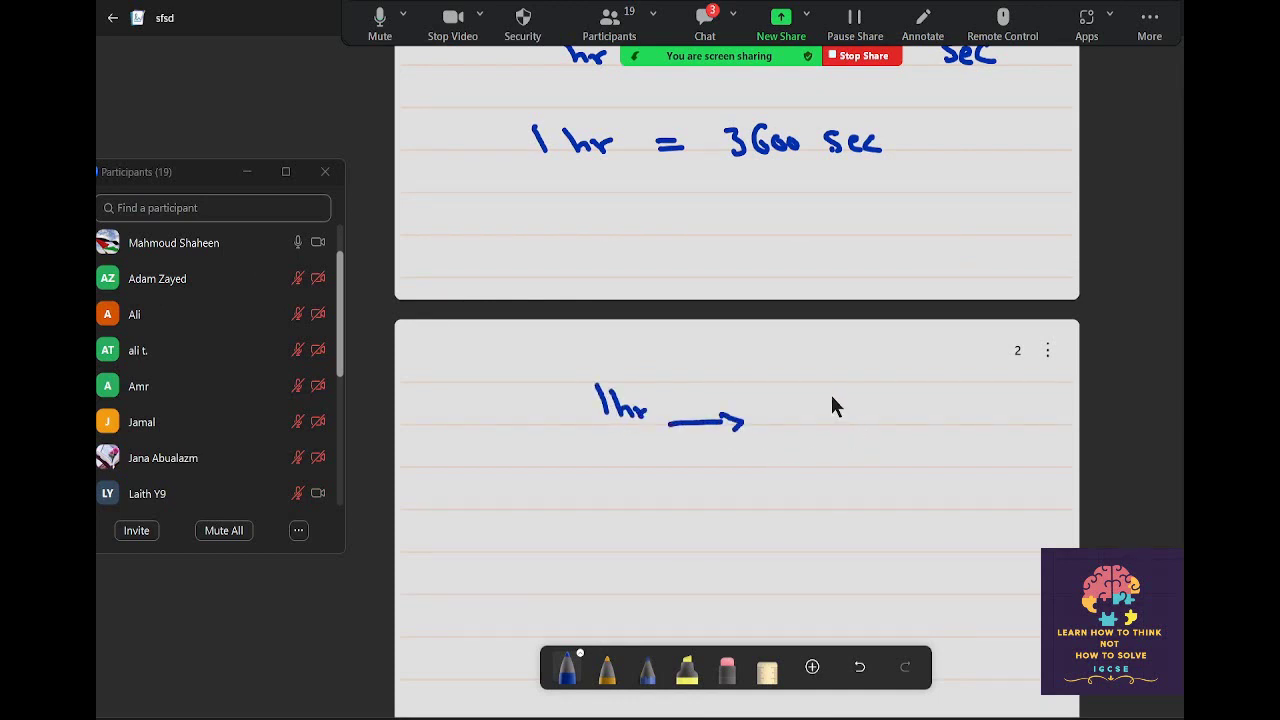
mouse_move(834, 392)
left_mouse_down()
mouse_move(828, 412)
mouse_move(938, 426)
left_mouse_up()
left_click(901, 404)
left_click_drag(626, 510, 918, 508)
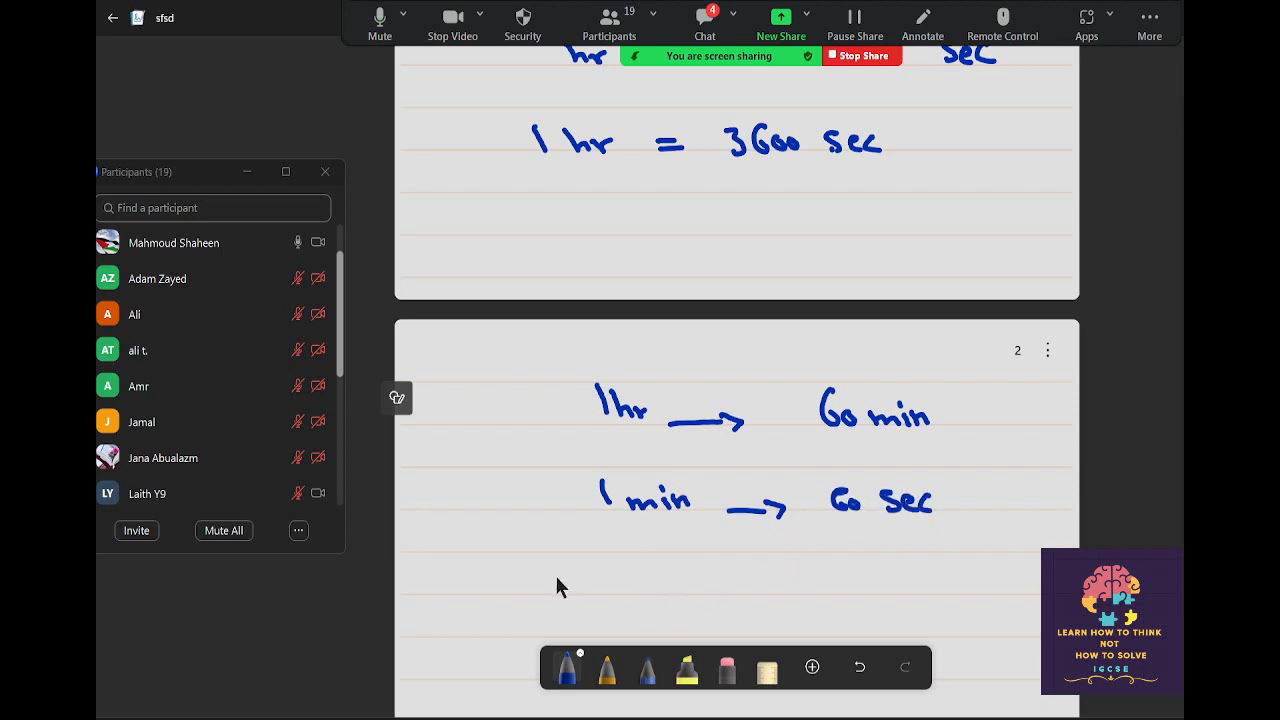
Write 1 hr = 60 x 60 sec = 3600 sec on the line below.
mouse_move(550, 562)
left_mouse_down()
mouse_move(556, 587)
mouse_move(575, 571)
mouse_move(596, 591)
mouse_move(666, 585)
left_mouse_up()
left_click_drag(645, 595, 668, 594)
mouse_move(724, 562)
left_mouse_down()
mouse_move(720, 584)
mouse_move(767, 595)
left_mouse_up()
left_click_drag(767, 576, 797, 592)
left_click_drag(812, 584, 902, 596)
left_click_drag(914, 580, 912, 596)
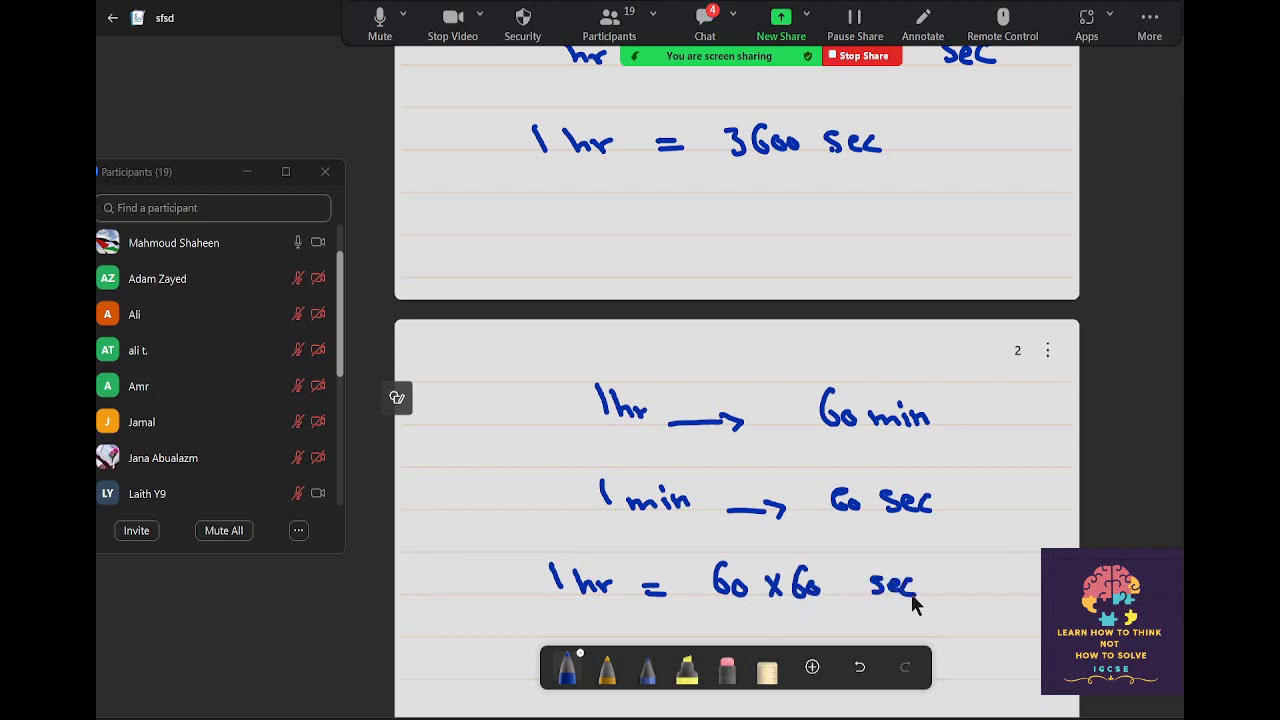
left_click_drag(652, 627, 668, 636)
scroll(669, 633, "down", 3)
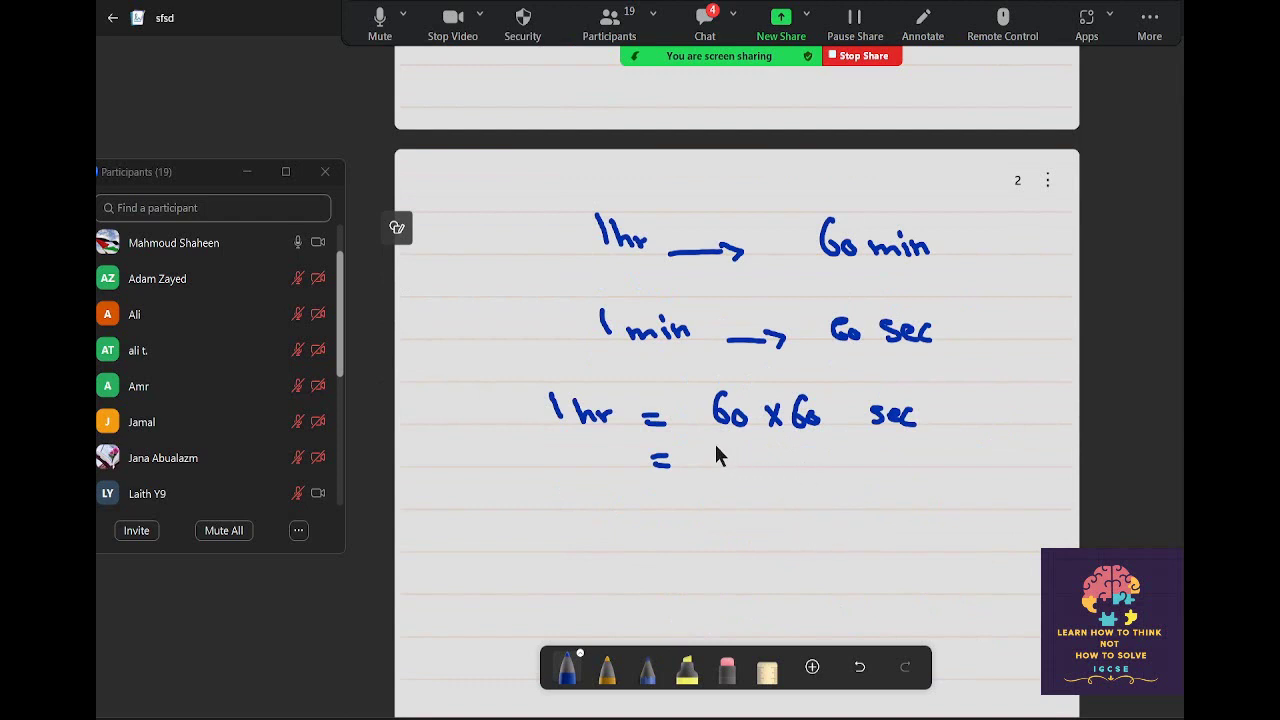
mouse_move(713, 450)
left_mouse_down()
mouse_move(718, 468)
mouse_move(846, 472)
left_mouse_up()
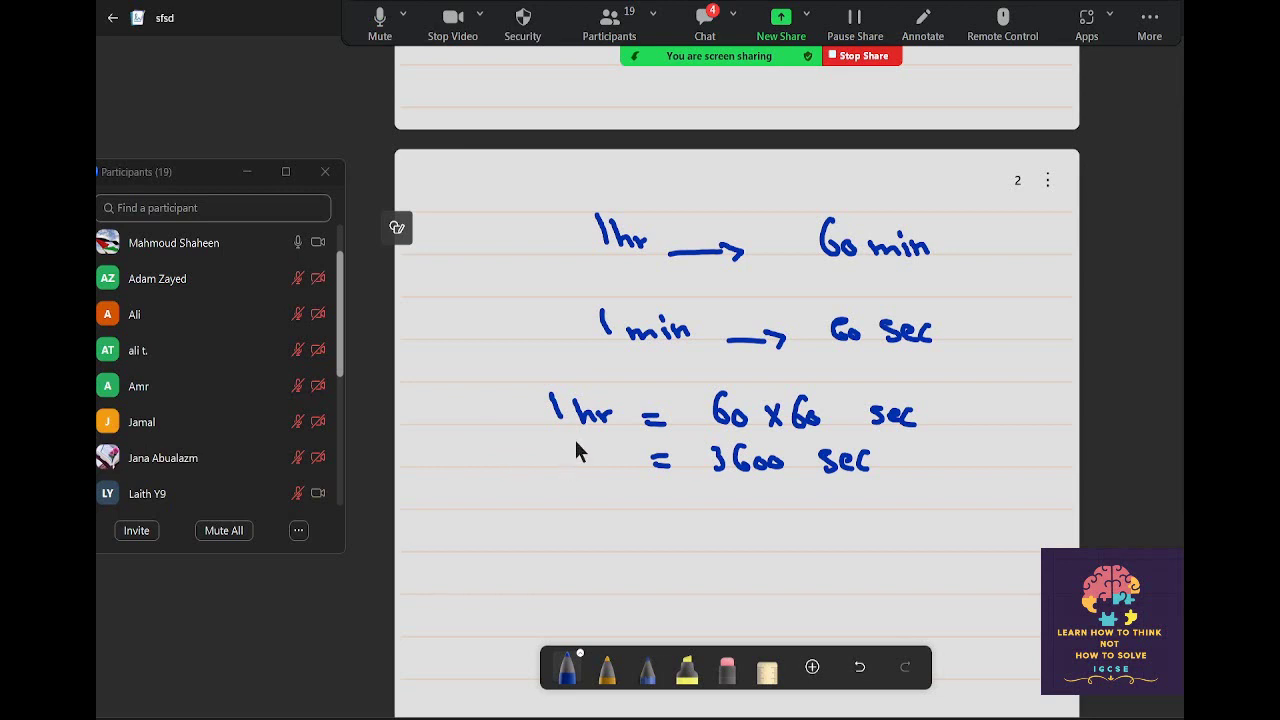
scroll(575, 450, "down", 3)
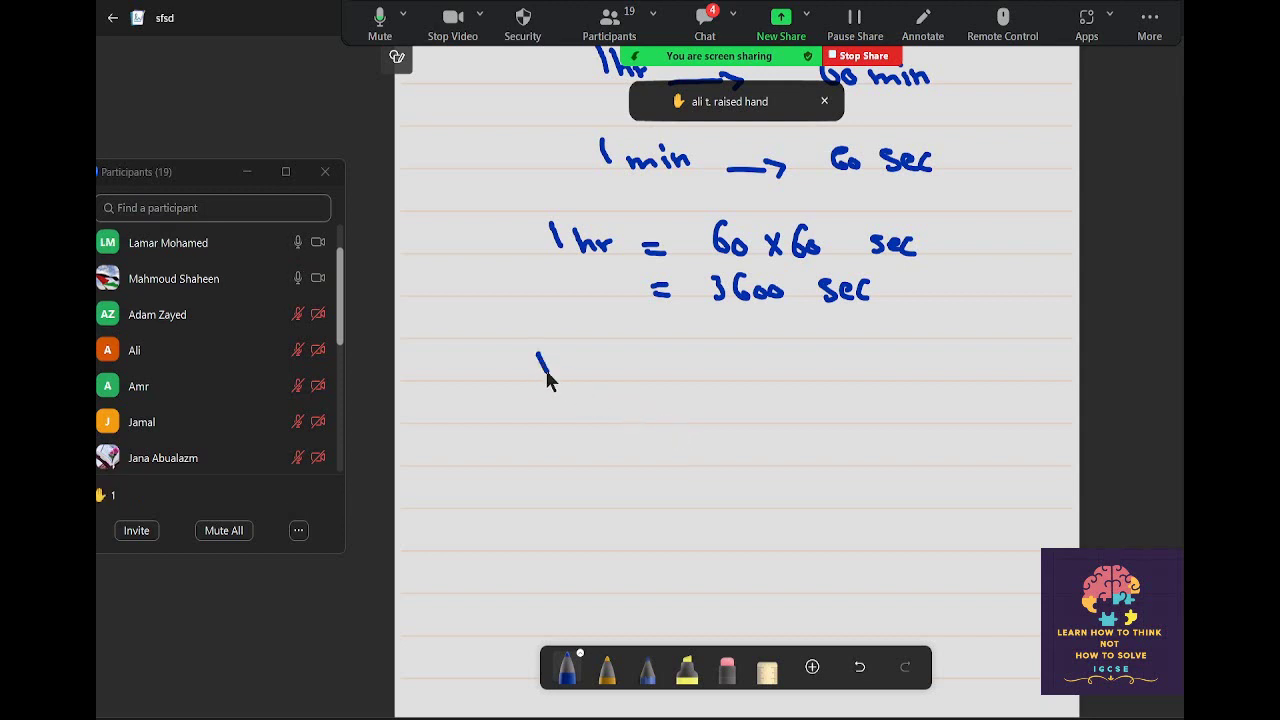
left_click_drag(551, 366, 590, 378)
mouse_move(709, 368)
left_mouse_down()
mouse_move(722, 382)
mouse_move(893, 390)
left_mouse_up()
left_click_drag(893, 371, 879, 391)
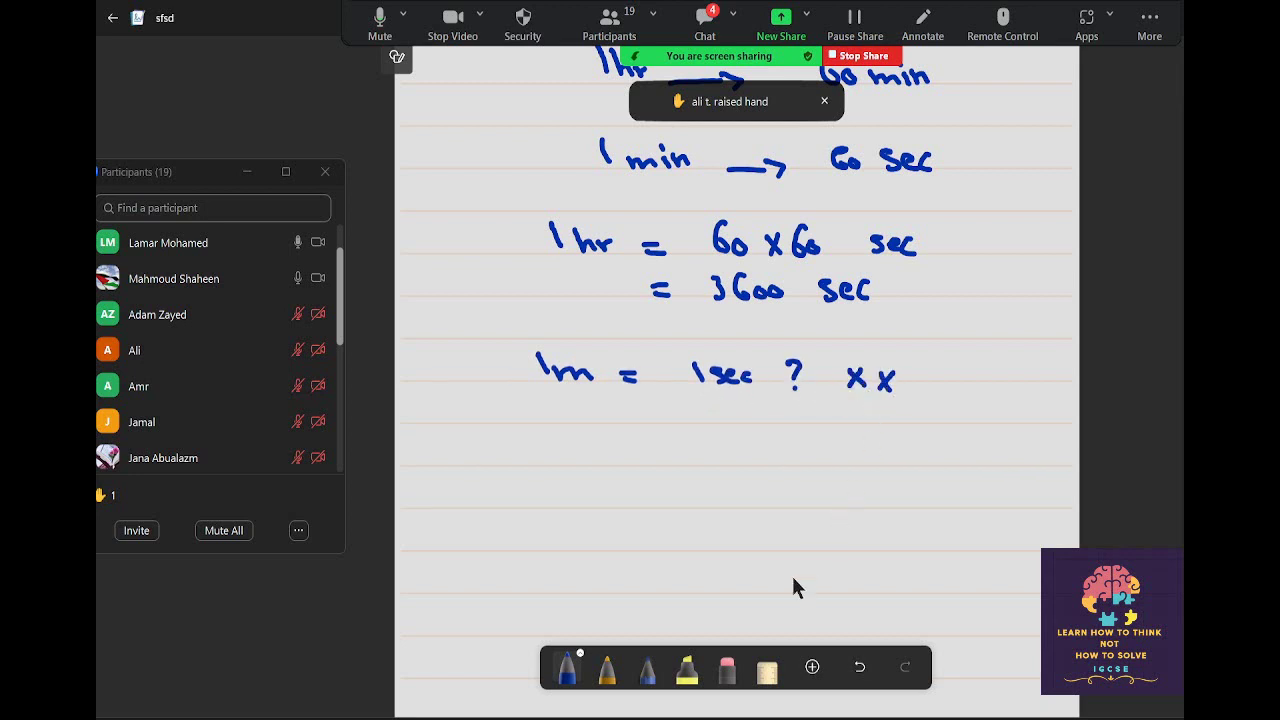
left_click(728, 668)
left_click(543, 368)
left_click(628, 370)
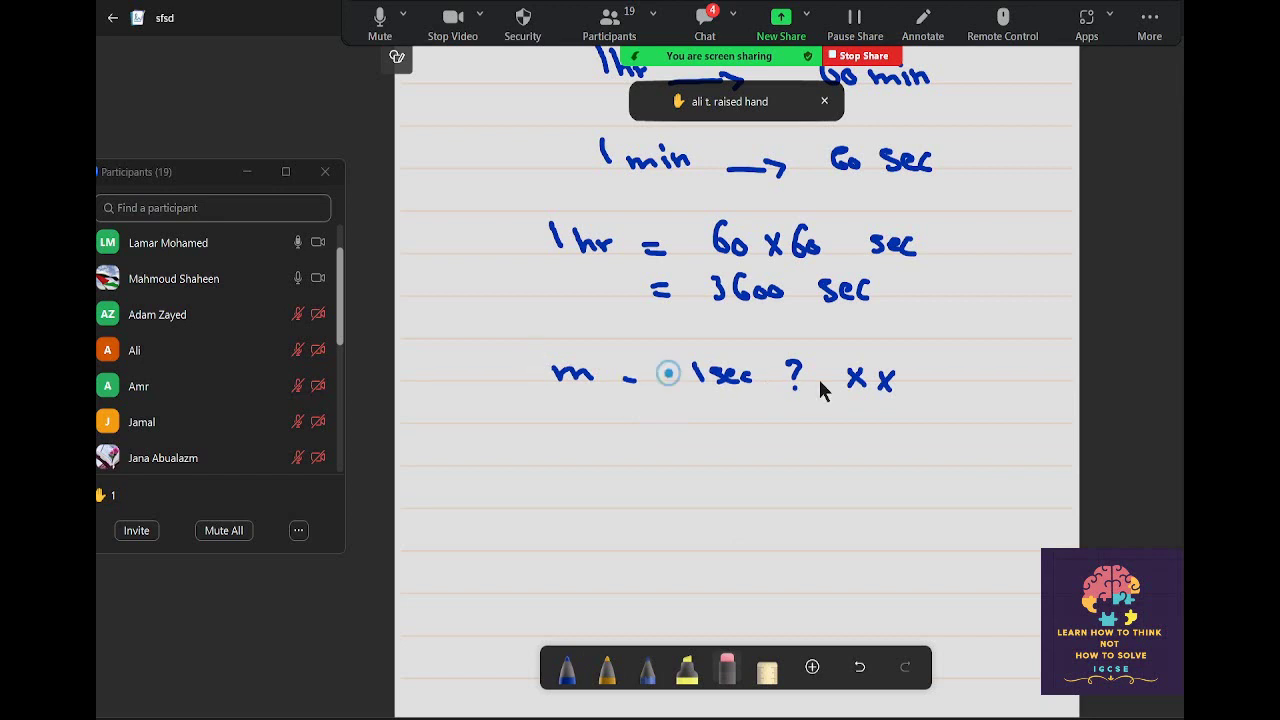
left_click(700, 374)
left_click(868, 378)
left_click(893, 380)
mouse_move(883, 385)
left_mouse_down()
mouse_move(598, 383)
mouse_move(793, 390)
left_mouse_up()
Scroll back to page 1 and set the pencil ink to red.
scroll(805, 380, "up", 5)
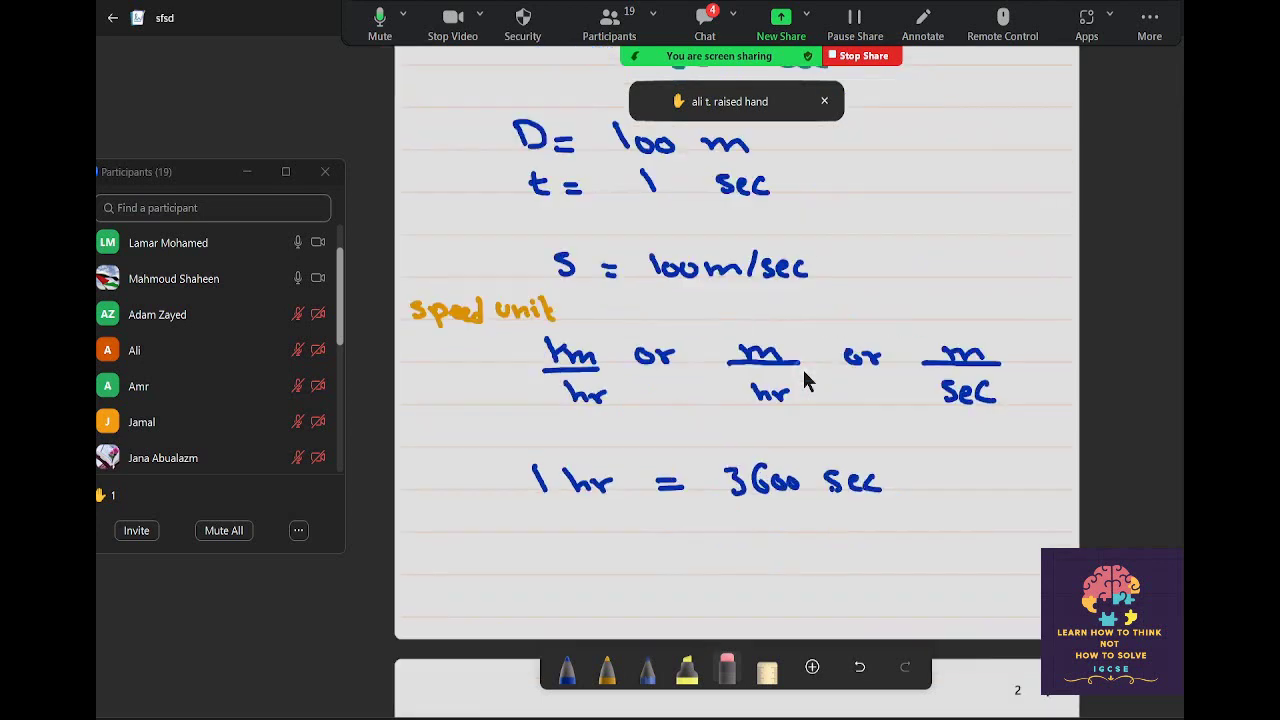
scroll(805, 380, "up", 1)
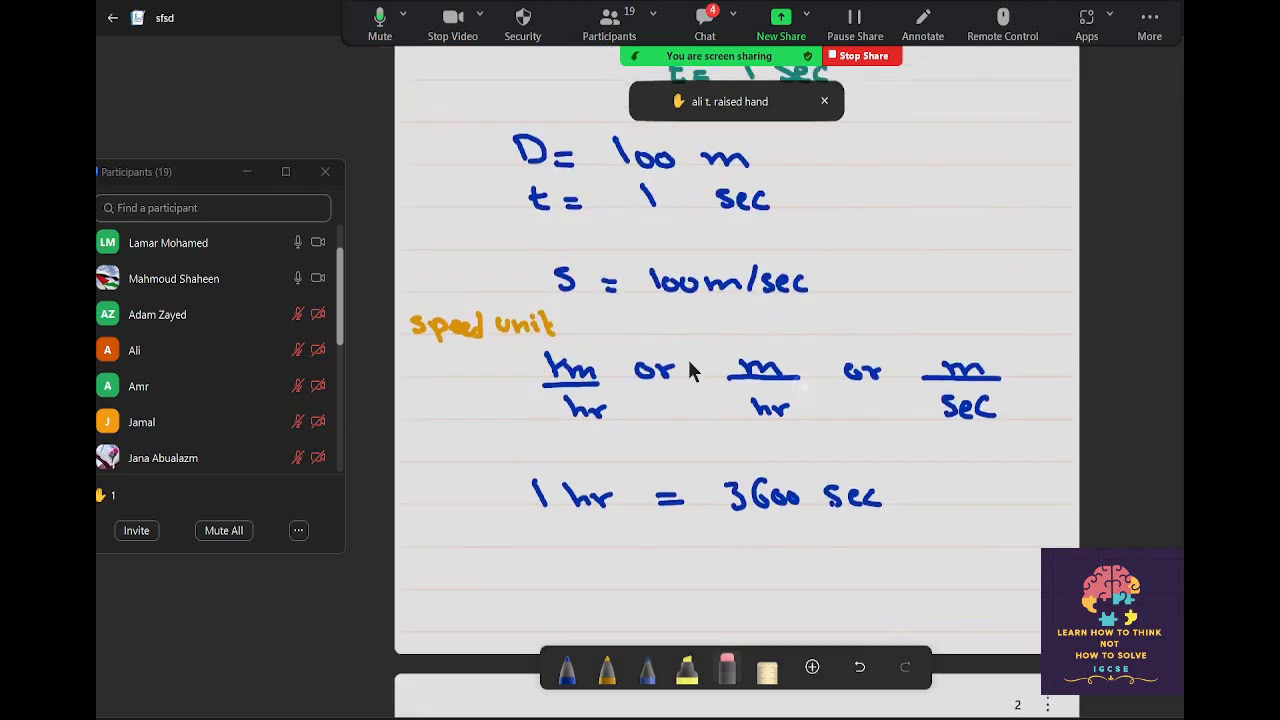
scroll(688, 369, "up", 3)
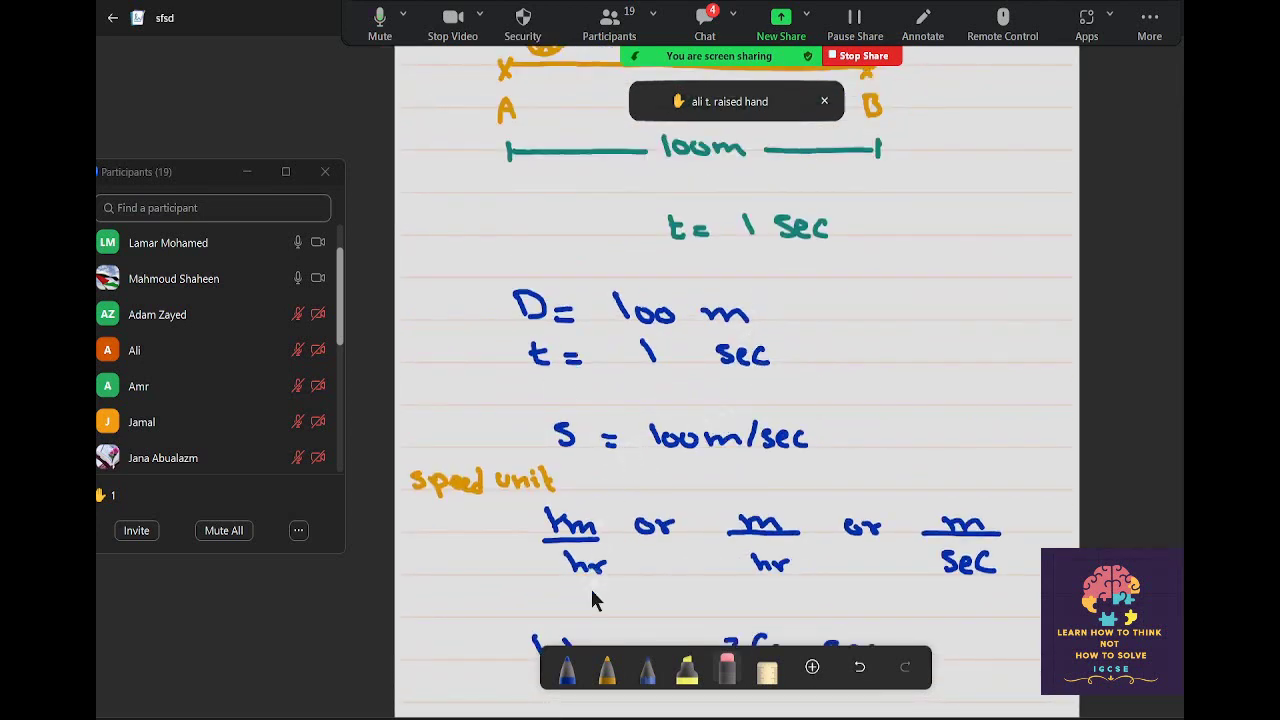
left_click(566, 670)
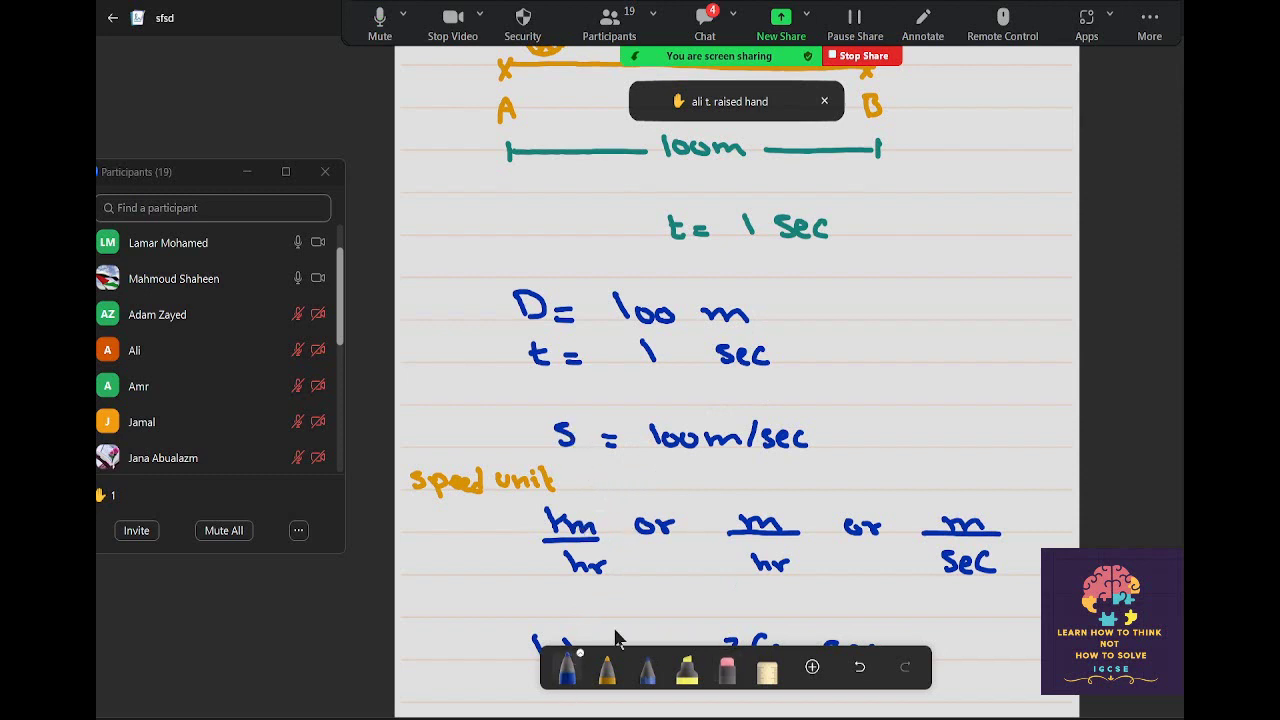
left_click(618, 660)
left_click(620, 660)
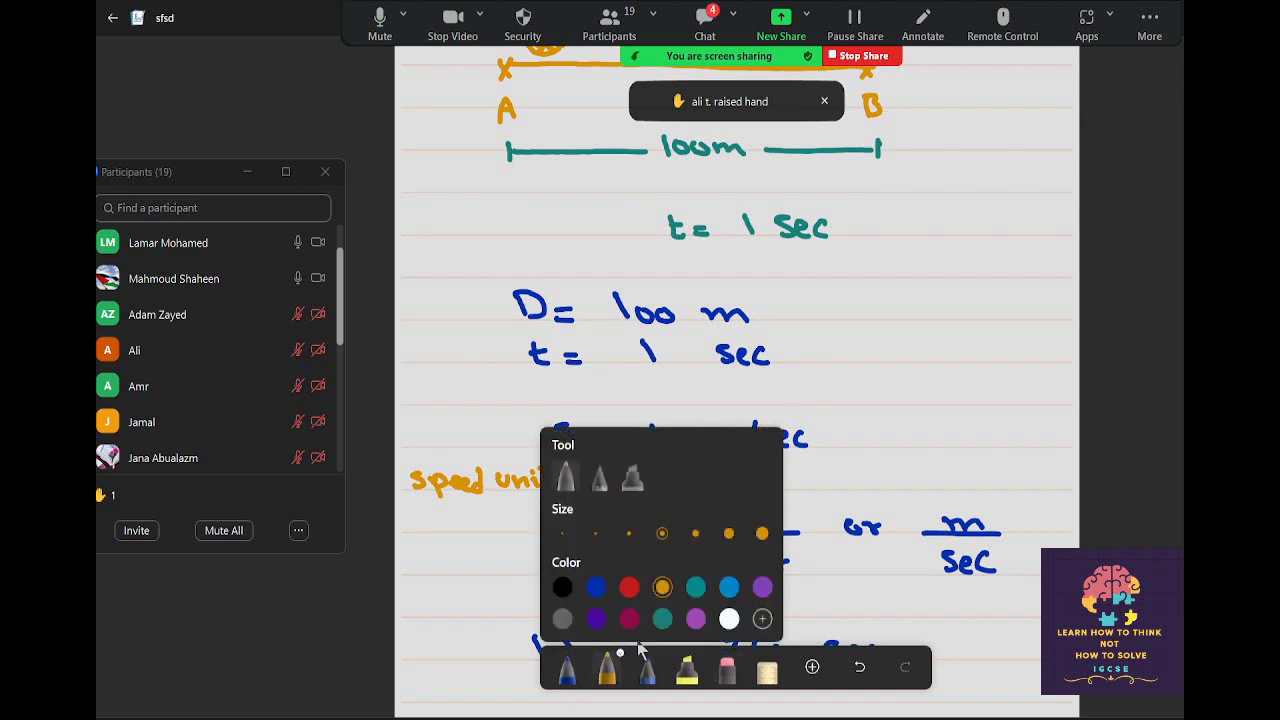
left_click(596, 583)
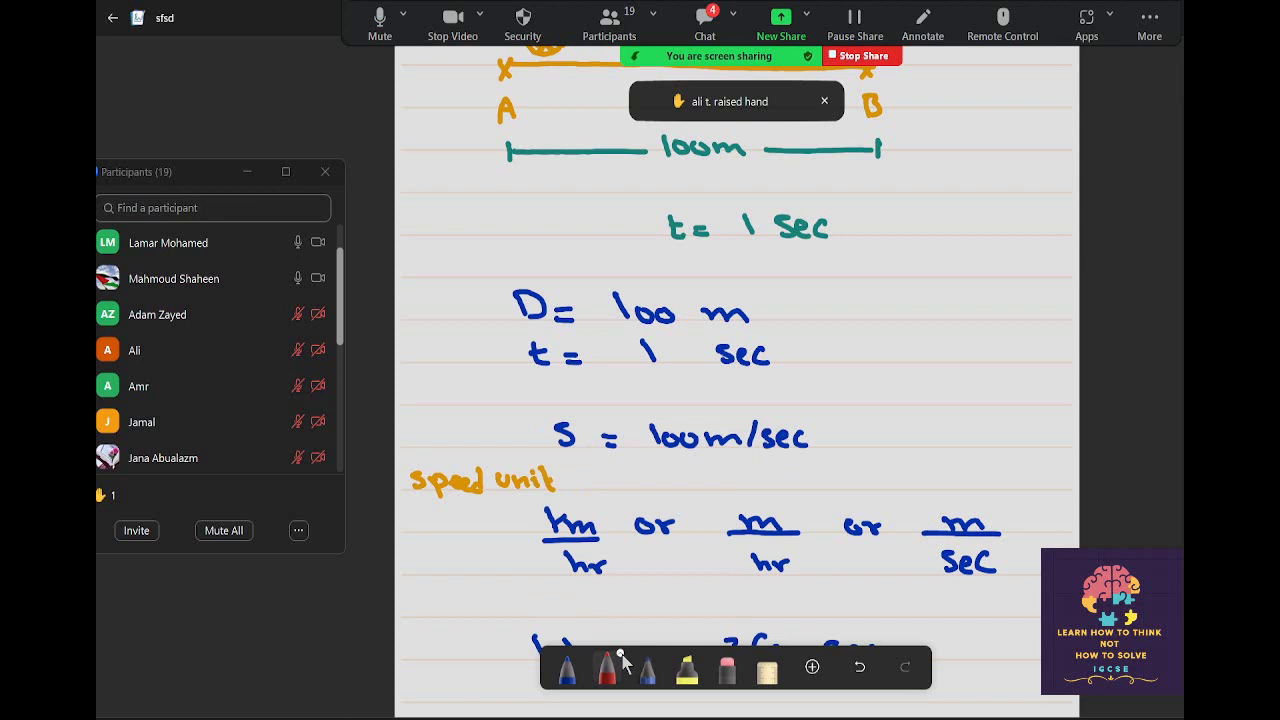
left_click(621, 660)
left_click(588, 612)
Draw a red rectangle around S = 100m/sec, then return to blue ink.
mouse_move(551, 405)
left_mouse_down()
mouse_move(818, 407)
mouse_move(828, 458)
left_mouse_up()
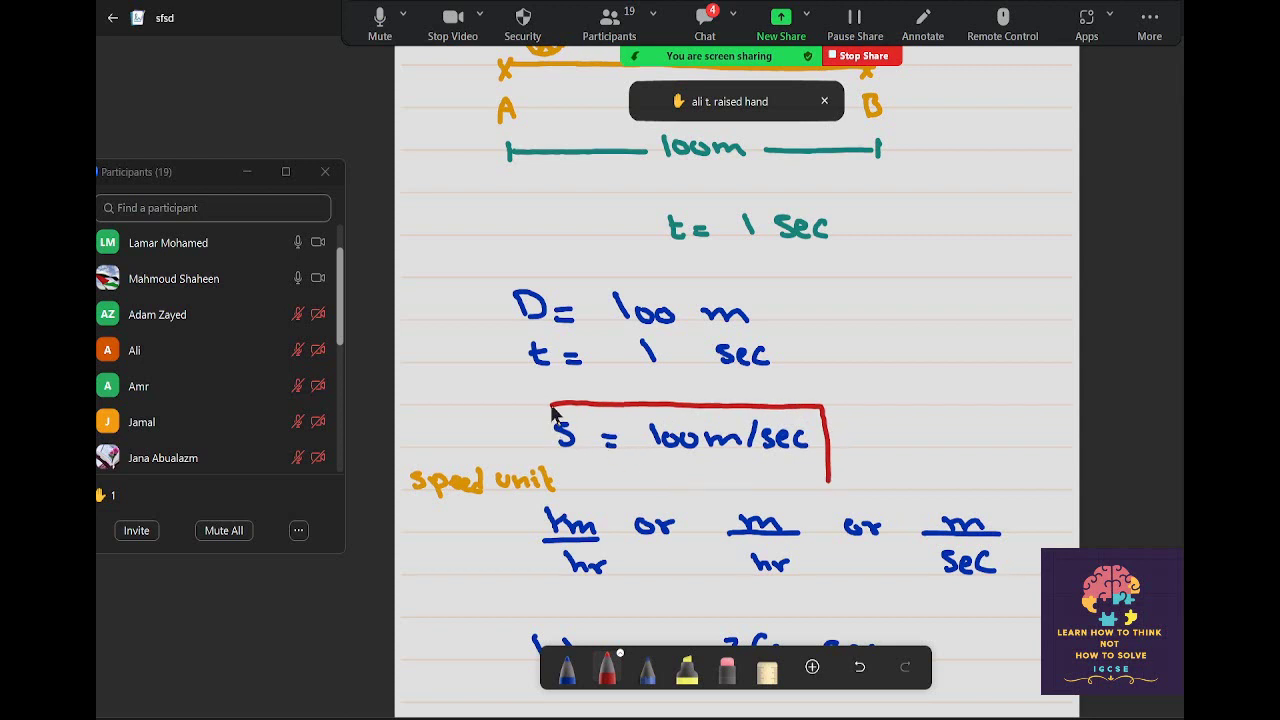
mouse_move(551, 406)
left_mouse_down()
mouse_move(541, 452)
mouse_move(557, 452)
mouse_move(574, 486)
mouse_move(808, 501)
left_mouse_up()
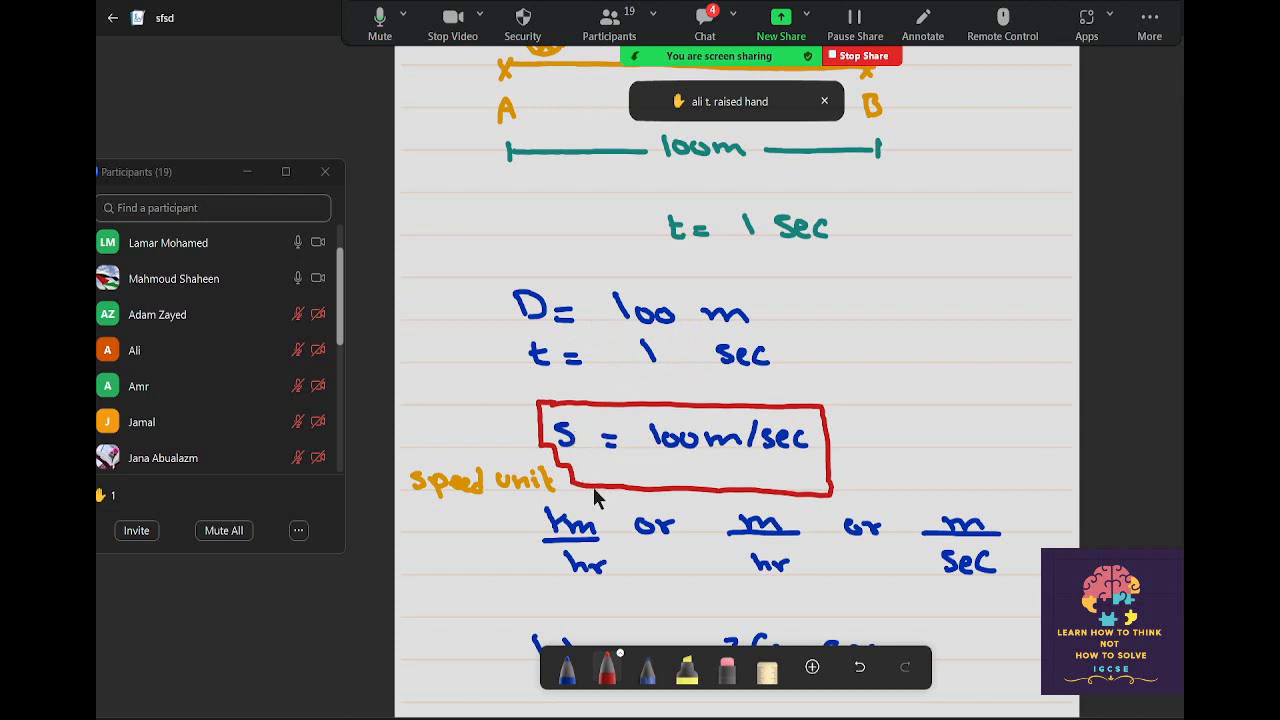
left_click(567, 668)
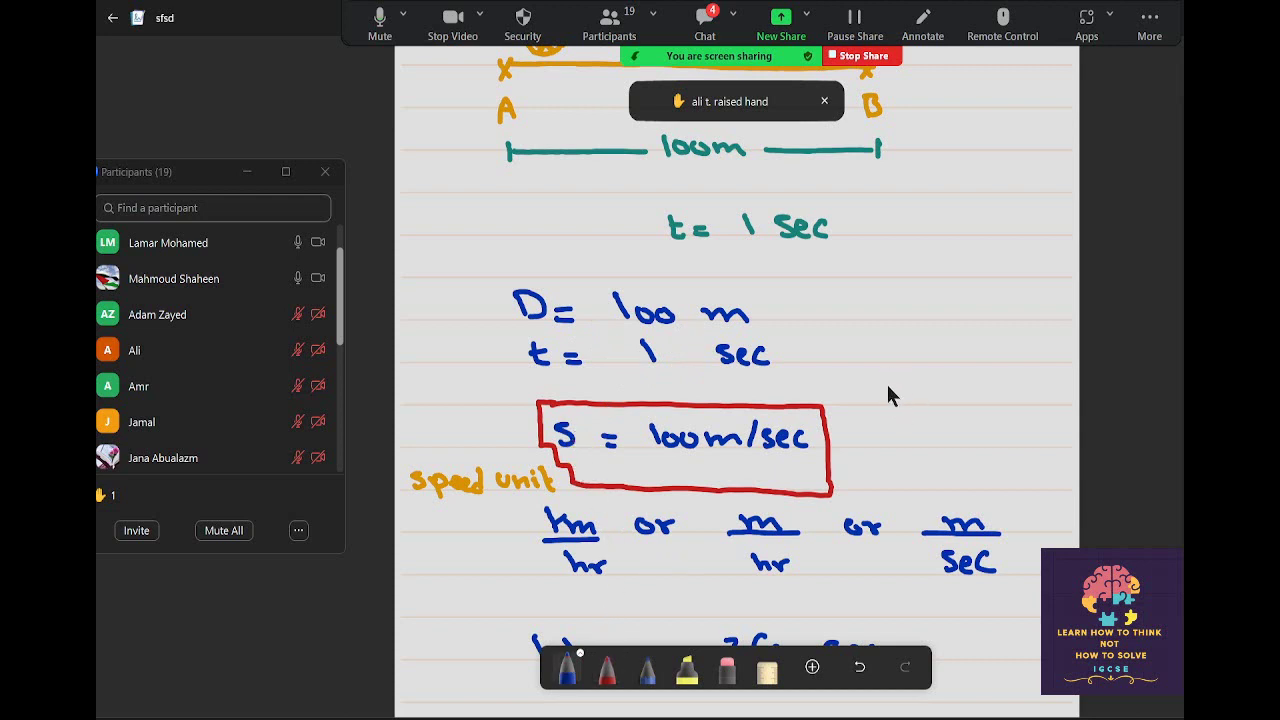
Write S = D/t = 100/1 in blue beside the boxed speed result, then scroll down to page 2.
left_click_drag(911, 392, 926, 391)
mouse_move(911, 401)
left_mouse_down()
mouse_move(985, 380)
mouse_move(988, 403)
mouse_move(963, 404)
mouse_move(1002, 406)
mouse_move(984, 440)
mouse_move(1018, 399)
left_mouse_up()
mouse_move(1006, 405)
left_mouse_down()
mouse_move(1074, 406)
mouse_move(1032, 400)
mouse_move(1062, 386)
mouse_move(1051, 434)
left_mouse_up()
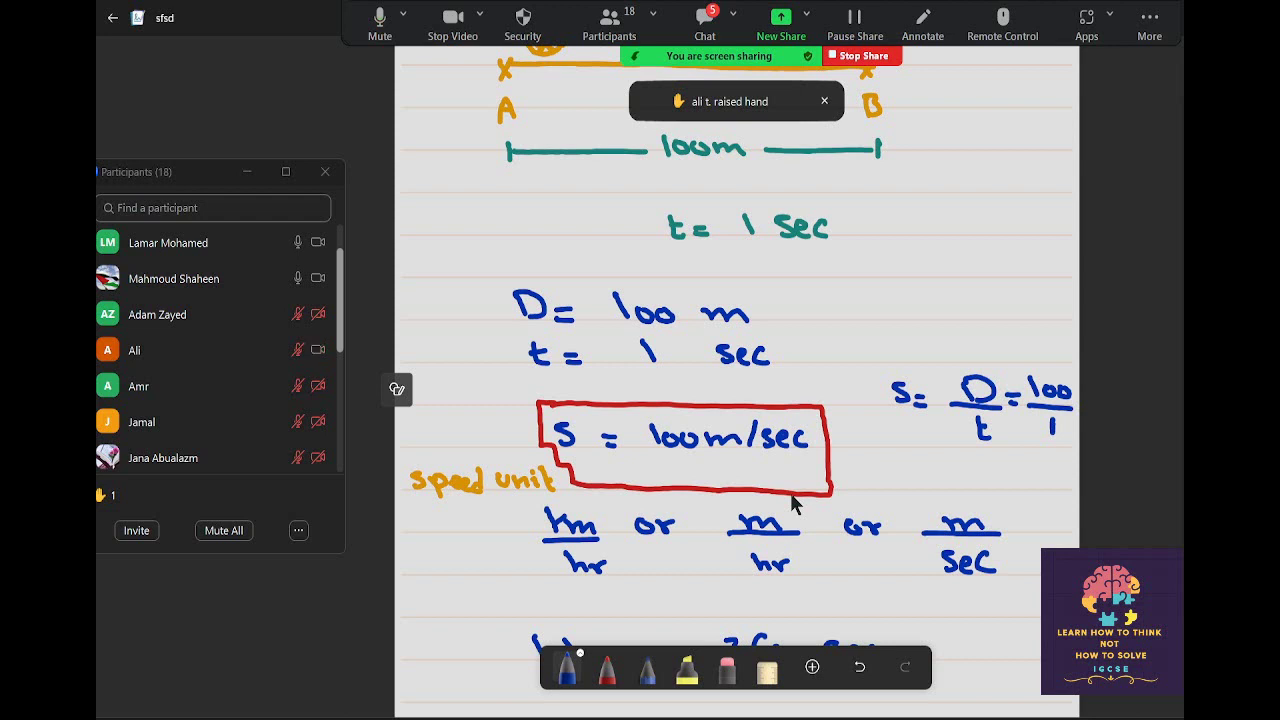
scroll(905, 525, "down", 5)
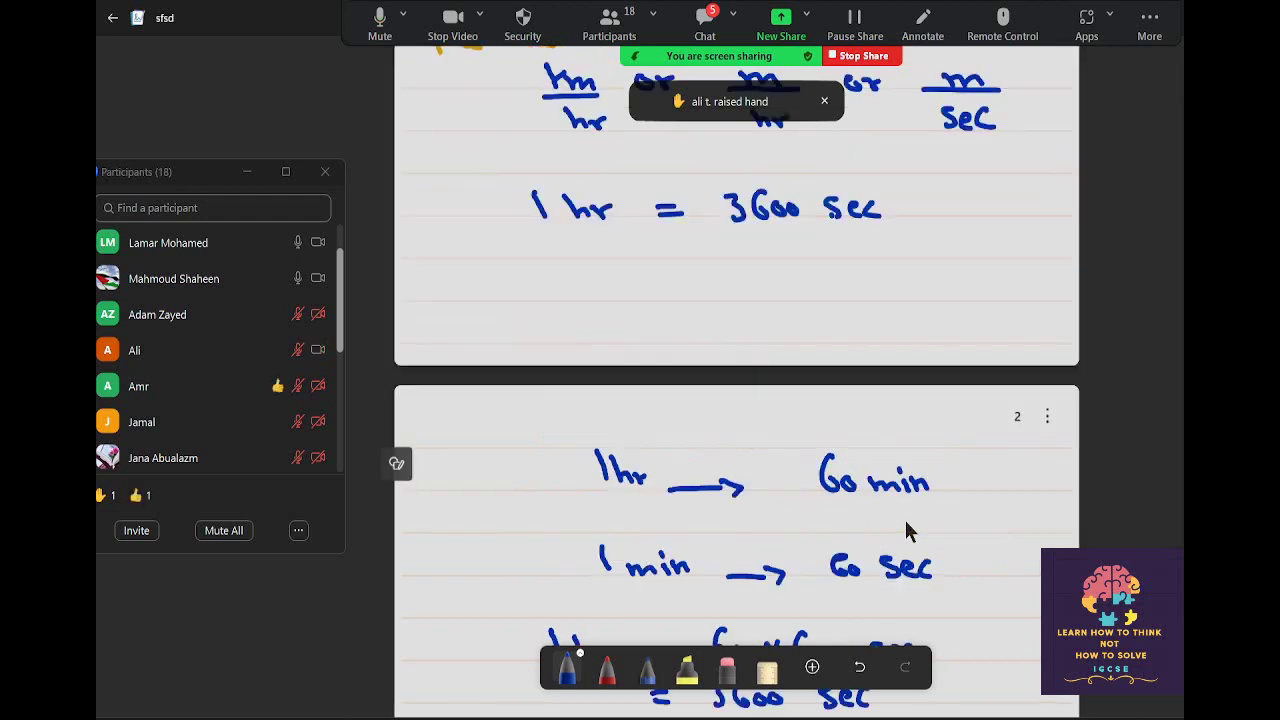
scroll(905, 522, "down", 2)
scroll(905, 525, "down", 3)
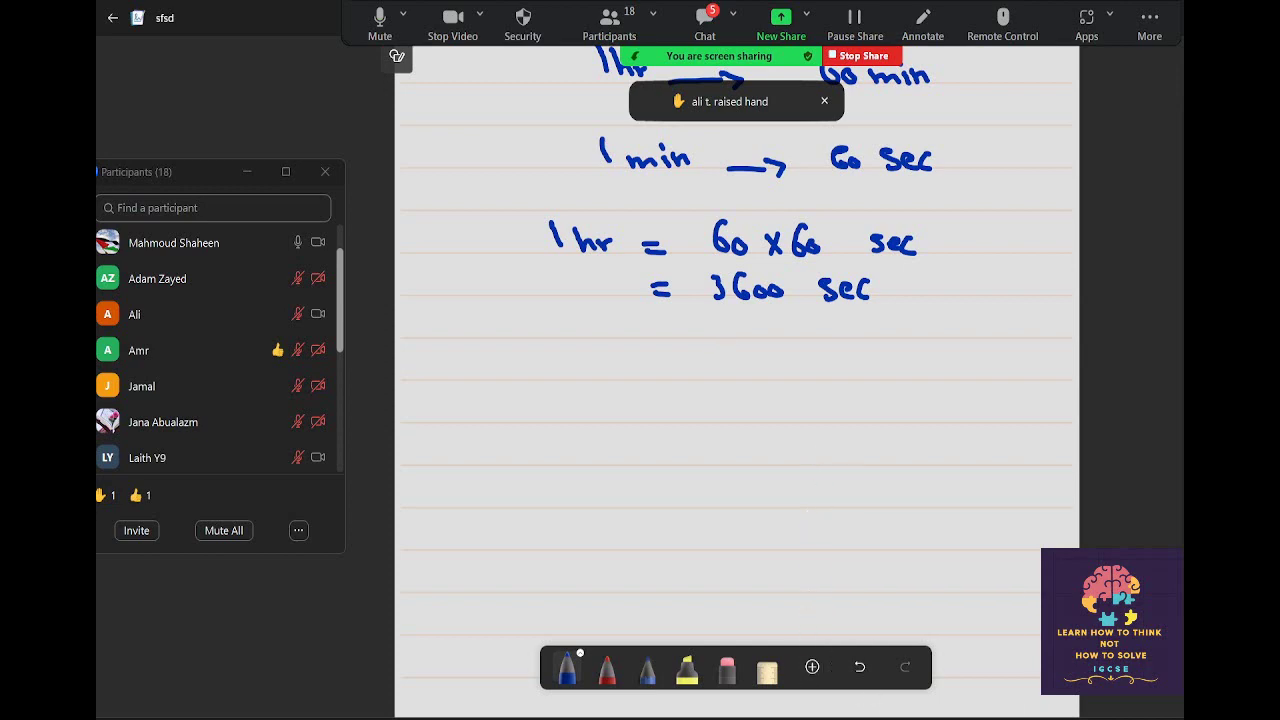
Back in the Word worksheet, highlight the word 'speed' in the horse example in yellow.
left_click(866, 705)
scroll(880, 571, "down", 1)
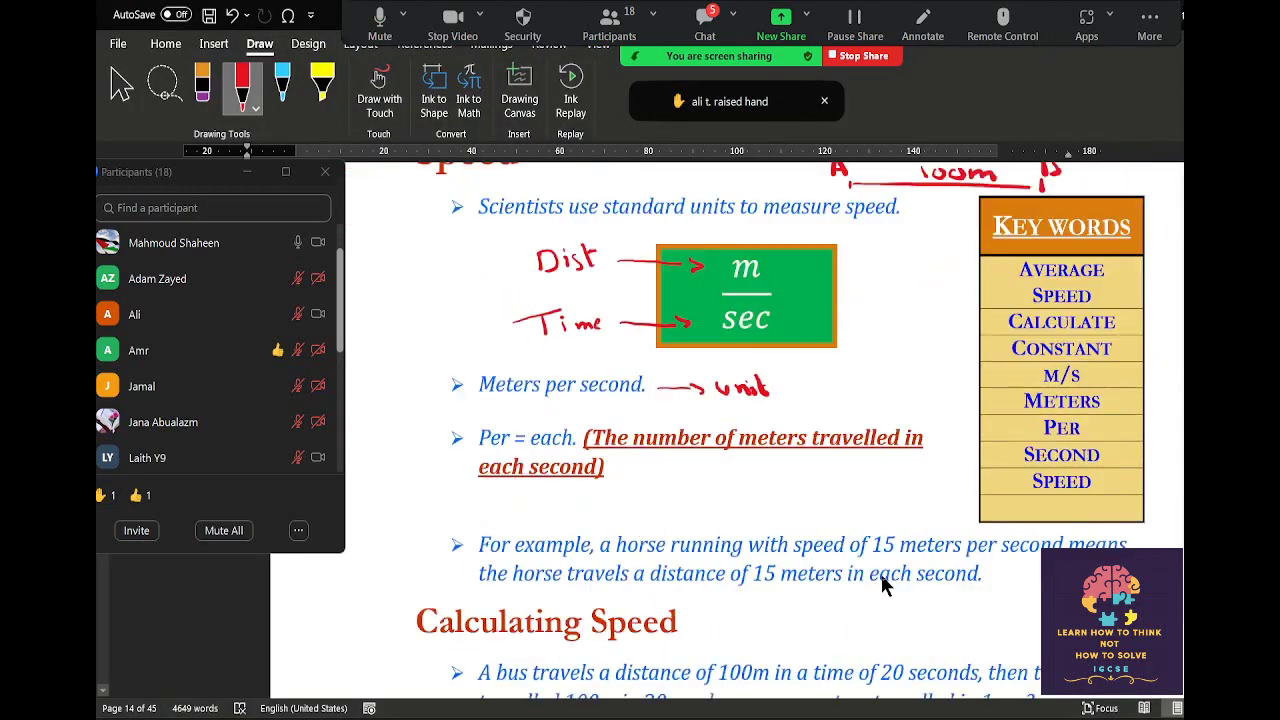
scroll(880, 571, "down", 1)
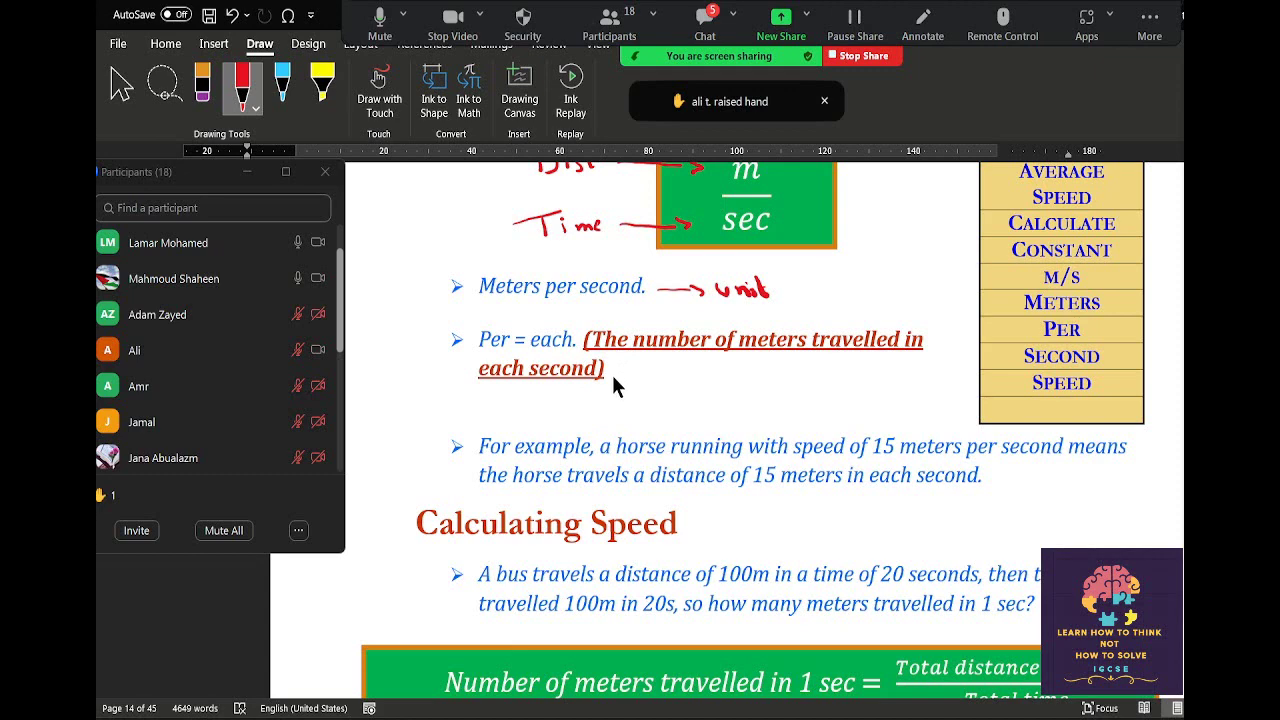
left_click(322, 85)
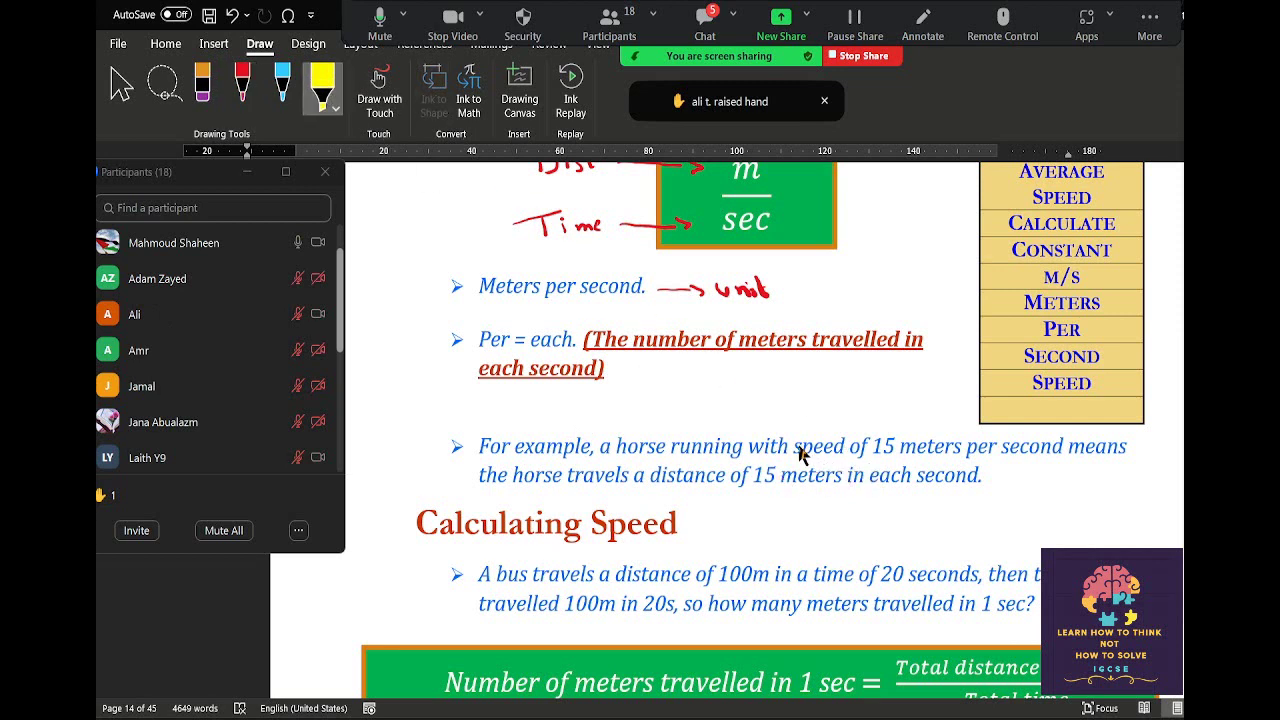
left_click_drag(803, 451, 966, 455)
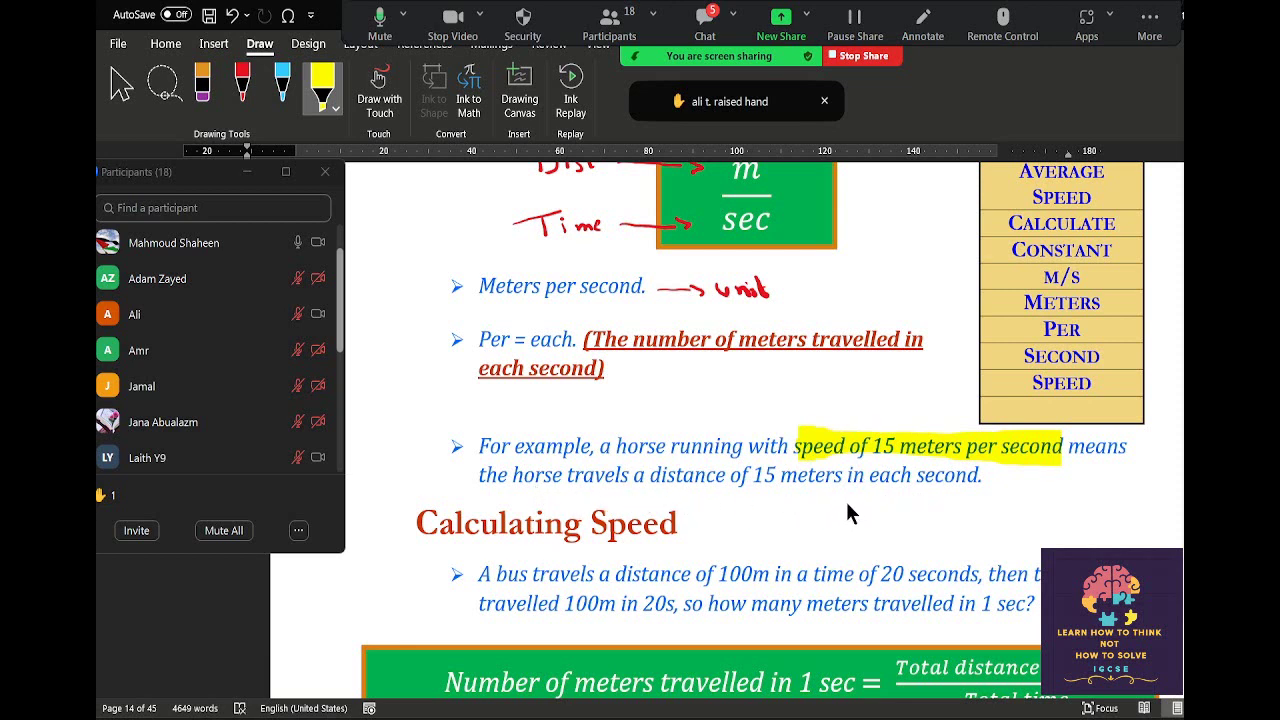
Handwrite S = 15 m/sec in red ink beside the horse example.
left_click(282, 85)
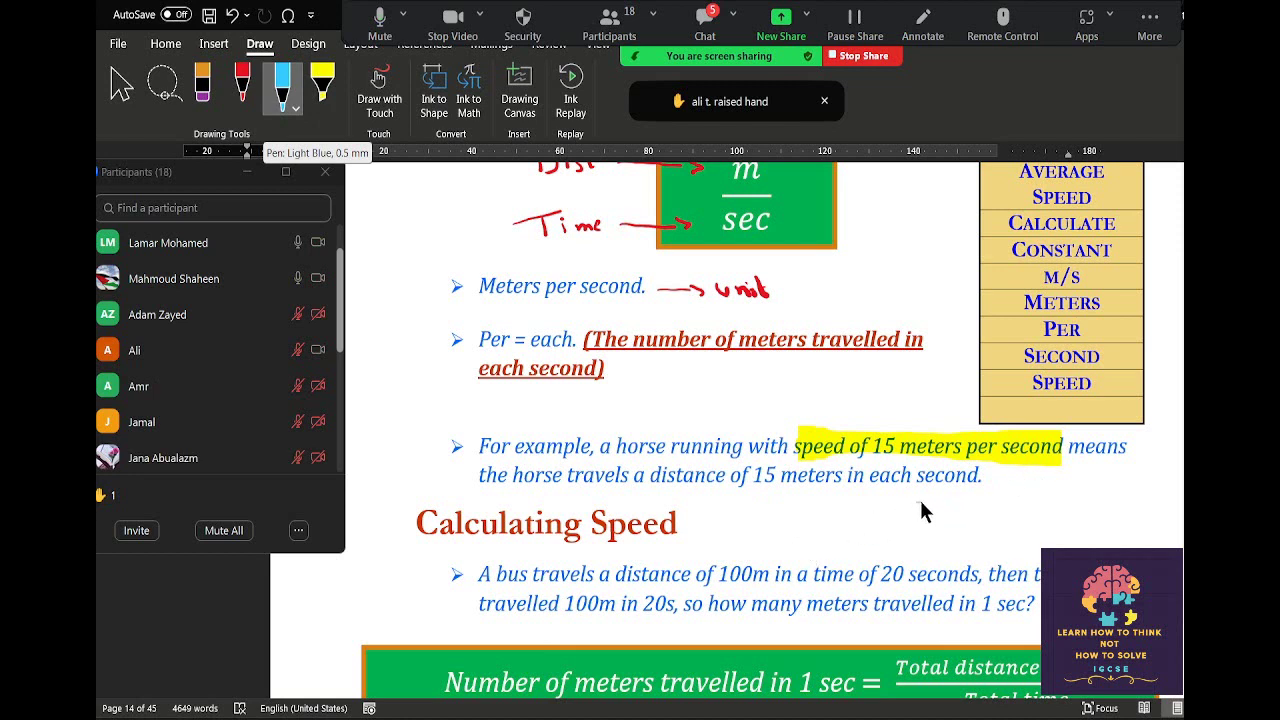
left_click(242, 88)
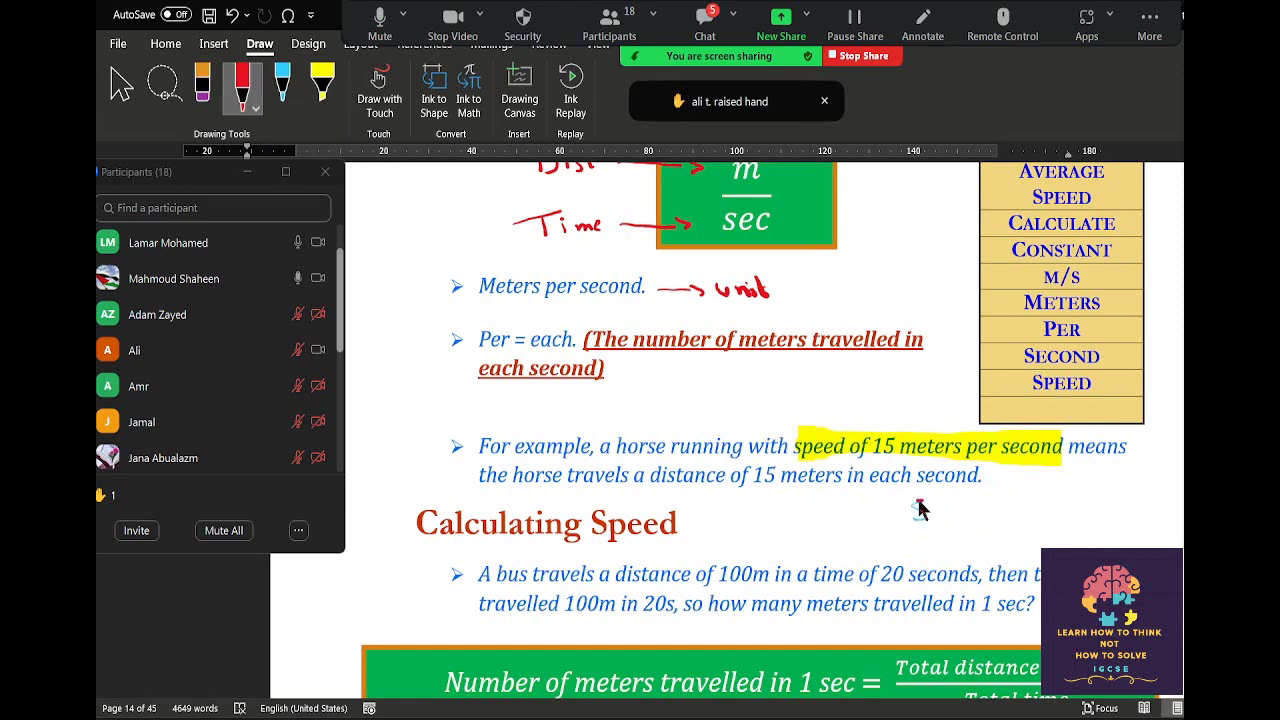
mouse_move(926, 502)
left_mouse_down()
mouse_move(912, 520)
mouse_move(952, 516)
left_mouse_up()
mouse_move(968, 496)
left_mouse_down()
mouse_move(970, 518)
mouse_move(1006, 513)
left_mouse_up()
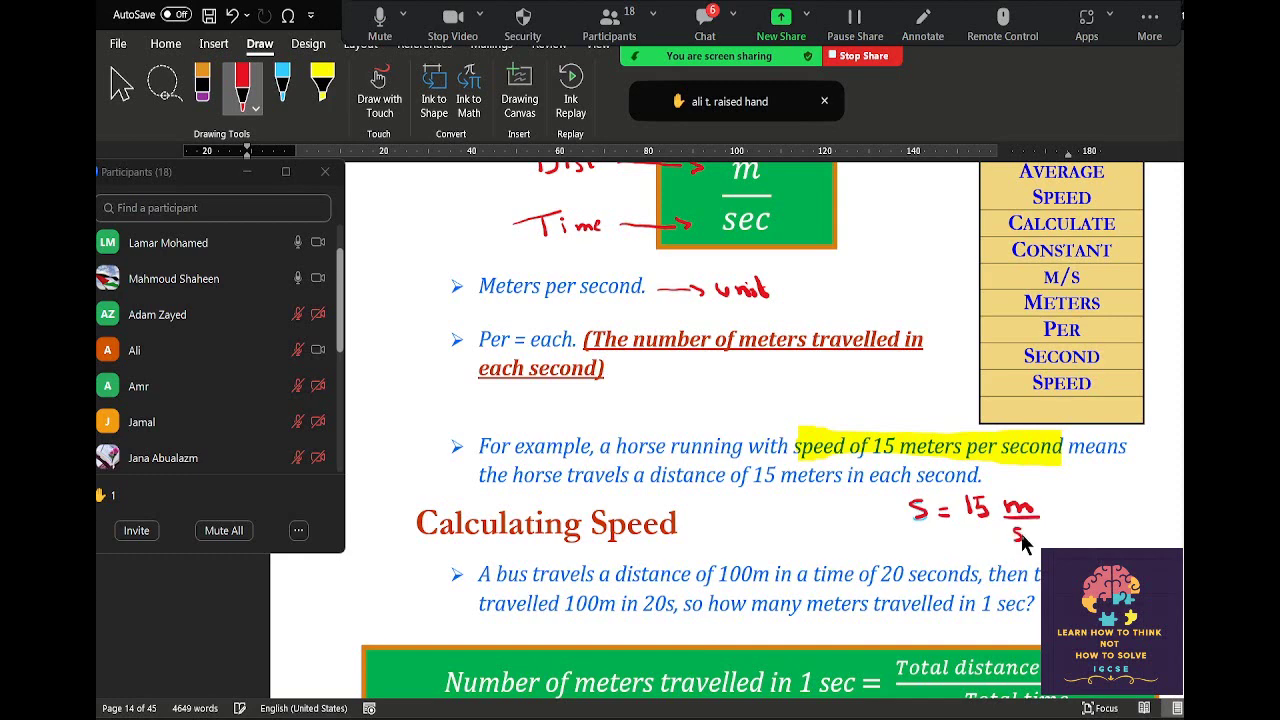
left_click_drag(1022, 530, 1014, 541)
left_click_drag(1026, 536, 1038, 541)
Underline 'distance of 100m' in red and label it D=100m above.
left_click(362, 44)
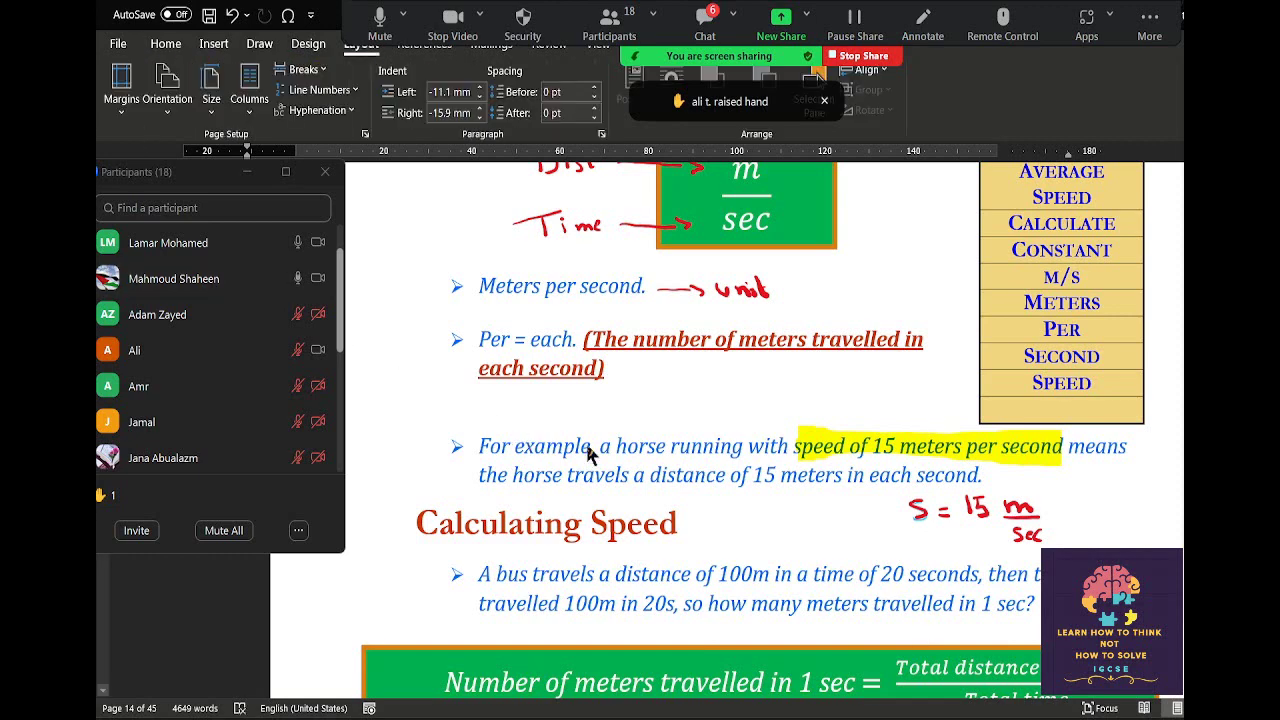
scroll(604, 447, "down", 3)
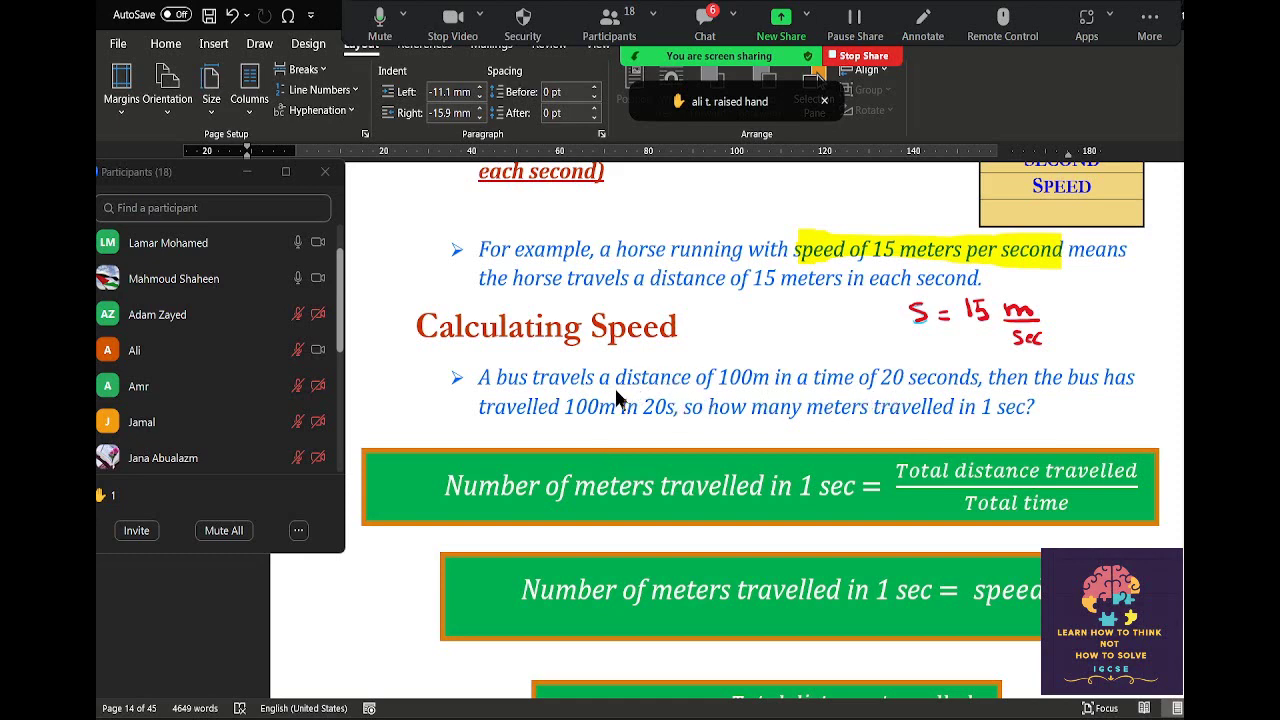
left_click_drag(617, 393, 758, 395)
left_click_drag(674, 356, 716, 345)
left_click_drag(702, 353, 724, 356)
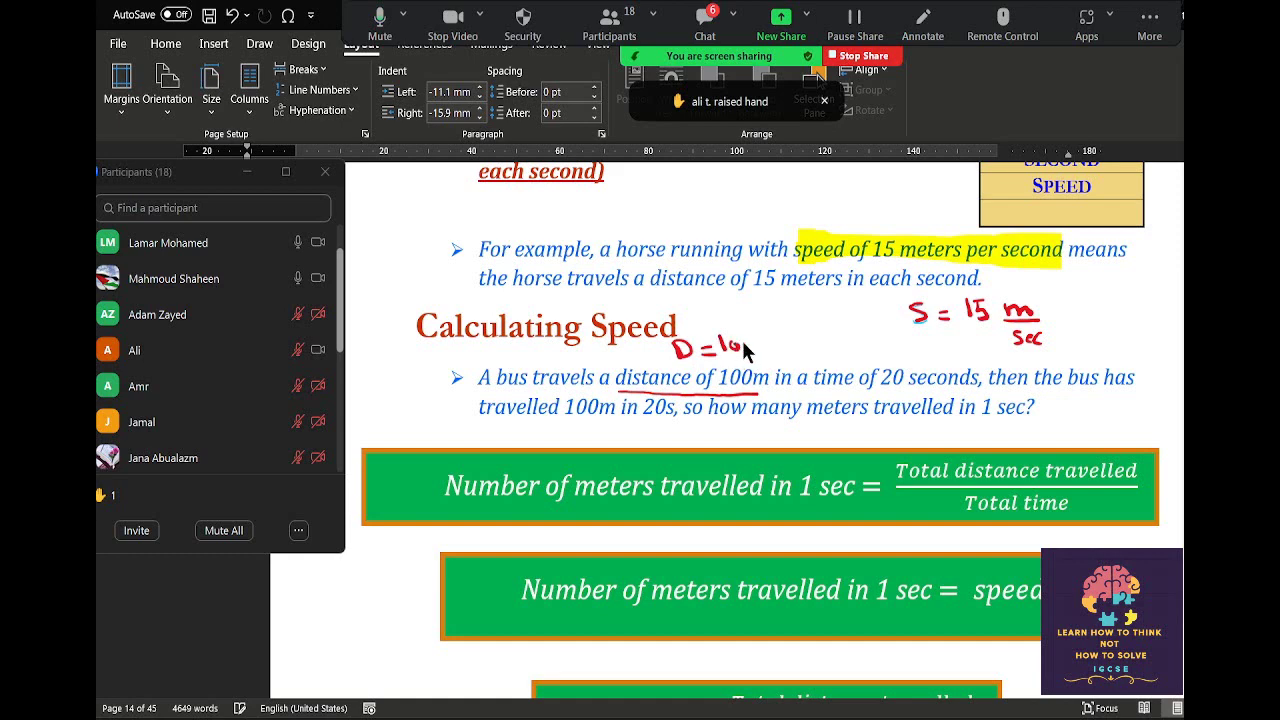
Underline '20 seconds' in red and label it t=20sec above.
left_click_drag(878, 394, 964, 393)
mouse_move(888, 340)
left_mouse_down()
mouse_move(887, 358)
mouse_move(893, 347)
mouse_move(938, 358)
left_mouse_up()
left_click(898, 353)
mouse_move(954, 348)
left_mouse_down()
mouse_move(948, 360)
mouse_move(963, 366)
left_mouse_up()
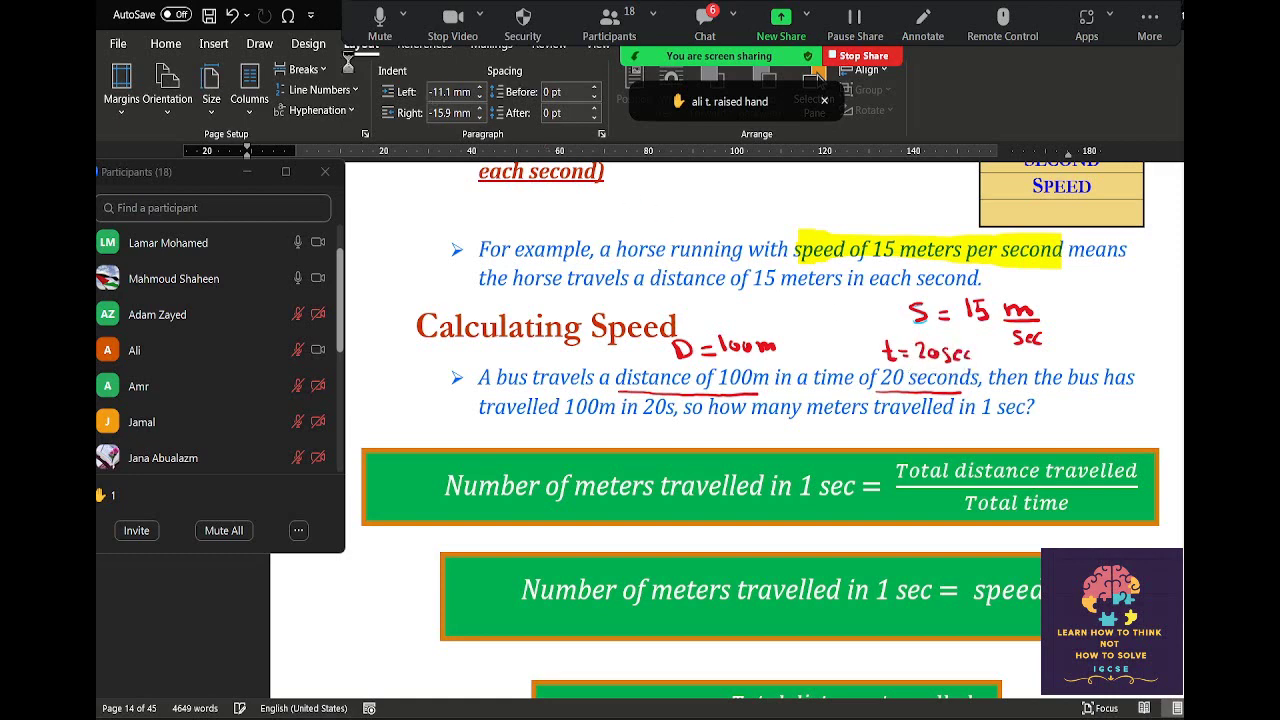
left_click(260, 44)
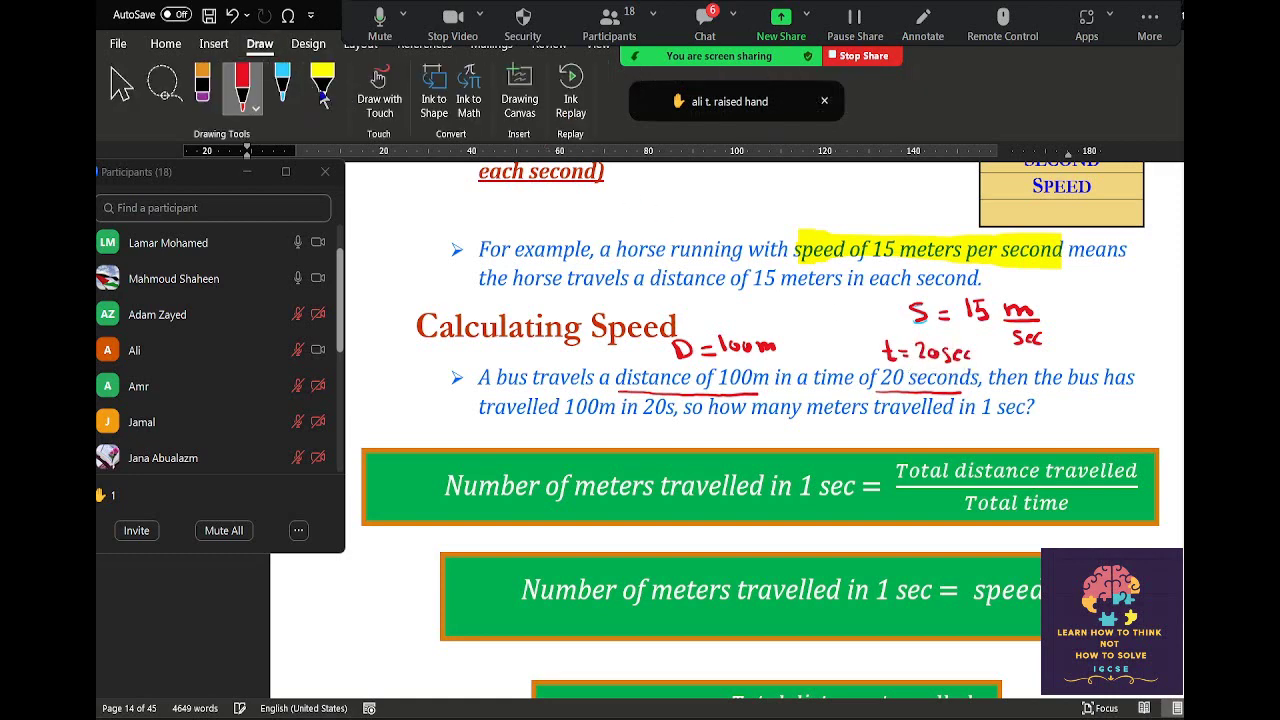
Highlight 'distance of 100m' and '20 seconds' in yellow, then open and close Zoom's Invite dialog.
left_click(322, 85)
left_click_drag(618, 380, 762, 380)
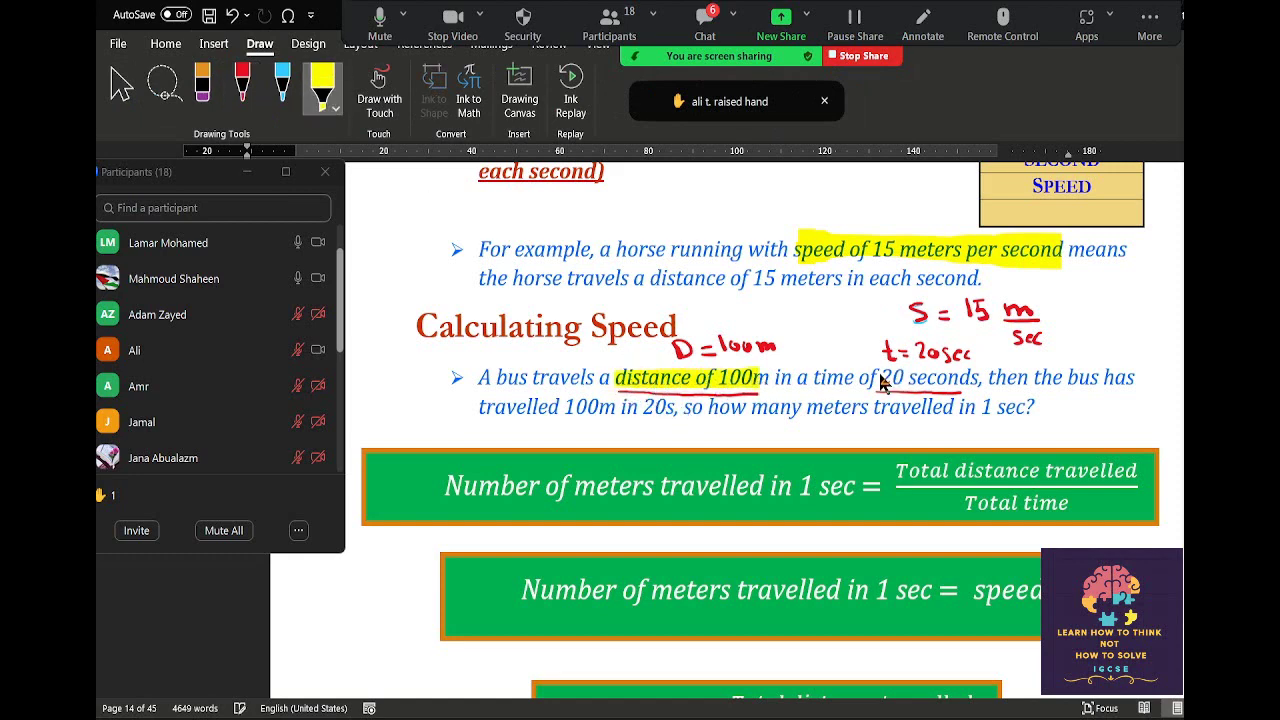
left_click_drag(880, 380, 975, 380)
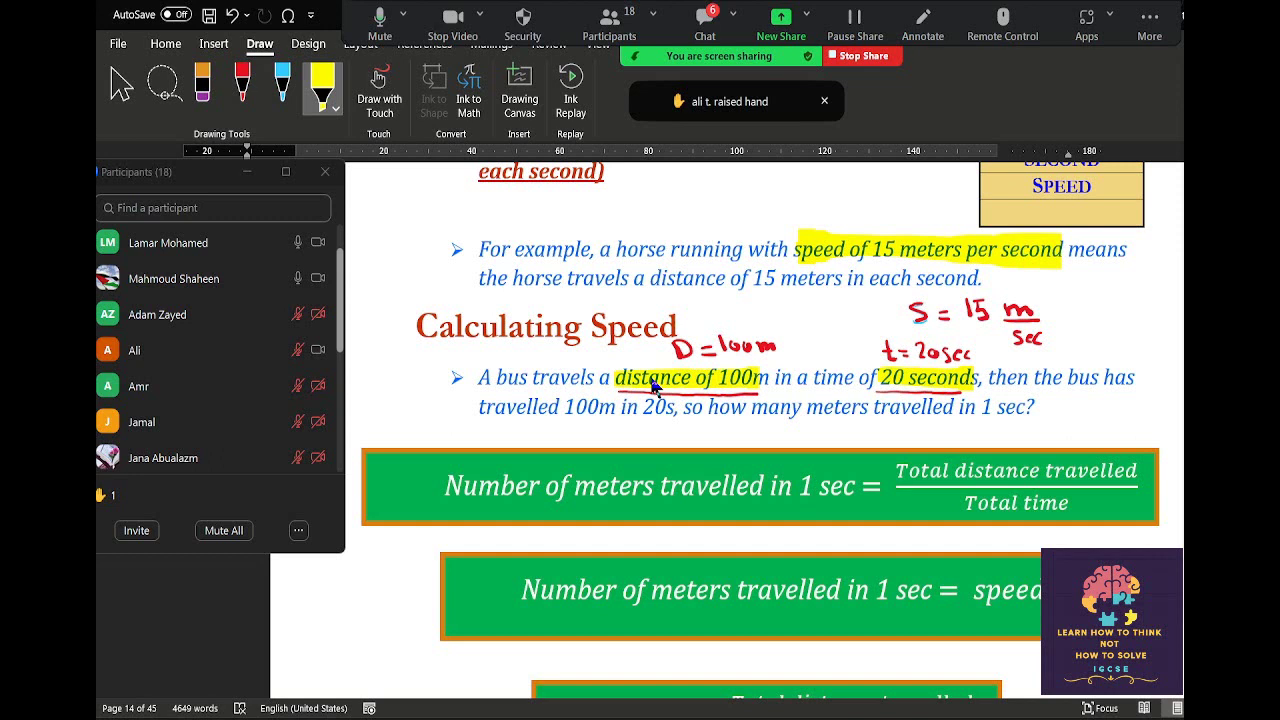
left_click(138, 535)
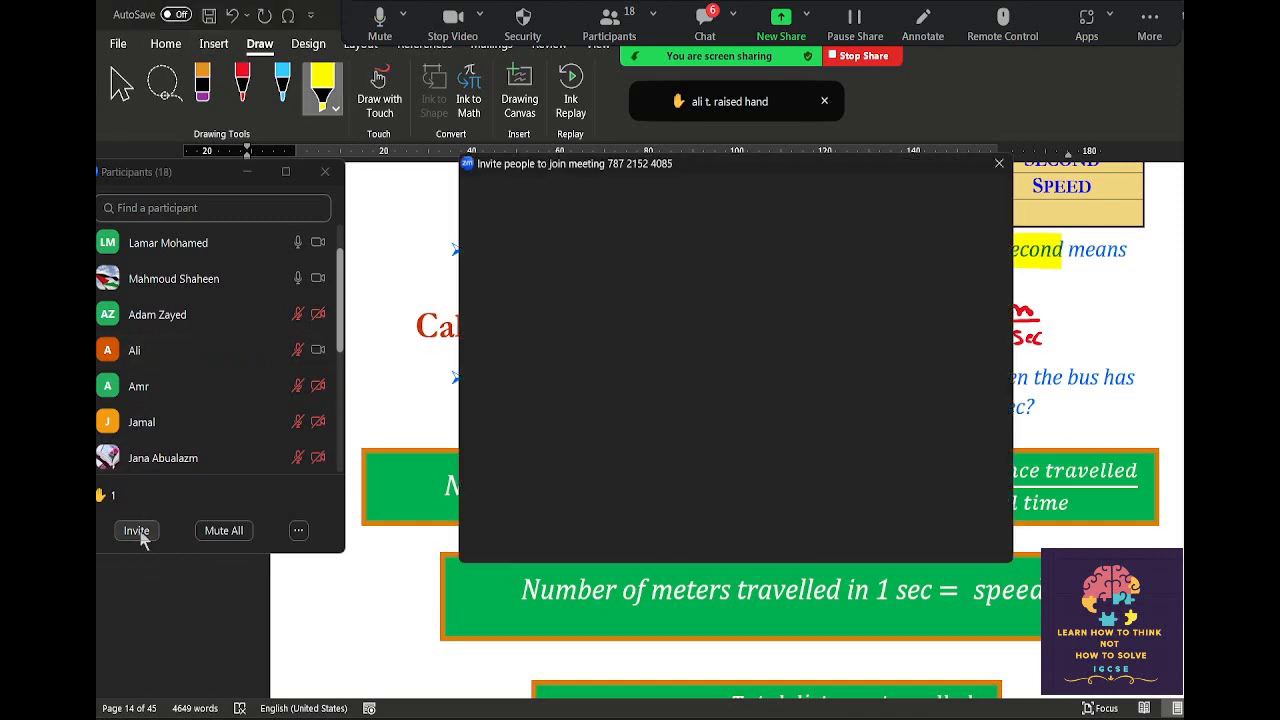
left_click(999, 163)
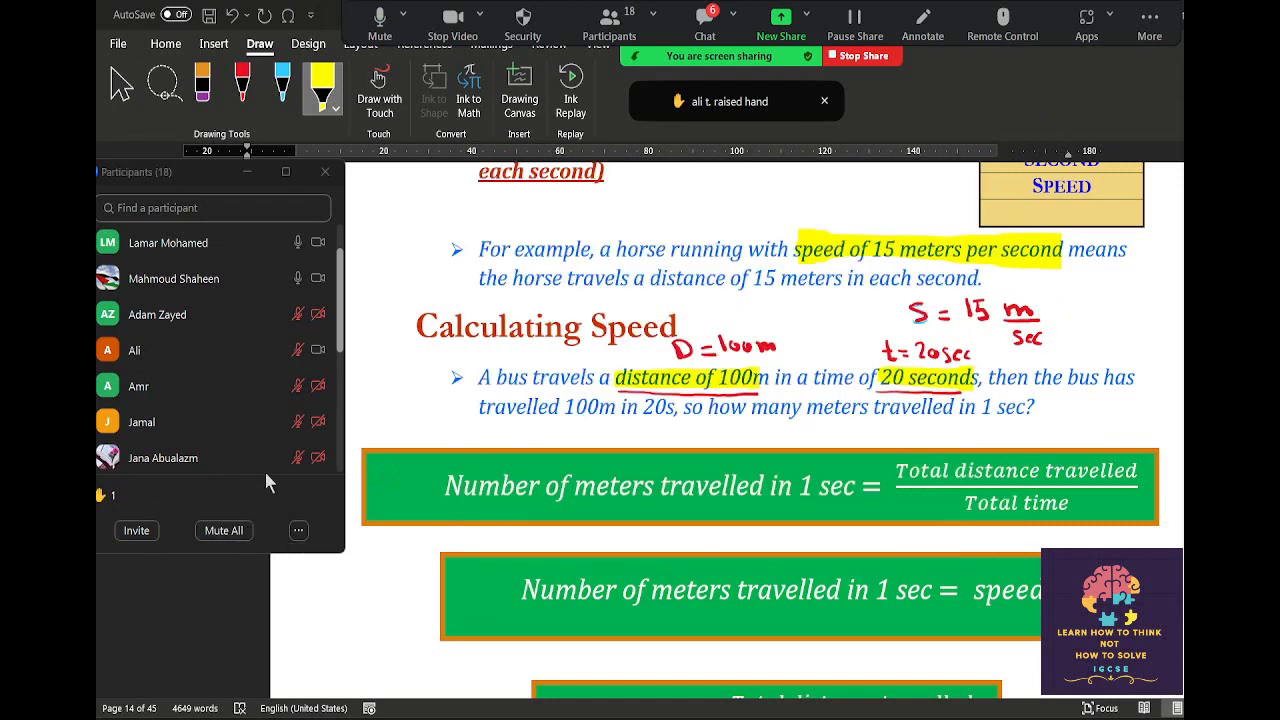
Mute all Zoom participants while keeping Allow Participants to Unmute Themselves enabled.
left_click(226, 531)
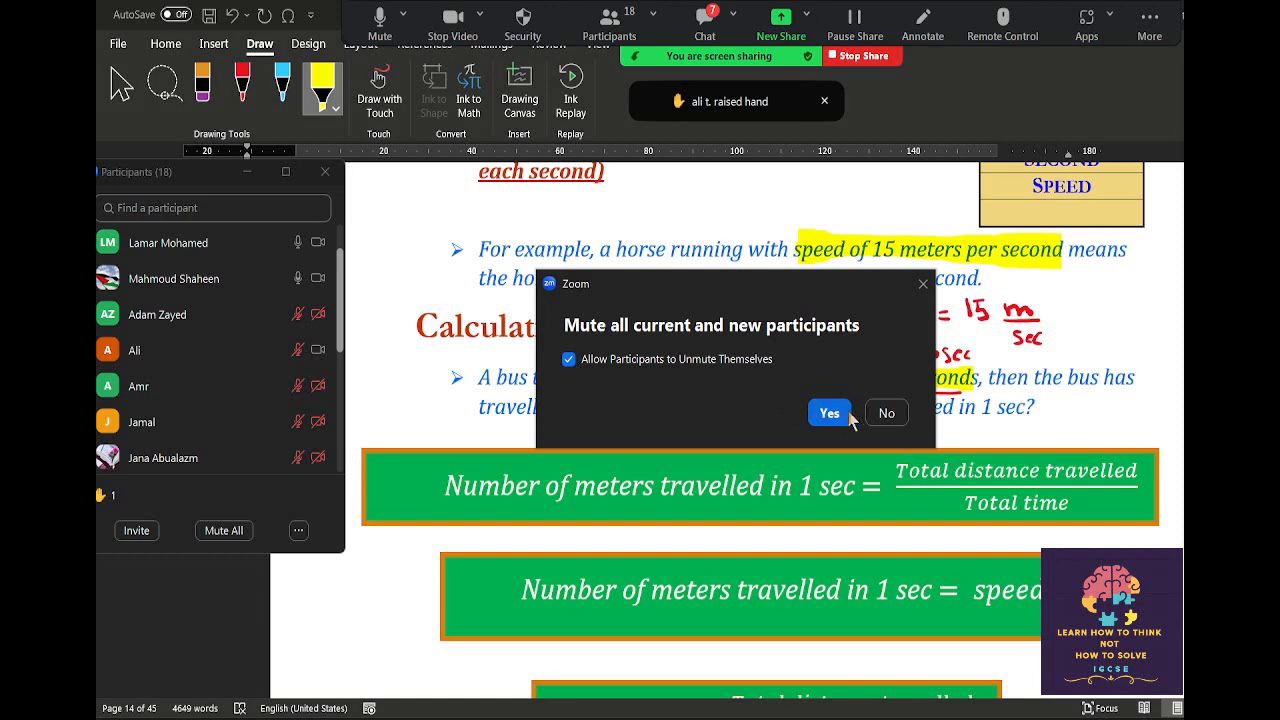
left_click_drag(805, 282, 295, 551)
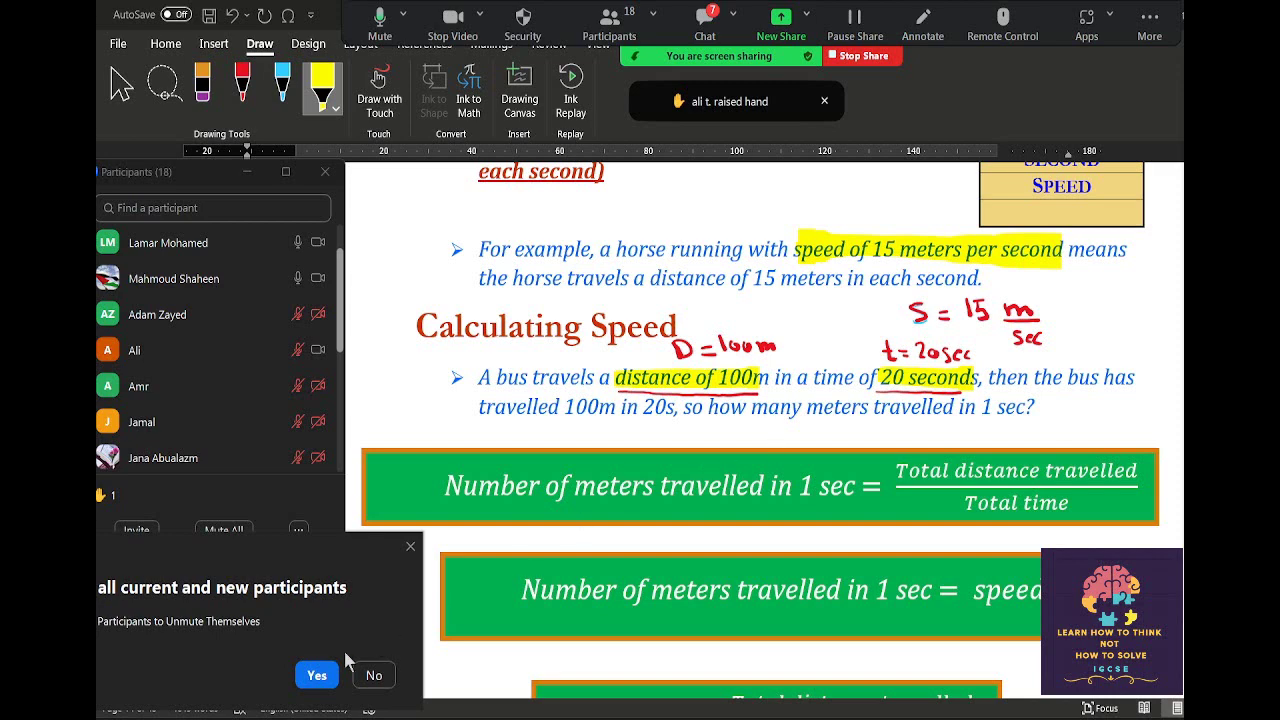
left_click_drag(291, 564, 312, 546)
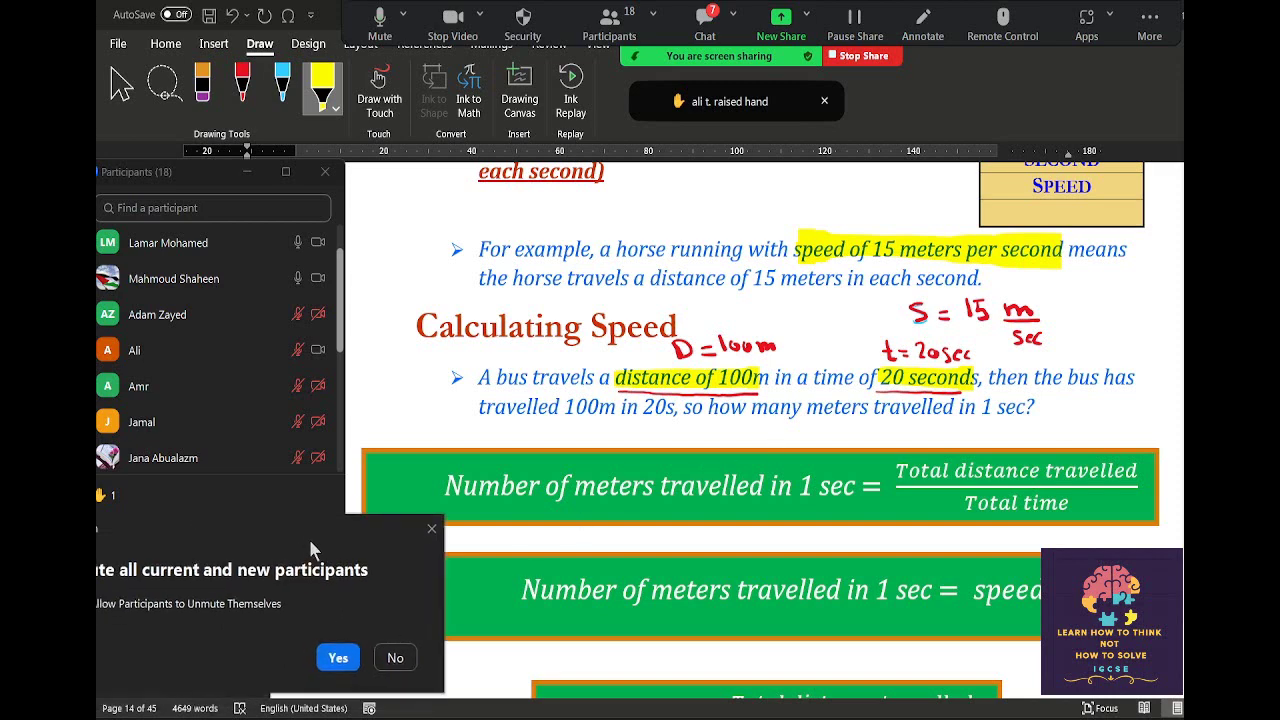
left_click(338, 658)
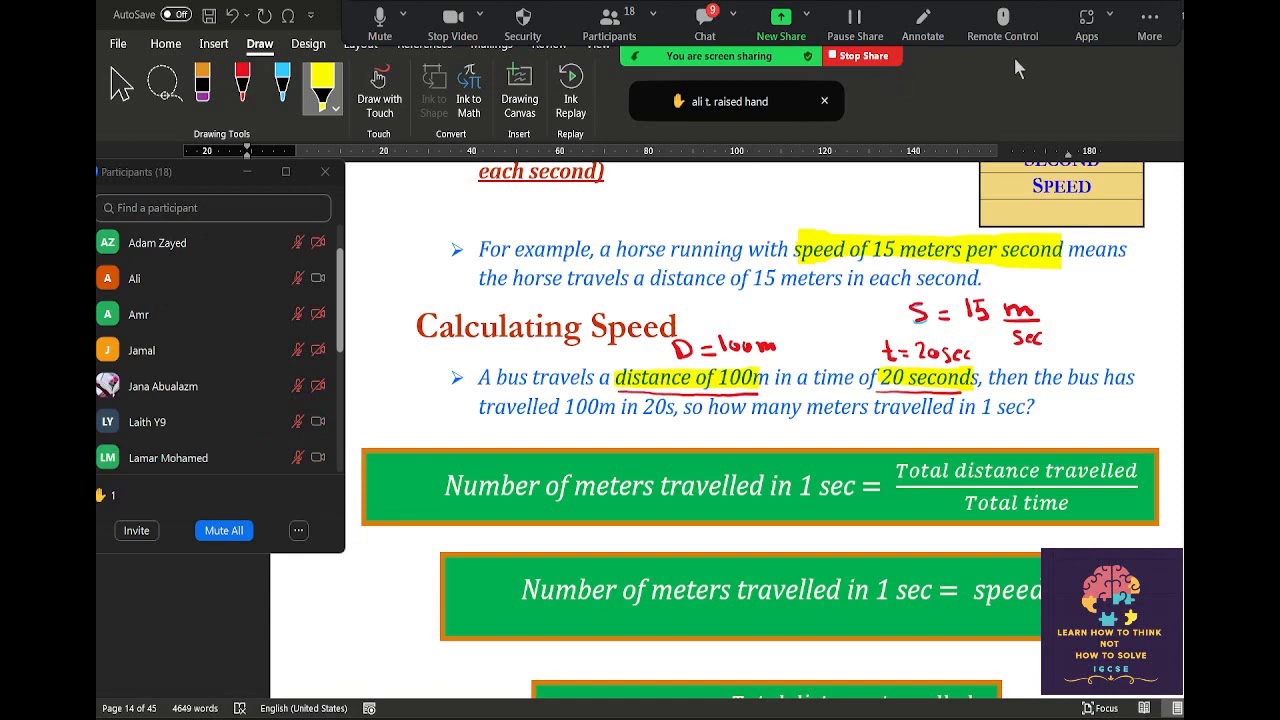
Open Zoom's Meeting Chat and place it at the left beside the worksheet to read the 5m/s answers.
left_click(1148, 40)
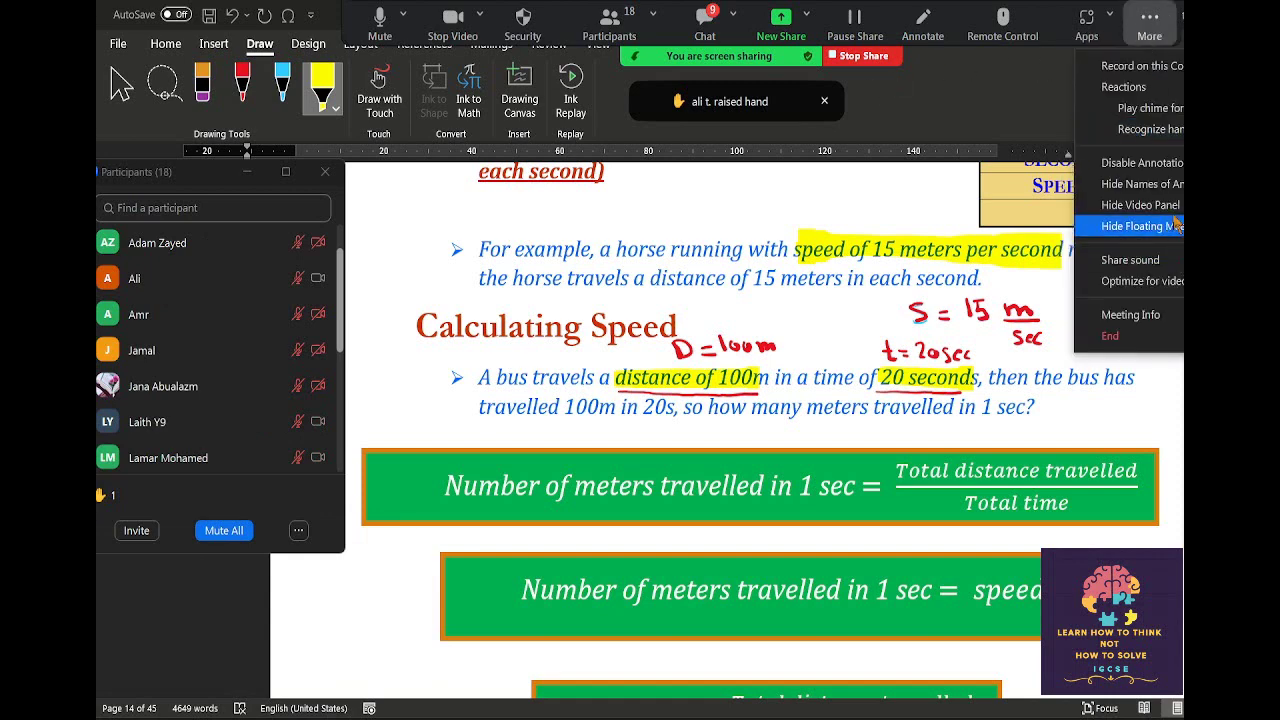
left_click(1095, 183)
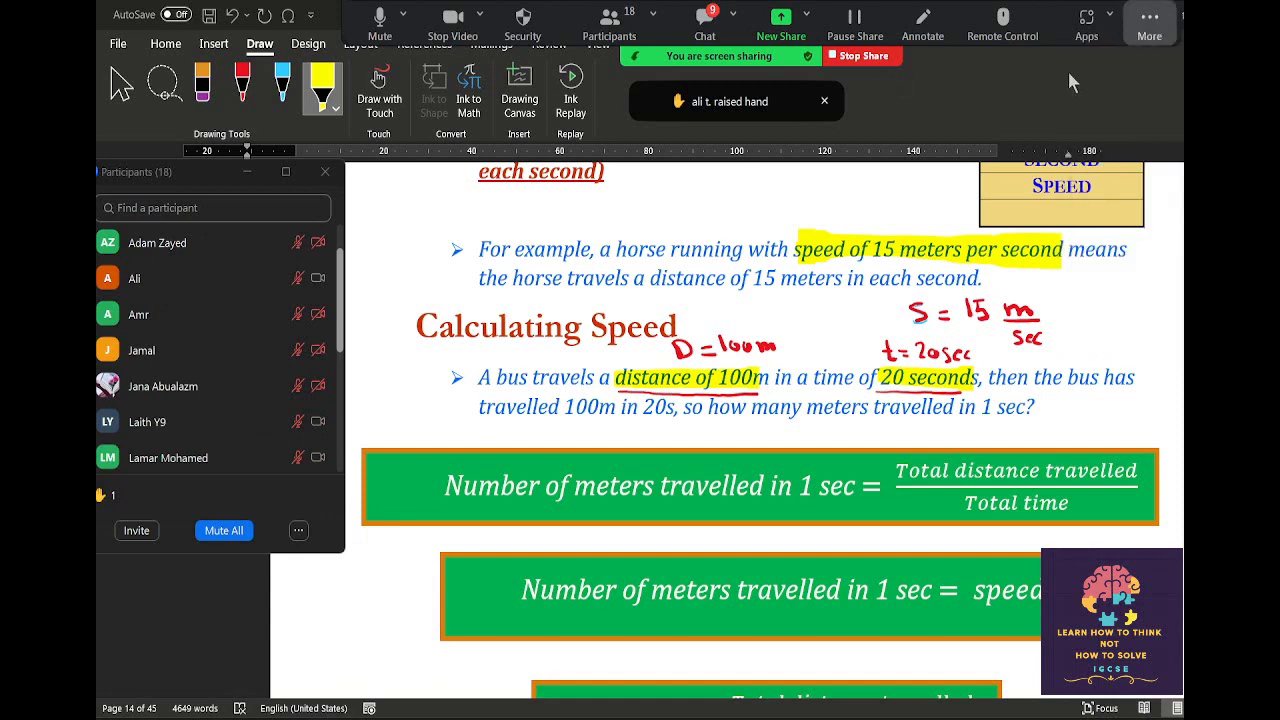
left_click(705, 22)
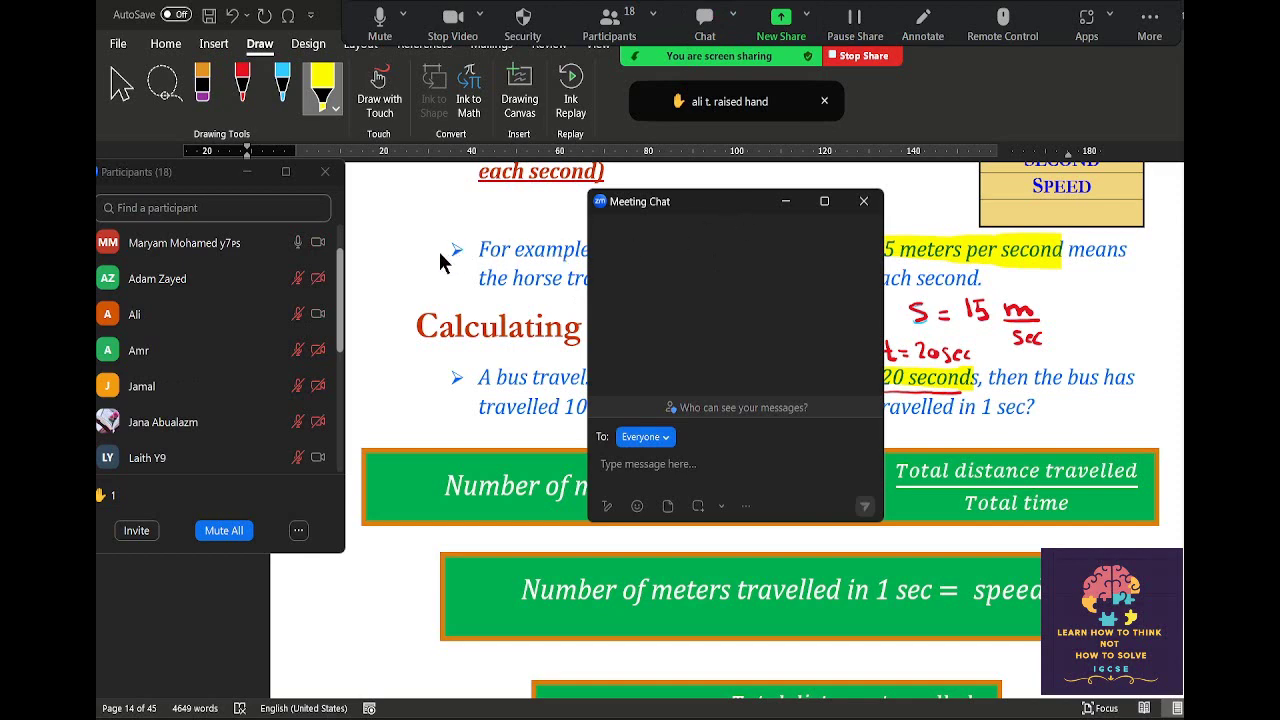
mouse_move(741, 207)
left_mouse_down()
mouse_move(250, 272)
mouse_move(252, 538)
left_mouse_up()
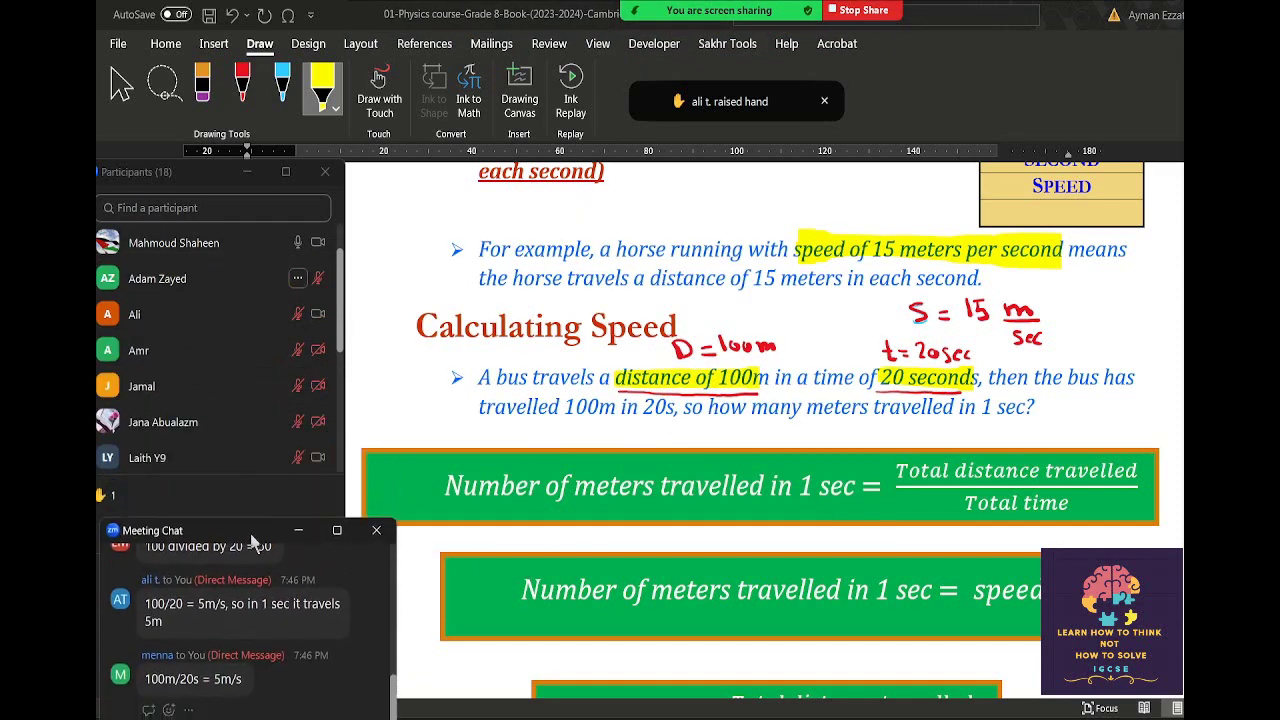
left_click_drag(252, 540, 255, 383)
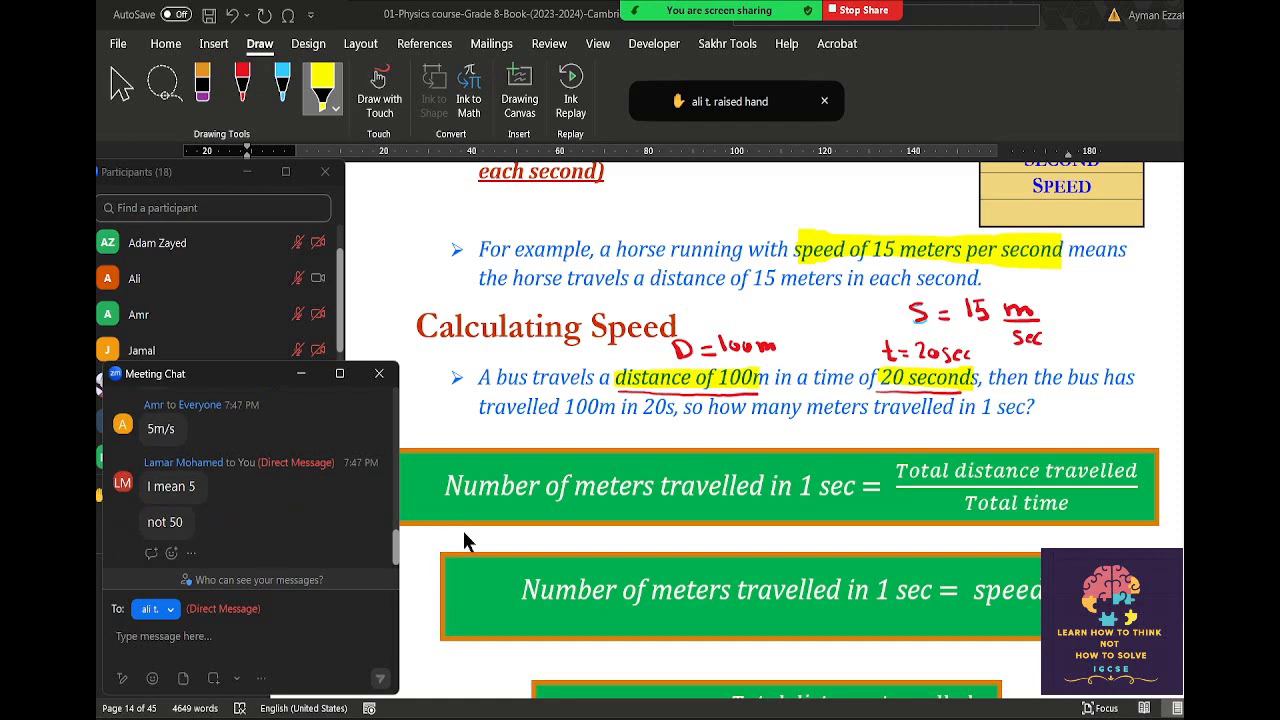
left_click_drag(257, 366, 241, 316)
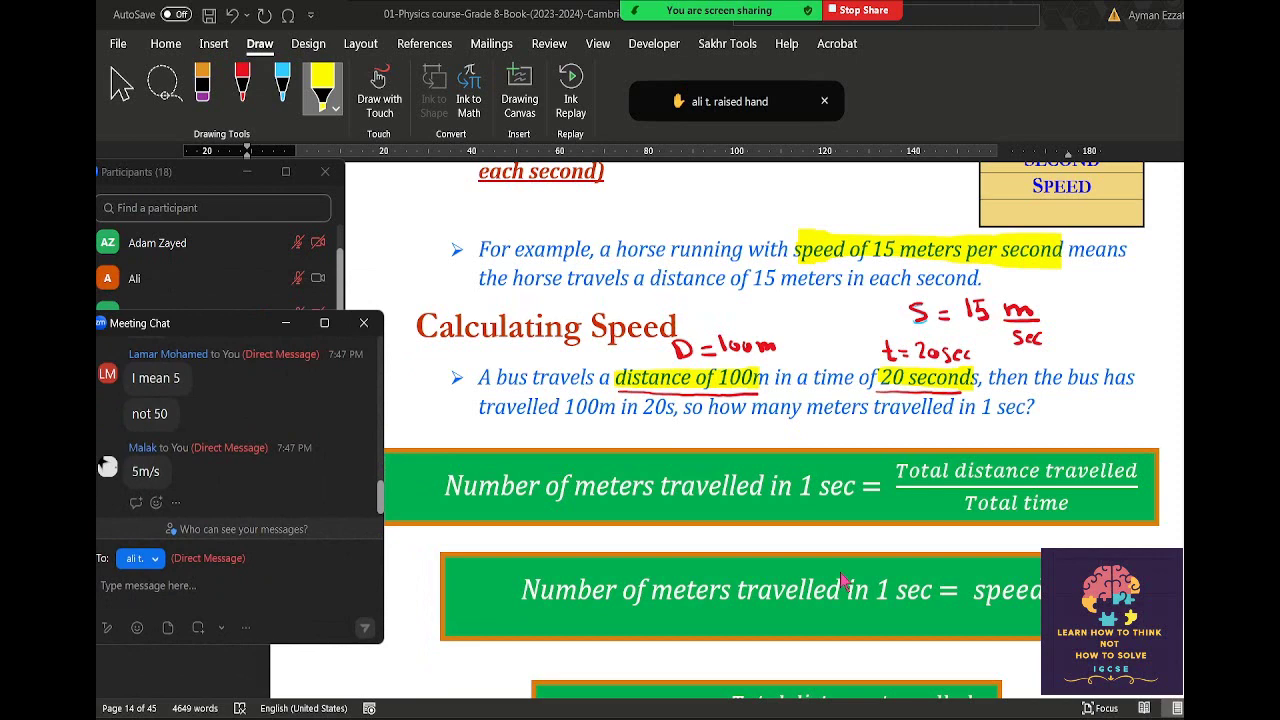
scroll(860, 585, "down", 3)
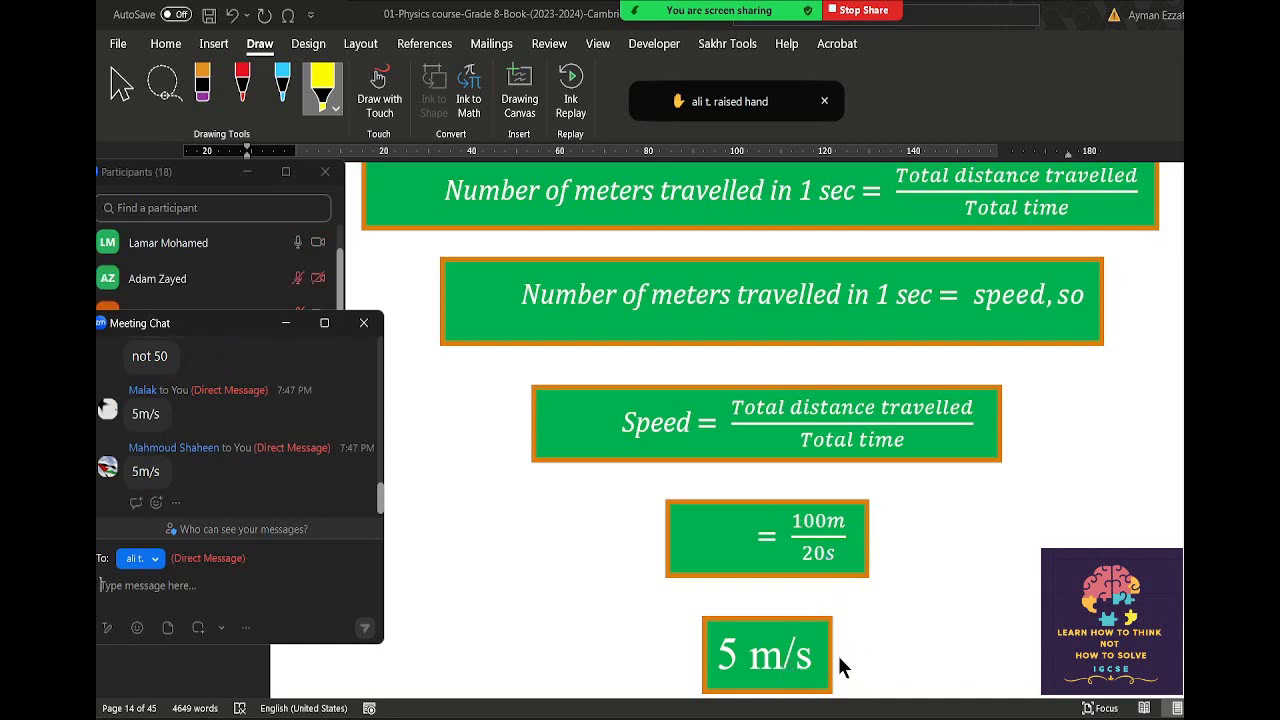
Highlight beside the 5 m/s answer, add a red arrow labelled 'speed of the bus', and close the chat.
left_click_drag(839, 655, 877, 655)
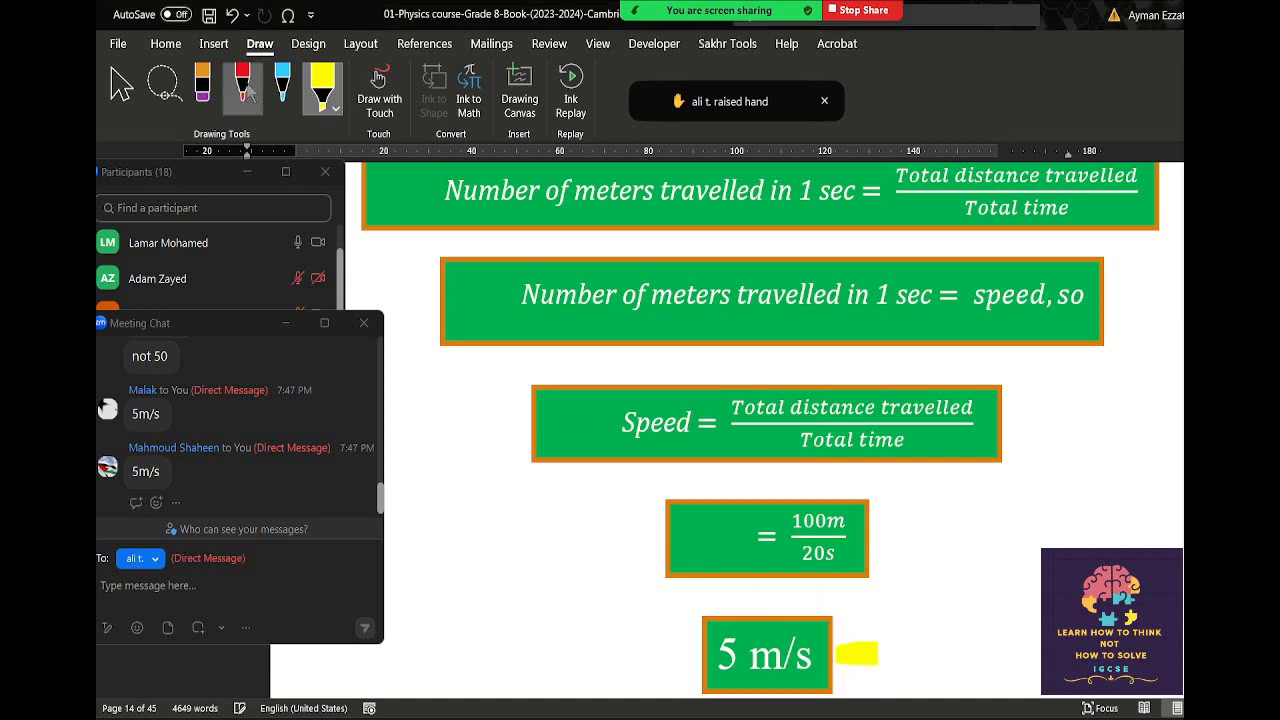
left_click(243, 88)
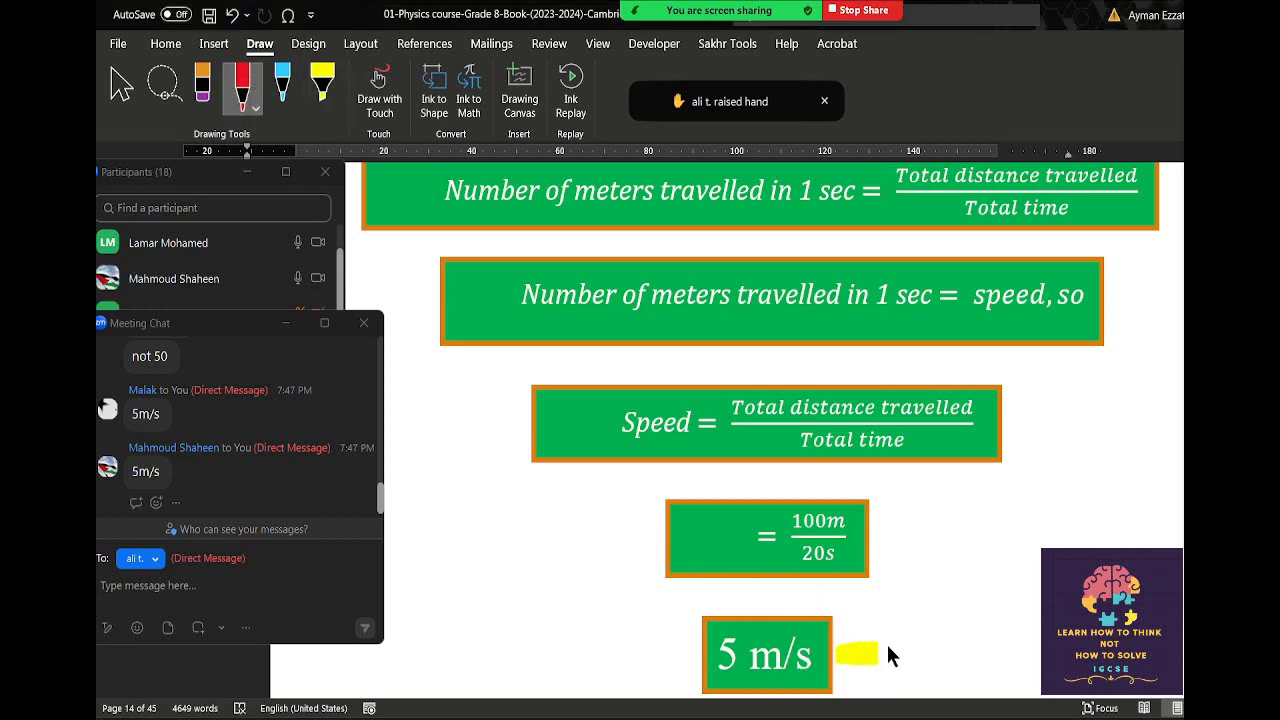
mouse_move(888, 643)
left_mouse_down()
mouse_move(993, 650)
mouse_move(1006, 672)
left_mouse_up()
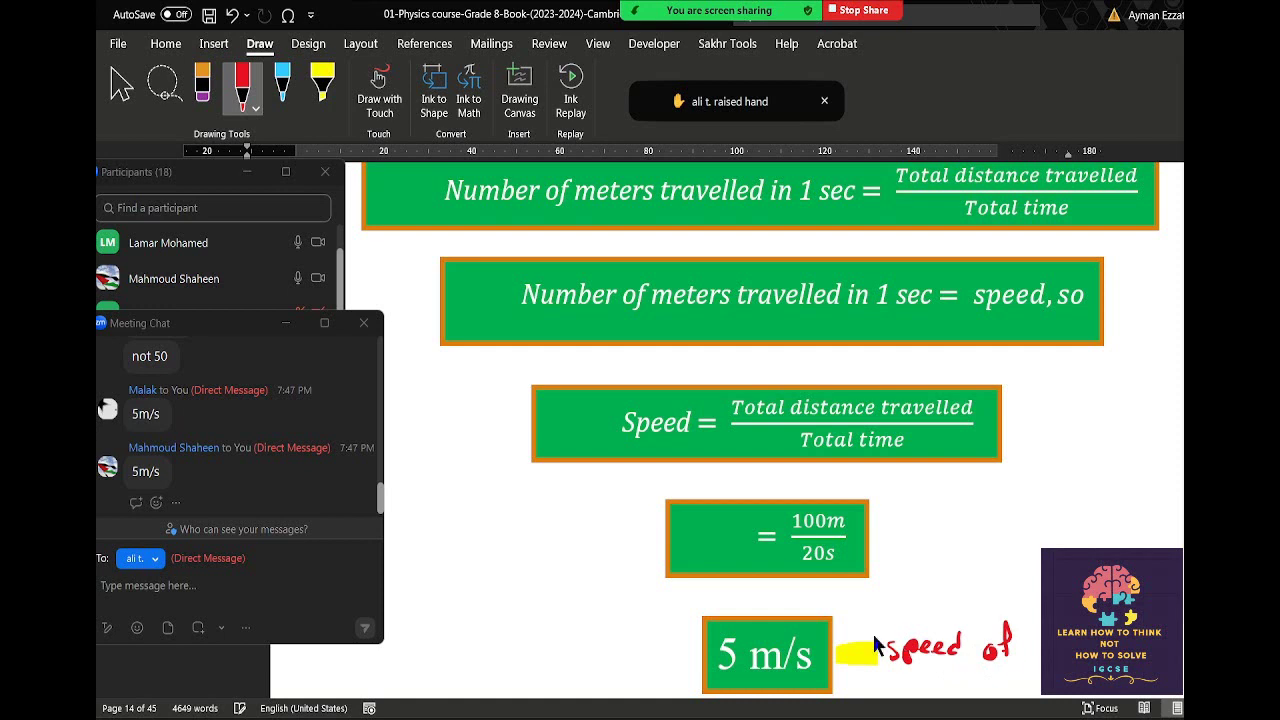
left_click_drag(853, 658, 882, 652)
left_click(363, 322)
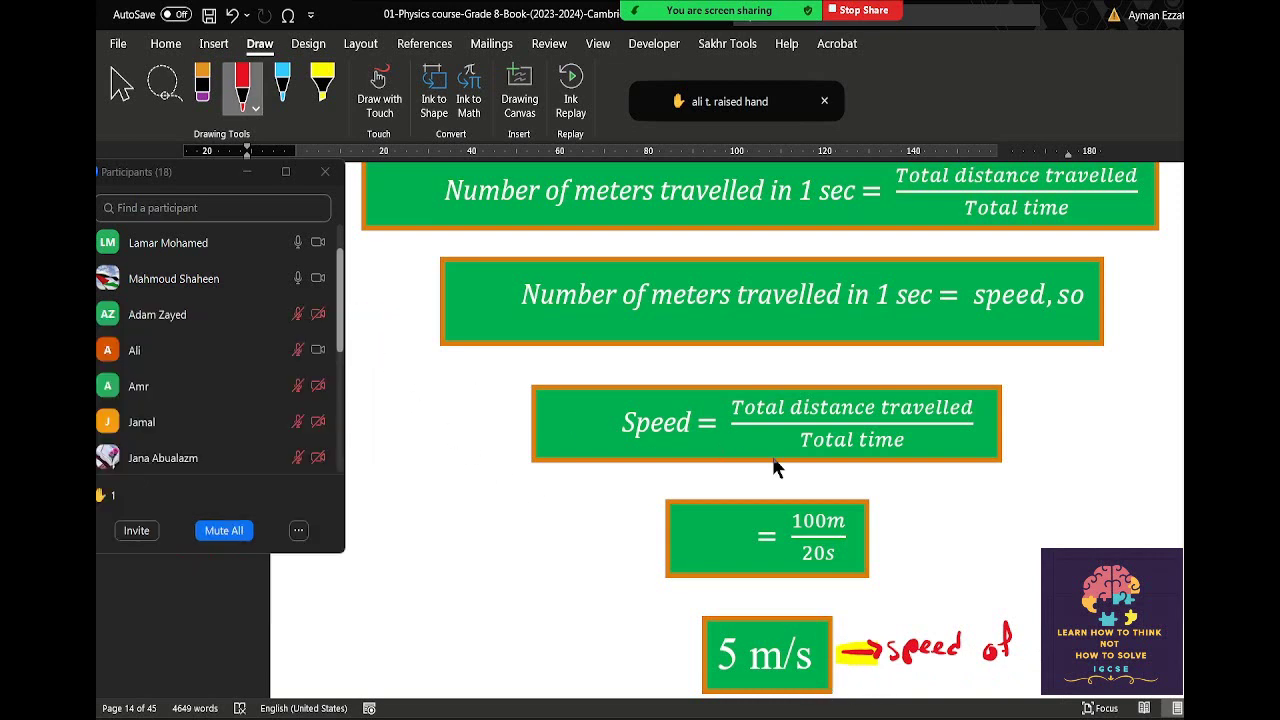
scroll(855, 480, "down", 3)
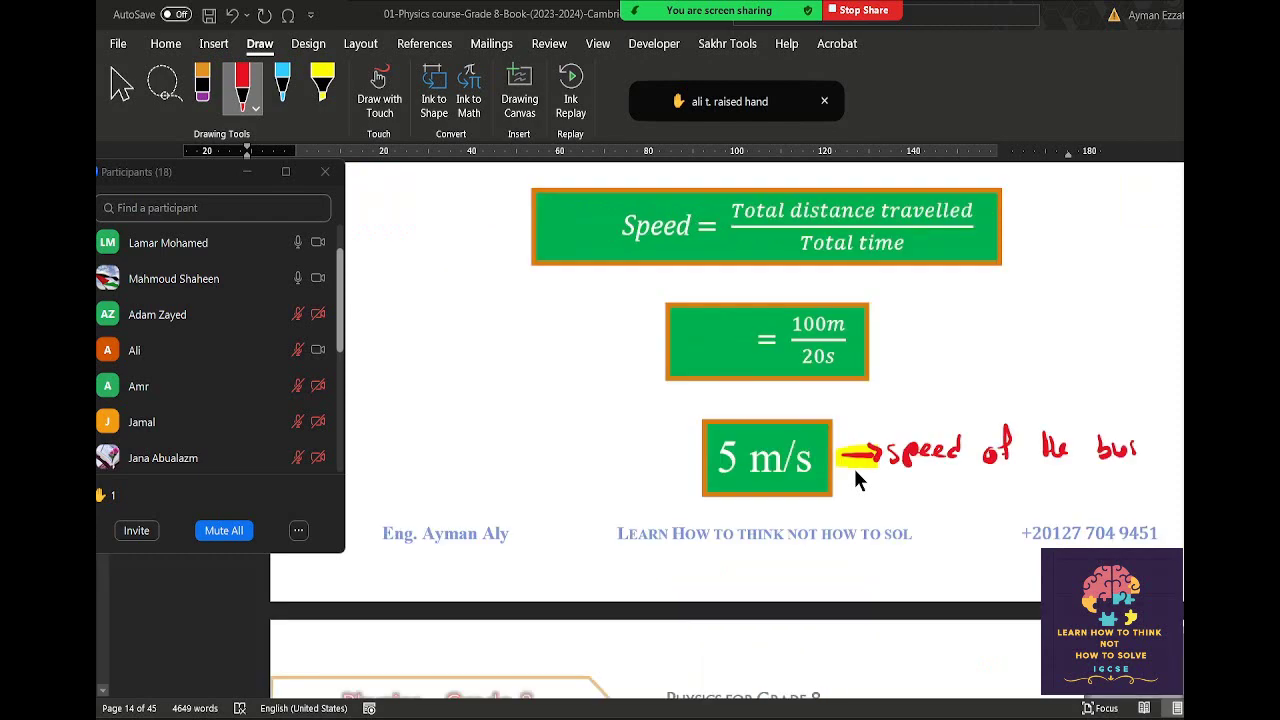
scroll(855, 480, "down", 3)
scroll(855, 480, "down", 3)
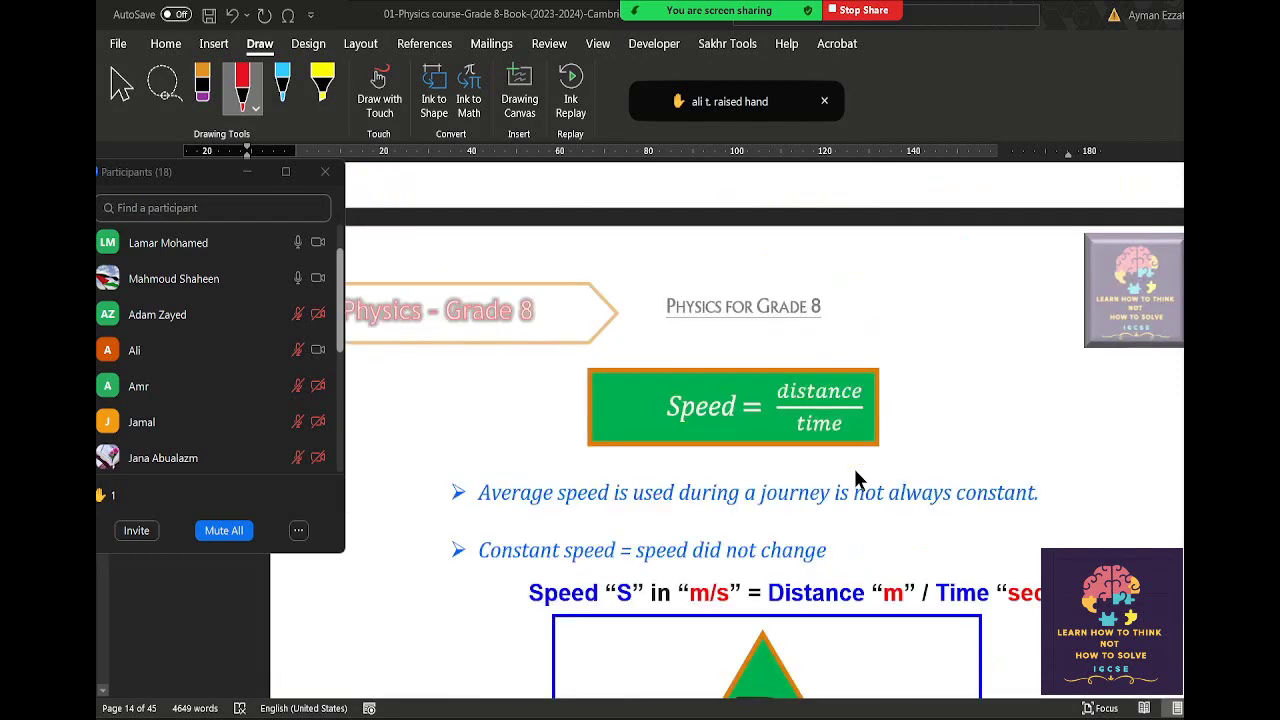
scroll(854, 478, "down", 3)
scroll(854, 478, "down", 2)
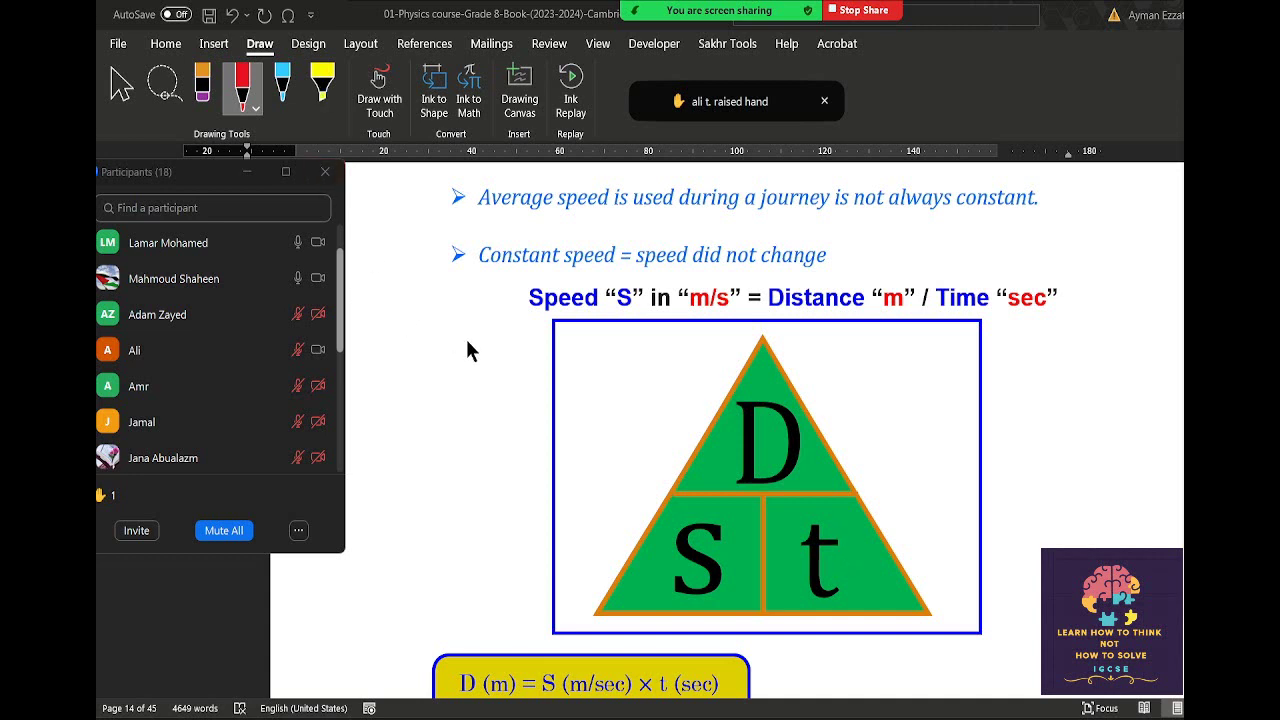
scroll(467, 349, "down", 2)
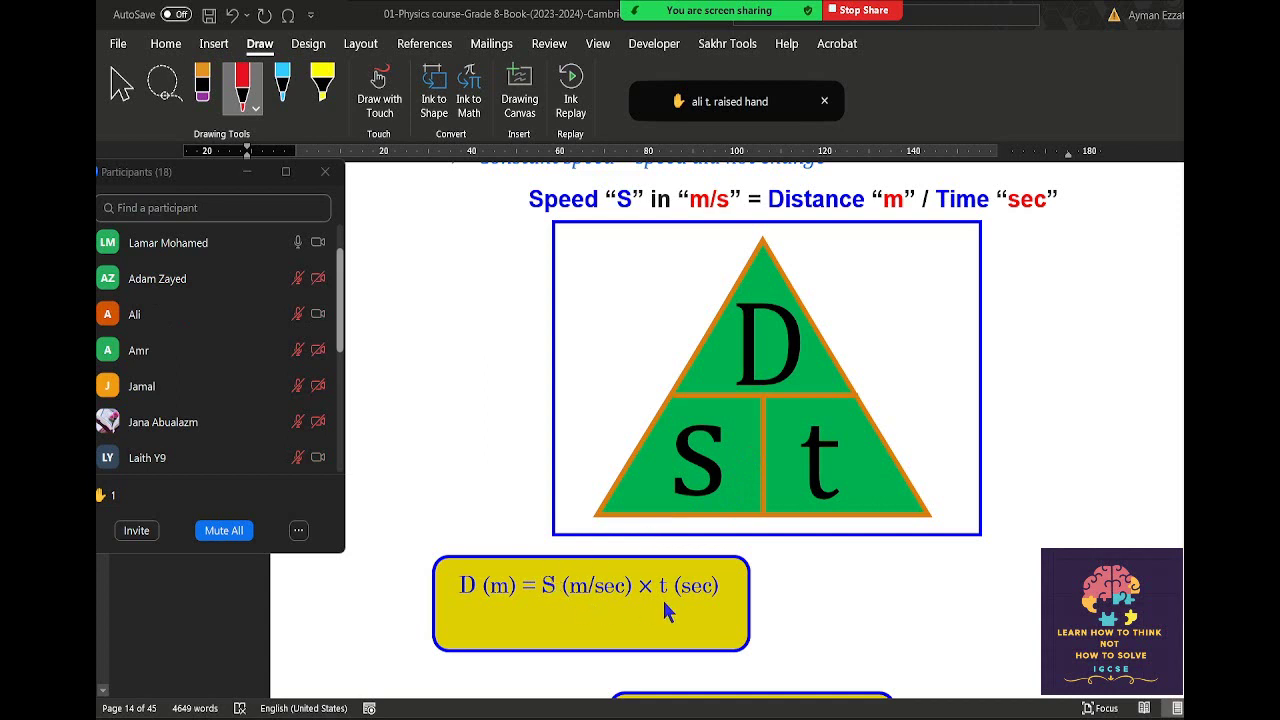
scroll(660, 590, "down", 2)
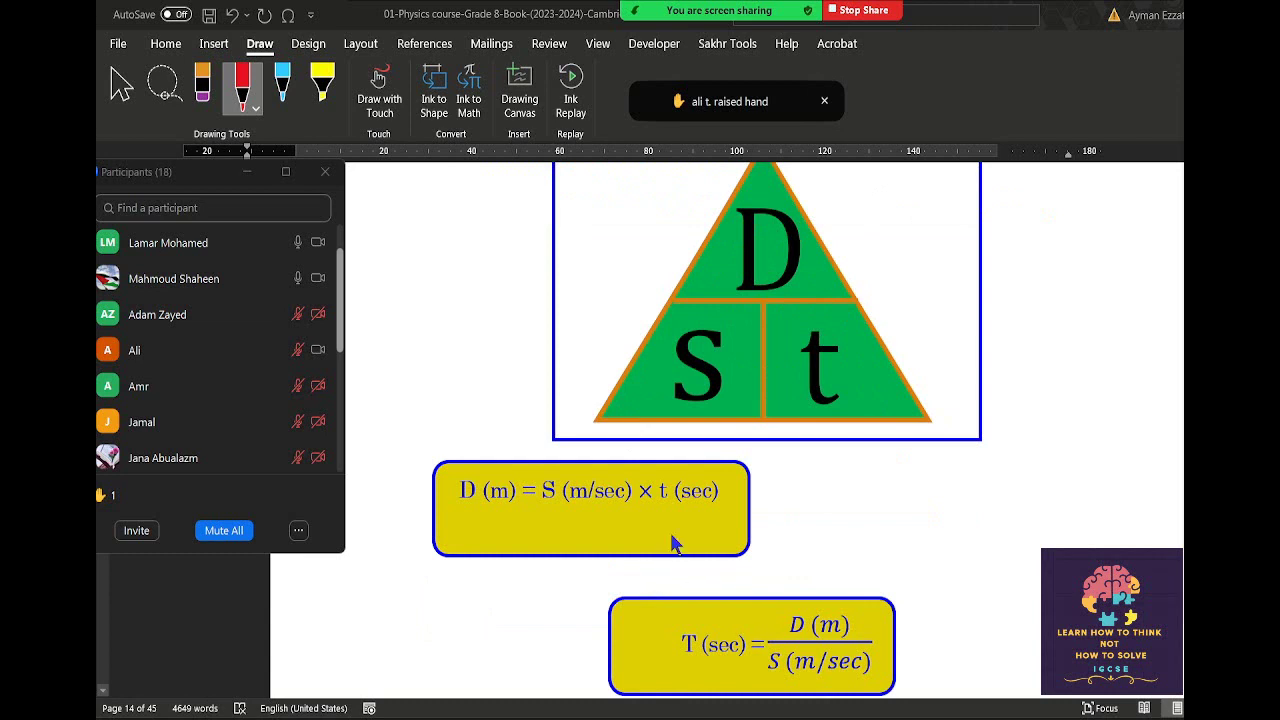
scroll(683, 503, "up", 3)
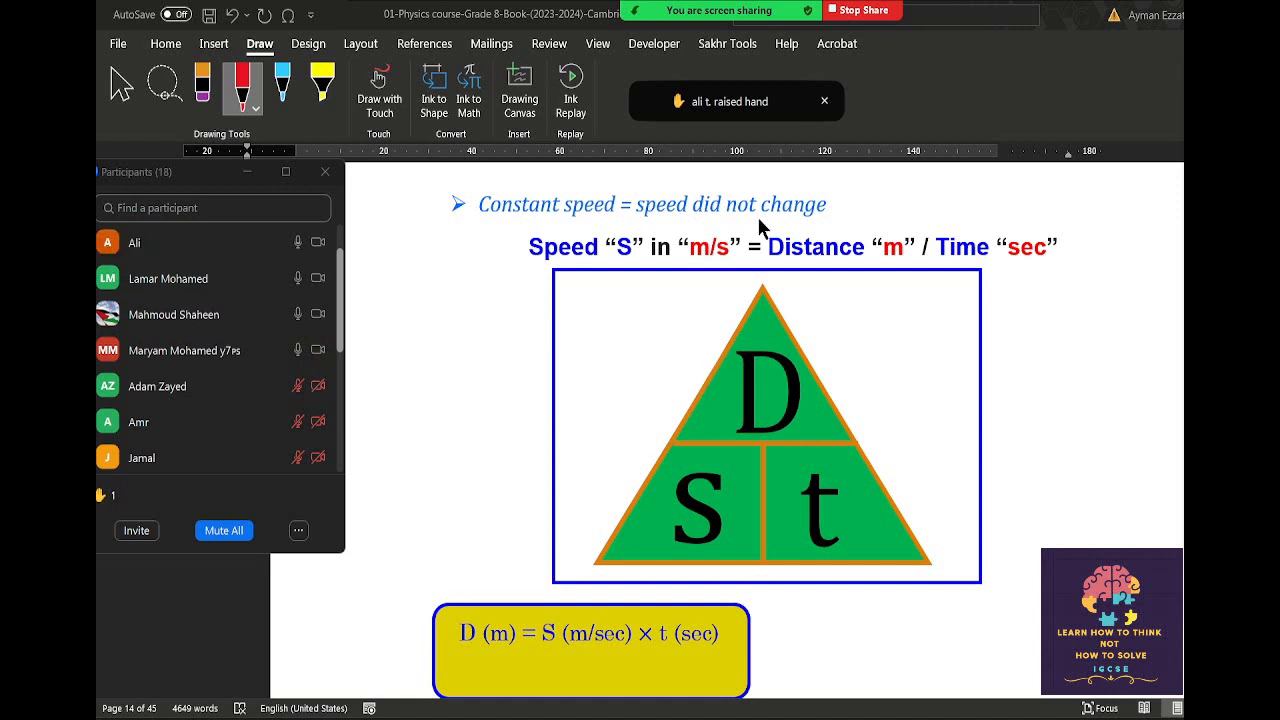
scroll(854, 471, "down", 1)
scroll(857, 474, "down", 2)
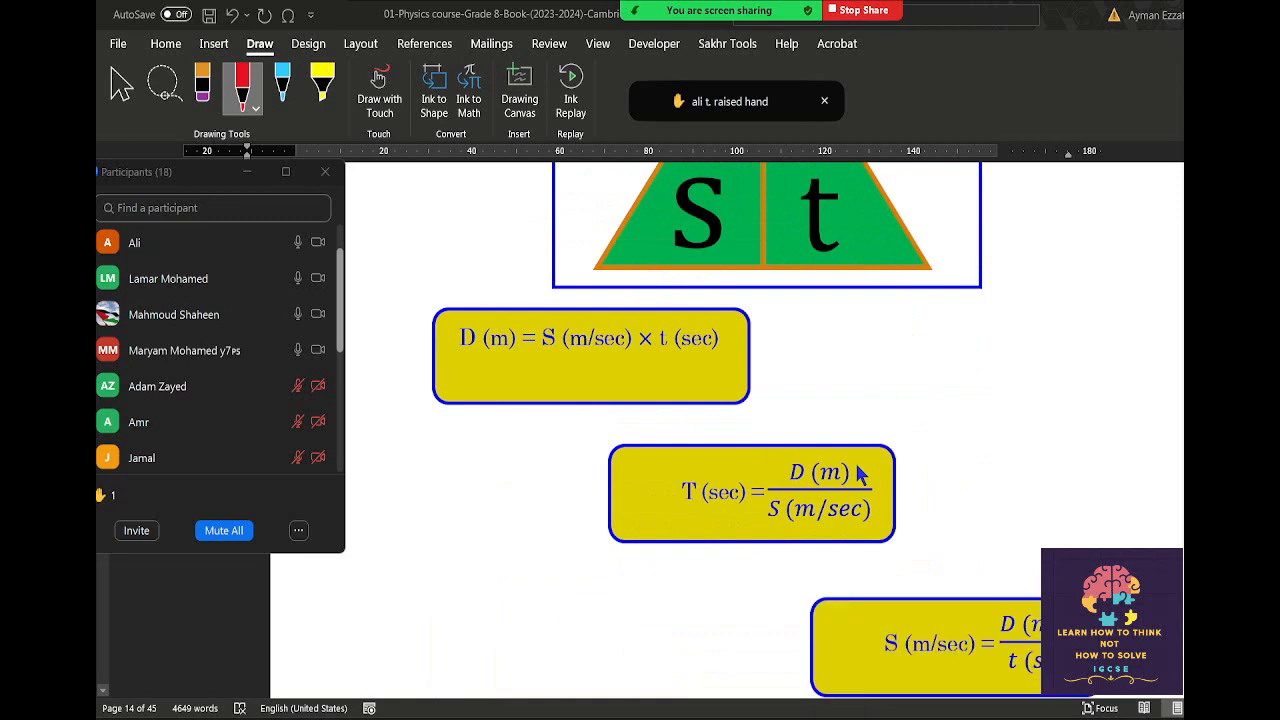
scroll(857, 474, "down", 1)
scroll(857, 474, "down", 2)
scroll(859, 460, "down", 1)
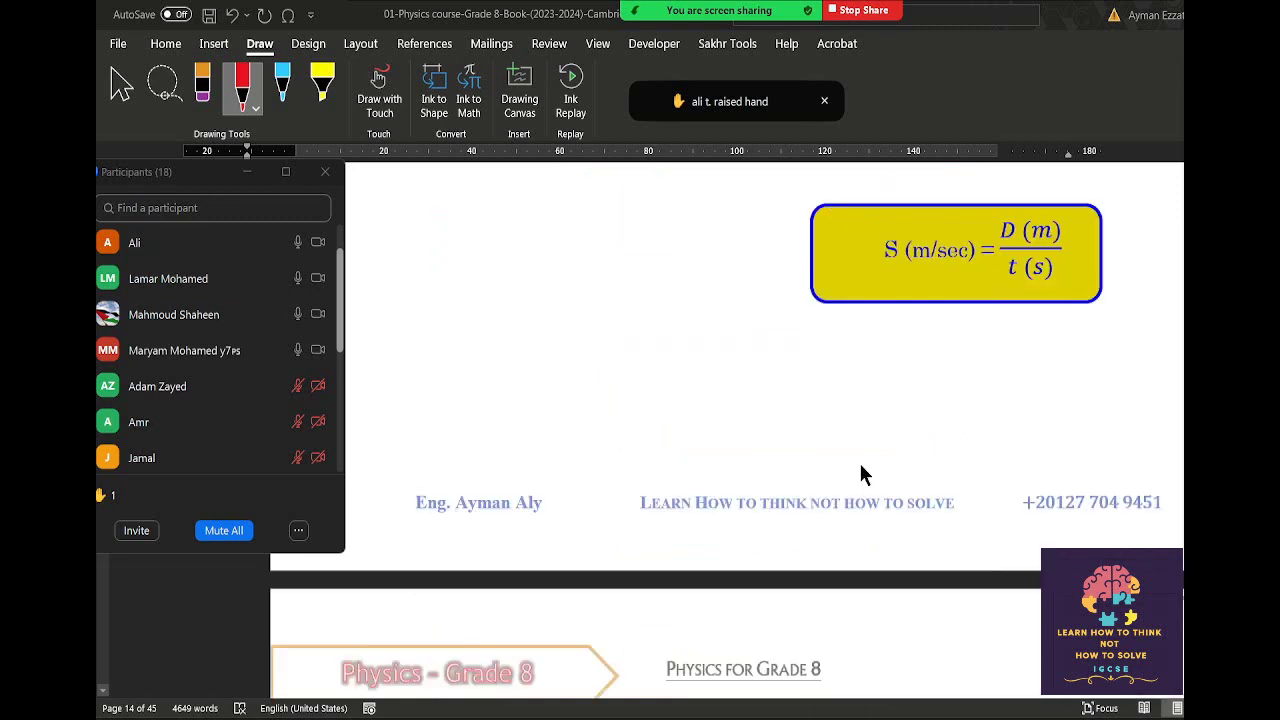
scroll(862, 462, "up", 3)
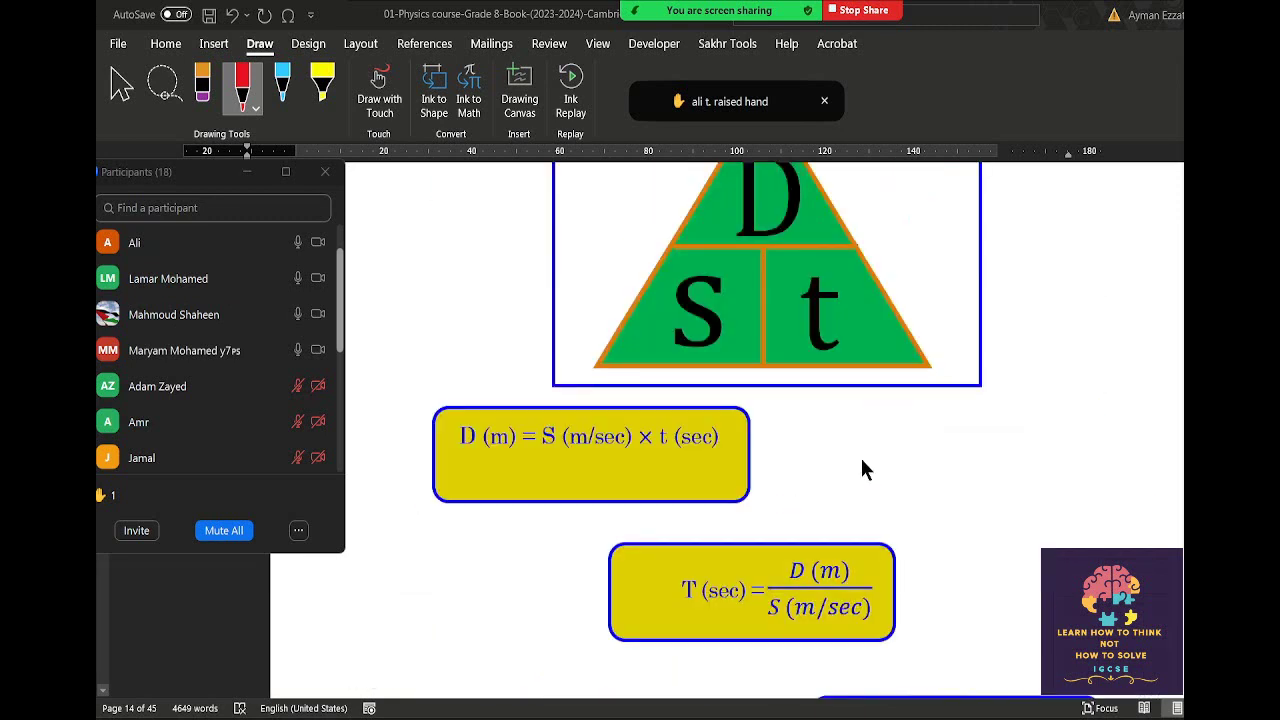
scroll(866, 470, "up", 1)
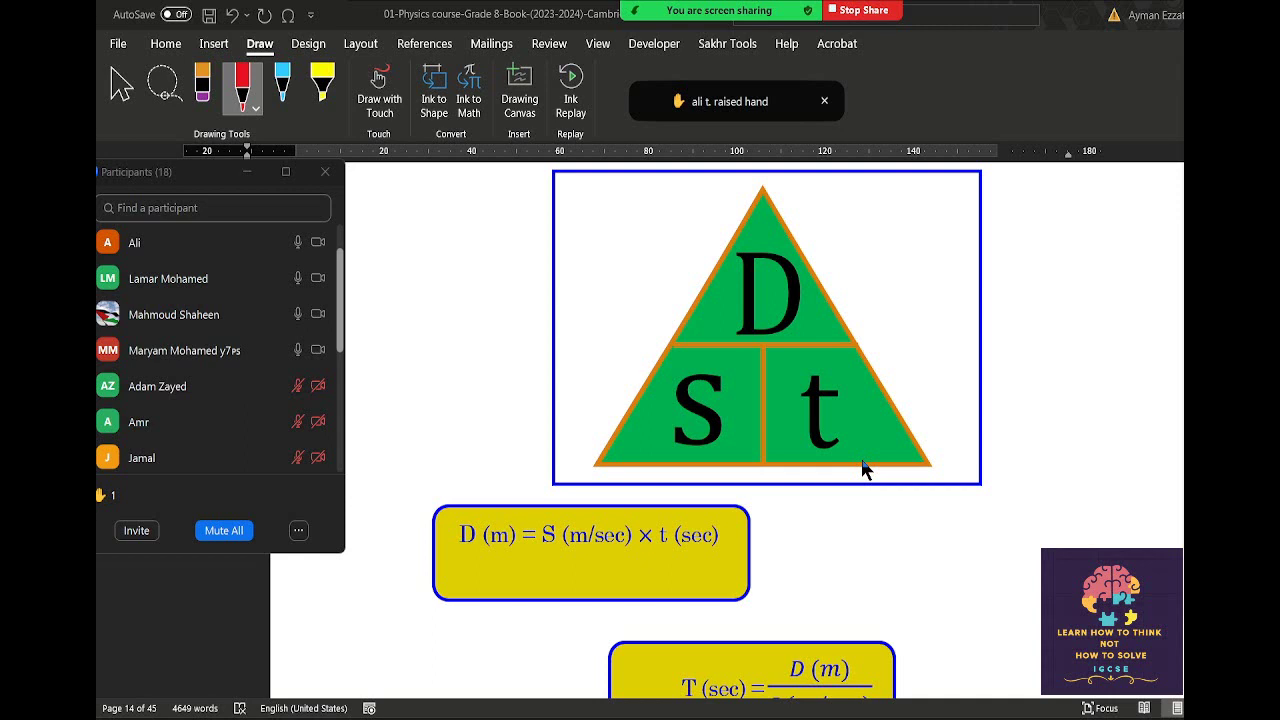
scroll(845, 448, "down", 2)
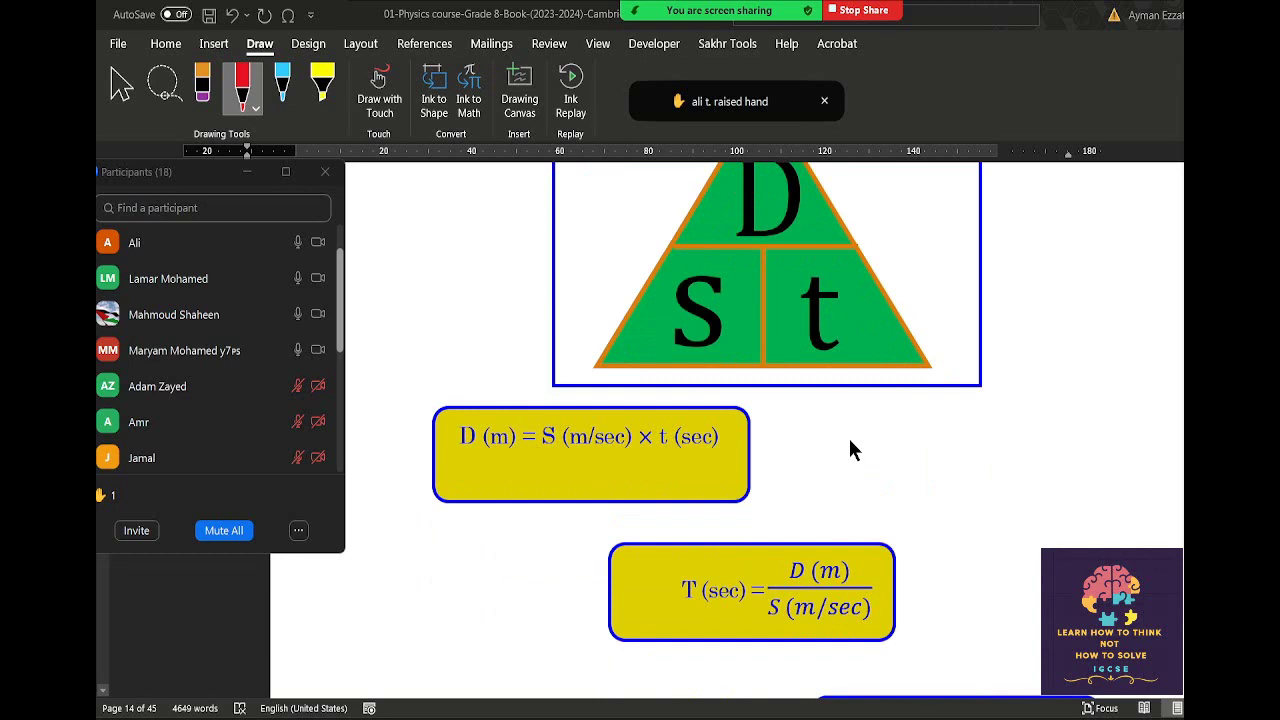
scroll(850, 441, "down", 4)
scroll(850, 441, "down", 2)
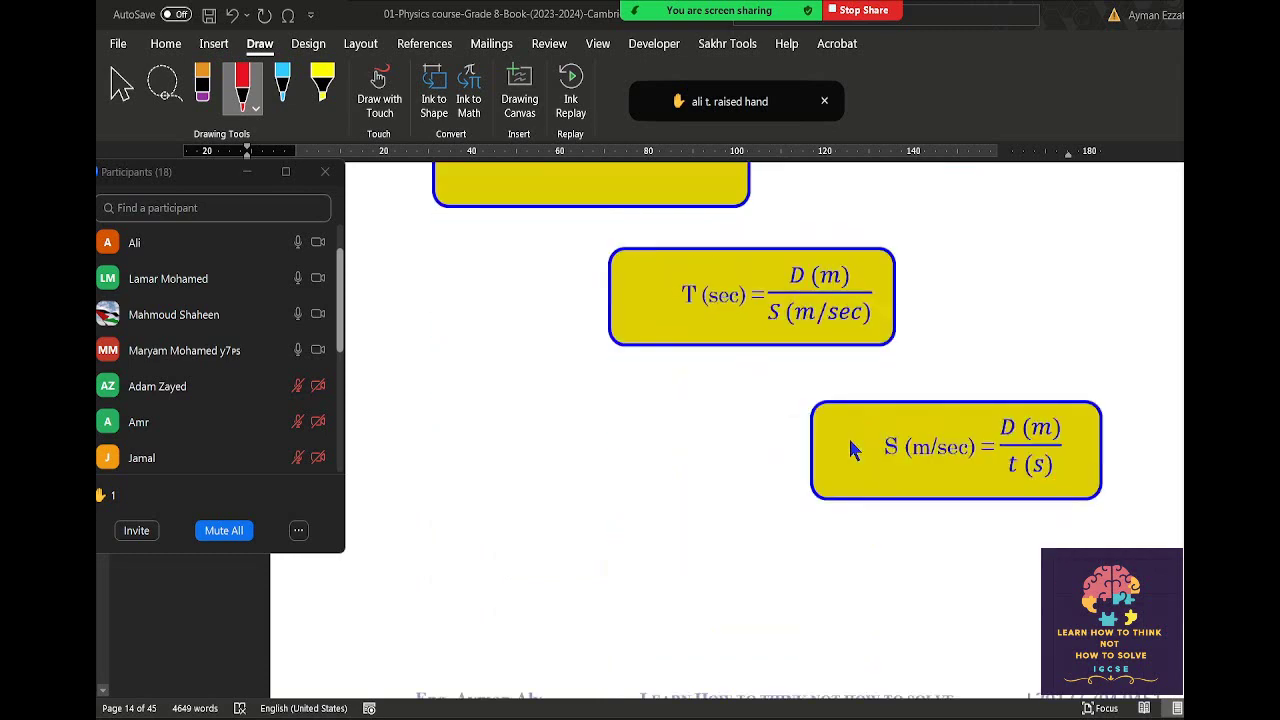
scroll(850, 441, "down", 2)
scroll(850, 449, "down", 6)
scroll(850, 449, "down", 4)
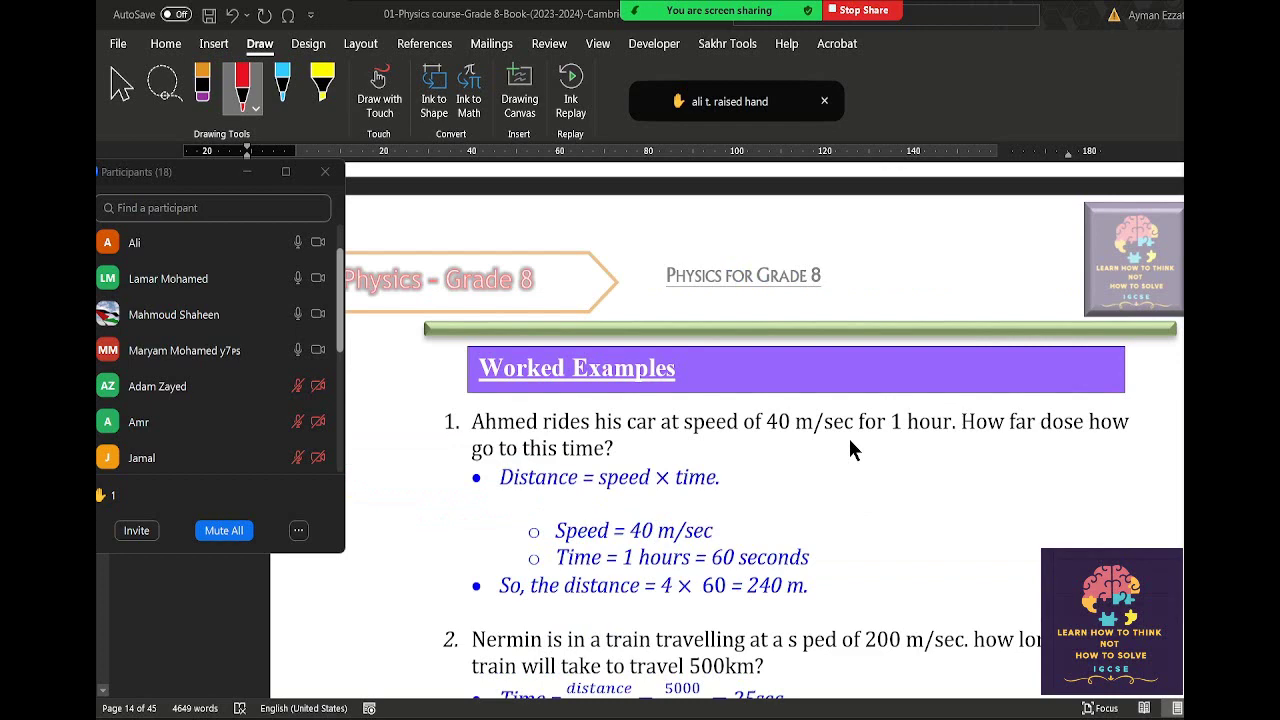
scroll(850, 449, "up", 2)
scroll(850, 449, "up", 3)
scroll(850, 449, "up", 4)
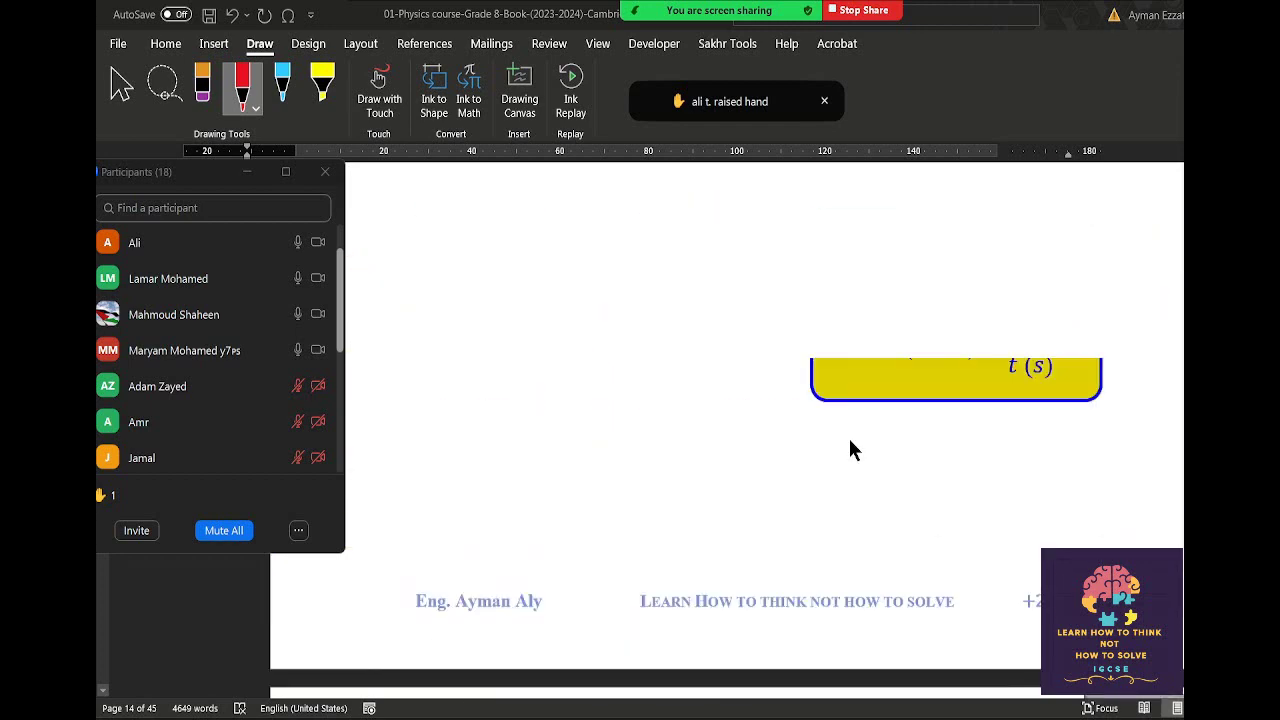
scroll(850, 449, "up", 4)
scroll(850, 442, "up", 2)
scroll(850, 442, "up", 4)
scroll(850, 442, "up", 2)
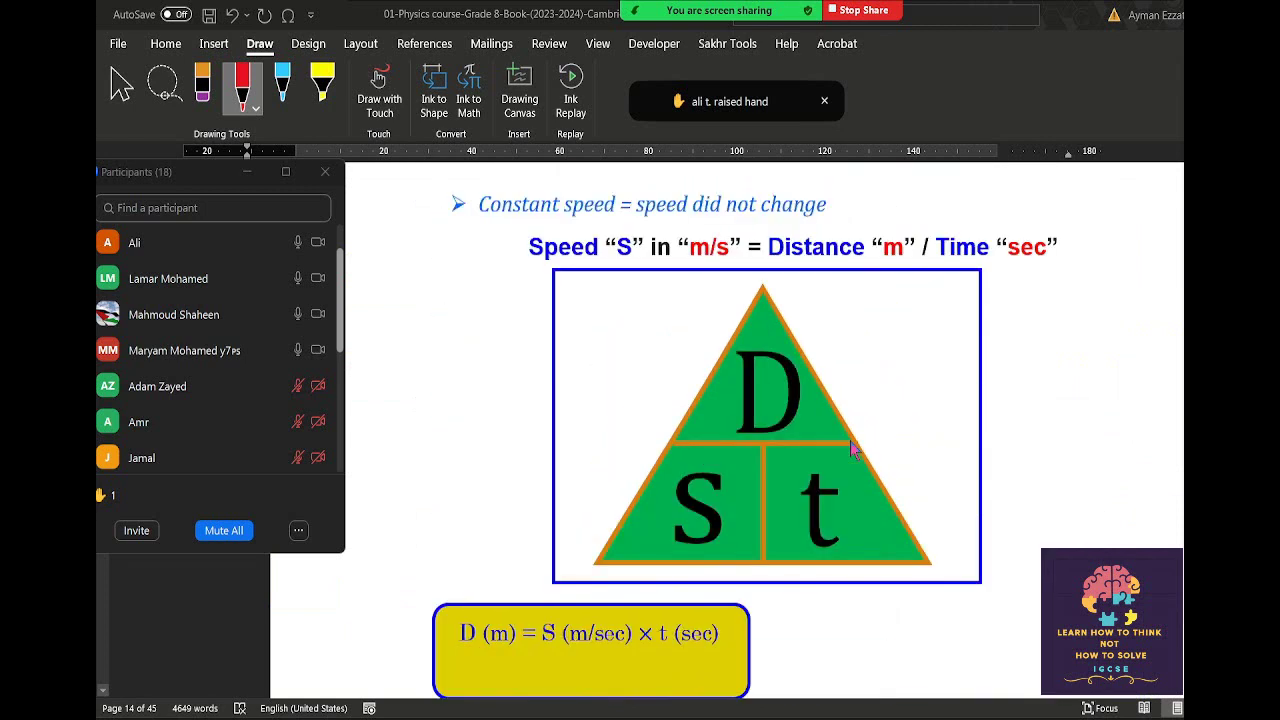
scroll(850, 442, "up", 1)
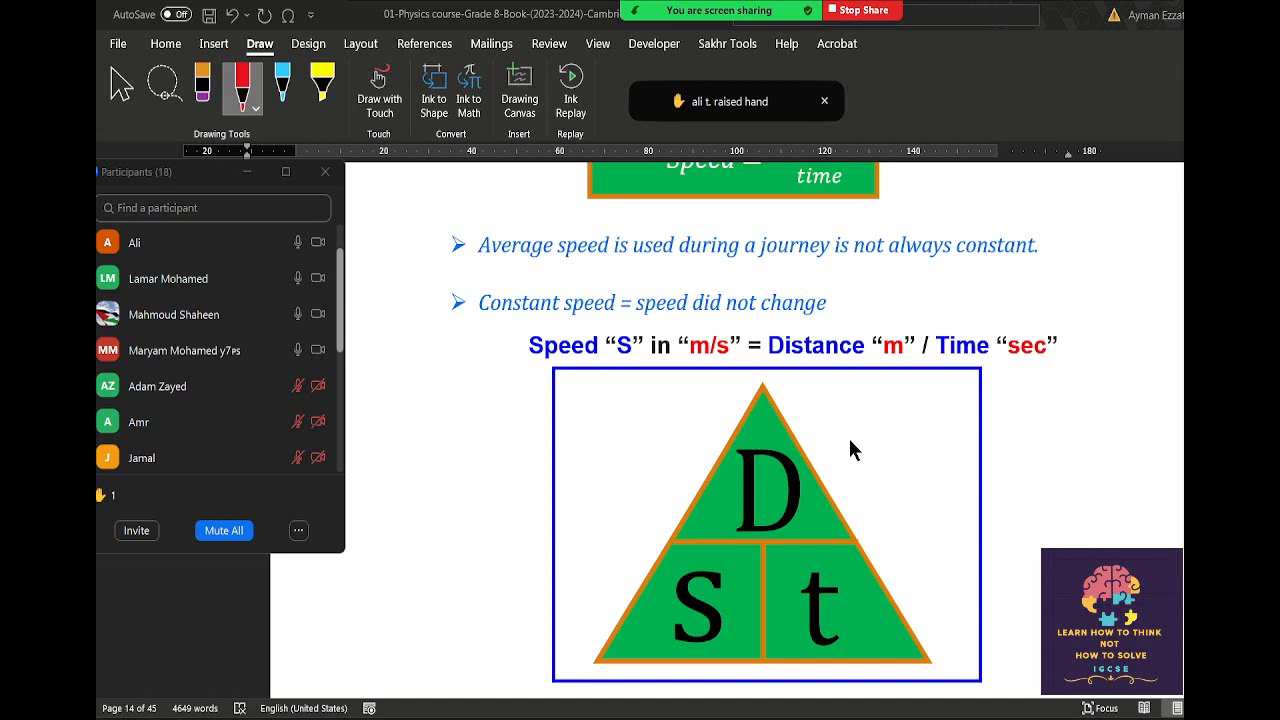
In Journal, write the heading Km/hr → m/sec and start the example 100 km/hr →.
key("alt+Tab")
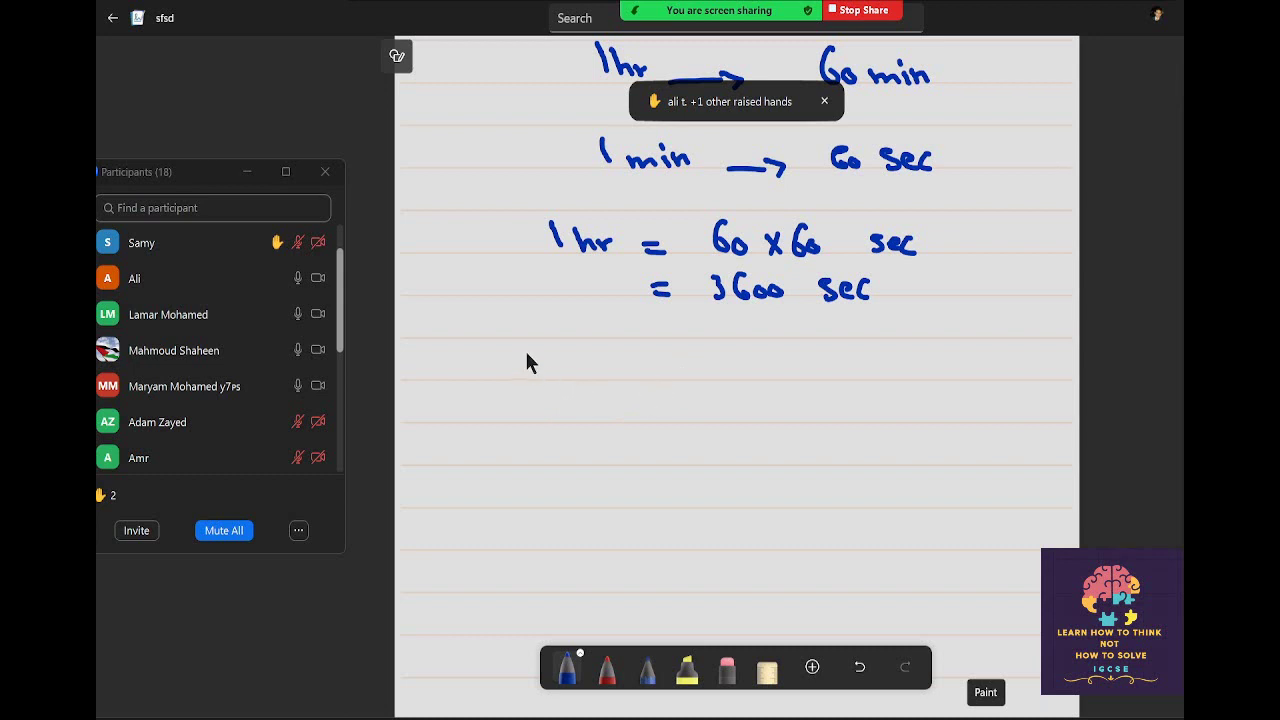
mouse_move(527, 349)
left_mouse_down()
mouse_move(528, 376)
mouse_move(592, 376)
mouse_move(557, 410)
mouse_move(590, 398)
left_mouse_up()
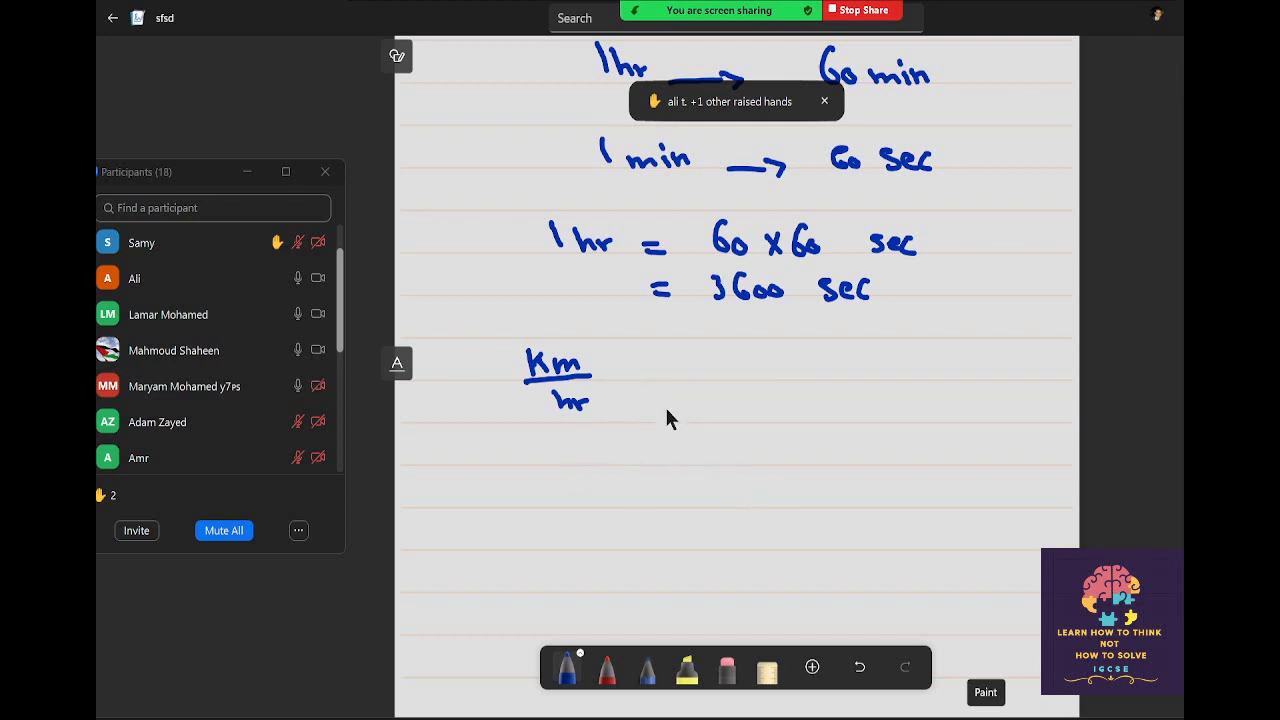
left_click_drag(654, 379, 763, 379)
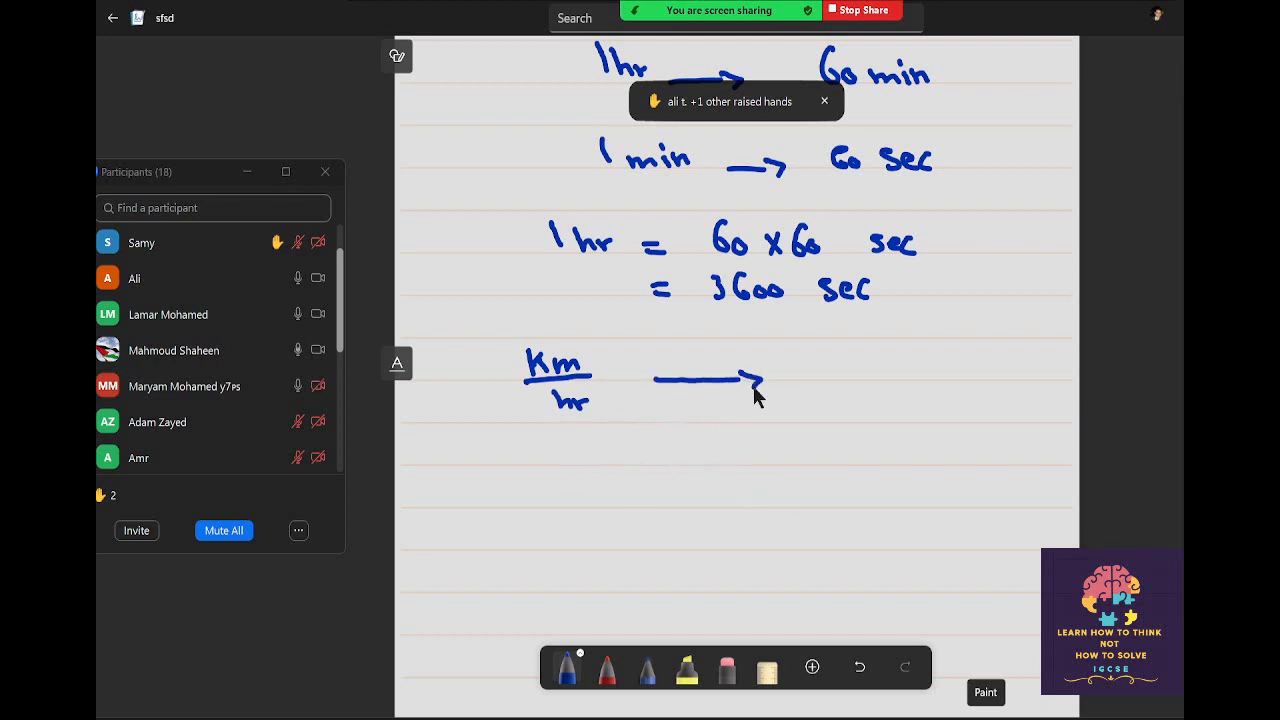
mouse_move(848, 378)
left_mouse_down()
mouse_move(912, 380)
mouse_move(860, 410)
mouse_move(898, 410)
left_mouse_up()
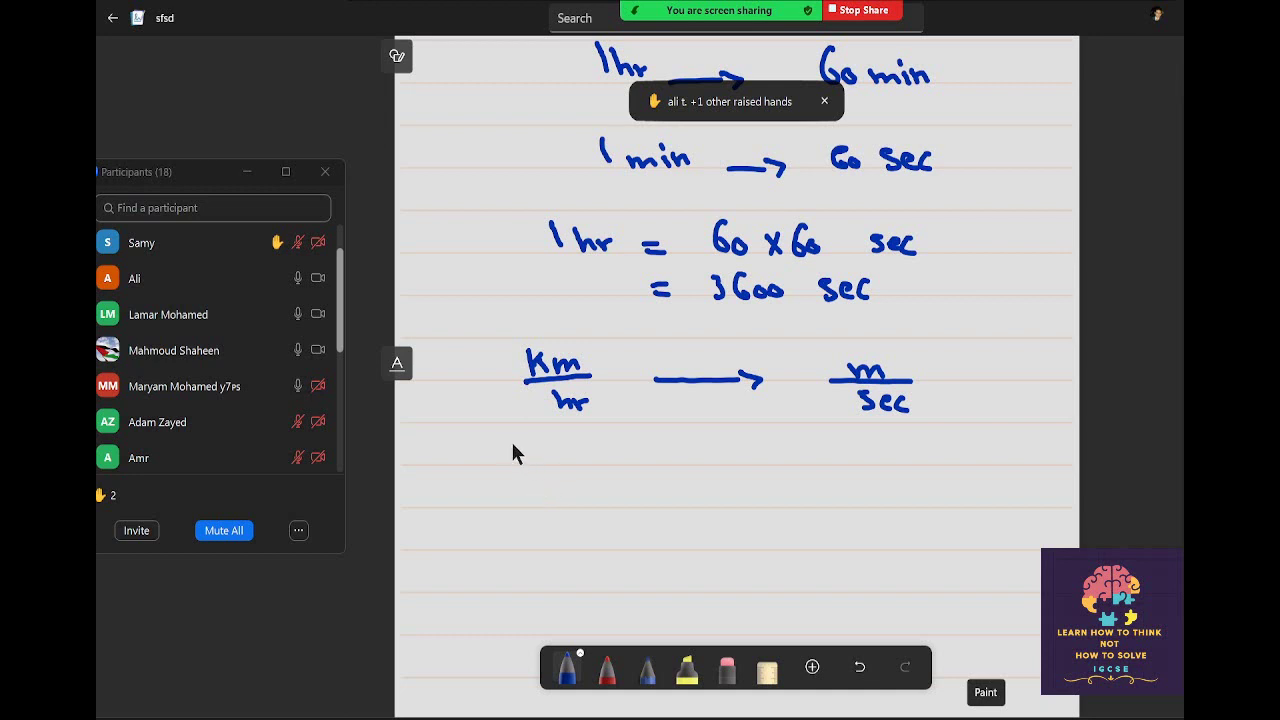
mouse_move(504, 440)
left_mouse_down()
mouse_move(507, 462)
mouse_move(543, 451)
mouse_move(564, 466)
left_mouse_up()
mouse_move(576, 450)
left_mouse_down()
mouse_move(580, 466)
mouse_move(624, 466)
mouse_move(603, 491)
mouse_move(620, 483)
left_mouse_up()
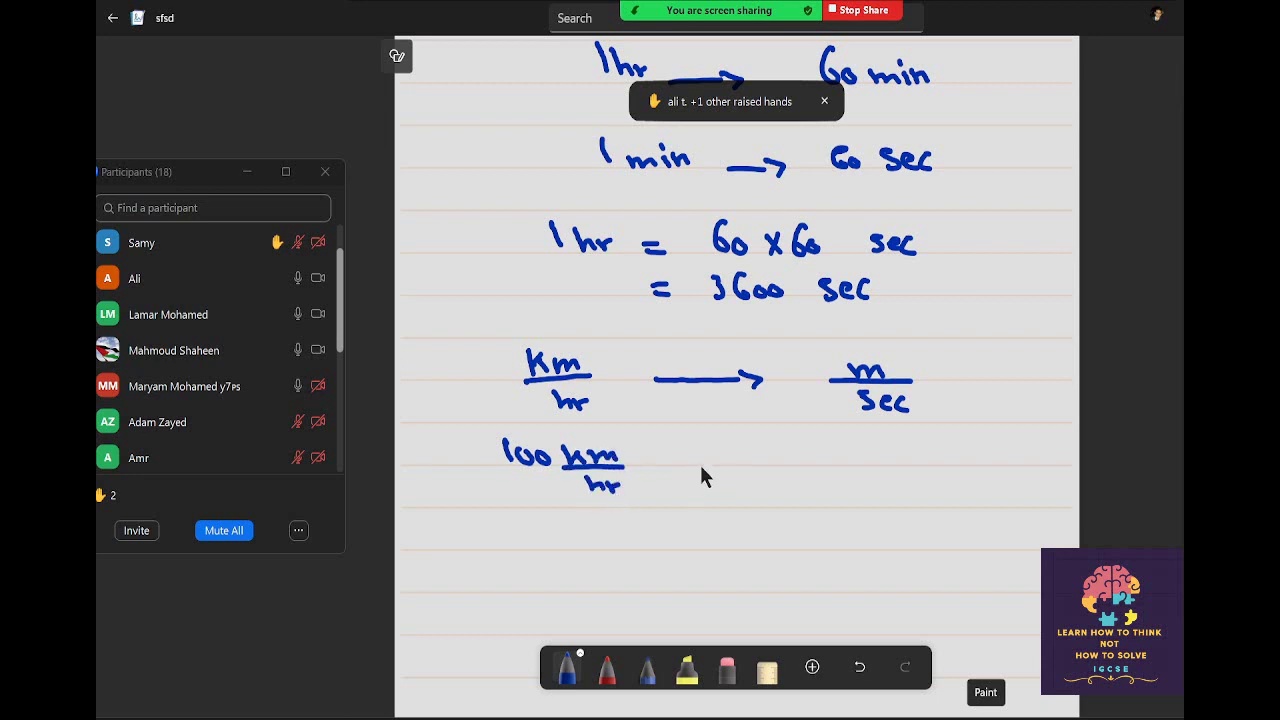
left_click_drag(700, 463, 763, 469)
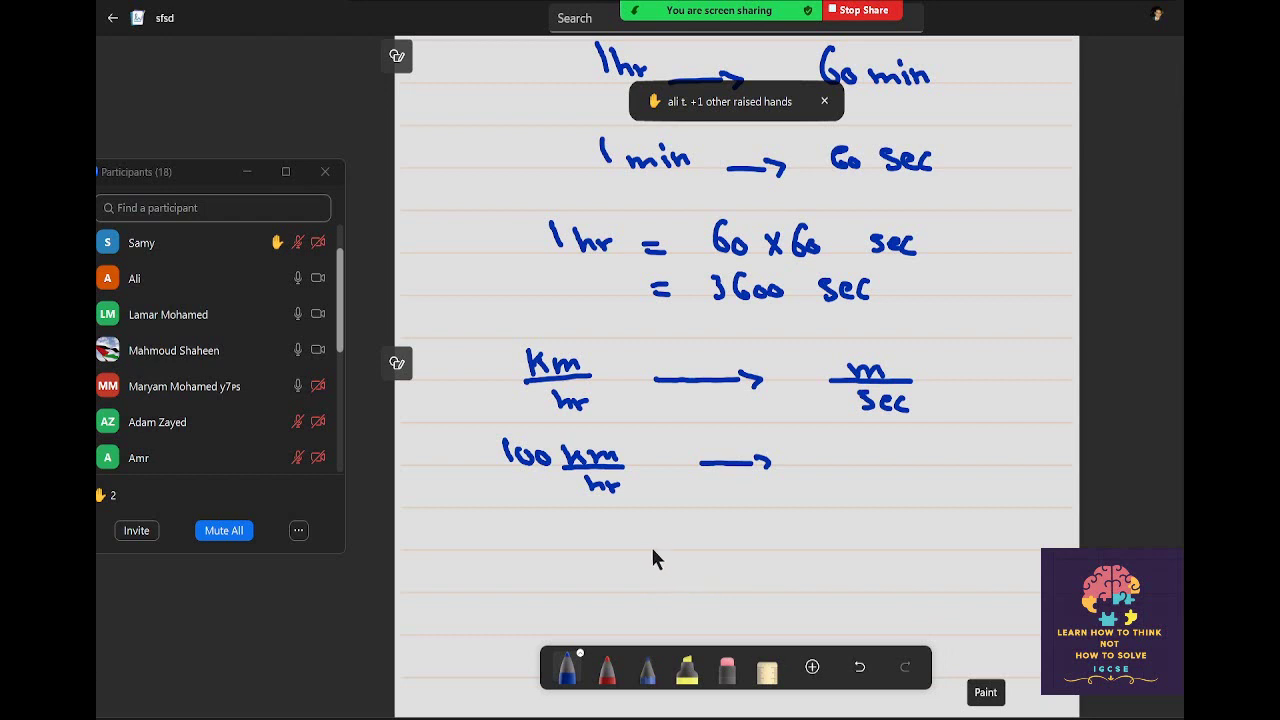
Note the equivalences 1 km = 1000 m and 1 hr = 3600 sec.
mouse_move(614, 523)
left_mouse_down()
mouse_move(617, 544)
mouse_move(787, 553)
mouse_move(796, 548)
mouse_move(757, 530)
mouse_move(821, 530)
mouse_move(826, 548)
left_mouse_up()
left_click_drag(843, 537, 940, 549)
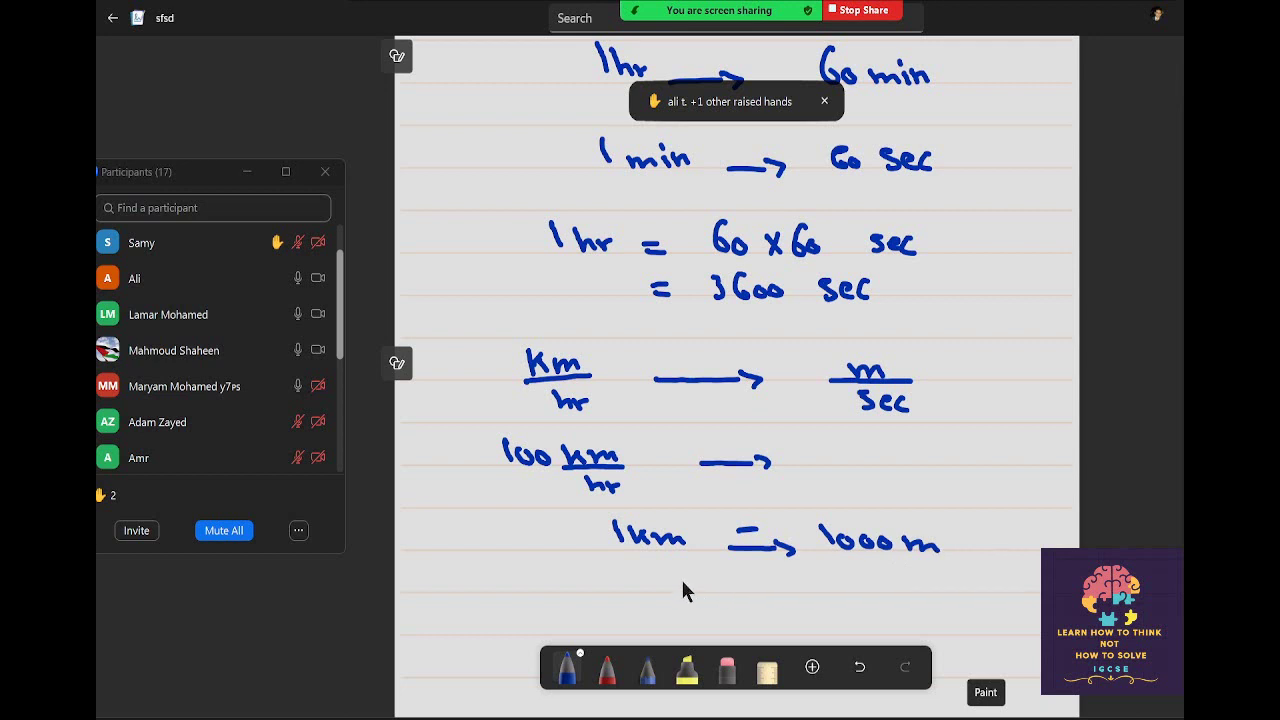
scroll(893, 562, "down", 3)
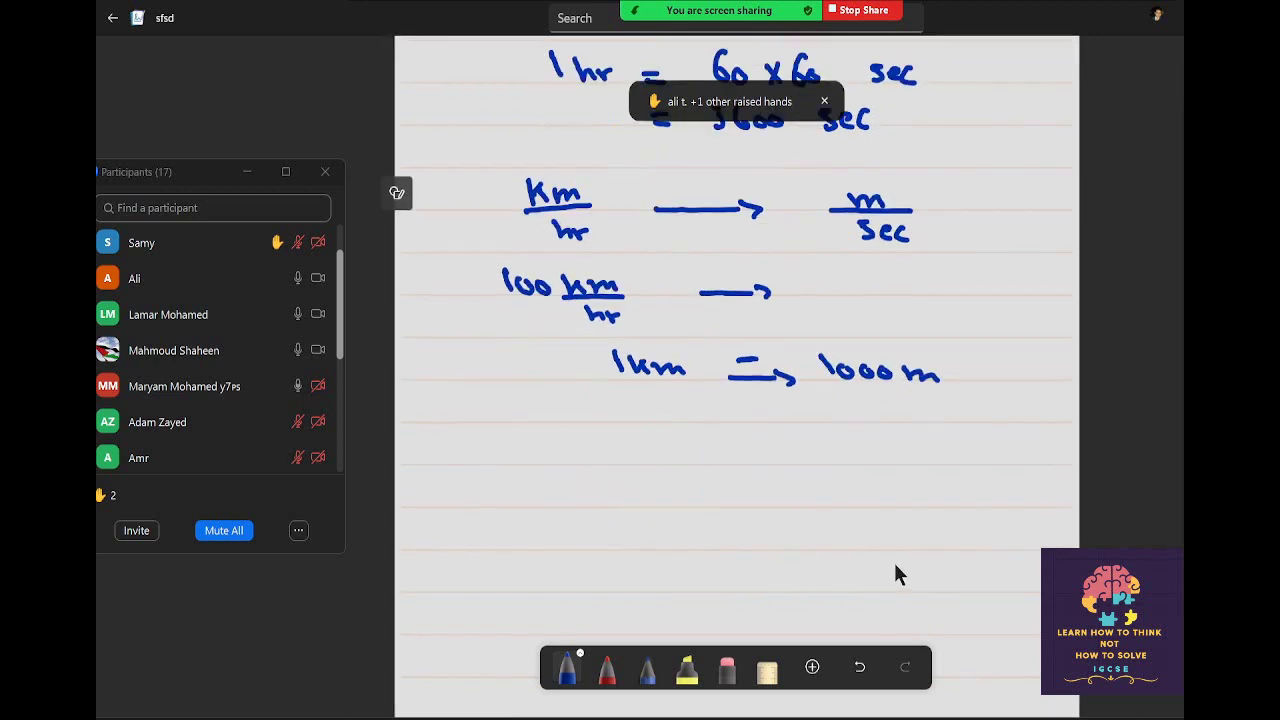
mouse_move(622, 406)
left_mouse_down()
mouse_move(629, 423)
mouse_move(676, 412)
mouse_move(768, 423)
left_mouse_up()
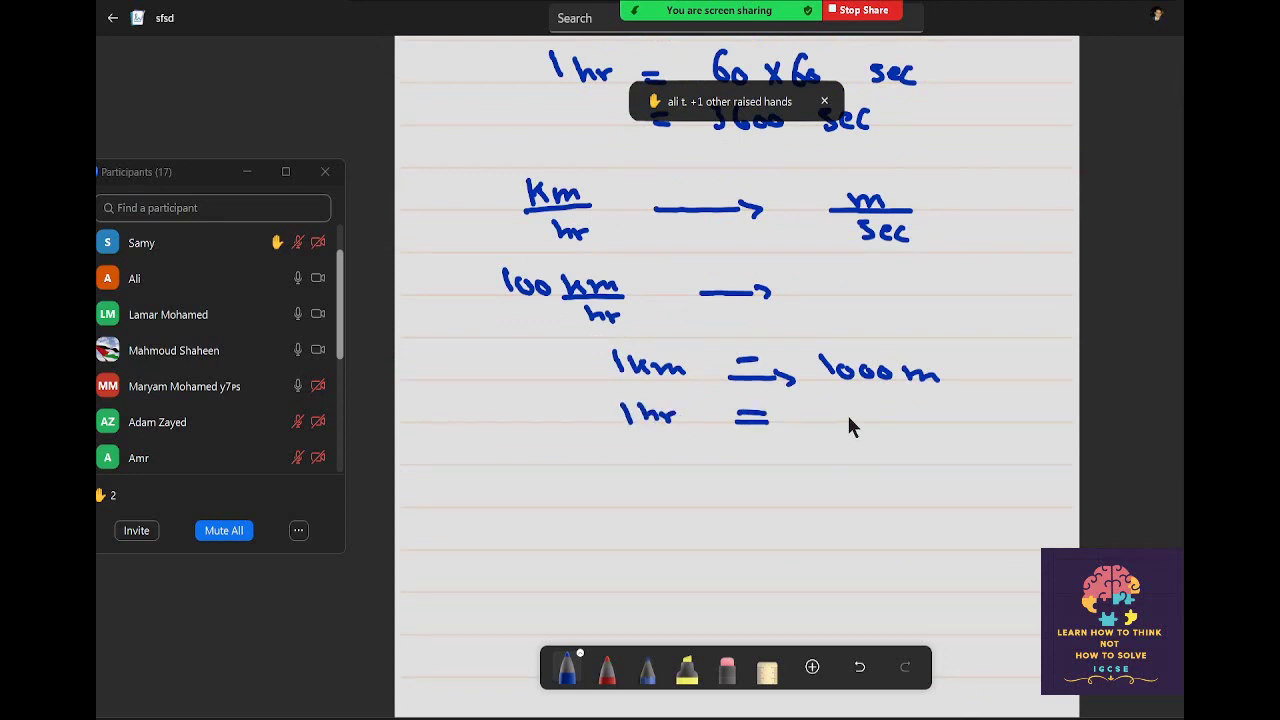
mouse_move(828, 402)
left_mouse_down()
mouse_move(829, 424)
mouse_move(889, 413)
mouse_move(963, 424)
left_mouse_up()
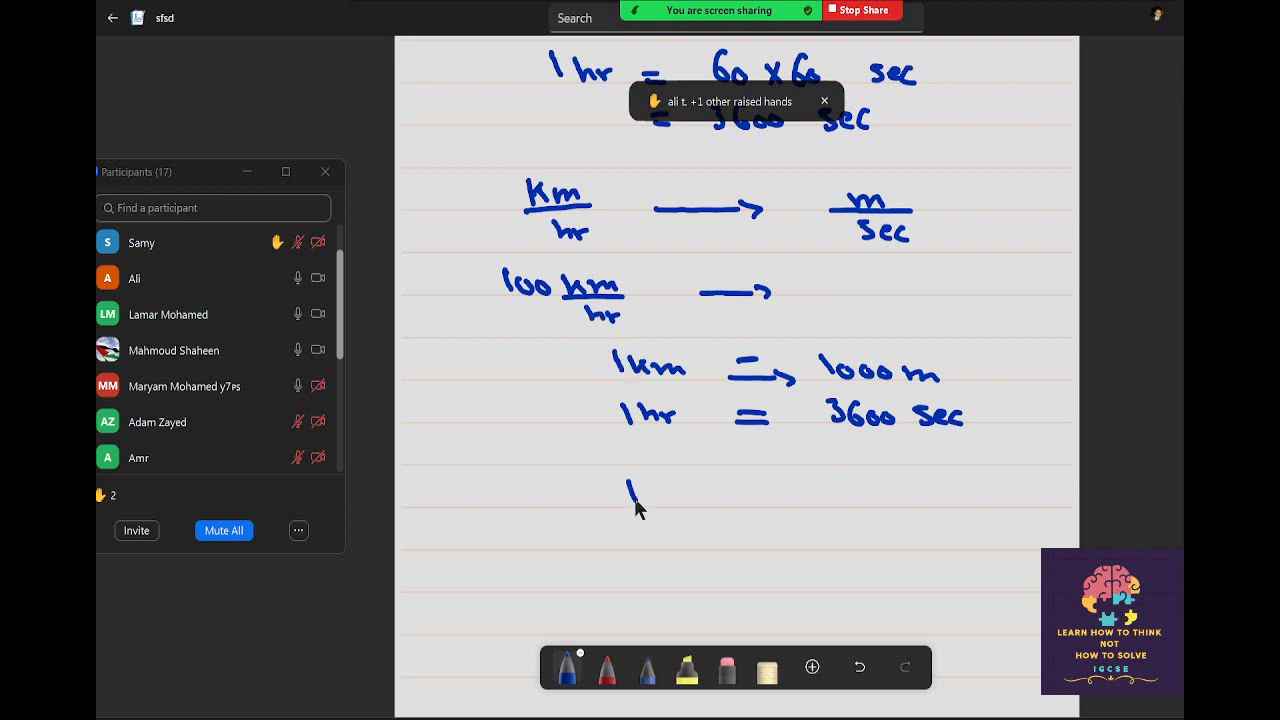
Write the conversion 100 × 1000 m / 3600 sec with an arrow from 100 km/hr.
mouse_move(660, 508)
left_mouse_down()
mouse_move(686, 496)
mouse_move(783, 503)
left_mouse_up()
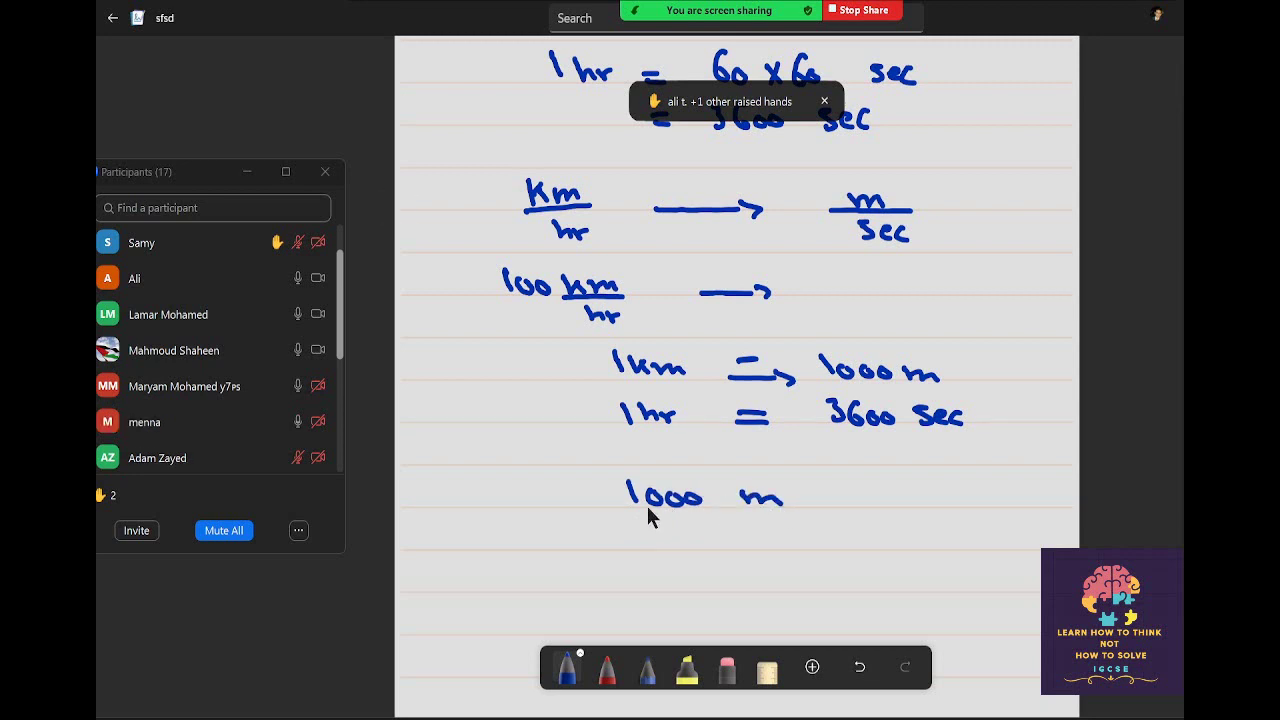
left_click_drag(622, 507, 714, 510)
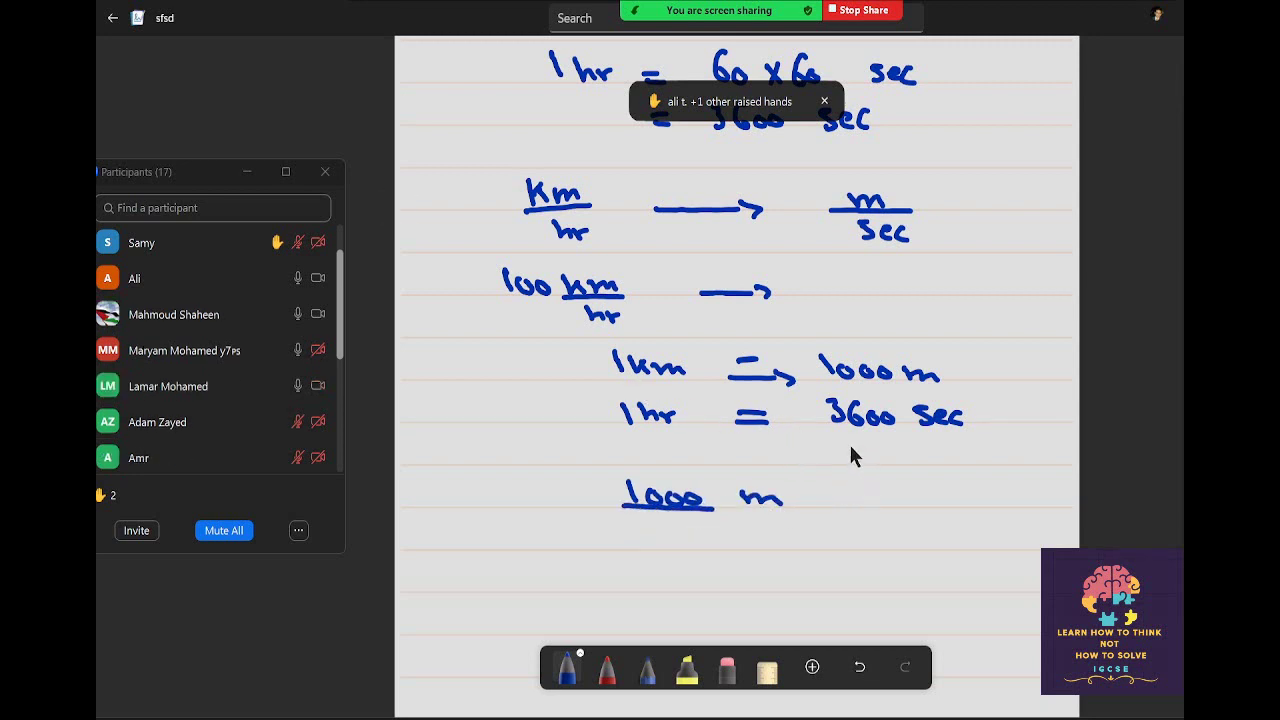
mouse_move(638, 524)
left_mouse_down()
mouse_move(658, 546)
mouse_move(701, 545)
left_mouse_up()
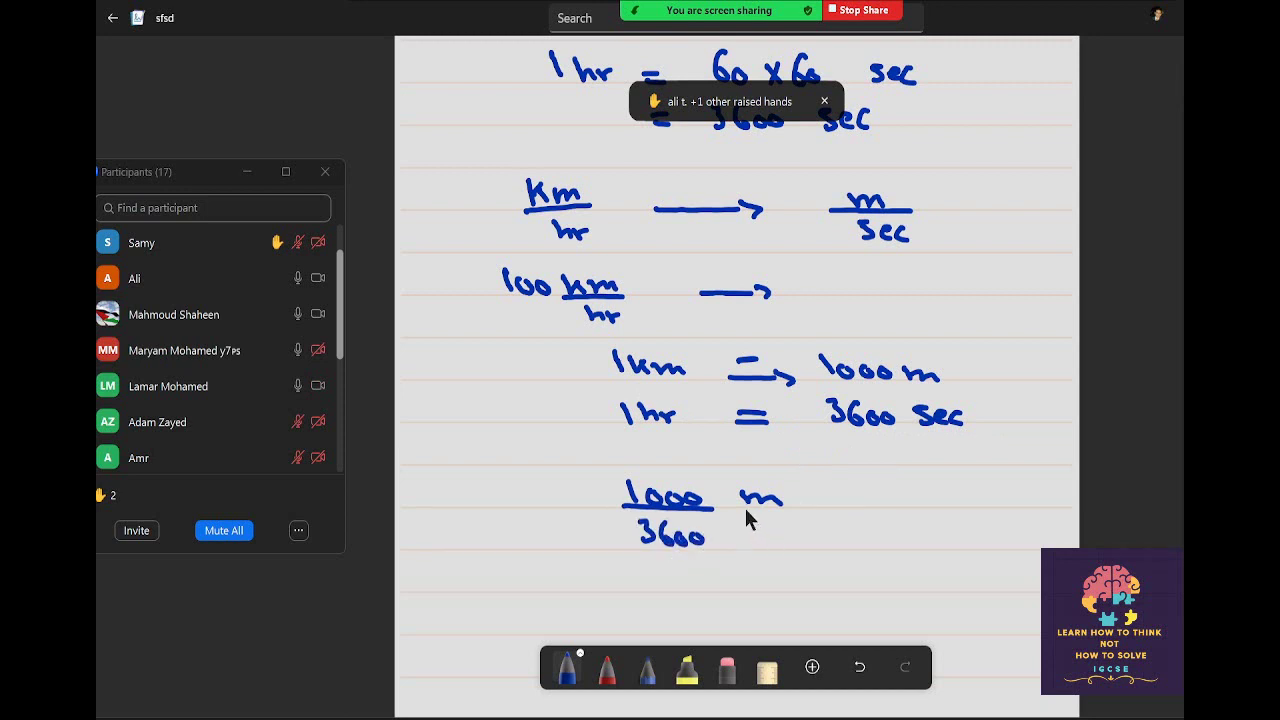
mouse_move(742, 508)
left_mouse_down()
mouse_move(790, 510)
mouse_move(772, 544)
left_mouse_up()
left_click_drag(784, 536, 802, 540)
mouse_move(519, 300)
left_mouse_down()
mouse_move(537, 516)
mouse_move(546, 505)
left_mouse_up()
mouse_move(562, 503)
left_mouse_down()
mouse_move(590, 518)
mouse_move(577, 518)
left_mouse_up()
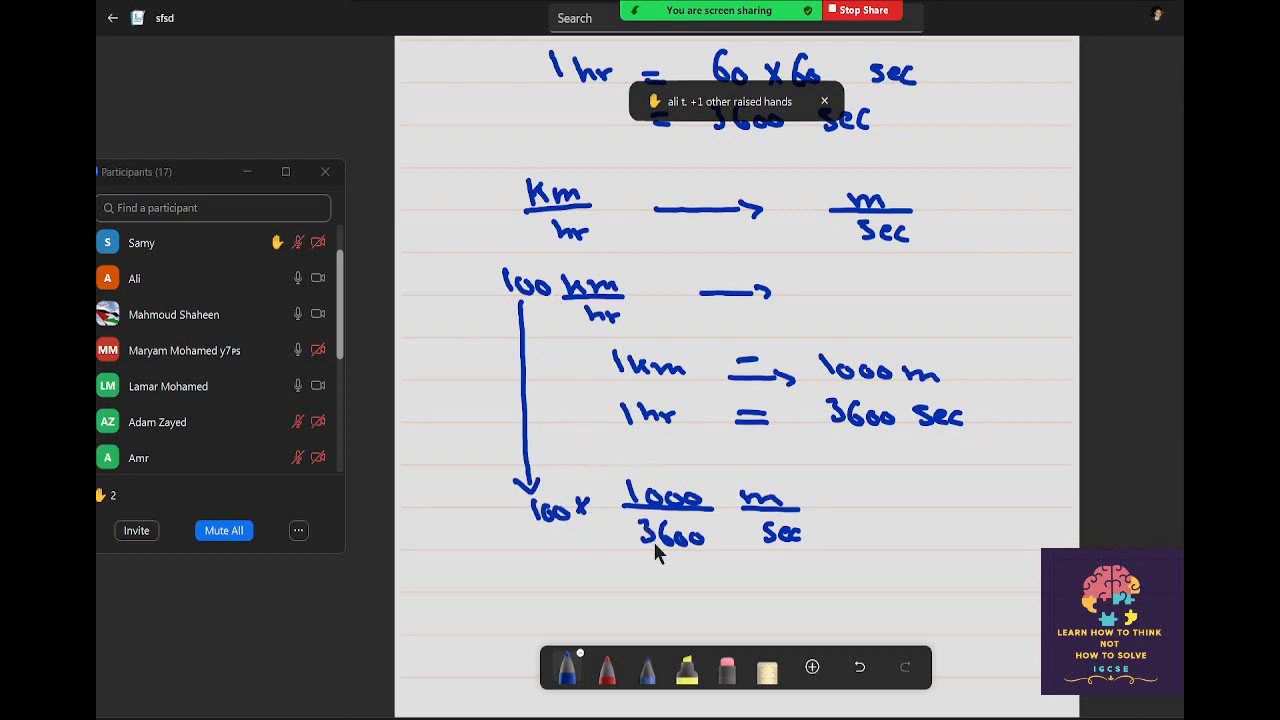
scroll(643, 542, "down", 3)
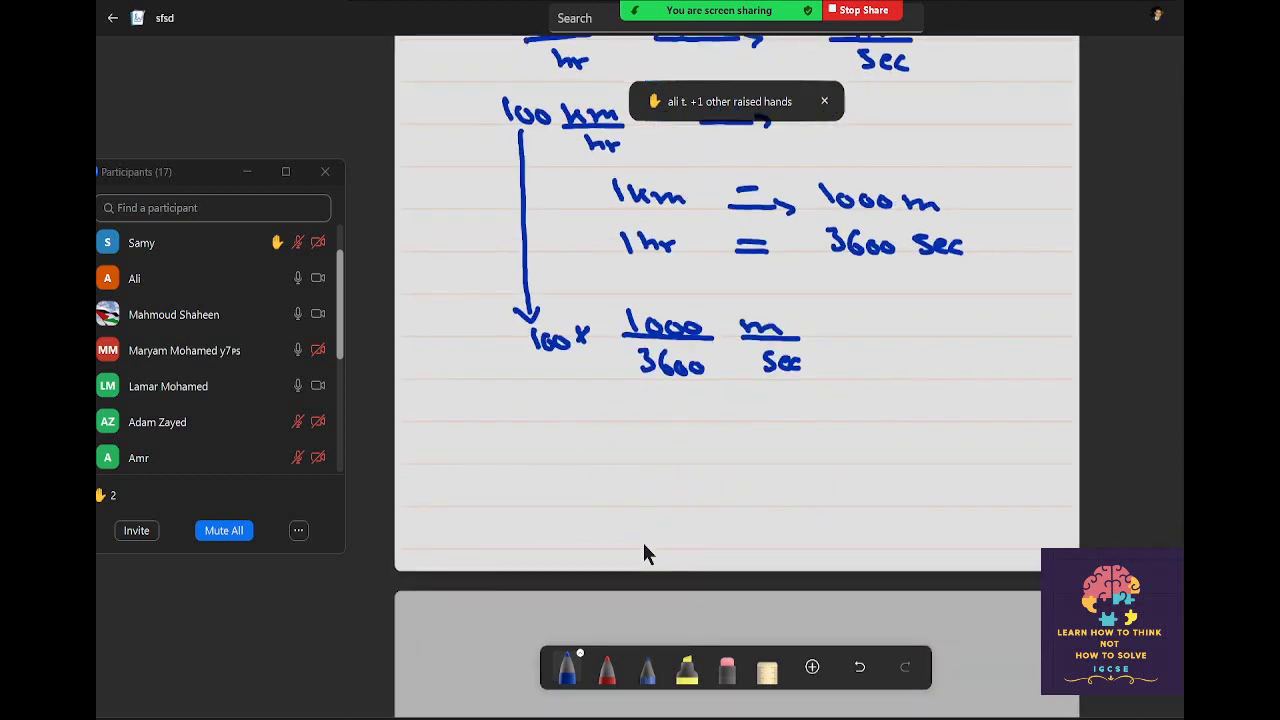
mouse_move(548, 430)
left_mouse_down()
mouse_move(551, 458)
mouse_move(589, 447)
mouse_move(630, 459)
left_mouse_up()
mouse_move(630, 443)
left_mouse_down()
mouse_move(643, 460)
mouse_move(729, 448)
mouse_move(700, 465)
mouse_move(768, 465)
left_mouse_up()
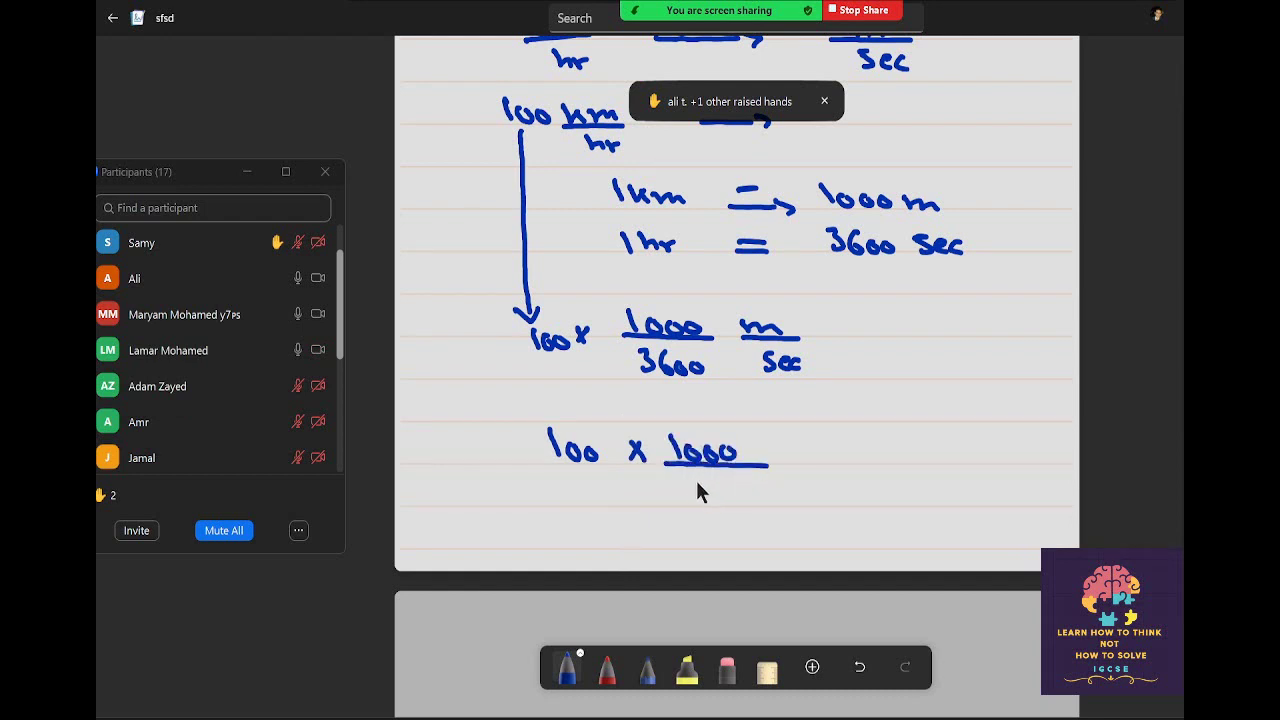
mouse_move(687, 481)
left_mouse_down()
mouse_move(688, 502)
mouse_move(738, 500)
left_mouse_up()
left_click_drag(750, 488, 749, 490)
mouse_move(822, 462)
left_mouse_down()
mouse_move(876, 464)
mouse_move(829, 492)
left_mouse_up()
left_click_drag(840, 487, 863, 492)
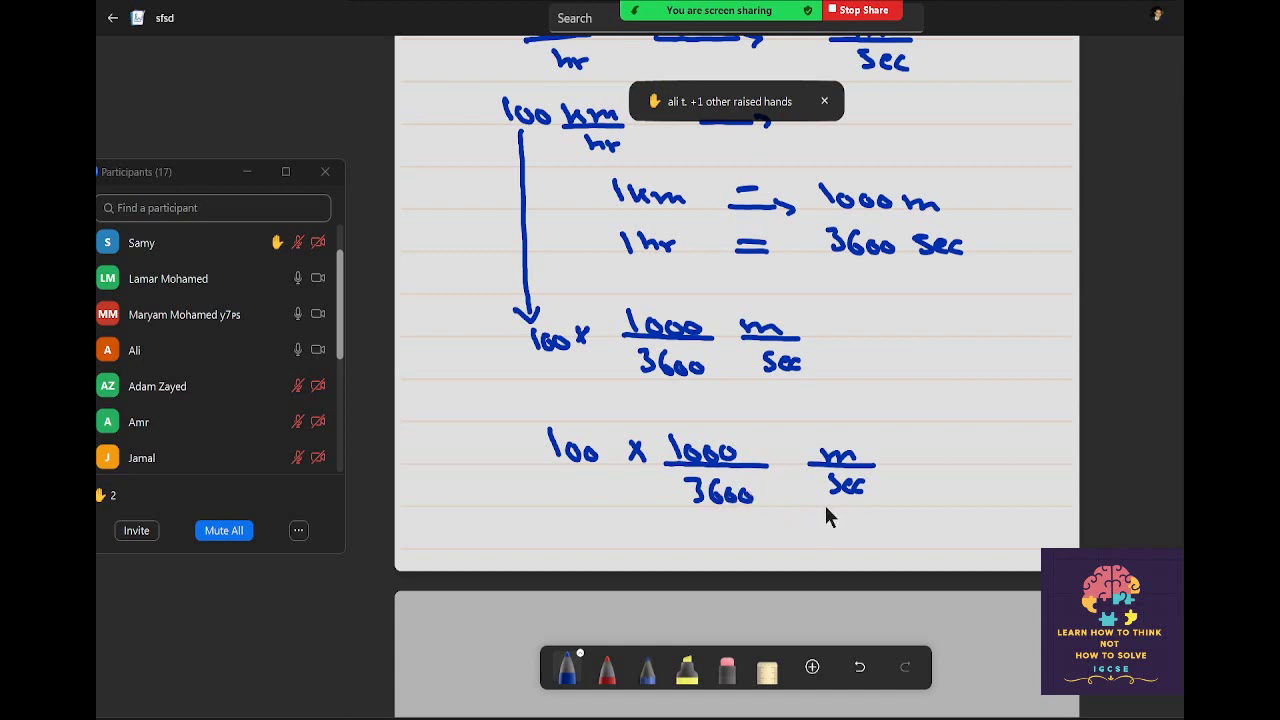
scroll(817, 510, "down", 3)
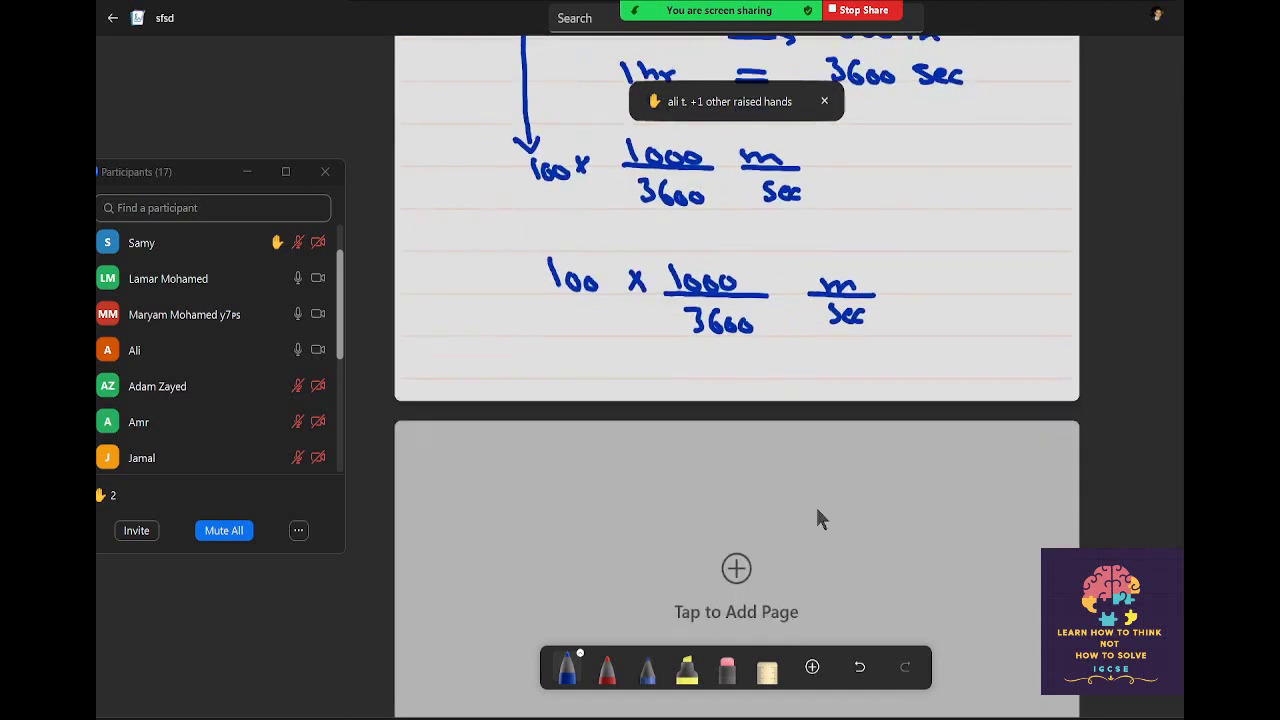
Add a blank page 3 to the Journal note and return to the Word physics document.
scroll(817, 510, "down", 3)
left_click(817, 510)
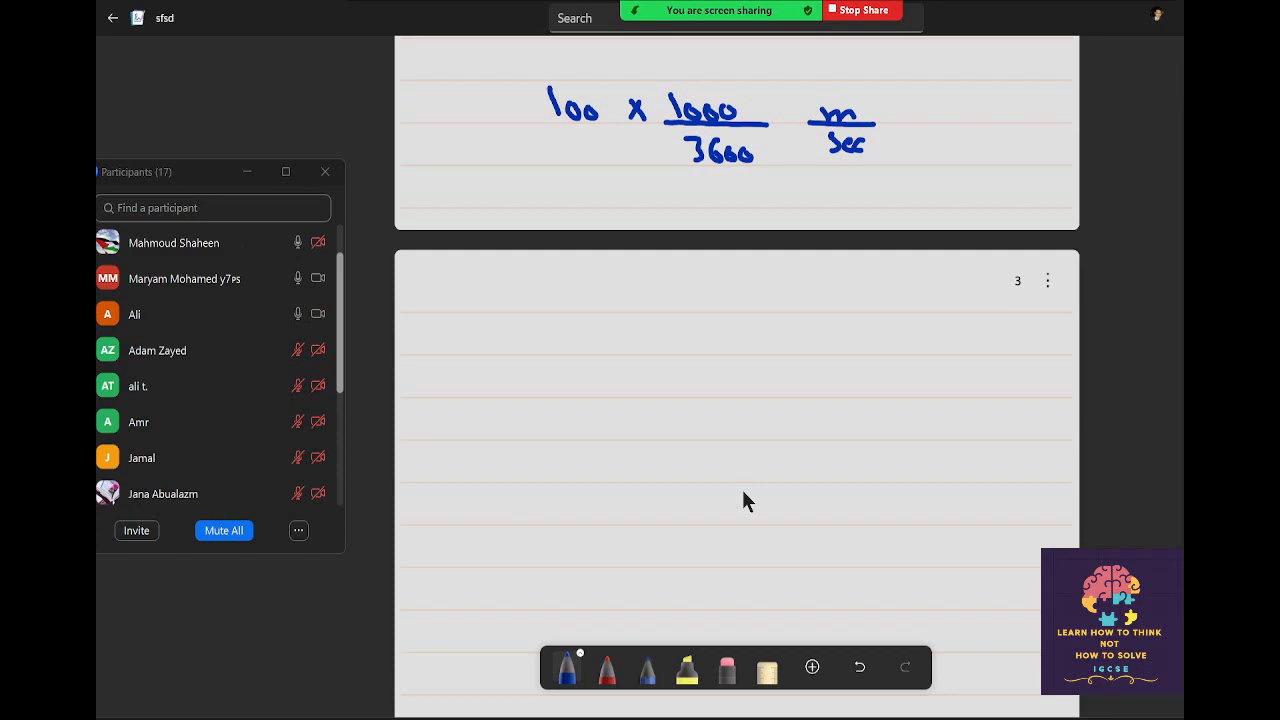
left_click(927, 640)
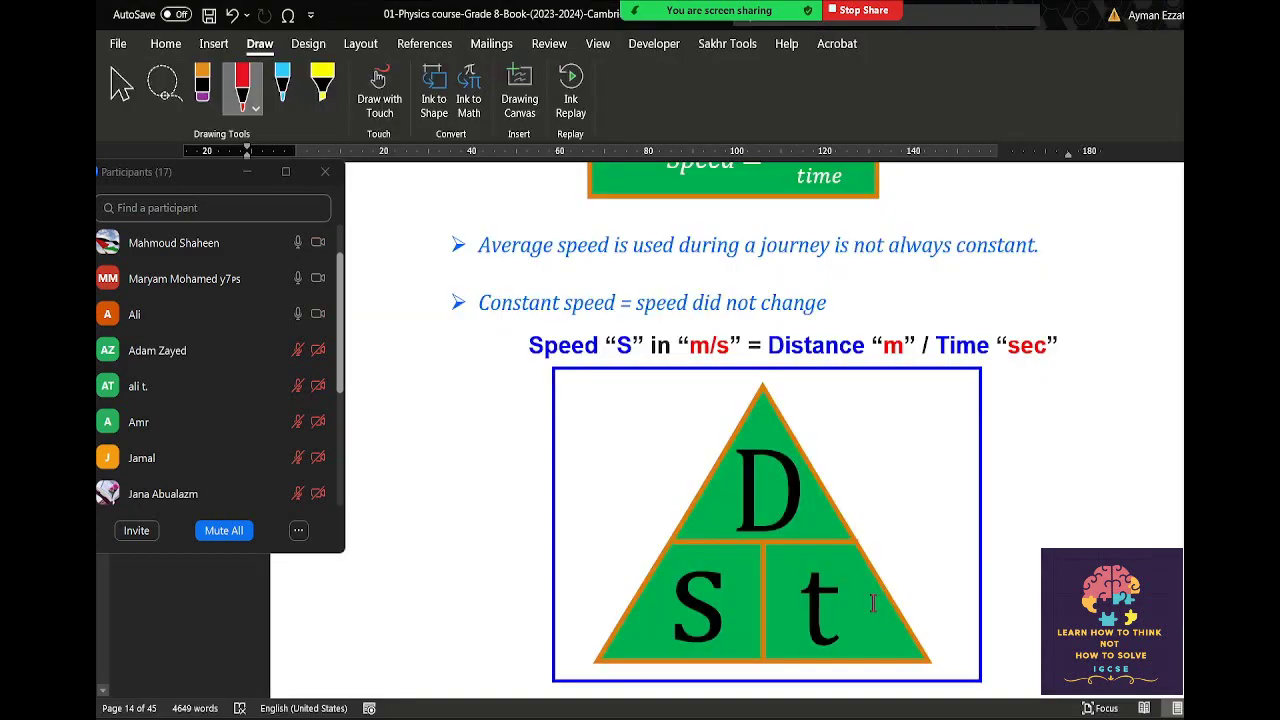
Scroll to the Worked Examples and draw a small red upward arrow under question 1's '1 hour'.
scroll(871, 597, "down", 5)
scroll(871, 597, "down", 3)
scroll(871, 597, "down", 3)
scroll(871, 597, "down", 3)
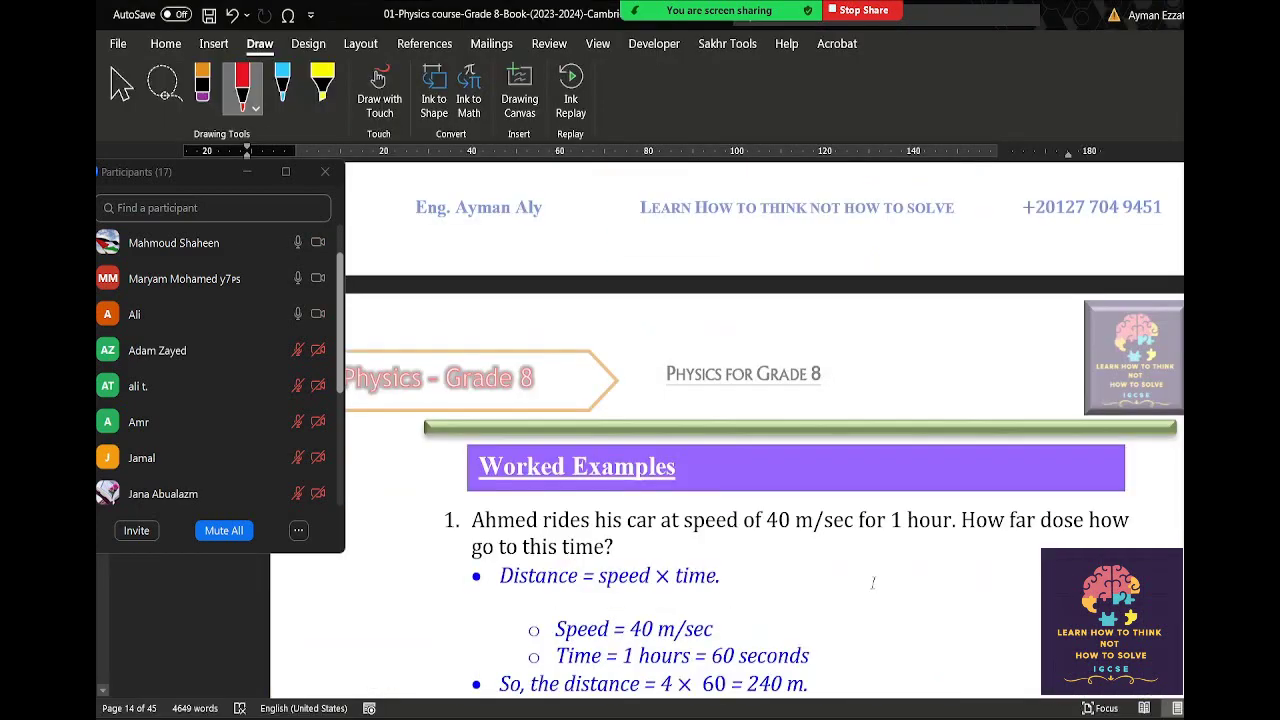
scroll(871, 597, "down", 3)
scroll(872, 581, "down", 1)
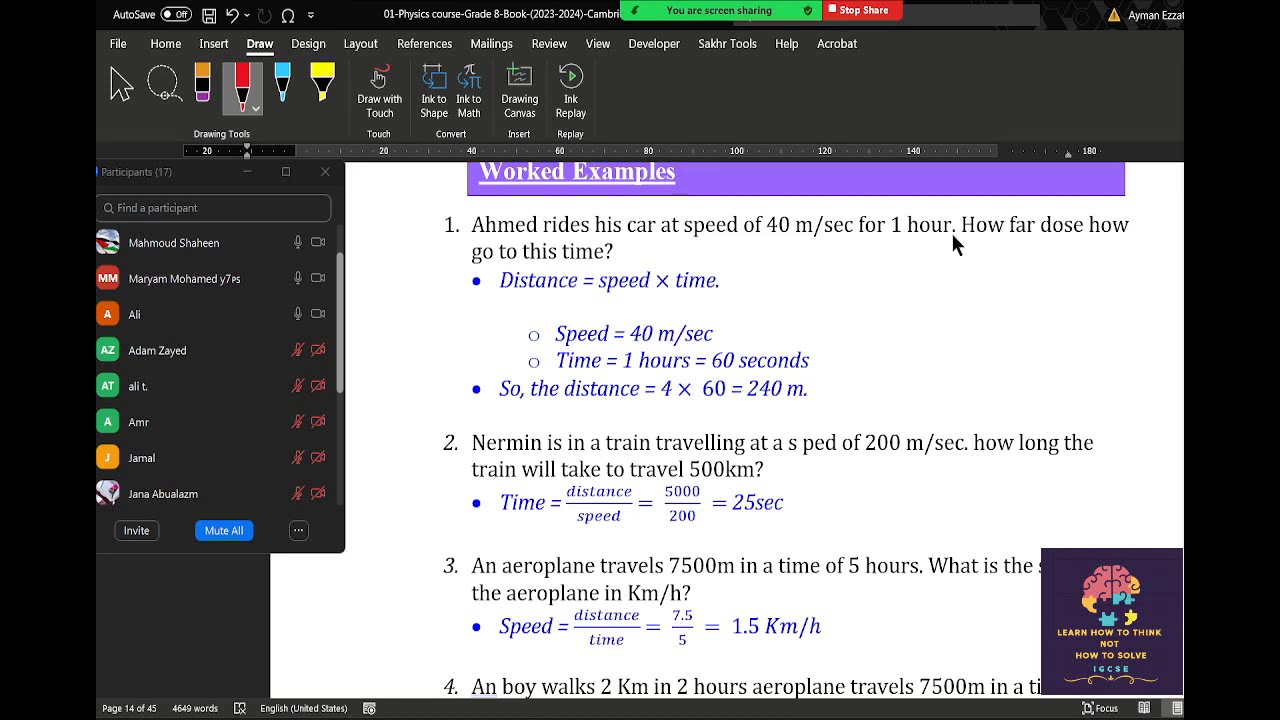
left_click_drag(952, 246, 955, 280)
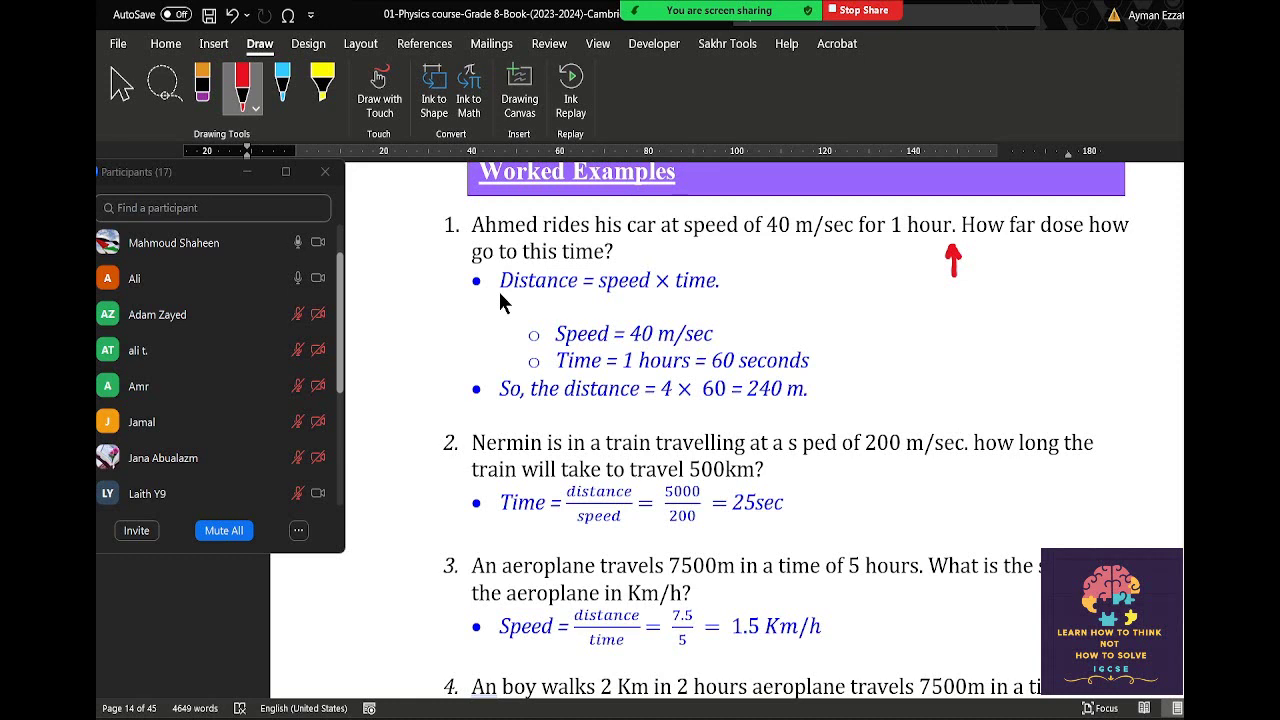
Fix question 1's garbled 'how' so the sentence reads 'How far dose he go'.
left_click(1134, 228)
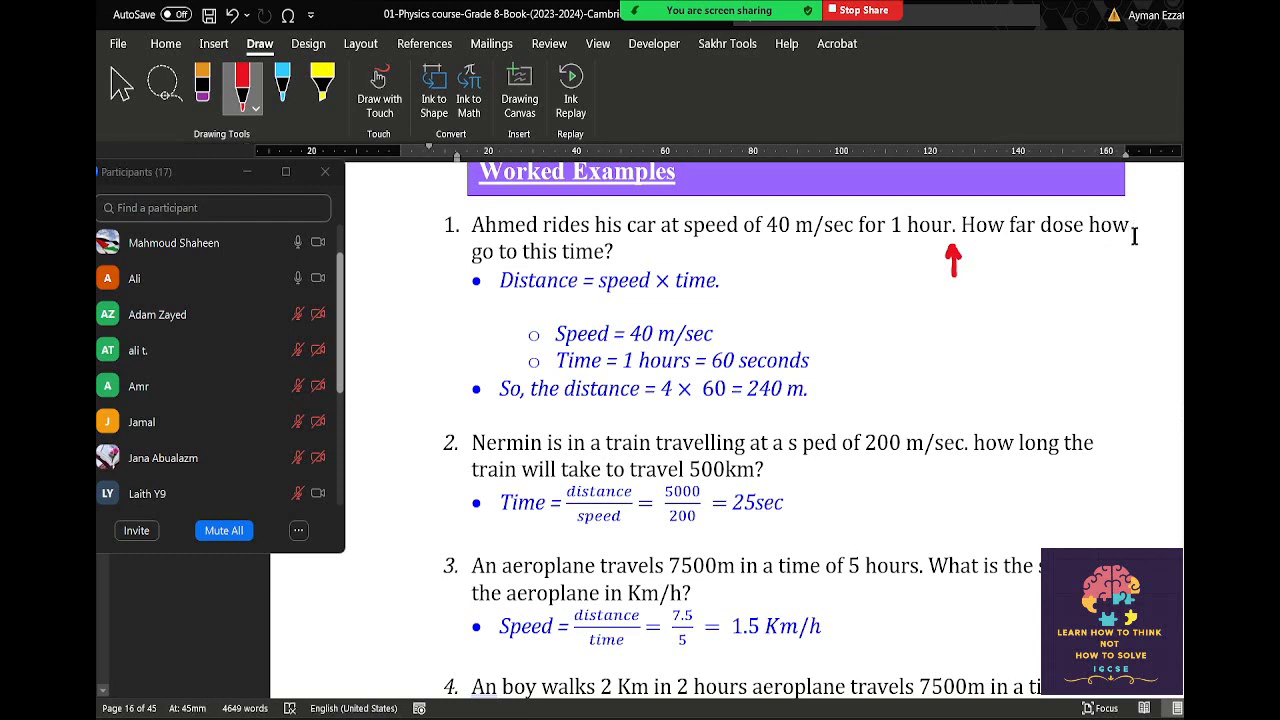
key("BackSpace")
key("BackSpace")
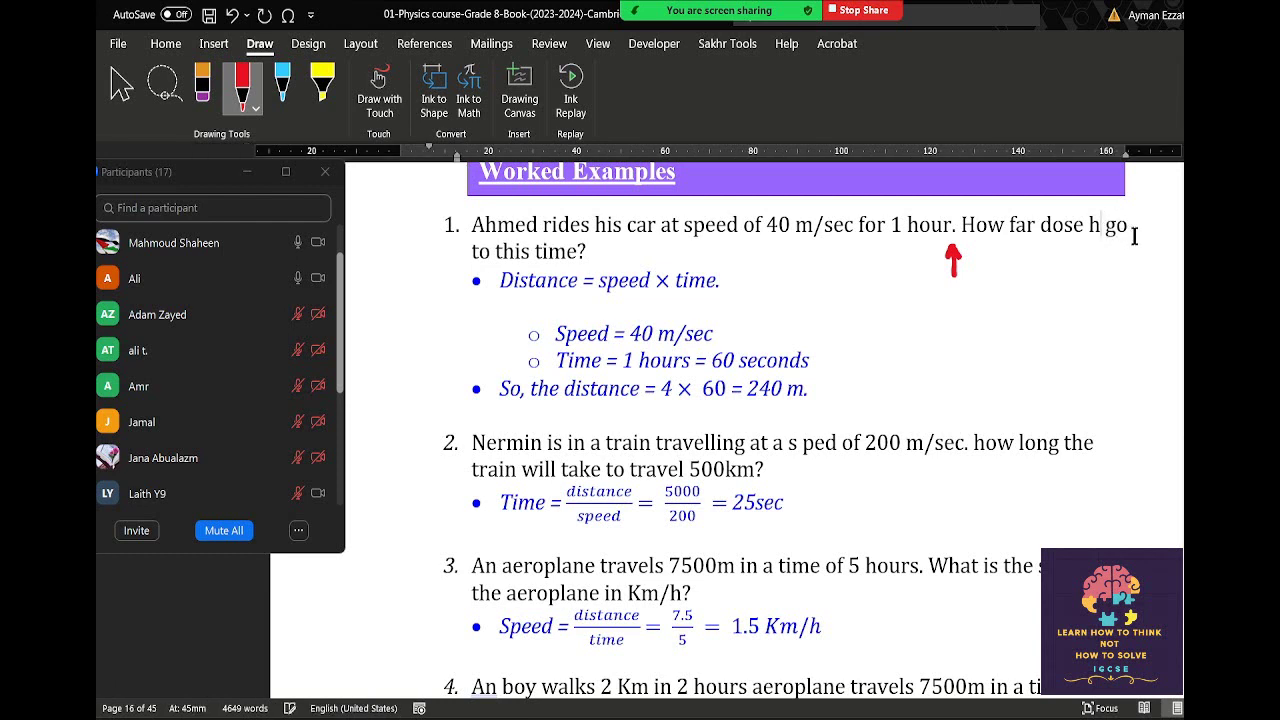
type("-")
key("alt+shift")
key("BackSpace")
key("alt+shift")
type("ed")
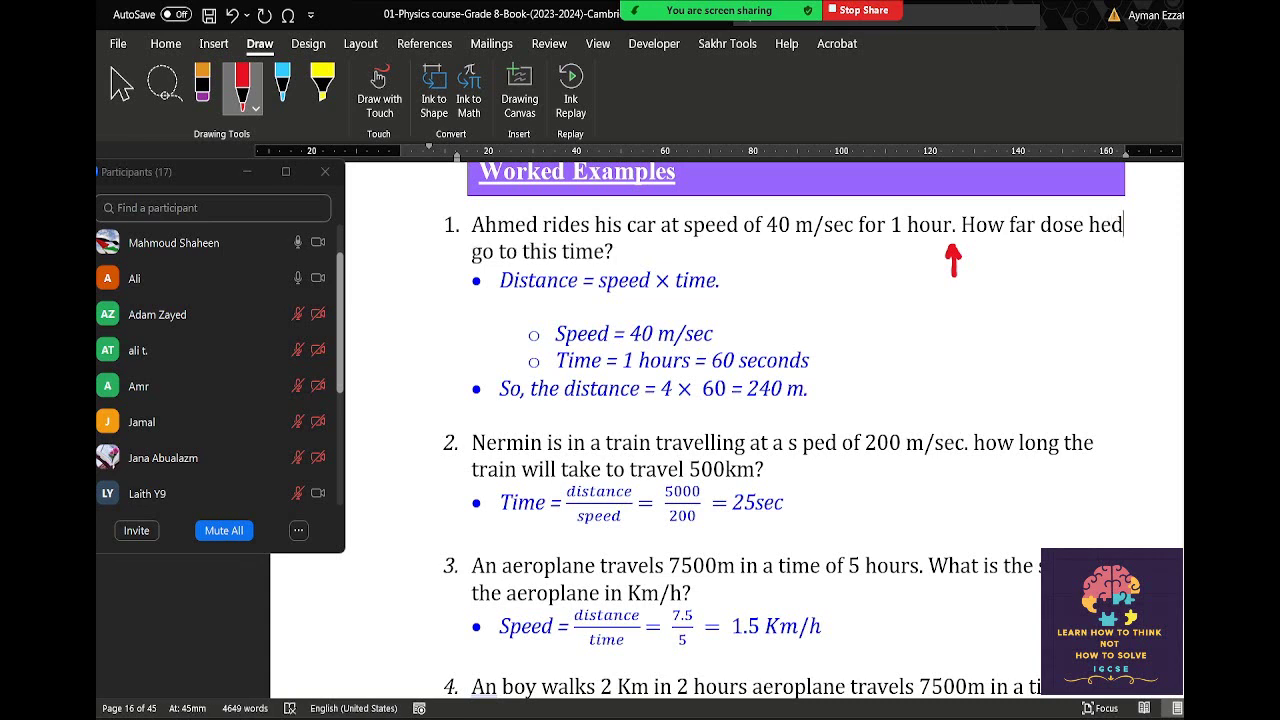
key("BackSpace")
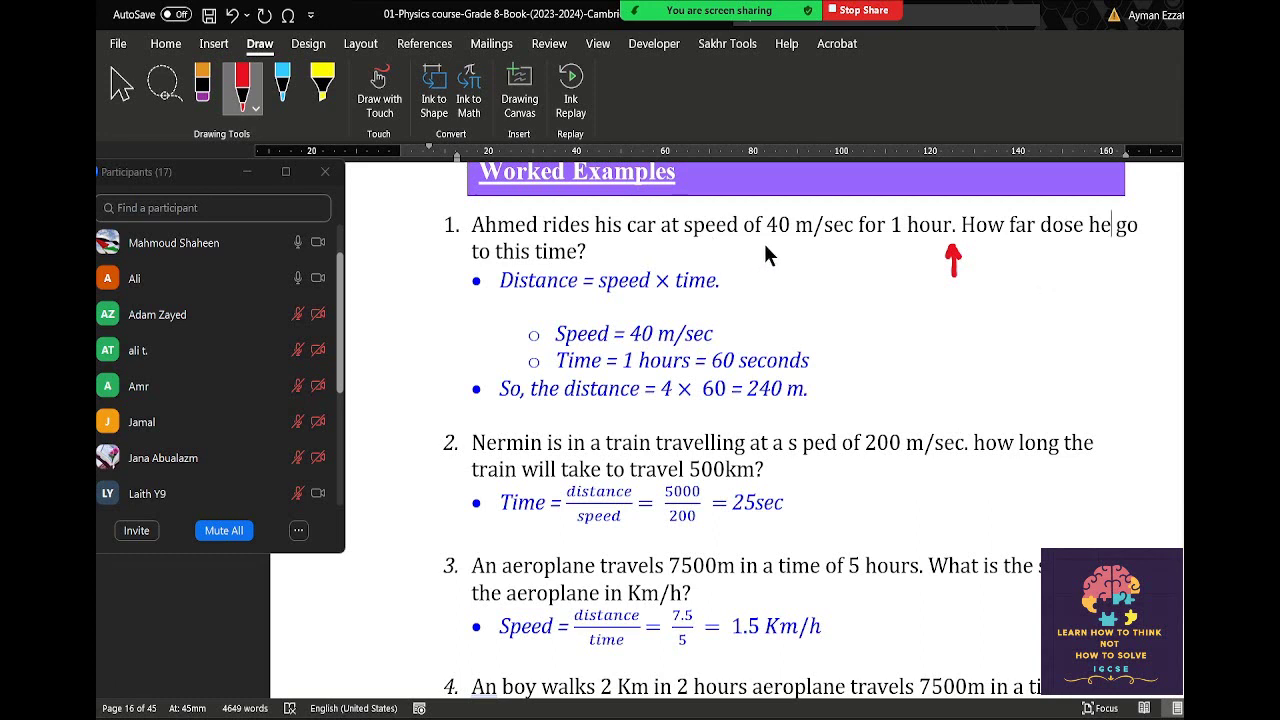
Underline 'speed of 40 m/sec' in red ink and write S = 40 m/sec beside it.
left_click_drag(768, 241, 833, 243)
left_click_drag(685, 245, 774, 243)
mouse_move(1036, 251)
left_mouse_down()
mouse_move(1024, 267)
mouse_move(1060, 256)
left_mouse_up()
left_click_drag(1044, 263, 1090, 266)
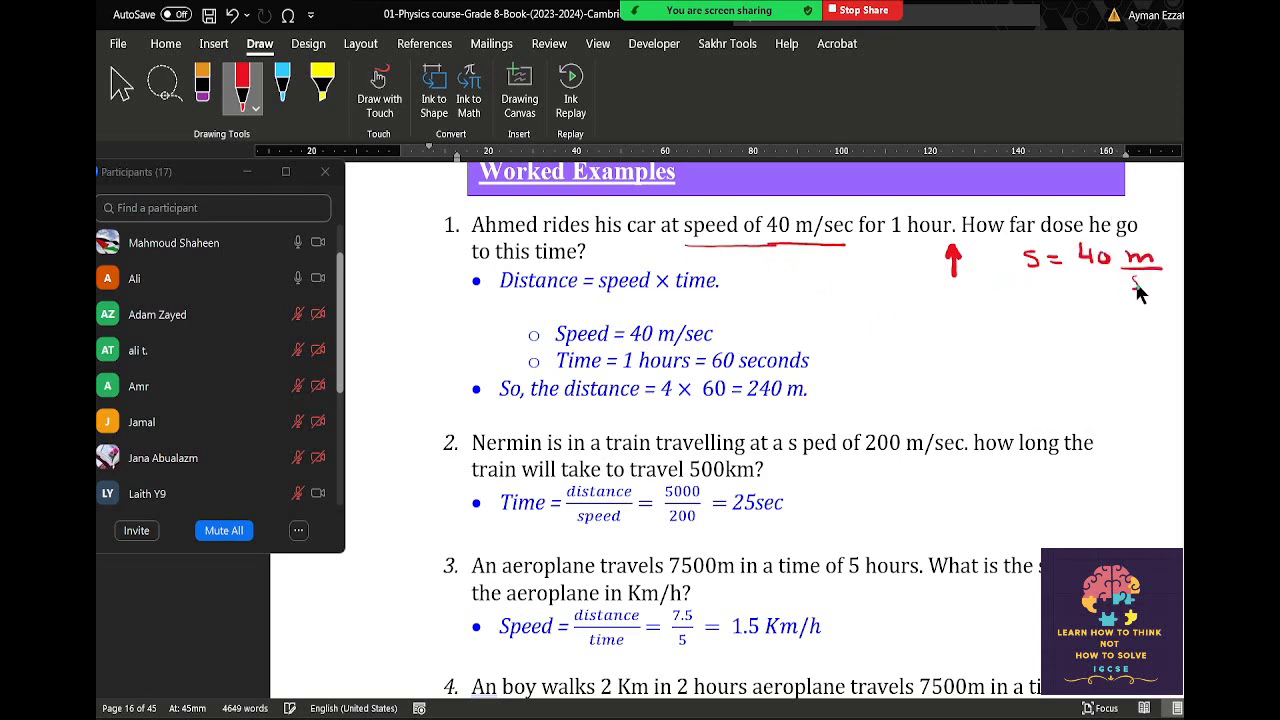
left_click_drag(1137, 280, 1160, 285)
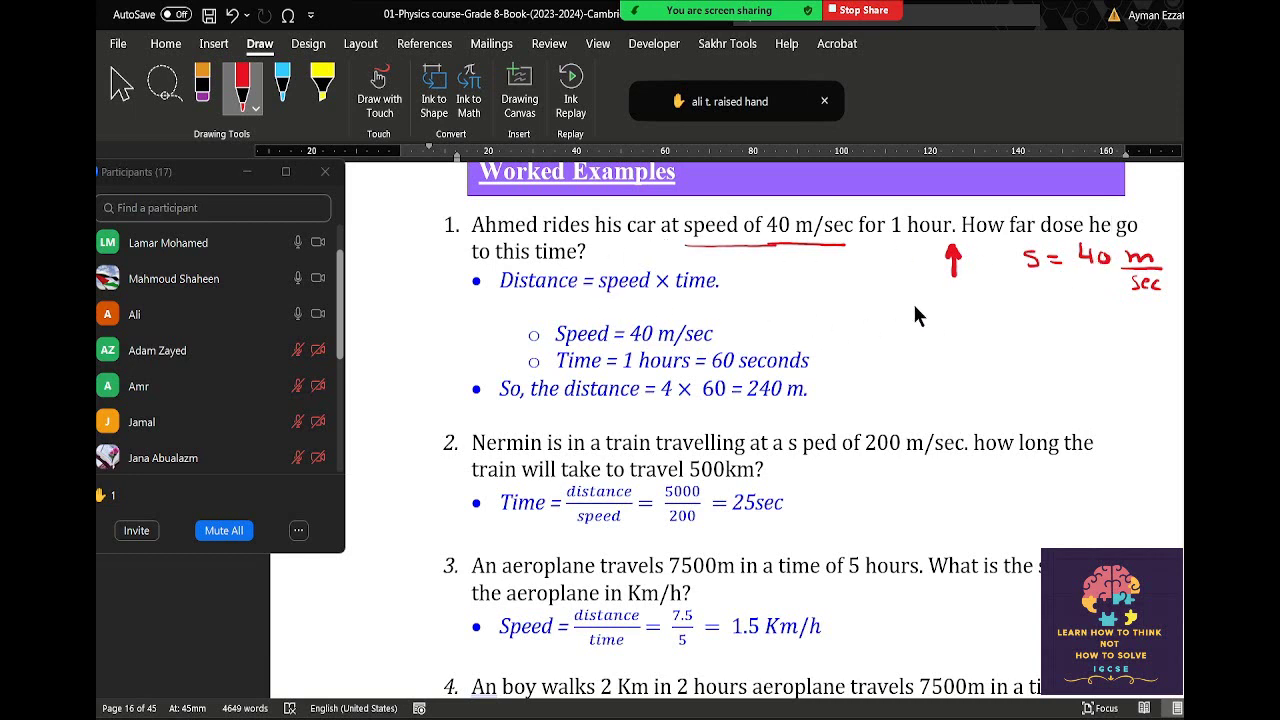
Ink the distance formula D = s × t in red below it.
left_click_drag(915, 305, 917, 328)
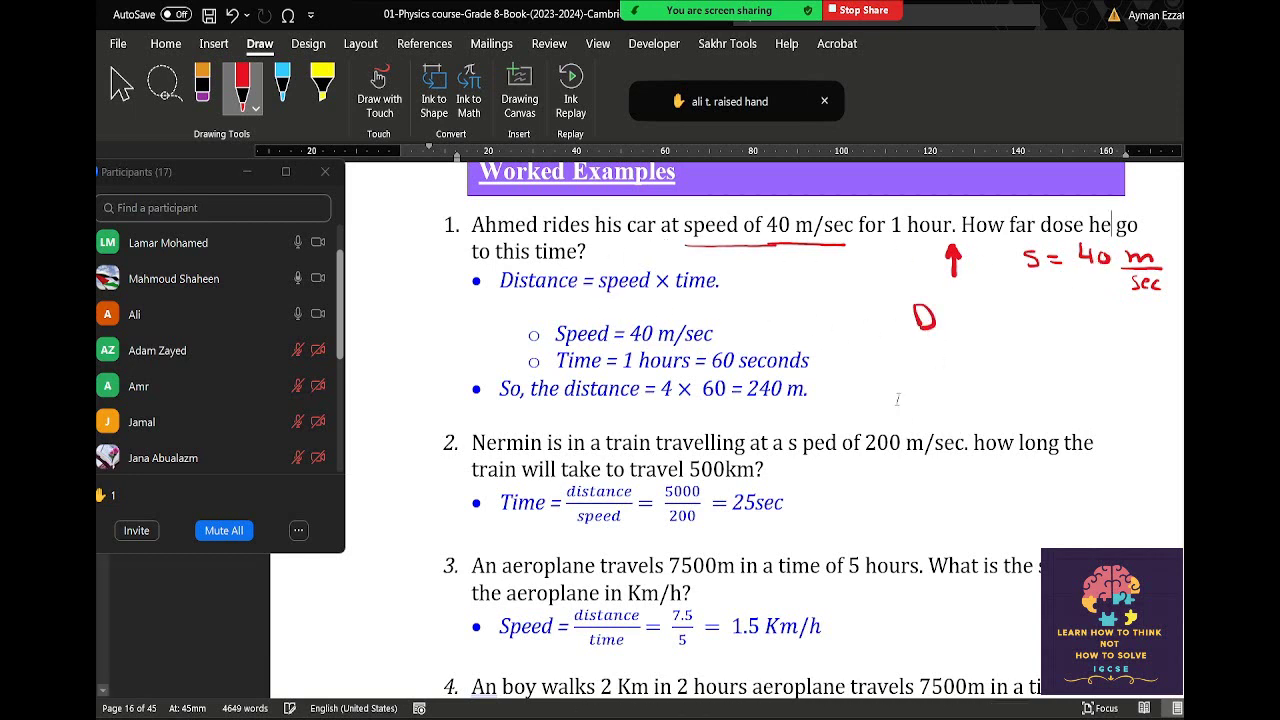
scroll(897, 400, "up", 10)
scroll(897, 400, "up", 3)
scroll(897, 400, "up", 3)
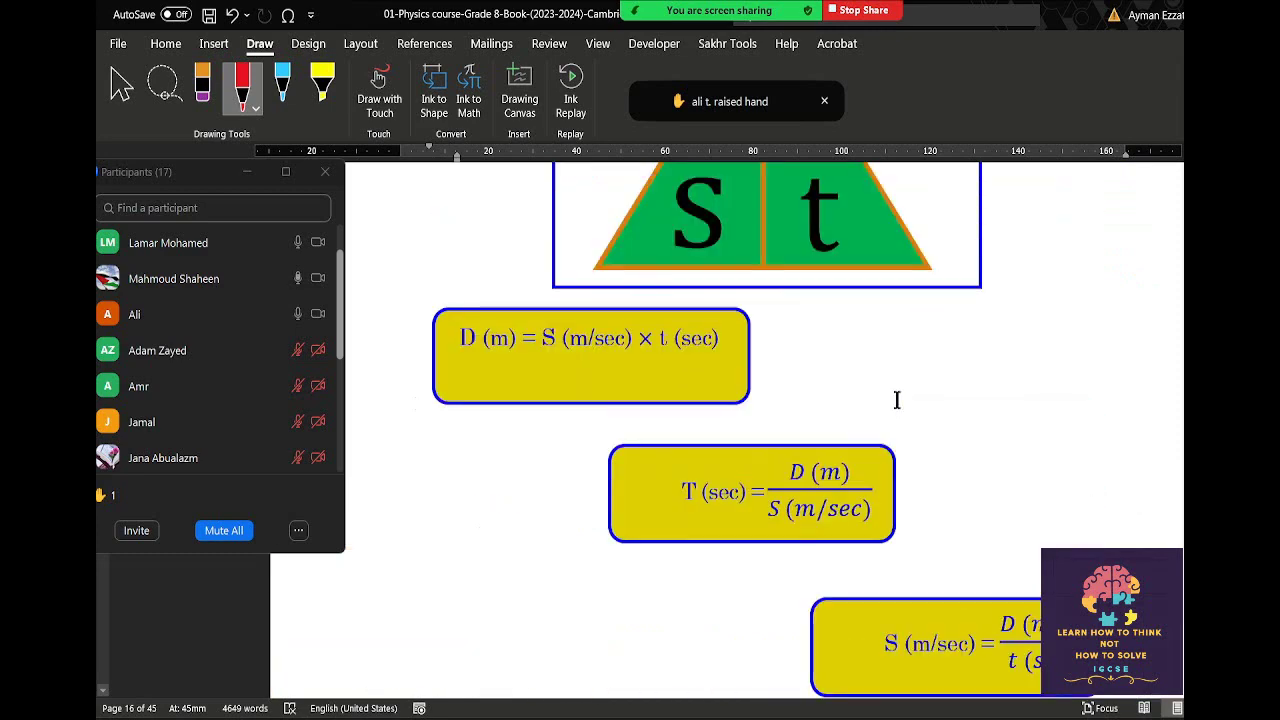
scroll(897, 400, "down", 10)
scroll(897, 400, "down", 3)
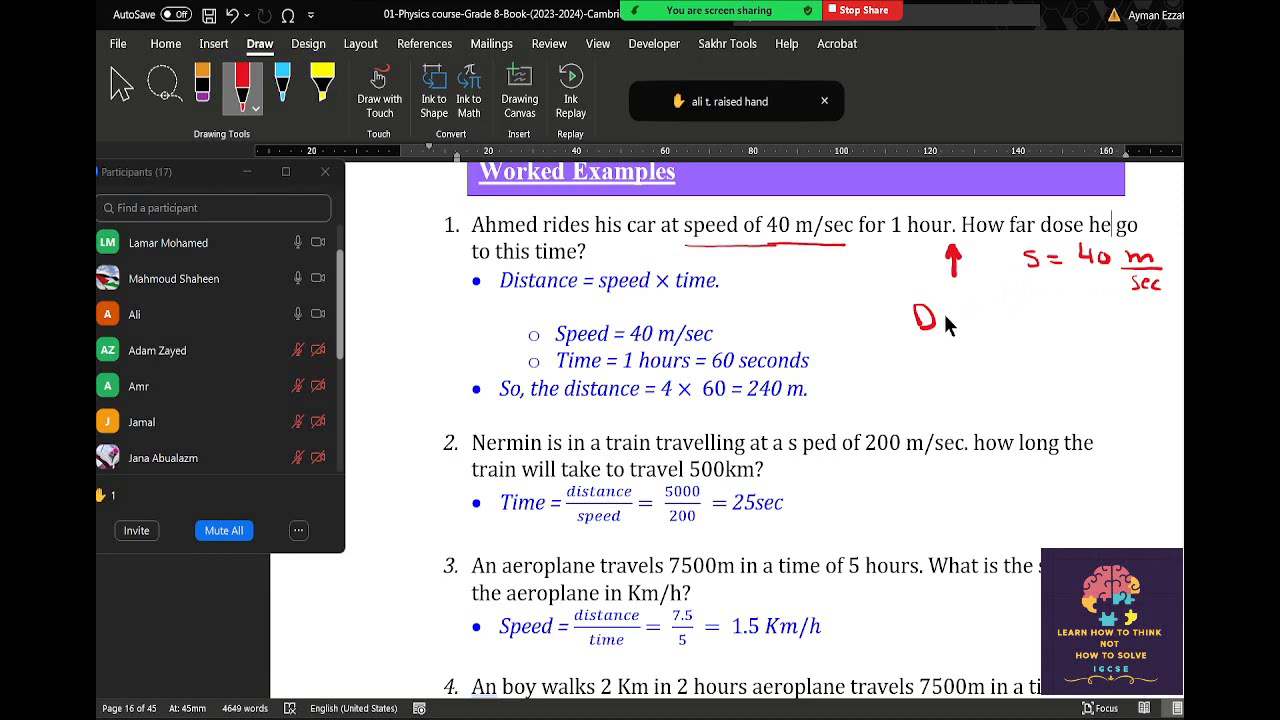
left_click_drag(946, 314, 966, 313)
left_click_drag(946, 324, 1016, 326)
mouse_move(1016, 310)
left_mouse_down()
mouse_move(1002, 326)
mouse_move(1046, 326)
left_mouse_up()
left_click_drag(1031, 316, 1045, 316)
Write the next working line = 40 × 3600 sec and select the distance answer line.
left_click_drag(954, 358, 967, 365)
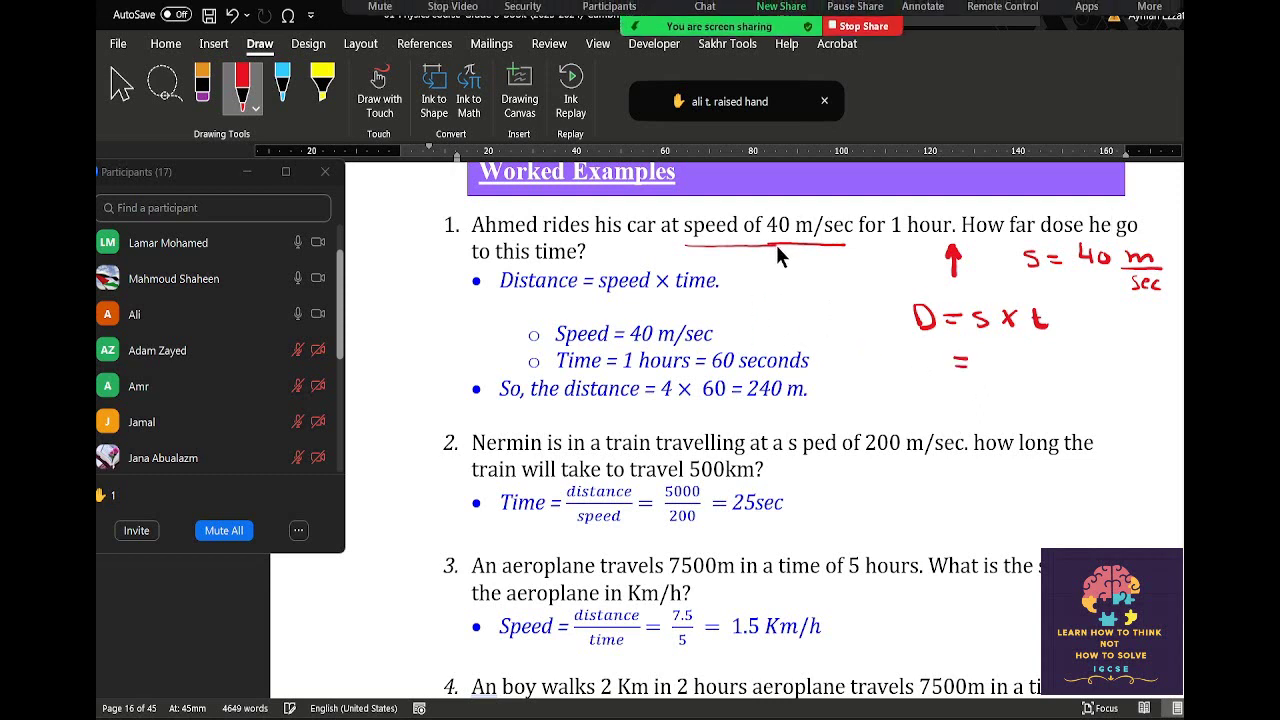
mouse_move(980, 345)
left_mouse_down()
mouse_move(991, 370)
mouse_move(1004, 355)
left_mouse_up()
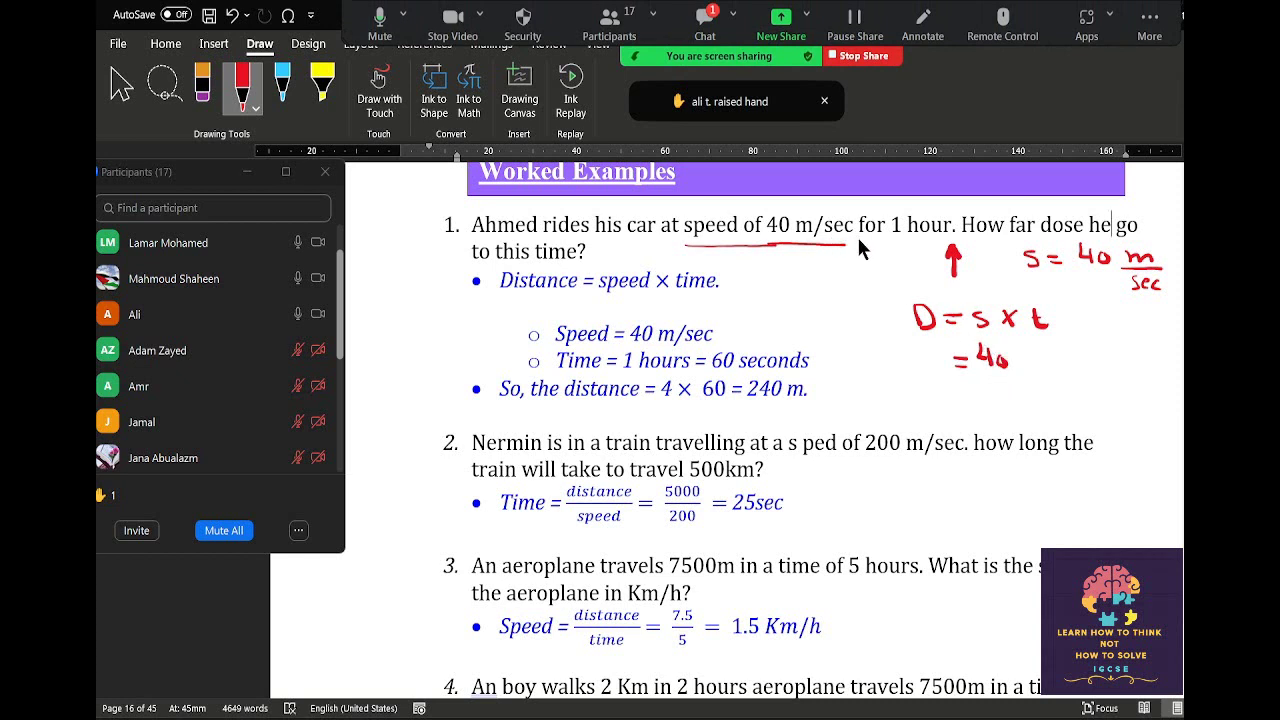
mouse_move(1019, 353)
left_mouse_down()
mouse_move(1031, 367)
mouse_move(1019, 367)
left_mouse_up()
mouse_move(1040, 350)
left_mouse_down()
mouse_move(1043, 368)
mouse_move(1104, 368)
left_mouse_up()
left_click_drag(1115, 358, 1113, 362)
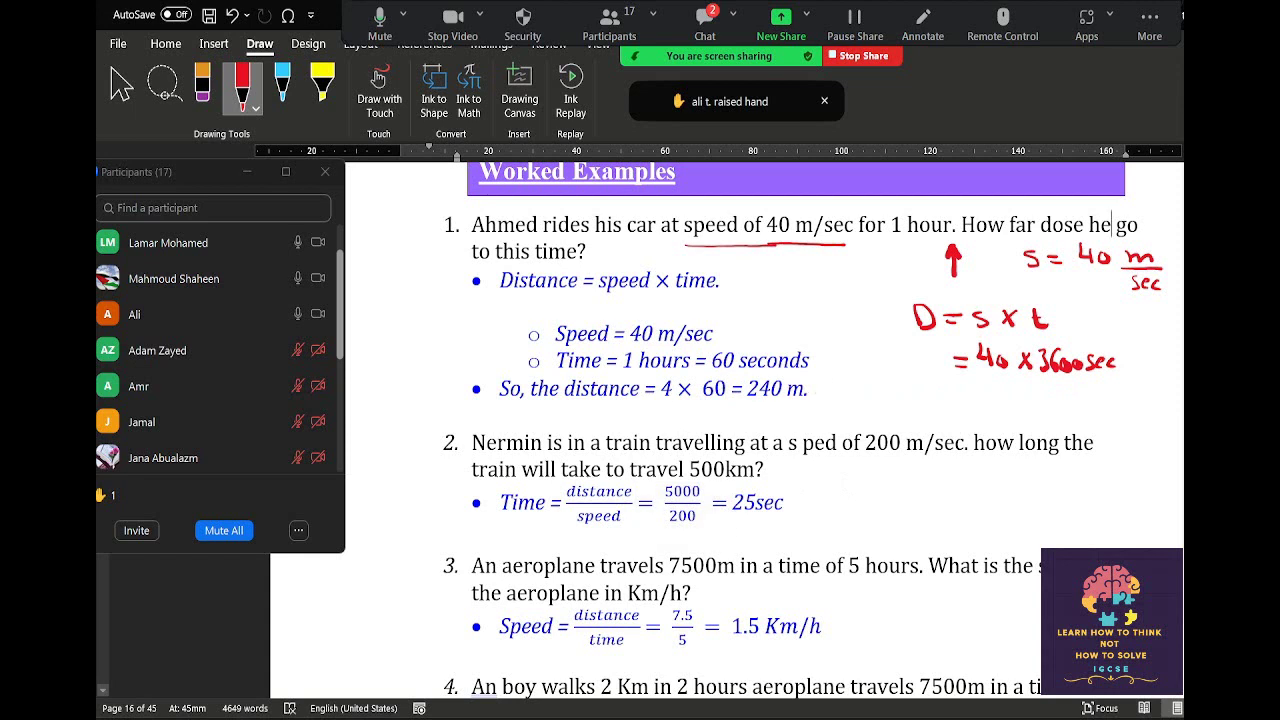
mouse_move(822, 392)
left_mouse_down()
mouse_move(536, 337)
mouse_move(658, 390)
left_mouse_up()
Correct the digits on the distance answer line to read 3600.
left_click(743, 360)
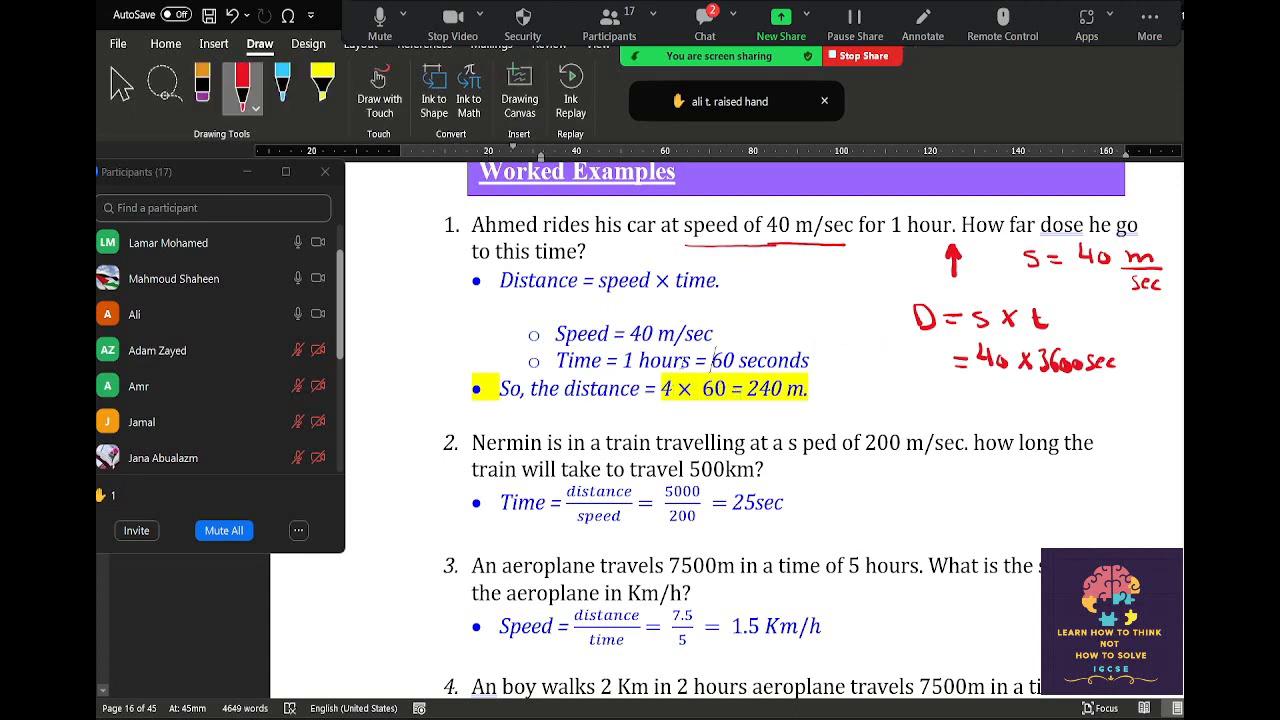
type("36")
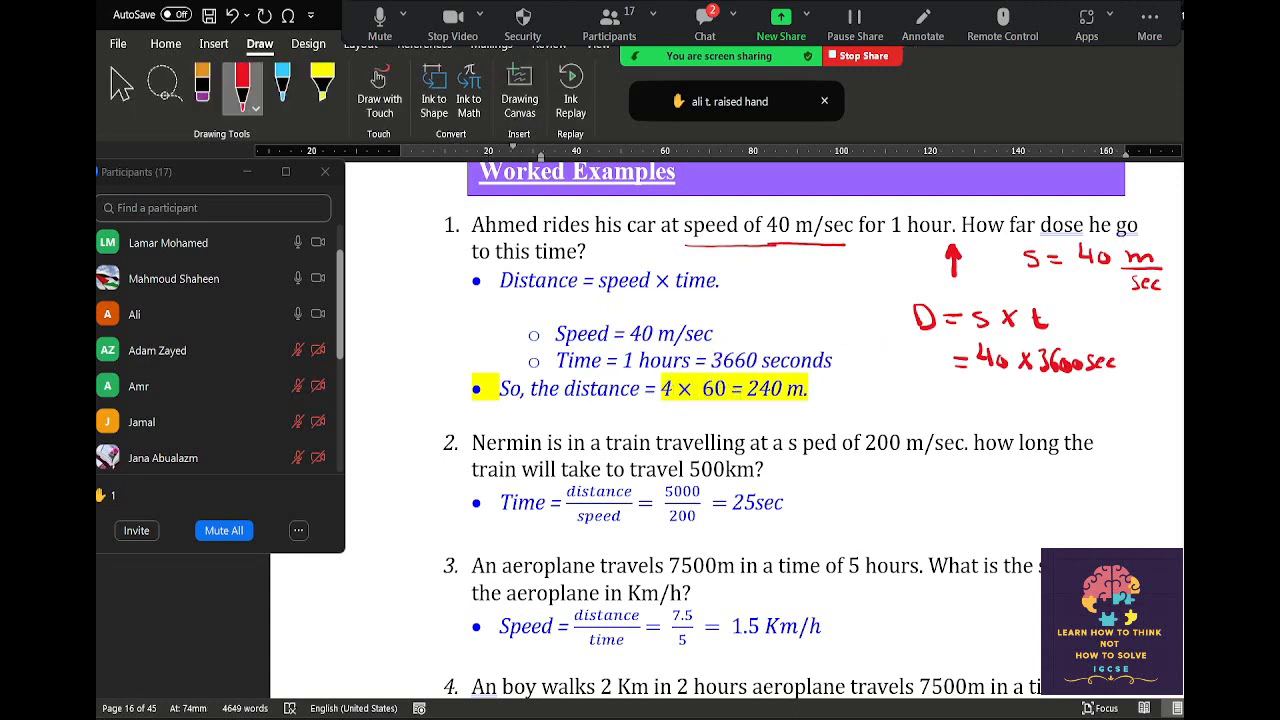
key("Delete")
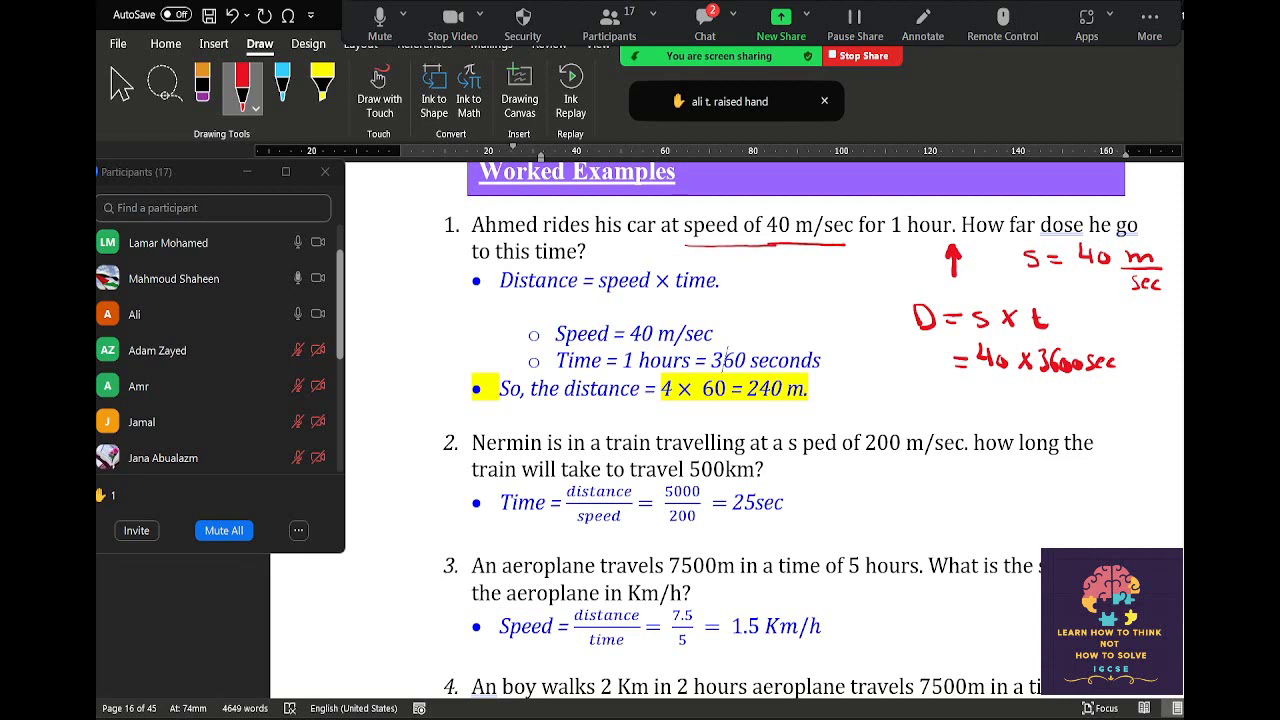
type("0")
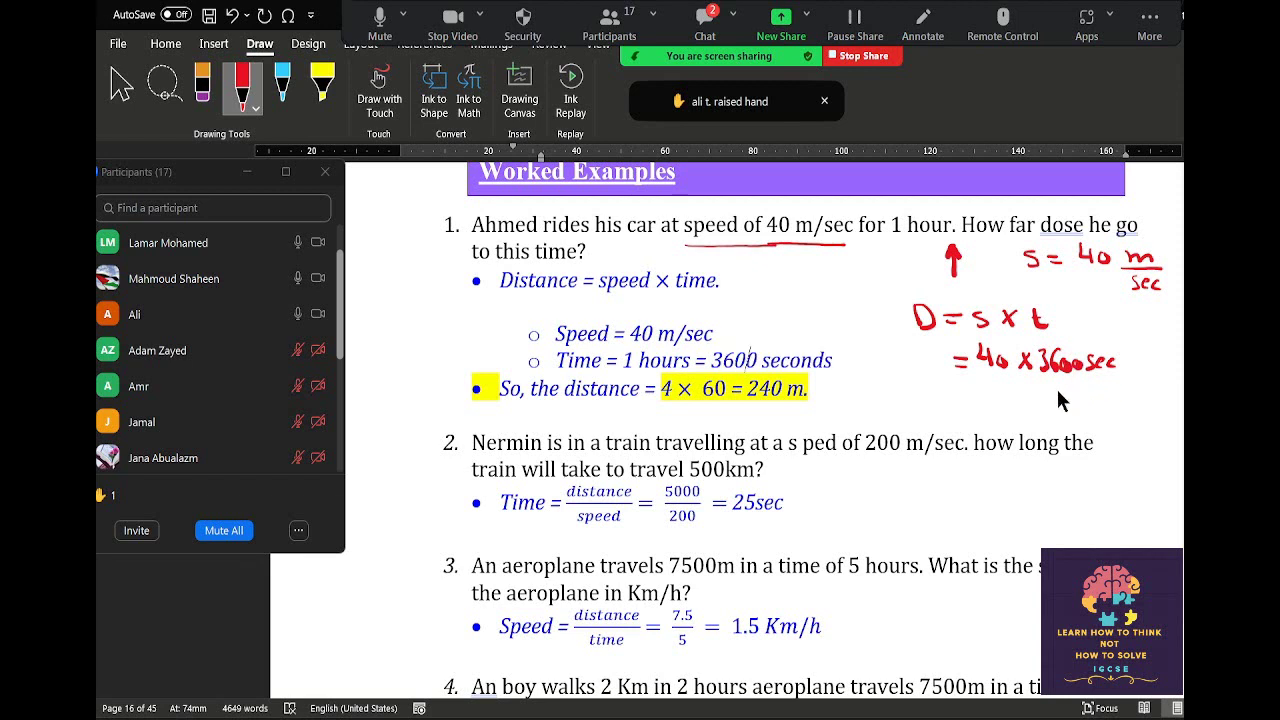
Ink the result = 2400 m = 2.4 km in red.
left_click_drag(959, 394, 973, 394)
left_click_drag(959, 401, 973, 401)
mouse_move(998, 391)
left_mouse_down()
mouse_move(1009, 407)
mouse_move(1028, 411)
mouse_move(1044, 394)
mouse_move(1055, 409)
left_mouse_up()
left_click_drag(1079, 408, 1123, 406)
left_click_drag(1160, 392, 1162, 426)
left_click_drag(1166, 420, 1183, 426)
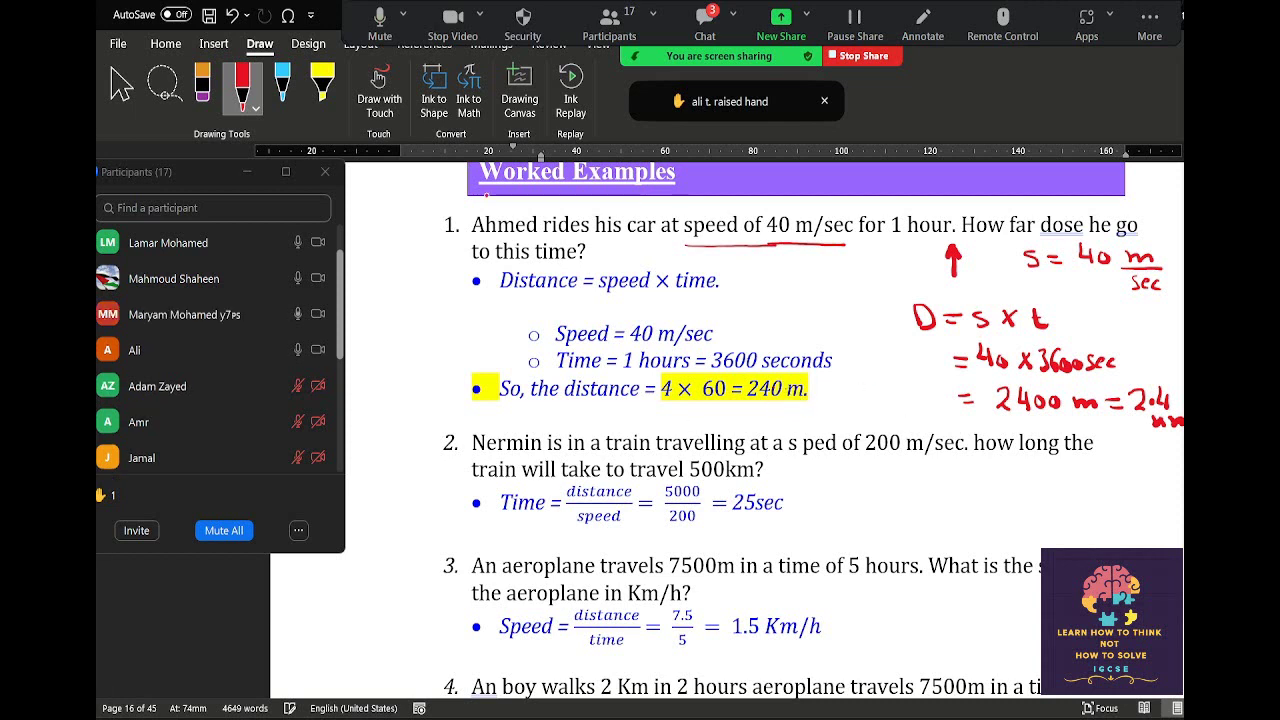
Stop inking and change the typed 240 answer to 2400.
key("Escape")
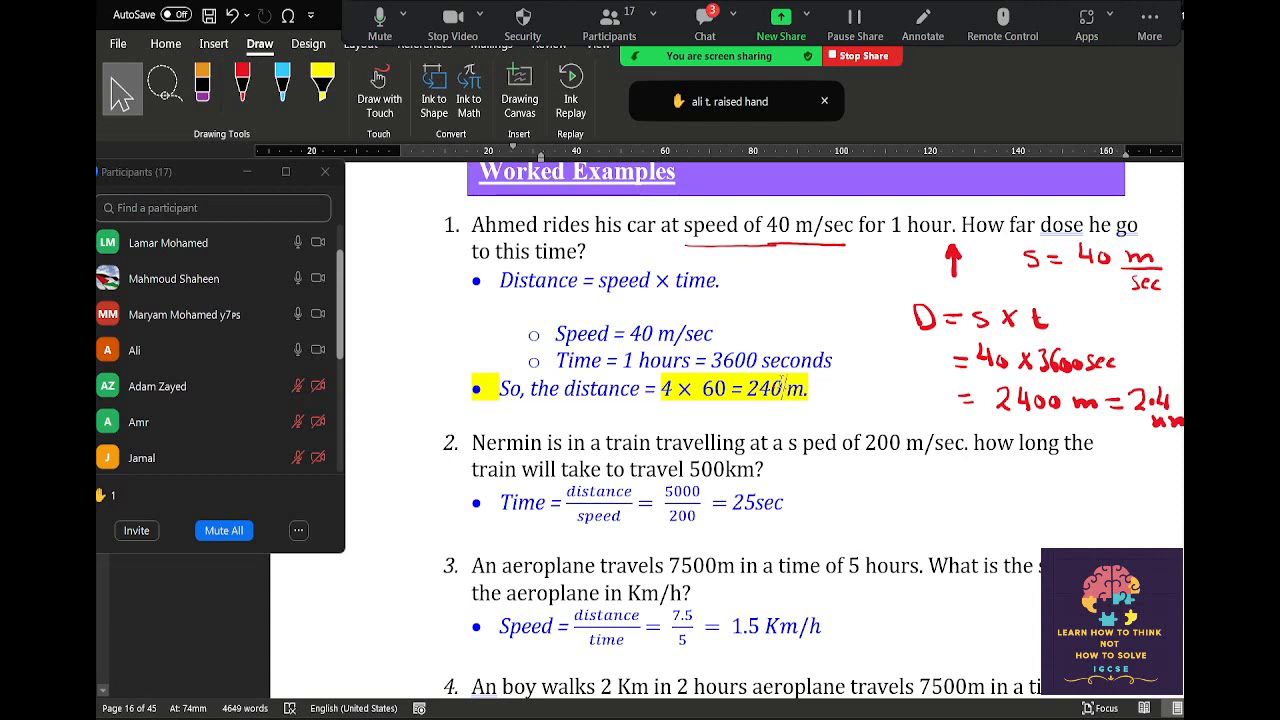
left_click(781, 387)
type("0")
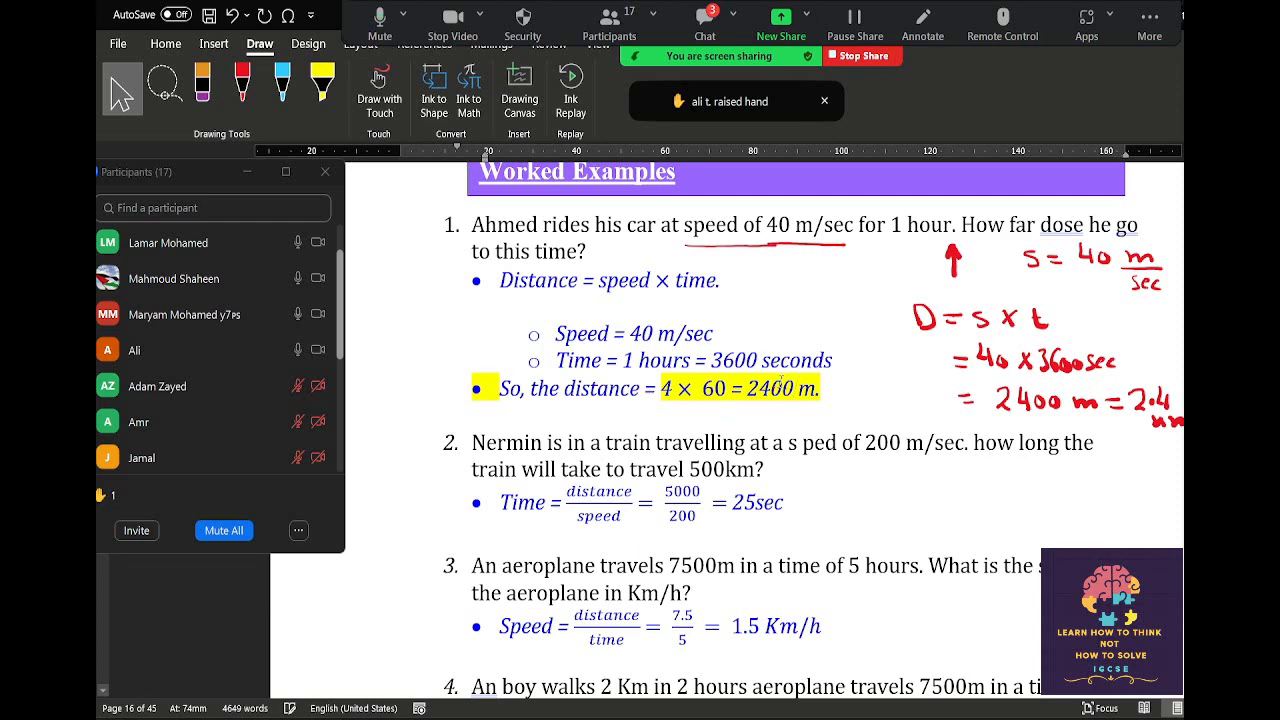
scroll(780, 385, "down", 1)
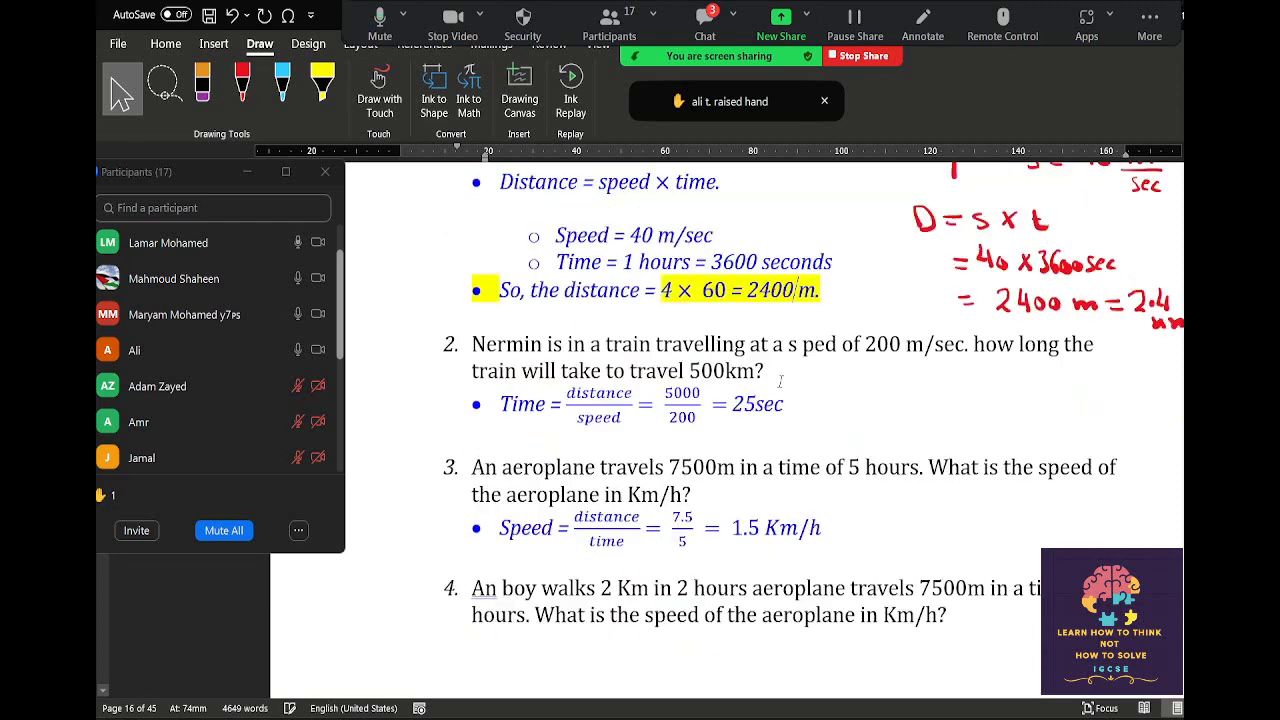
scroll(780, 381, "up", 1)
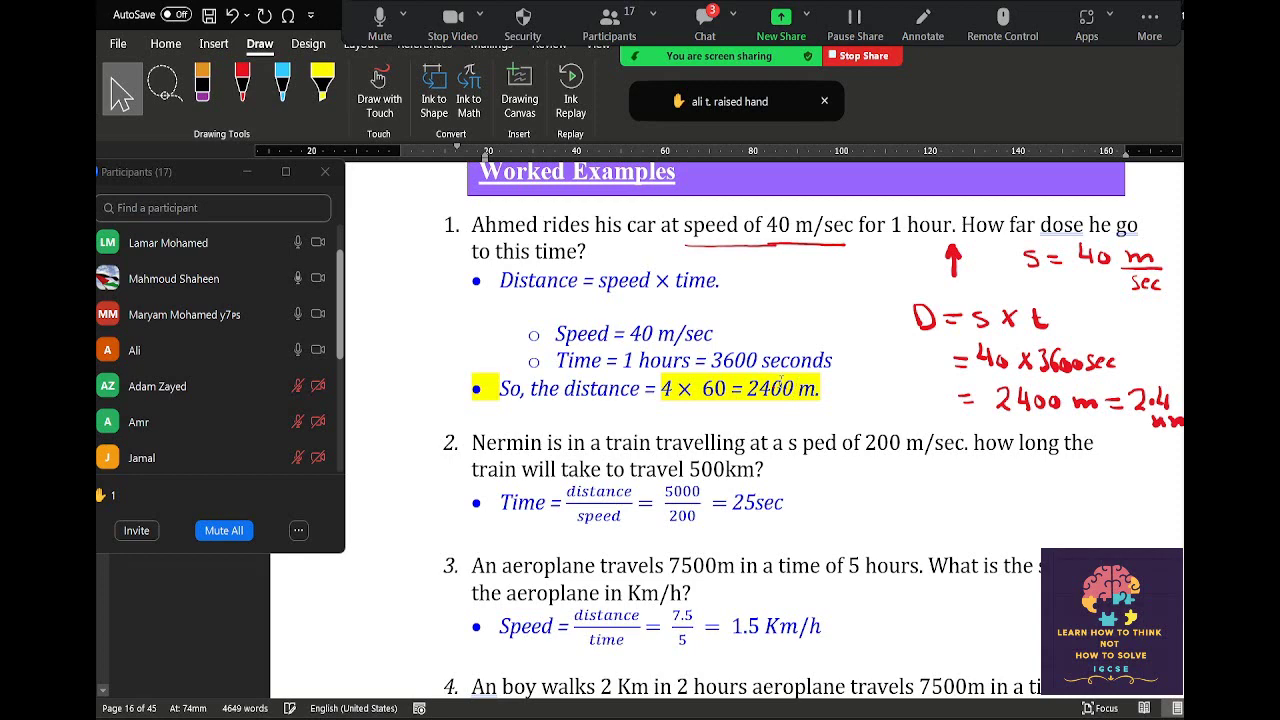
scroll(780, 383, "down", 1)
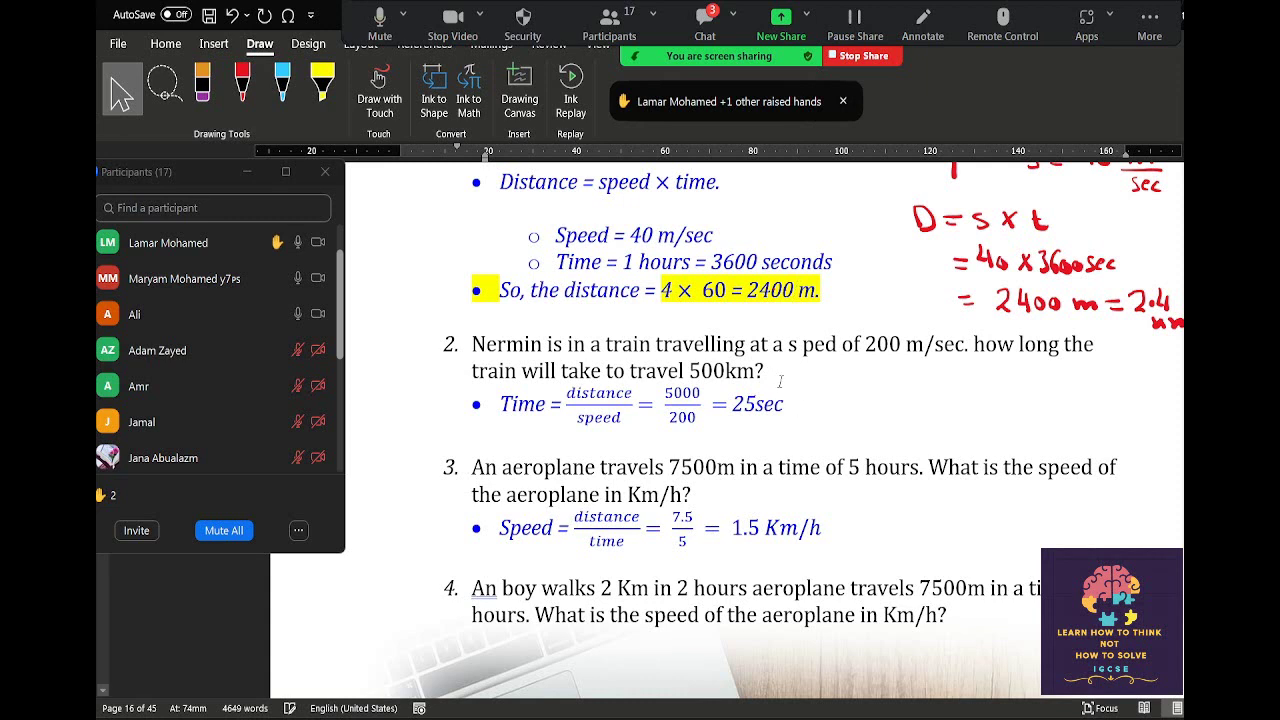
Change the 4 × 60 equation to 4 × 3600.
left_click(706, 298)
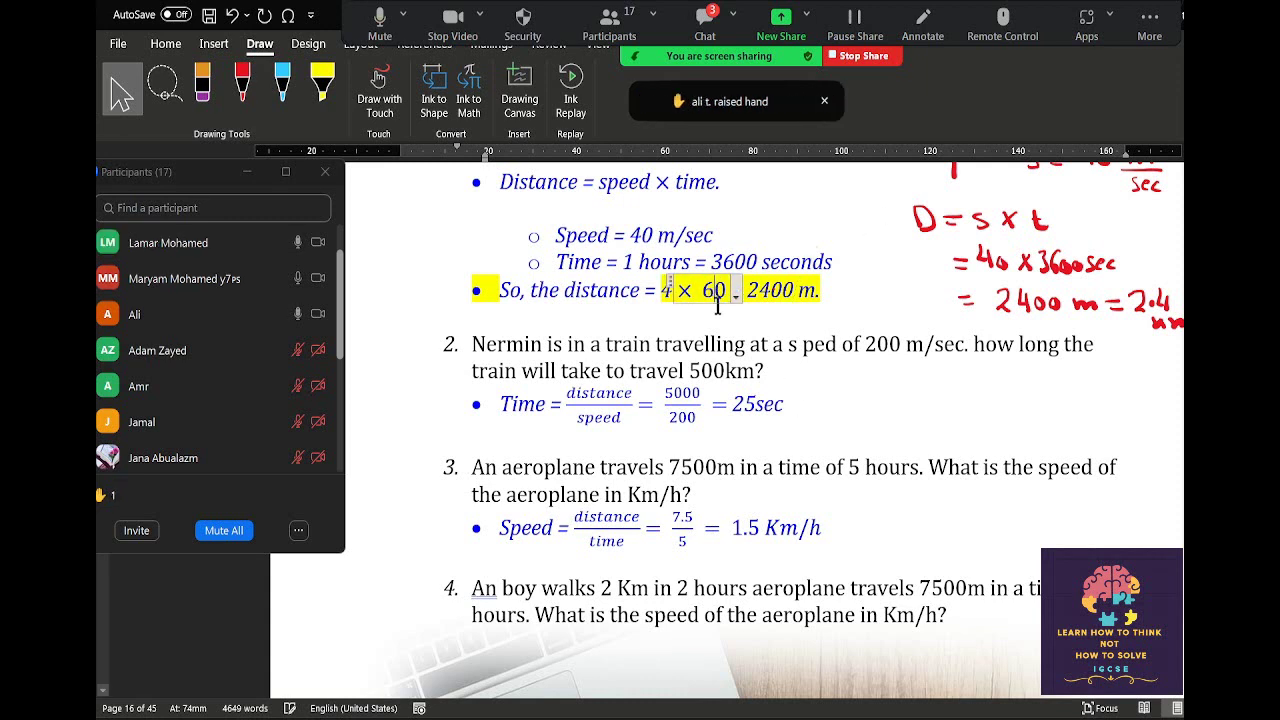
type("0")
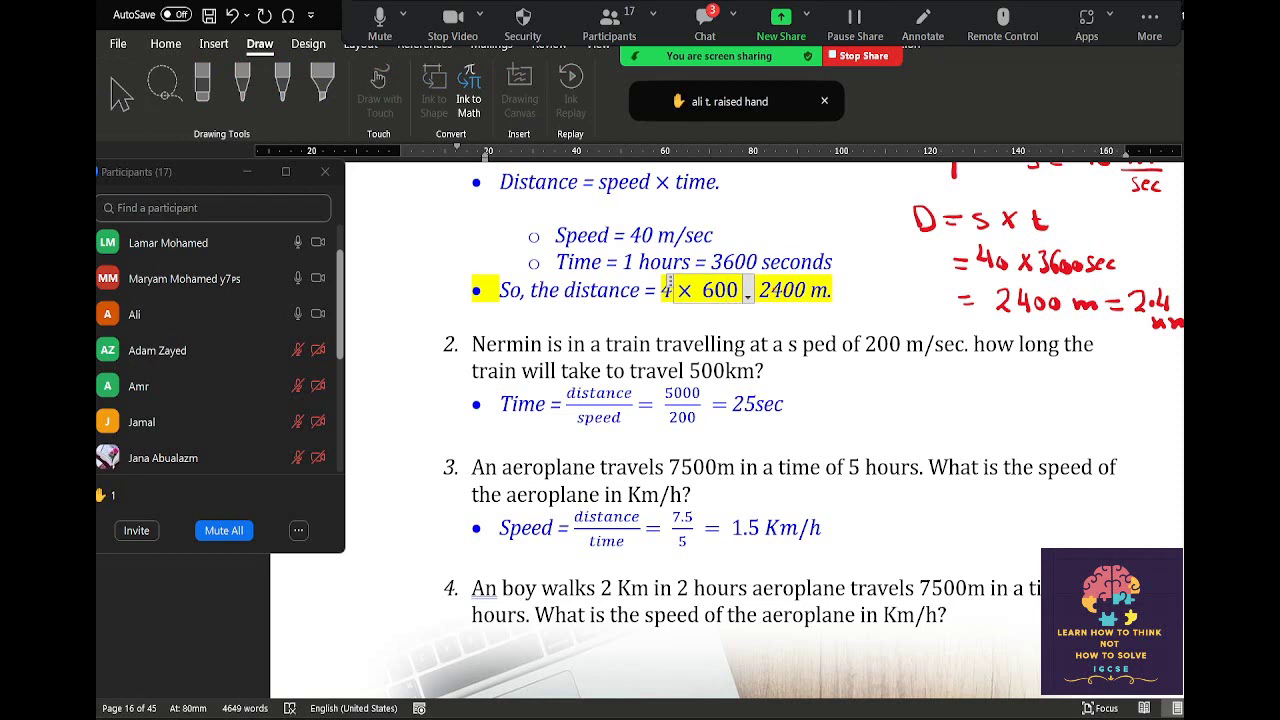
key("Left")
key("Left")
type("3")
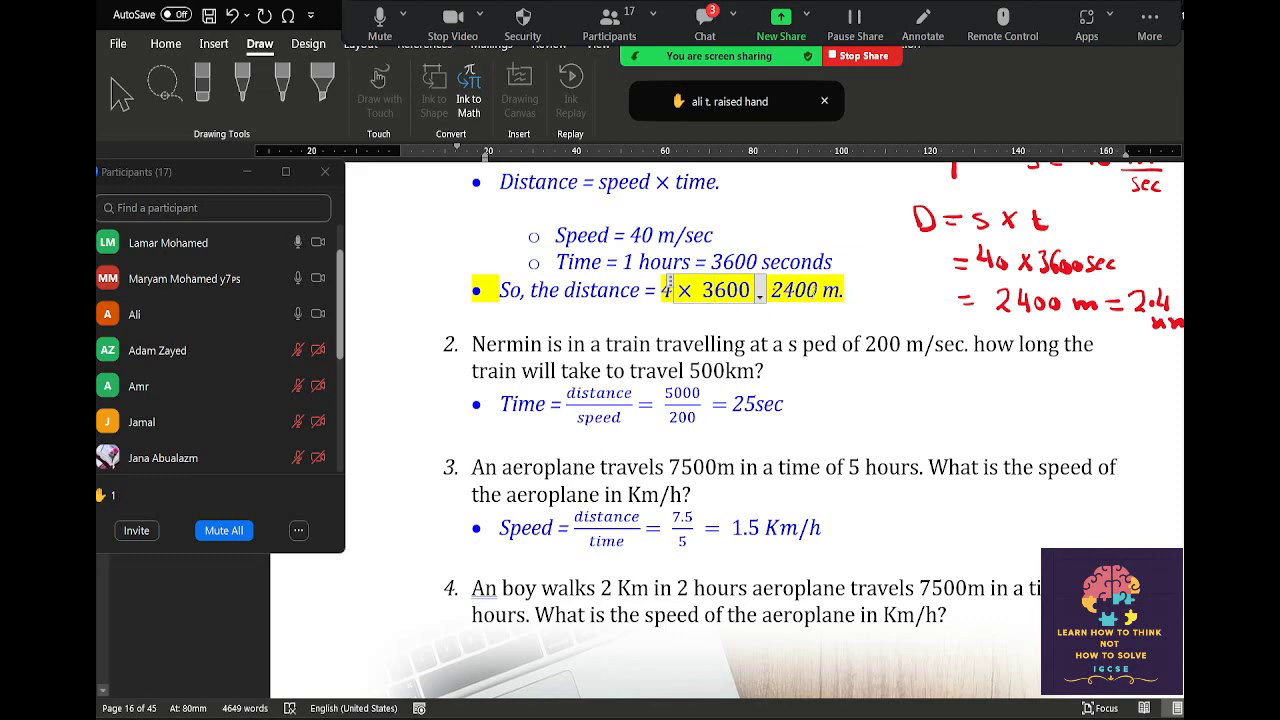
left_click(816, 289)
scroll(814, 320, "down", 2)
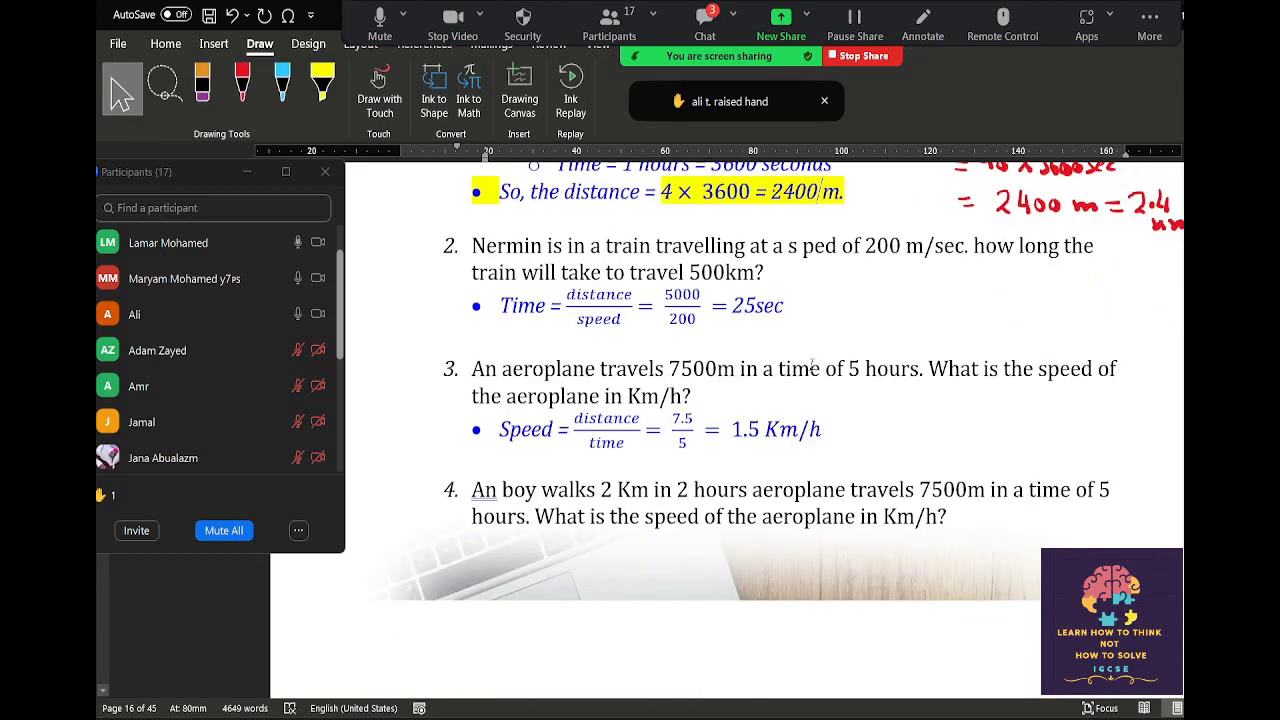
scroll(810, 366, "down", 2)
Change 's ped' to 'speed' in question 2's 'speed of 200 m/sec'.
scroll(810, 366, "up", 2)
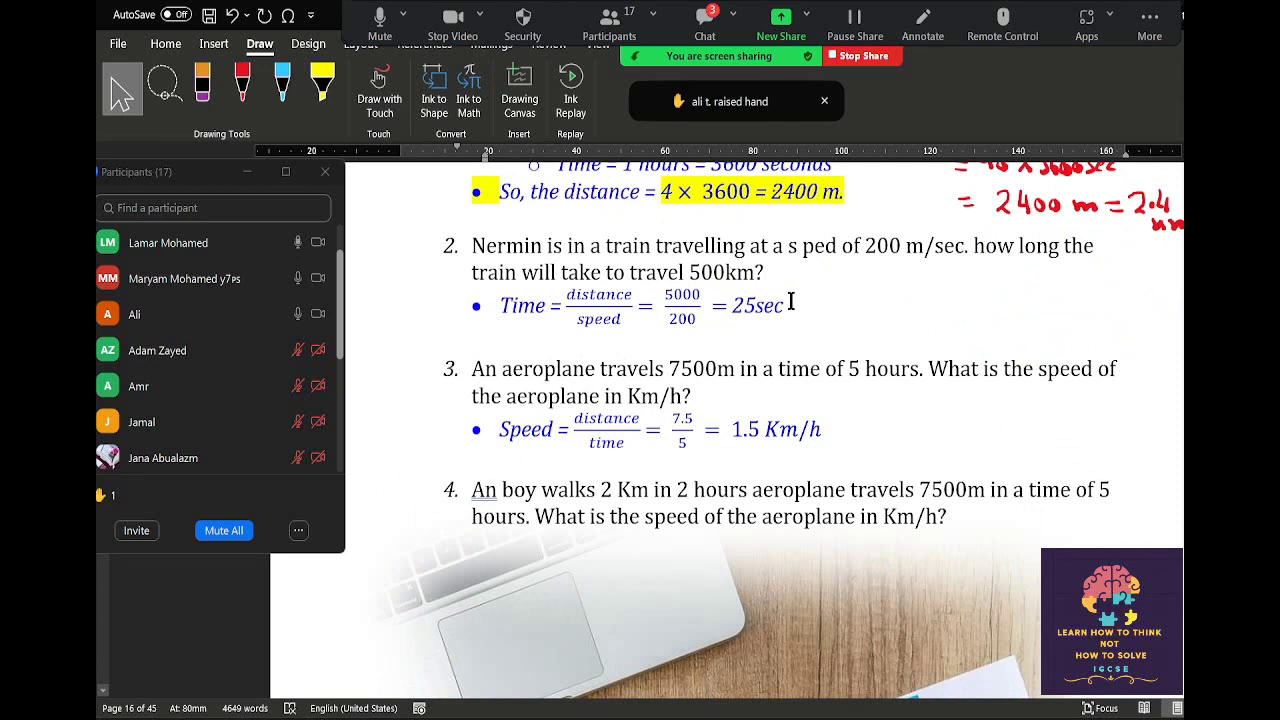
left_click(805, 248)
key("BackSpace")
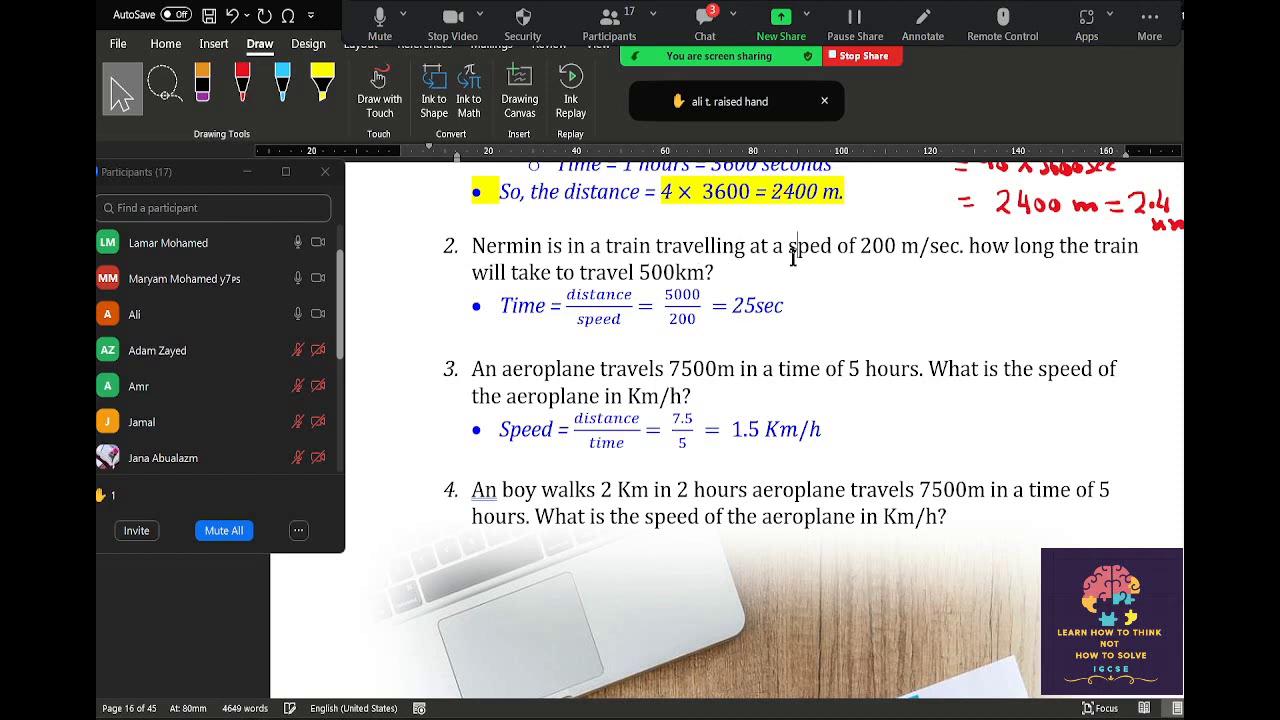
type("e")
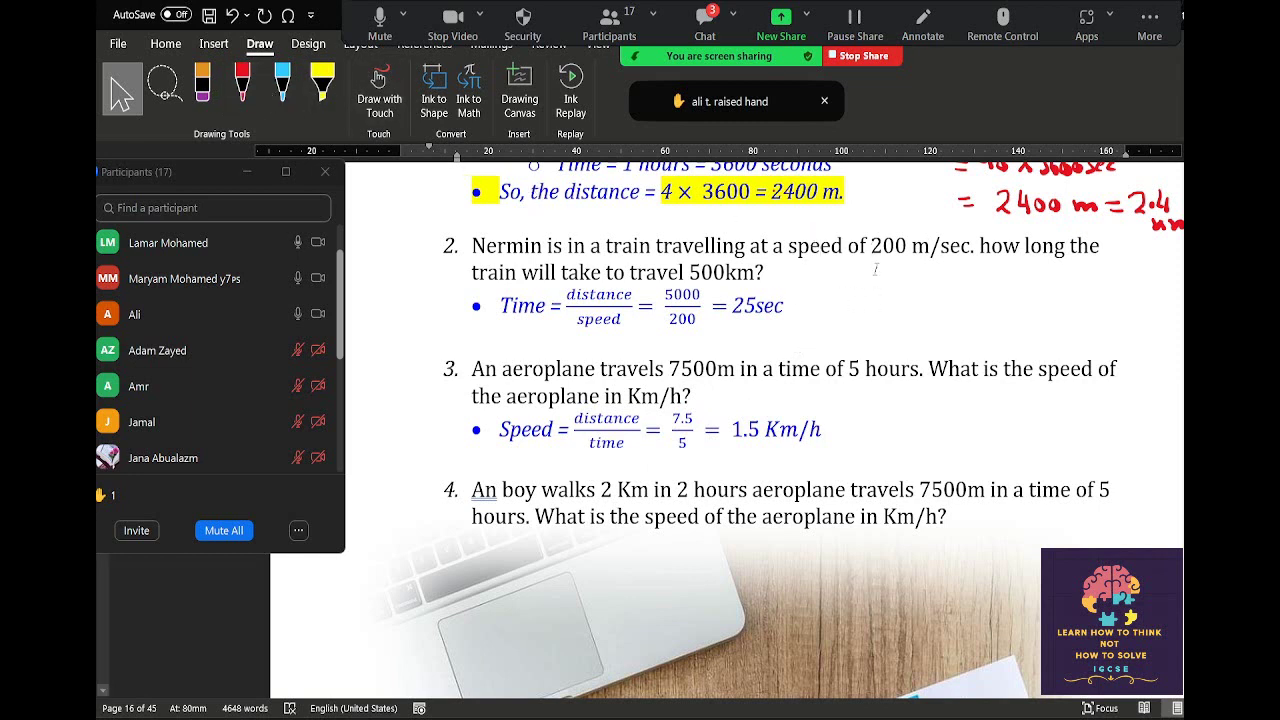
In red ink, write D = 500,000 m and s = 200 m/sec beside question 2.
left_click(242, 85)
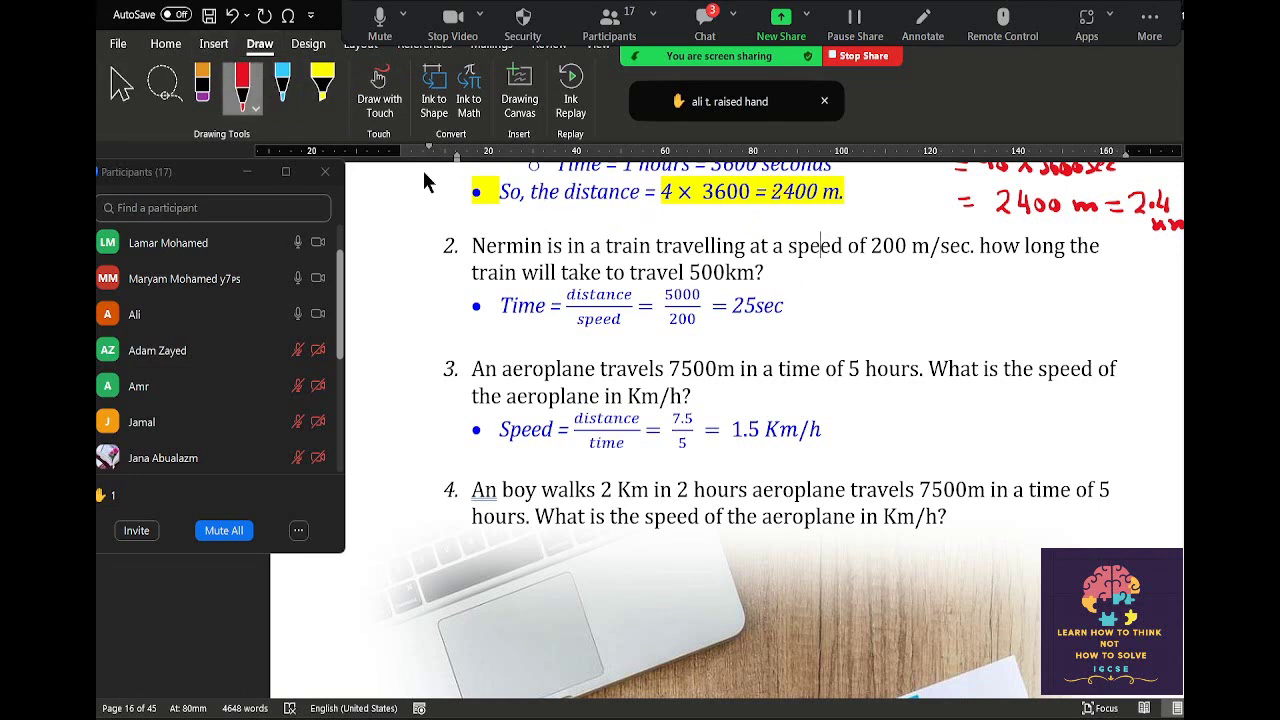
mouse_move(896, 265)
left_mouse_down()
mouse_move(943, 271)
mouse_move(943, 284)
left_mouse_up()
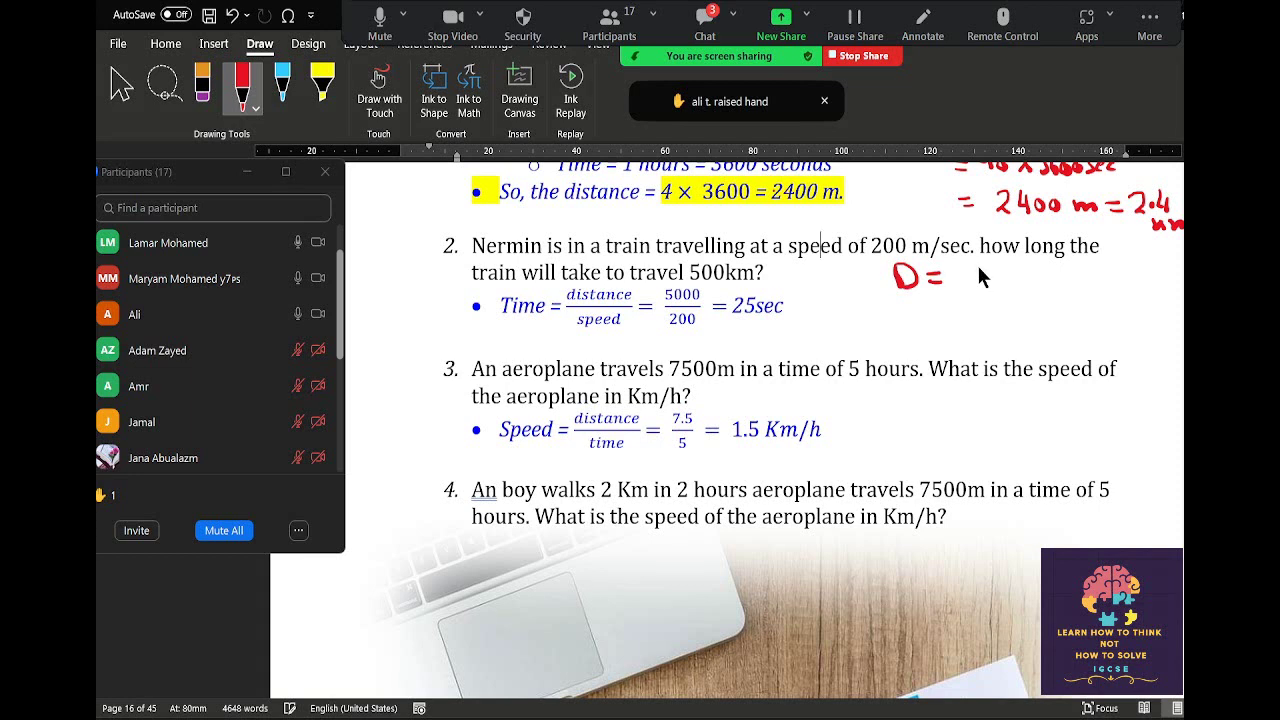
left_click_drag(996, 273, 1001, 276)
left_click_drag(1047, 280, 1131, 286)
left_click(1105, 282)
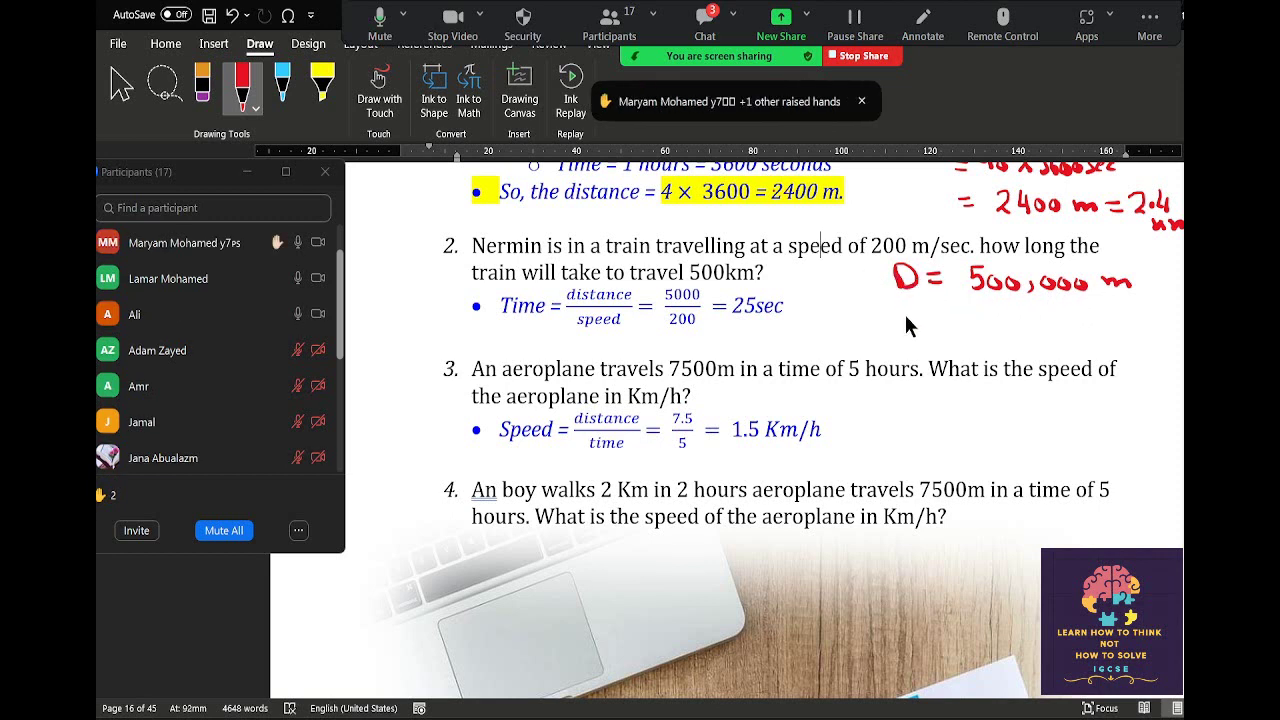
mouse_move(920, 316)
left_mouse_down()
mouse_move(906, 328)
mouse_move(950, 318)
left_mouse_up()
mouse_move(937, 326)
left_mouse_down()
mouse_move(981, 316)
mouse_move(993, 329)
mouse_move(1101, 328)
left_mouse_up()
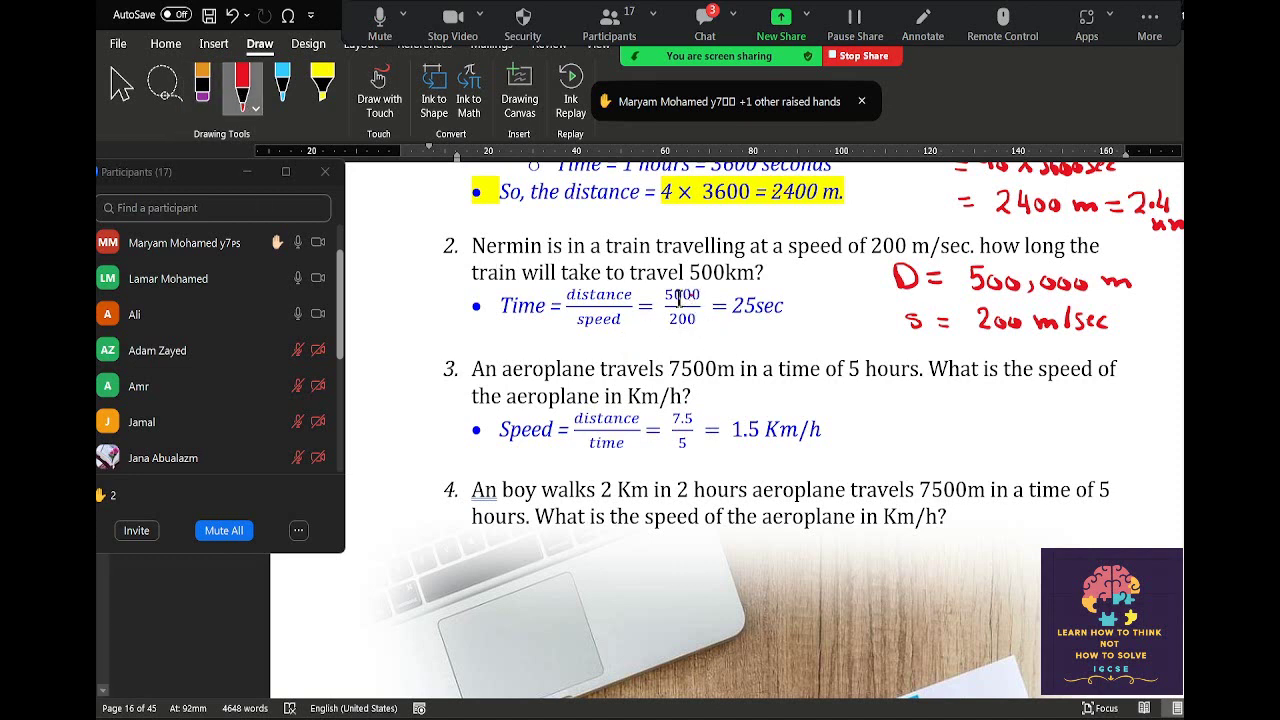
Change the fraction's numerator from 5000 to 500,000.
left_click(680, 298)
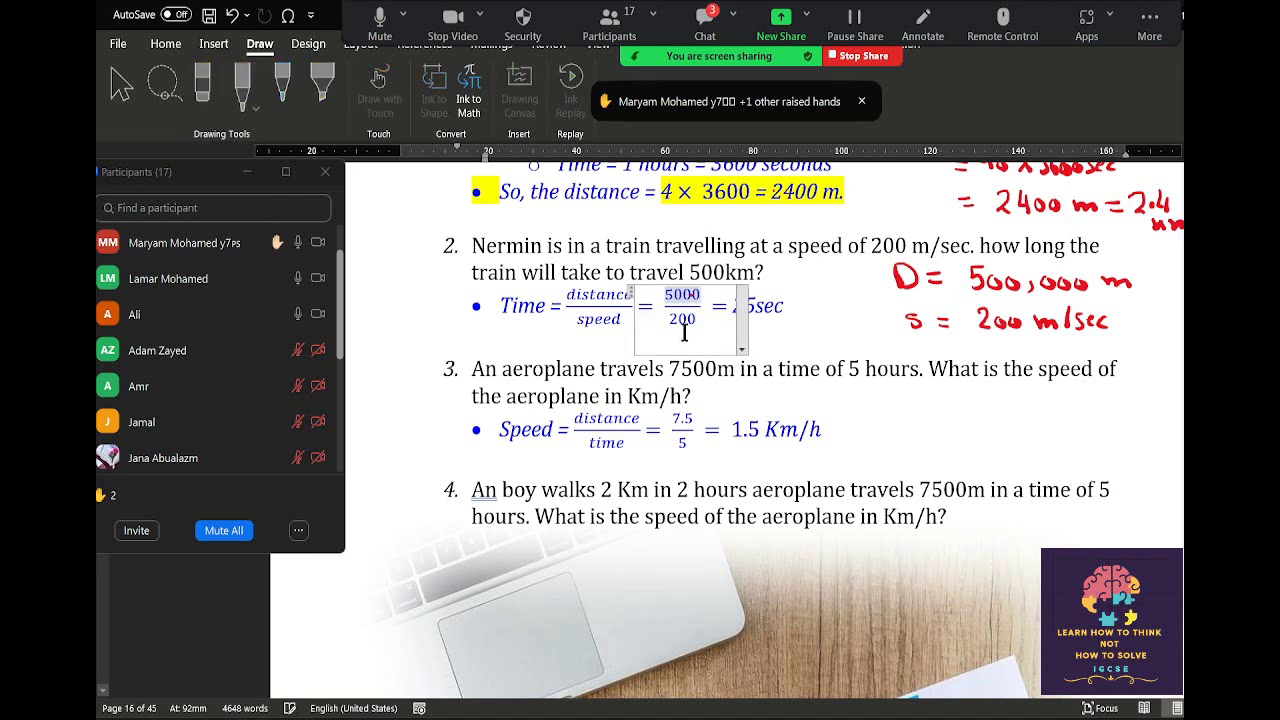
type("000")
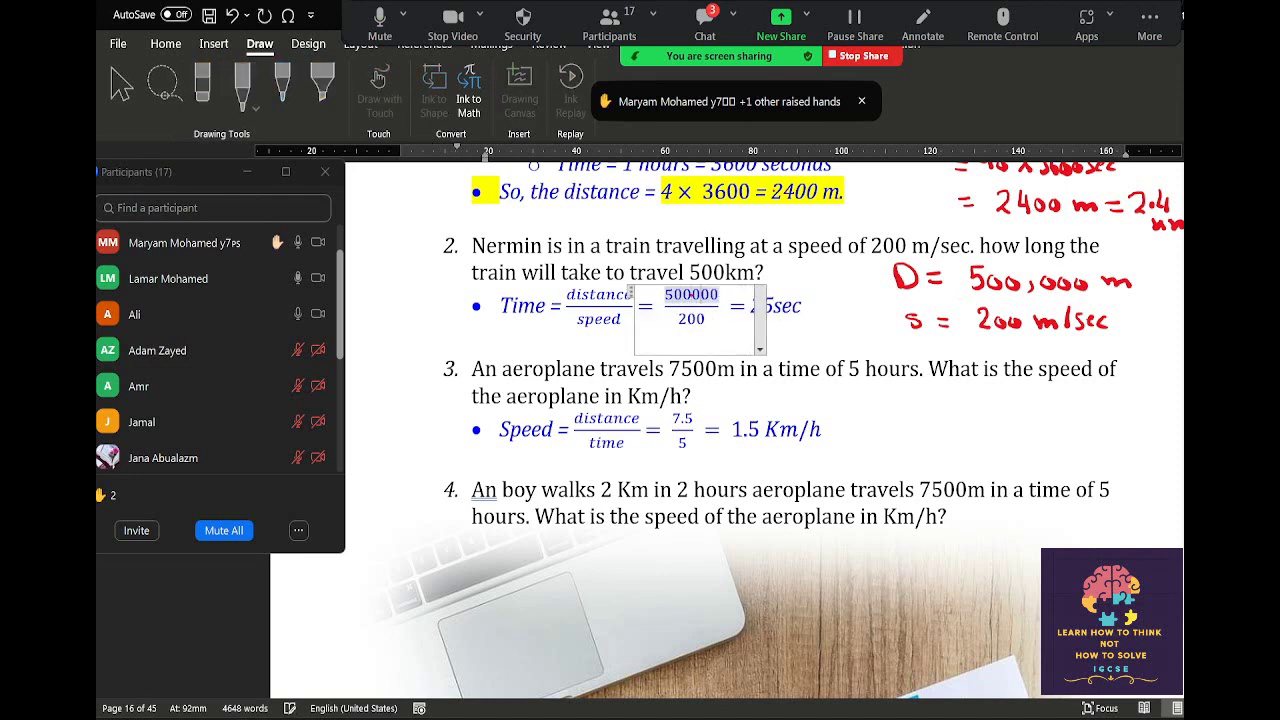
left_click(691, 294)
type(",")
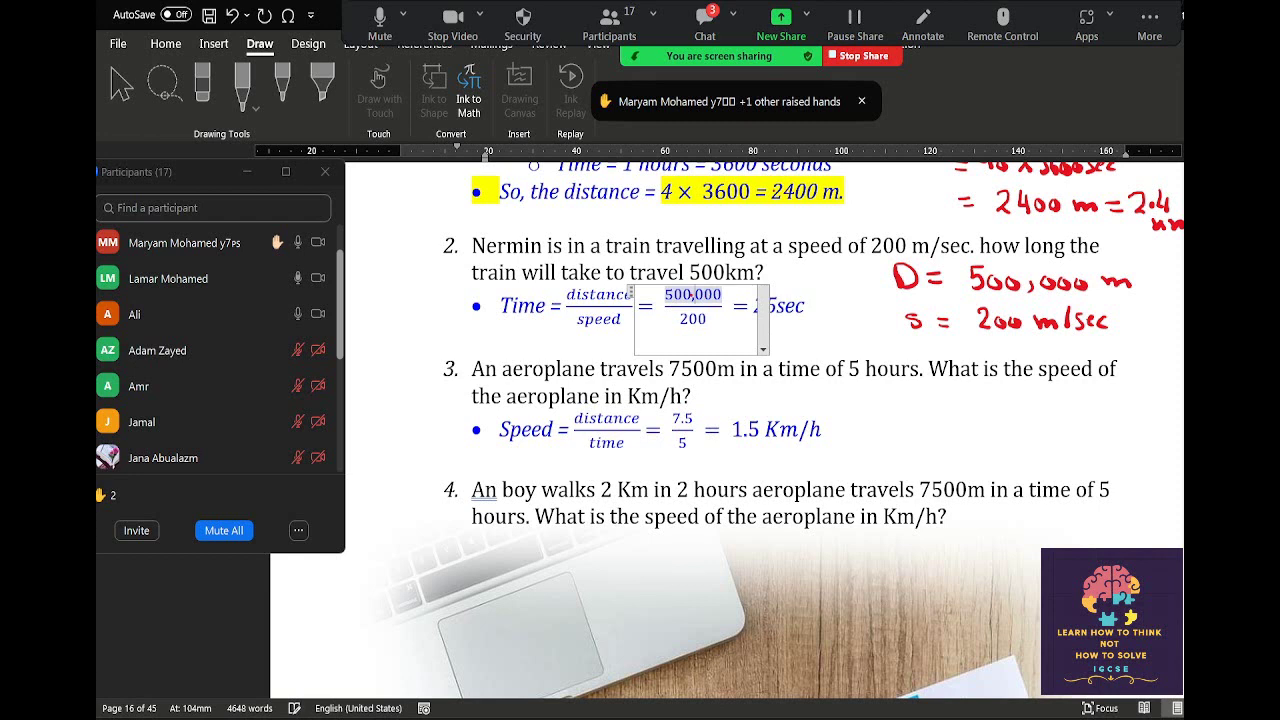
key("Down")
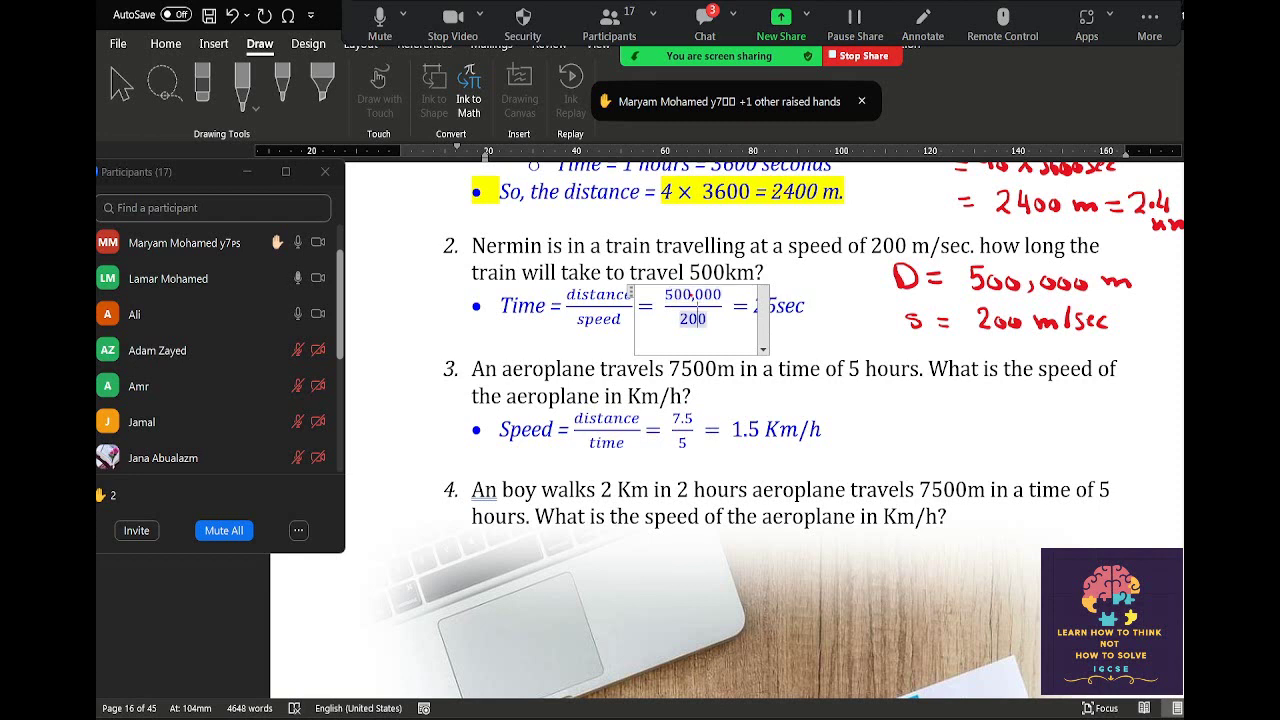
Replace the 25sec result with 2500sec.
left_click(808, 345)
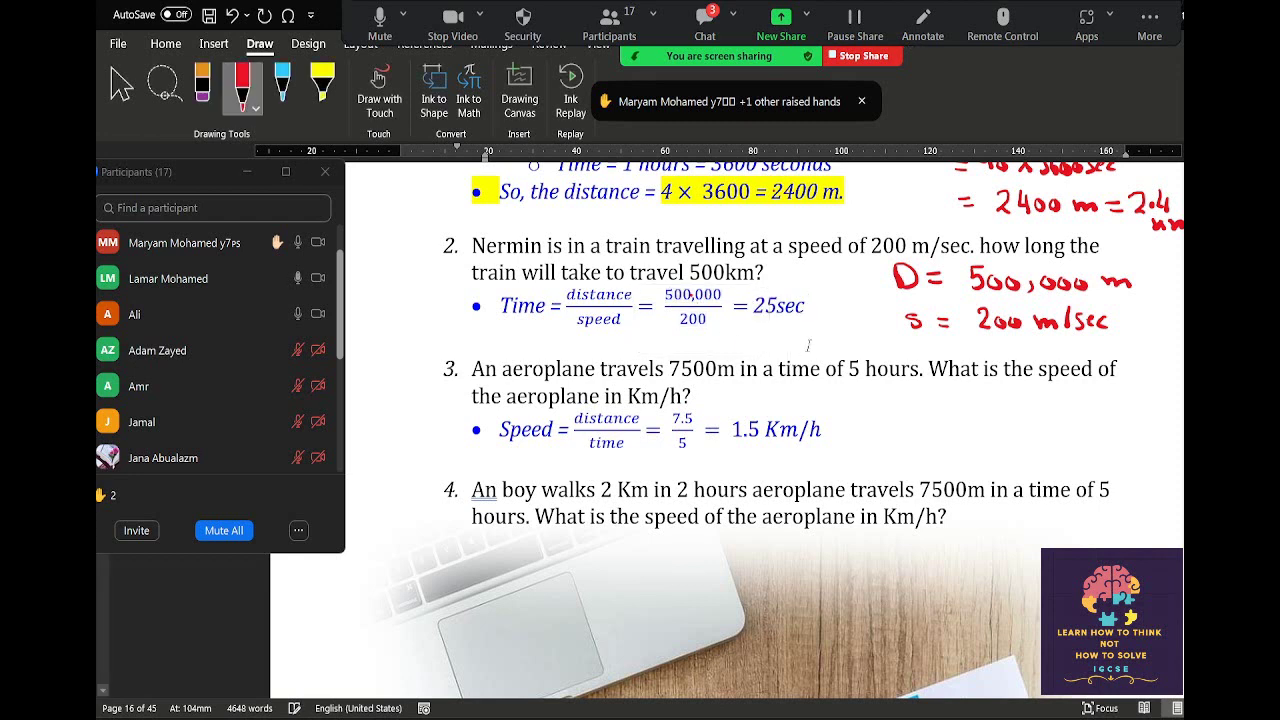
key("Left")
key("Left")
key("Left")
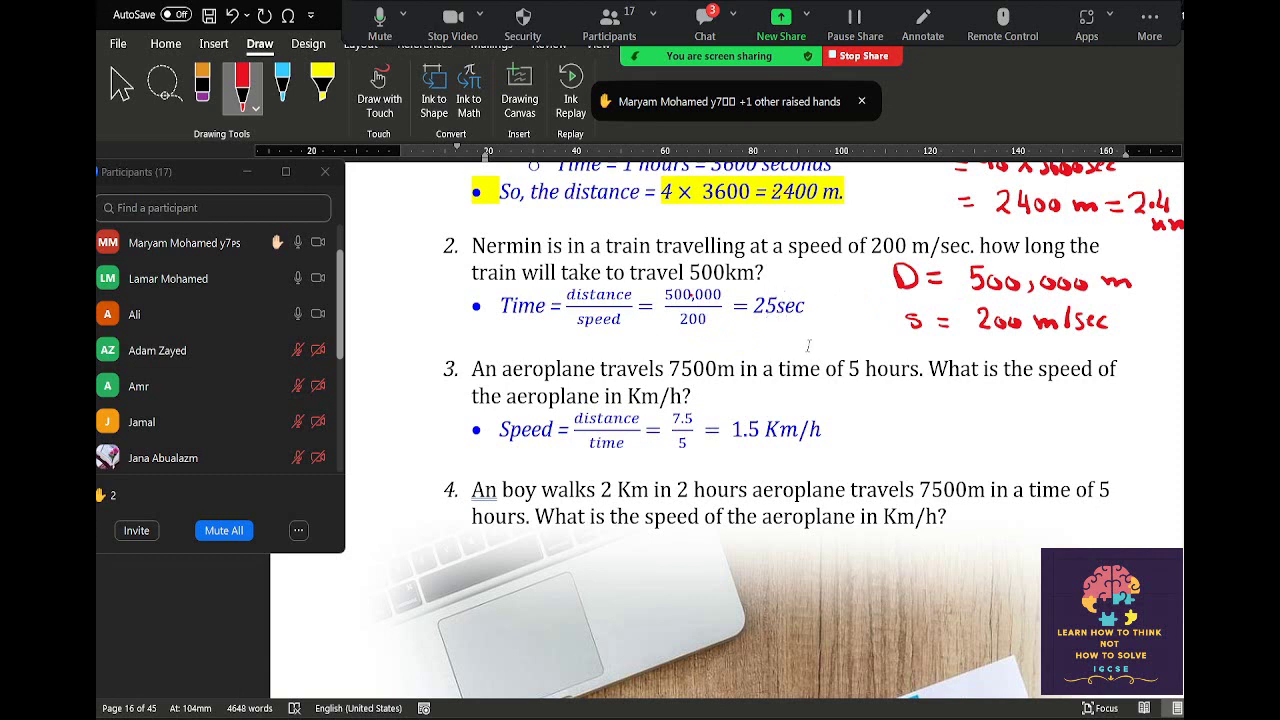
key("BackSpace")
key("Left")
key("Delete")
type("2500")
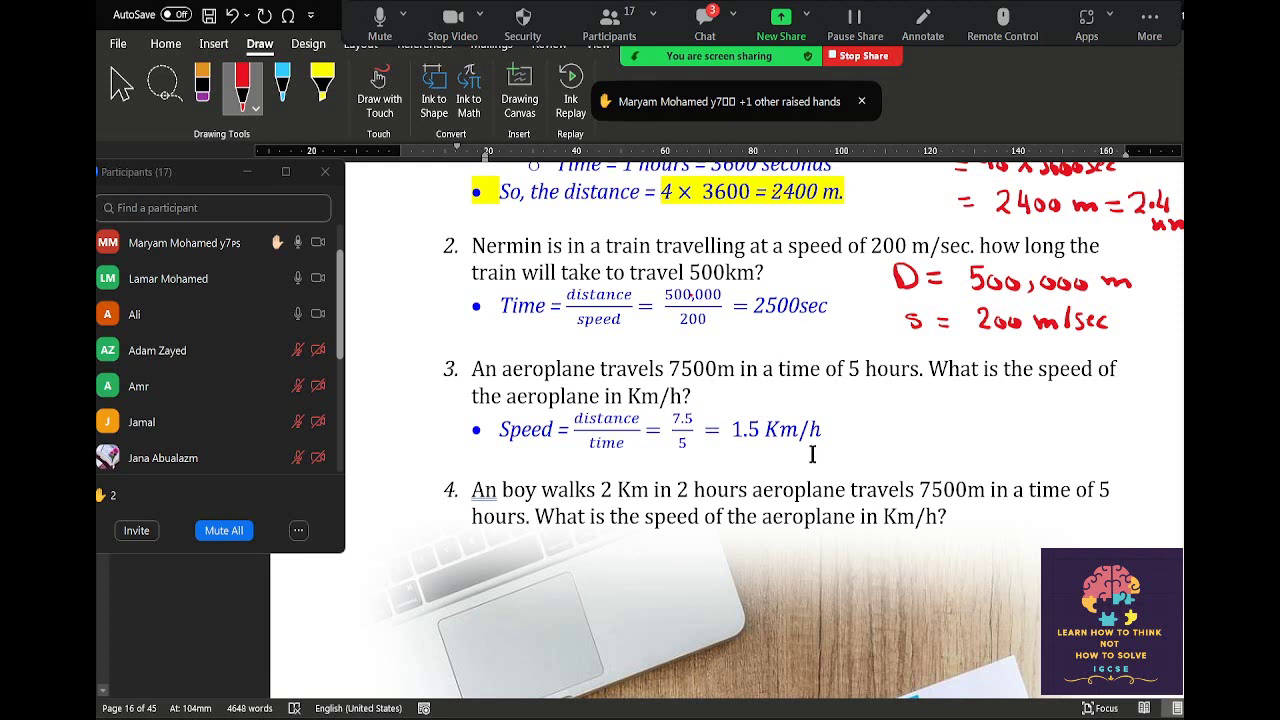
key("alt+Tab")
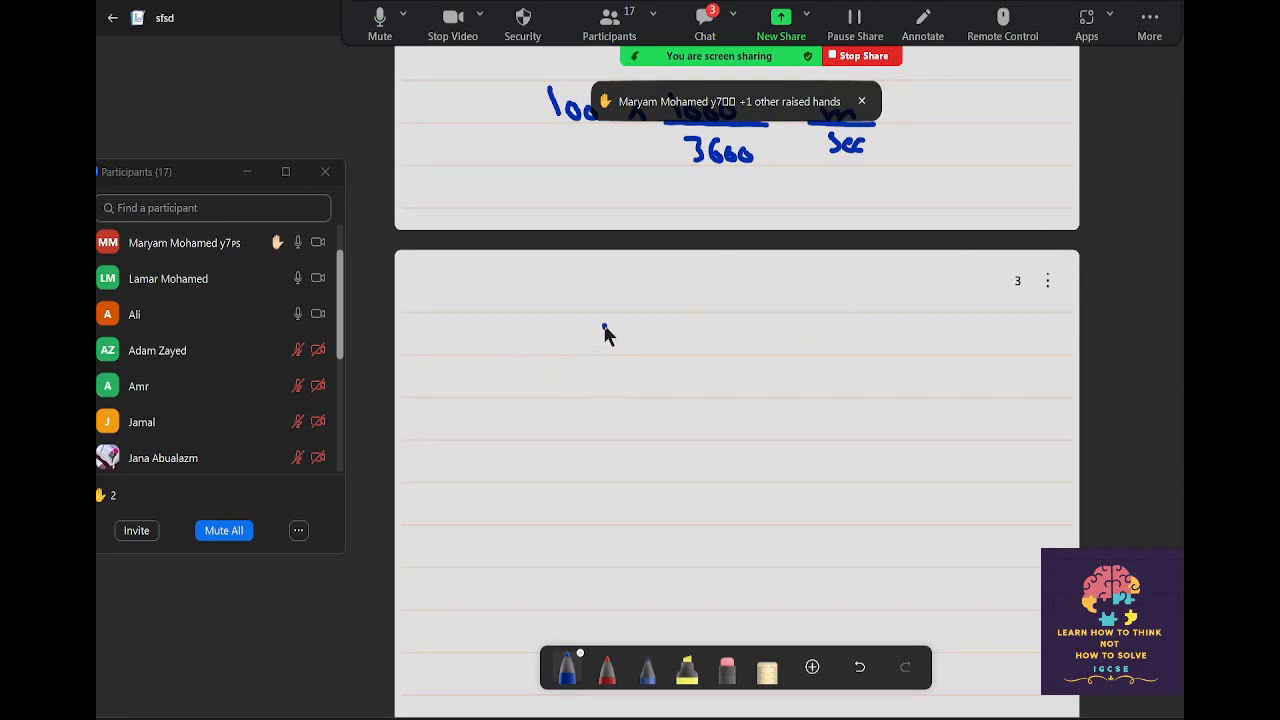
Write the proportion table Hr → Sec, 1 → 60, ? → 2500 in blue ink.
mouse_move(602, 322)
left_mouse_down()
mouse_move(602, 352)
mouse_move(617, 338)
left_mouse_up()
left_click_drag(630, 342, 768, 358)
mouse_move(836, 330)
left_mouse_down()
mouse_move(818, 354)
mouse_move(880, 352)
left_mouse_up()
left_click(619, 374)
mouse_move(619, 374)
left_mouse_down()
mouse_move(626, 396)
mouse_move(838, 386)
left_mouse_up()
left_click_drag(874, 386, 872, 398)
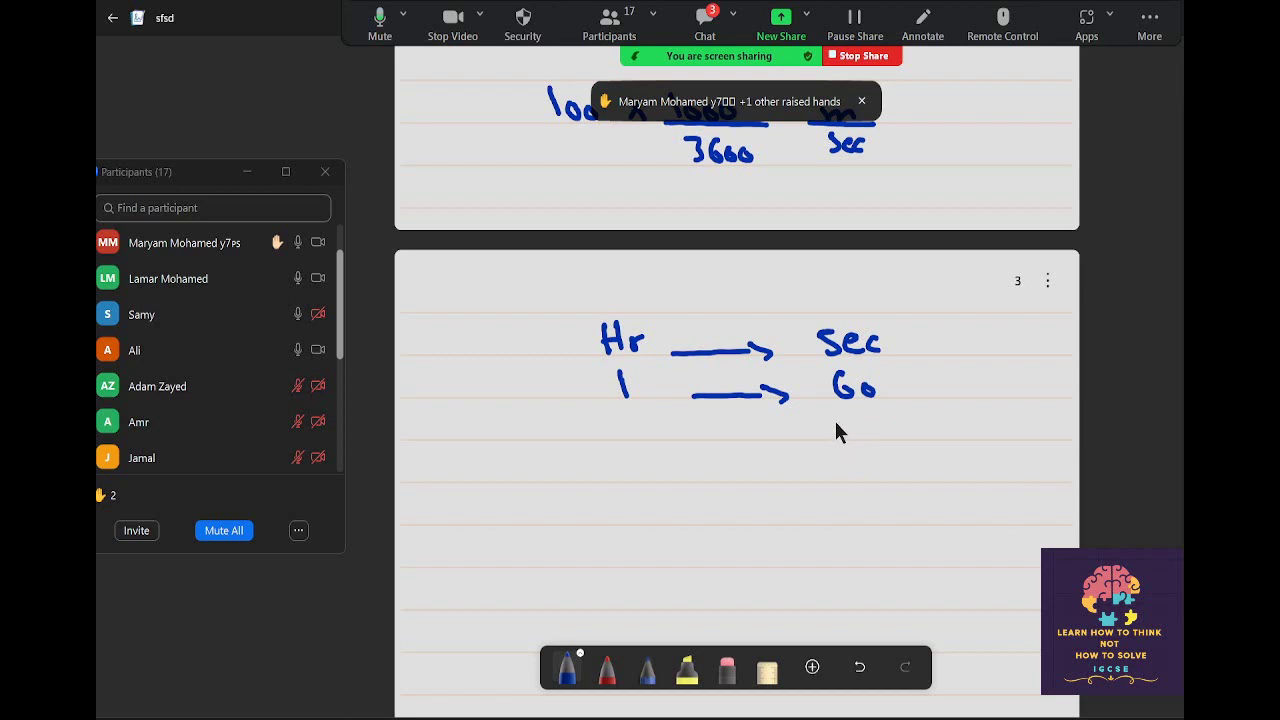
mouse_move(852, 420)
left_mouse_down()
mouse_move(858, 442)
mouse_move(890, 430)
left_mouse_up()
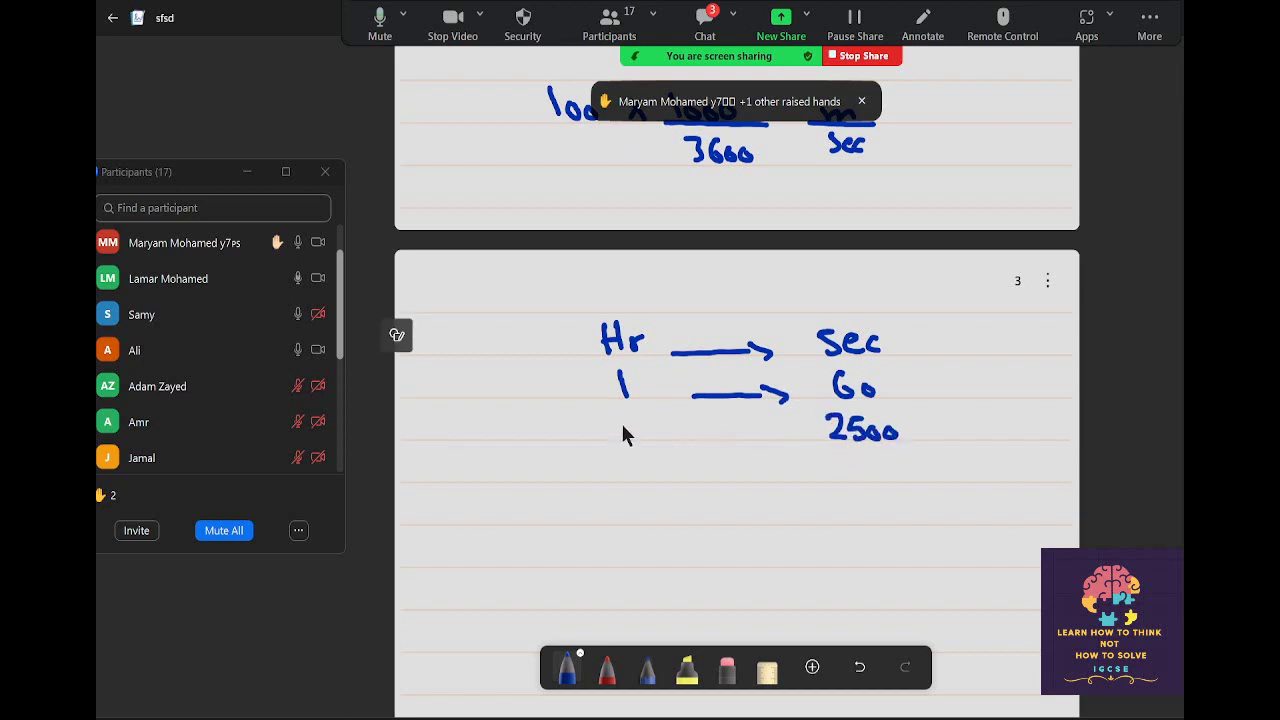
left_click_drag(634, 421, 630, 440)
left_click(643, 449)
In red ink, start the working 2500 × 1 / 60 = below the table.
left_click(607, 668)
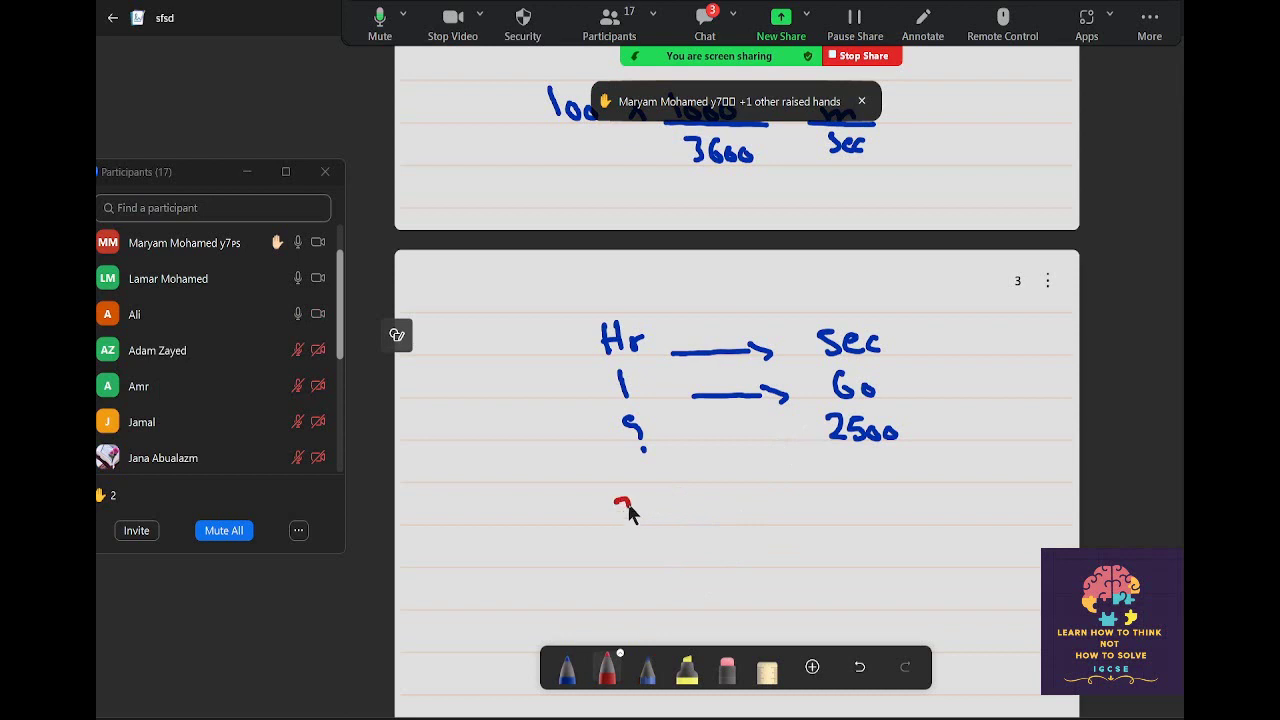
mouse_move(628, 512)
left_mouse_down()
mouse_move(644, 518)
mouse_move(661, 496)
mouse_move(669, 506)
left_mouse_up()
mouse_move(686, 504)
left_mouse_down()
mouse_move(690, 516)
mouse_move(686, 504)
left_mouse_up()
mouse_move(717, 504)
left_mouse_down()
mouse_move(731, 519)
mouse_move(717, 519)
mouse_move(768, 521)
left_mouse_up()
mouse_move(692, 541)
left_mouse_down()
mouse_move(681, 560)
mouse_move(706, 552)
left_mouse_up()
left_click_drag(778, 515, 796, 523)
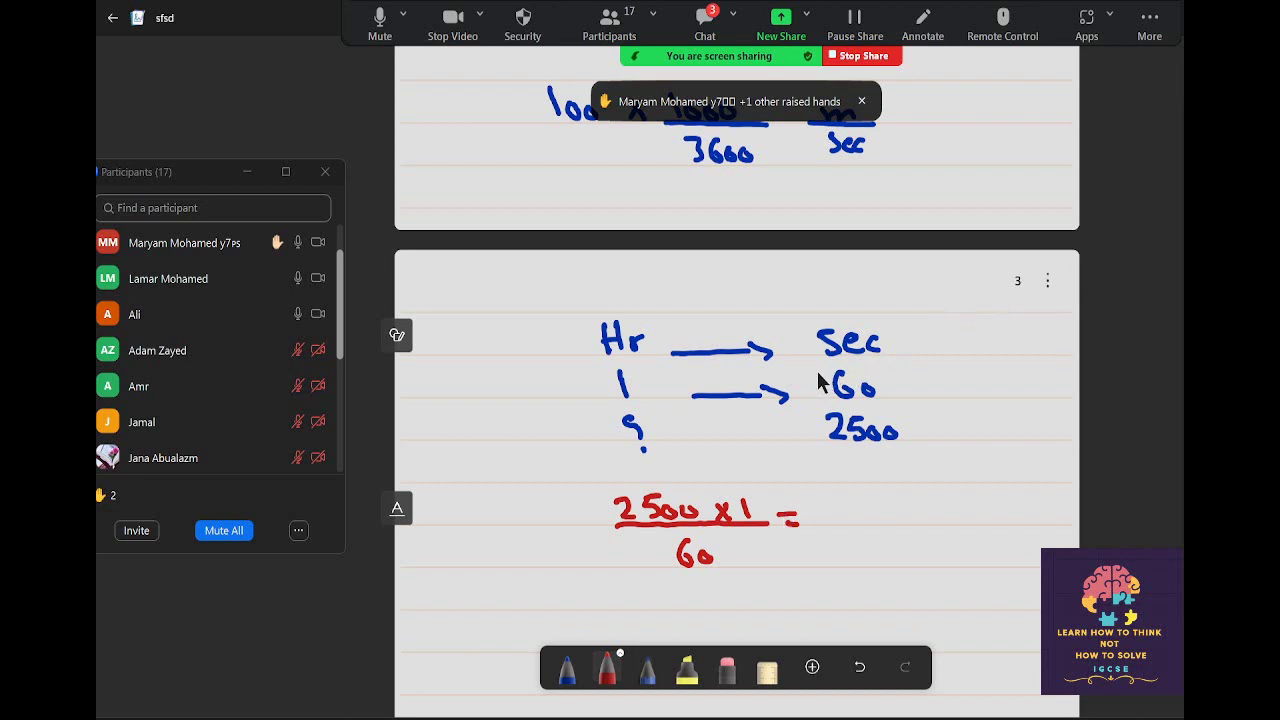
In red, correct 60 to 3600, write the answer 0.69 hr, and label 2500 as Sec.
mouse_move(816, 373)
left_mouse_down()
mouse_move(818, 400)
mouse_move(884, 392)
mouse_move(848, 397)
left_mouse_up()
left_click(883, 390)
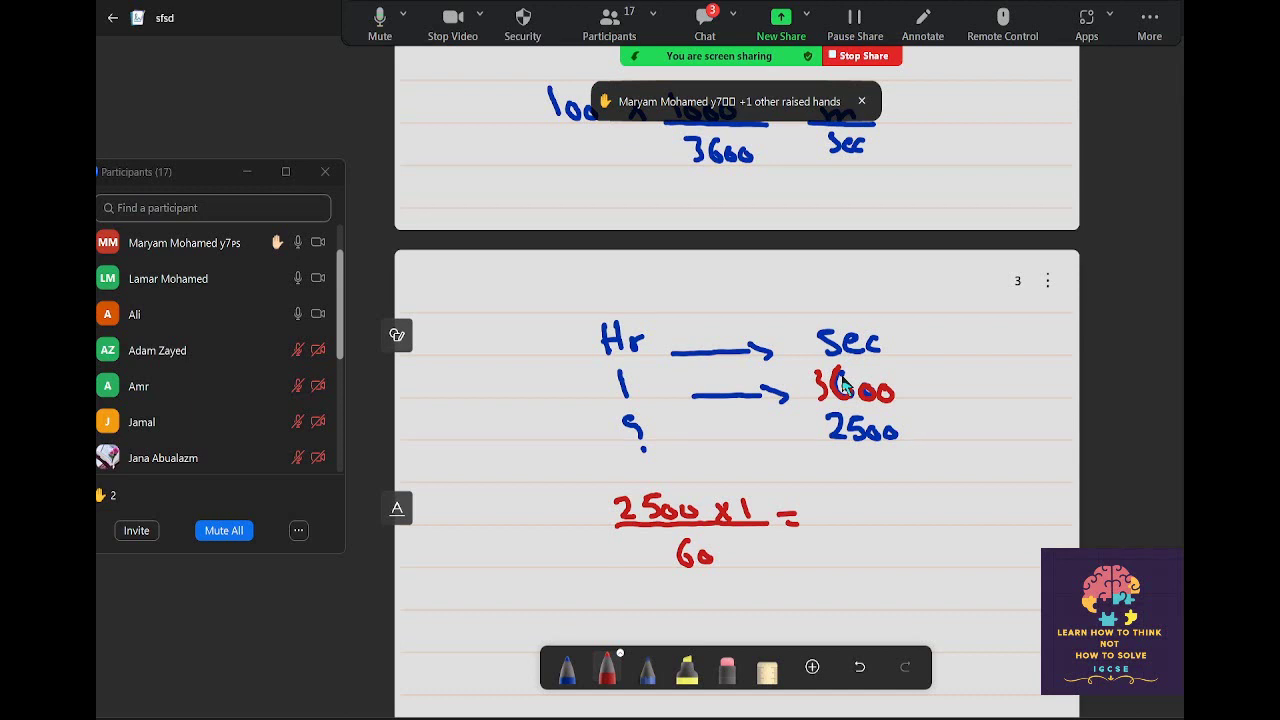
mouse_move(858, 503)
left_mouse_down()
mouse_move(942, 524)
mouse_move(995, 517)
left_mouse_up()
left_click(890, 522)
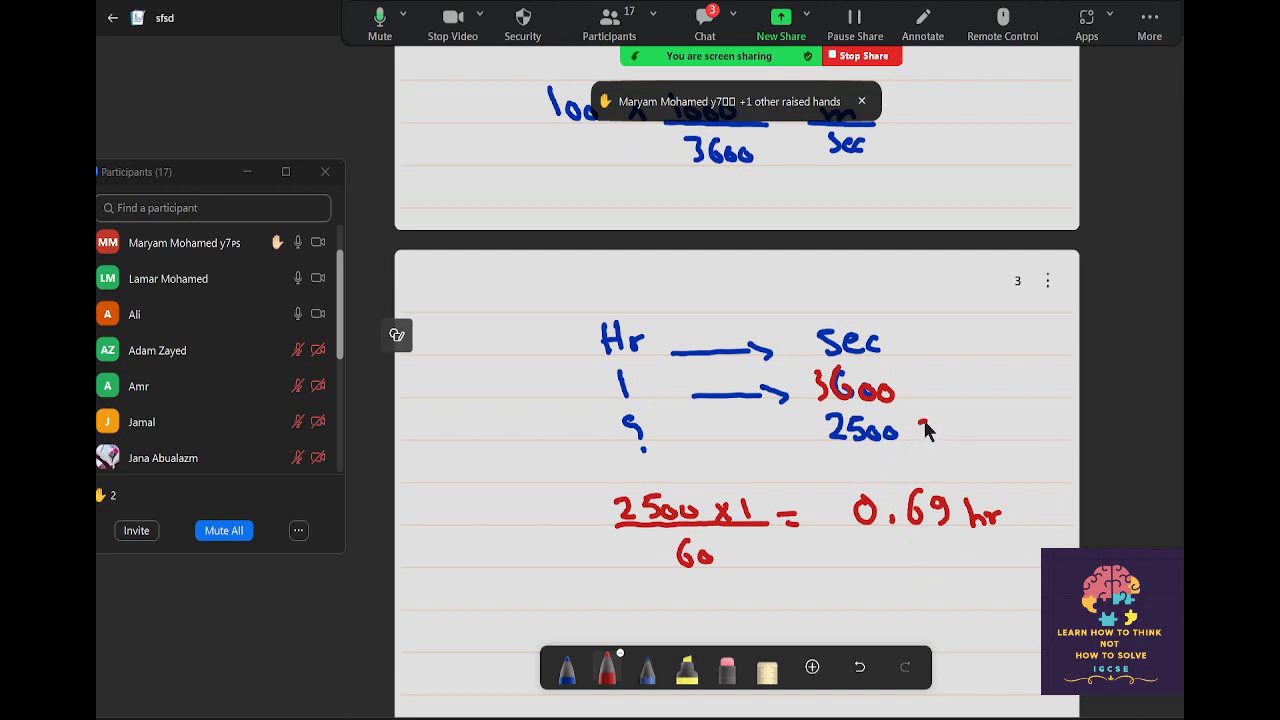
mouse_move(927, 421)
left_mouse_down()
mouse_move(917, 441)
mouse_move(941, 441)
left_mouse_up()
left_click_drag(953, 430, 951, 440)
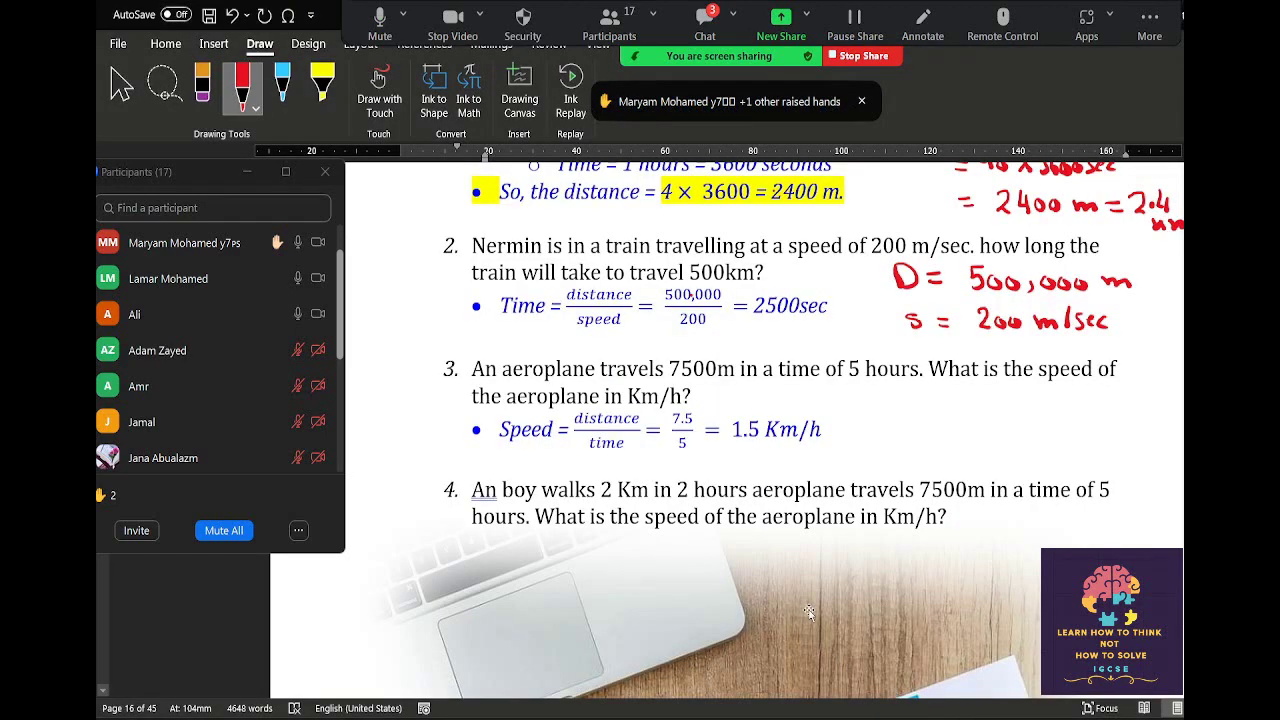
Scroll to question 3 and ink D = 7.5 km and t = 5hr beside it in red.
scroll(757, 345, "down", 4)
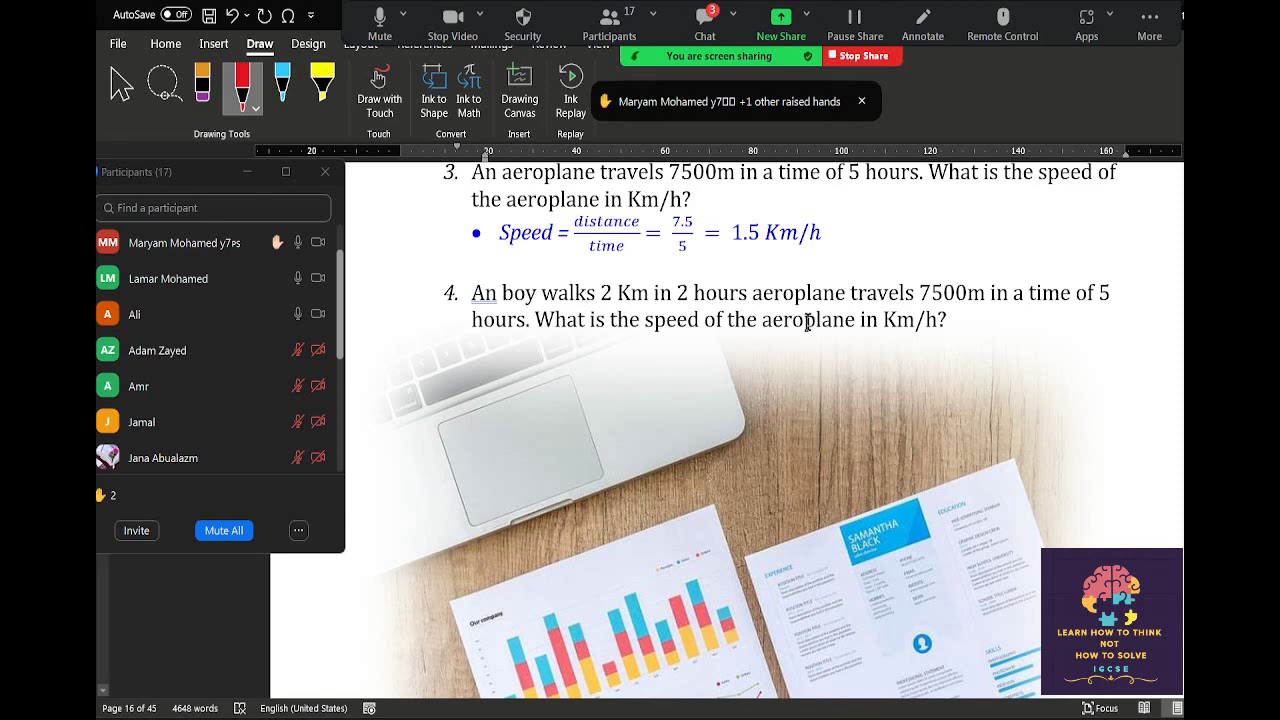
scroll(808, 322, "up", 1)
scroll(808, 322, "down", 1)
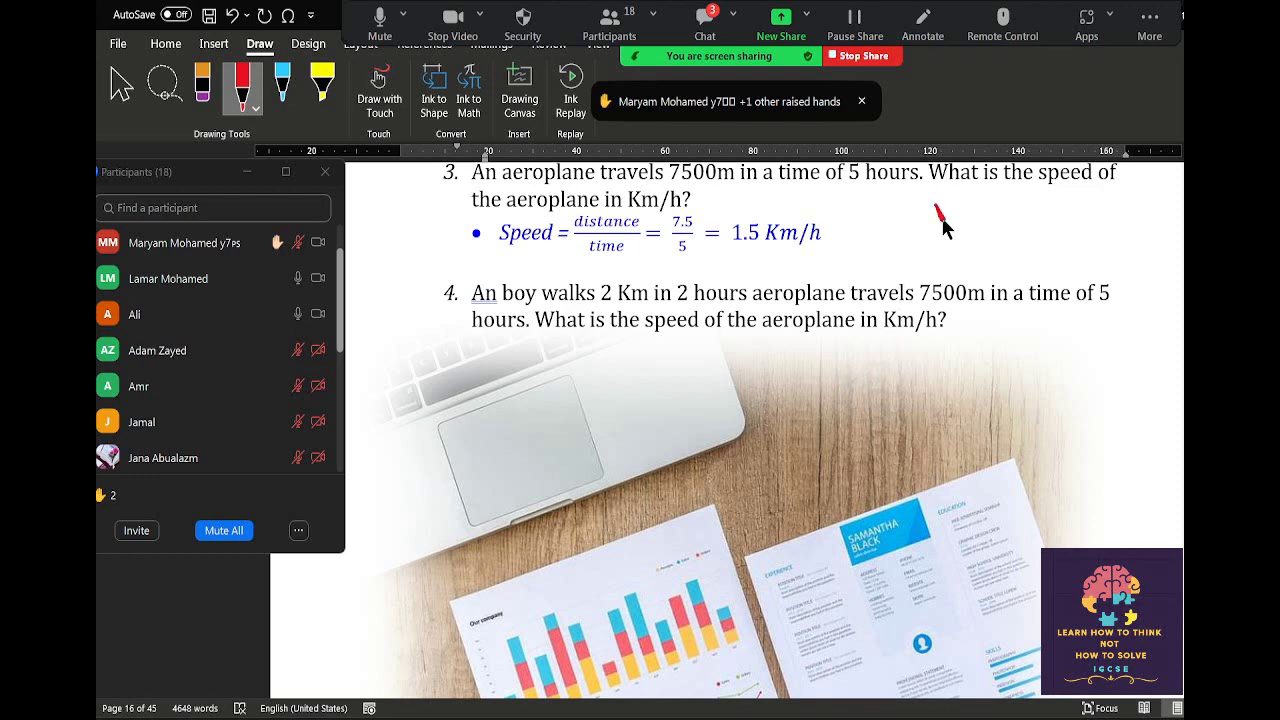
mouse_move(937, 204)
left_mouse_down()
mouse_move(939, 222)
mouse_move(967, 211)
left_mouse_up()
left_click_drag(958, 219, 1015, 219)
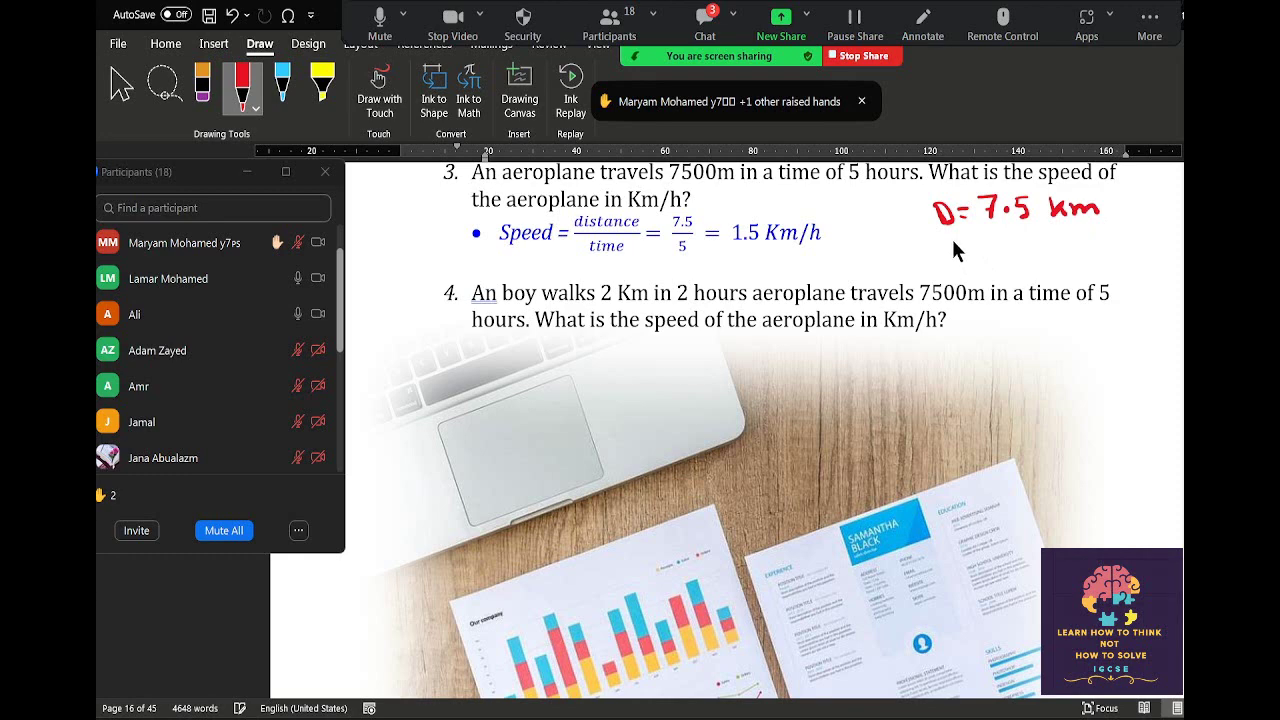
mouse_move(955, 243)
left_mouse_down()
mouse_move(966, 258)
mouse_move(1045, 249)
left_mouse_up()
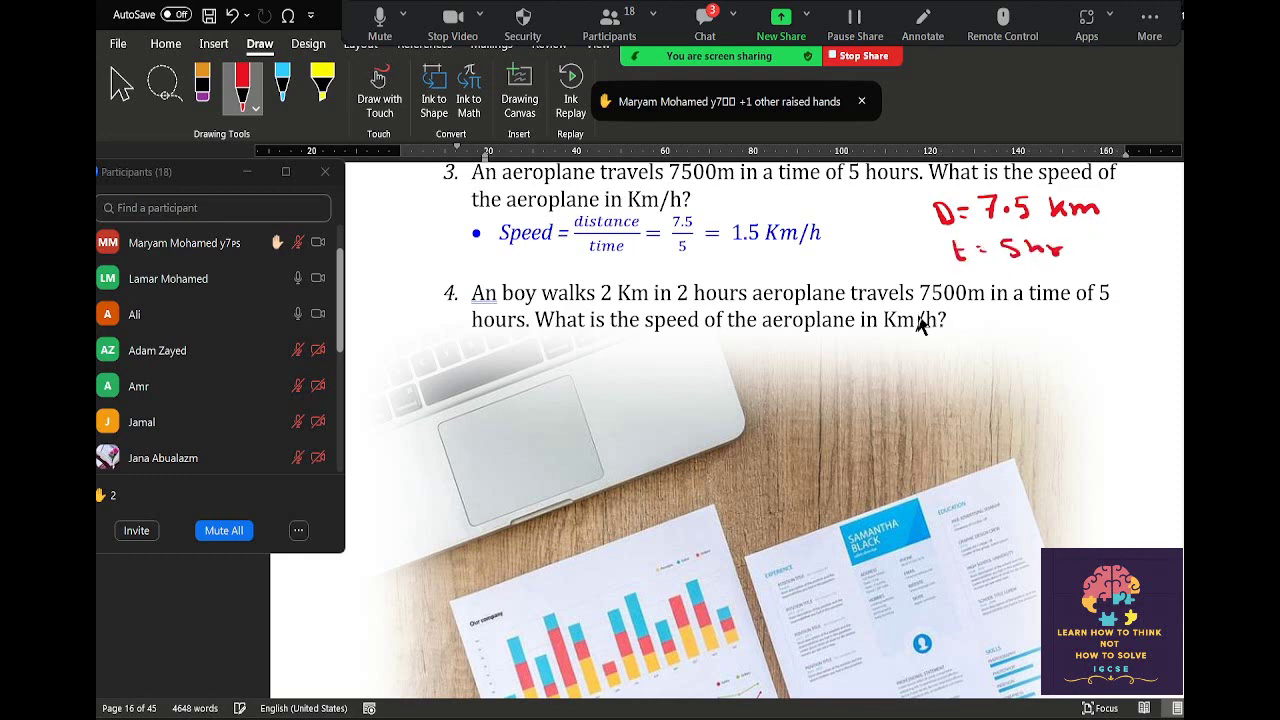
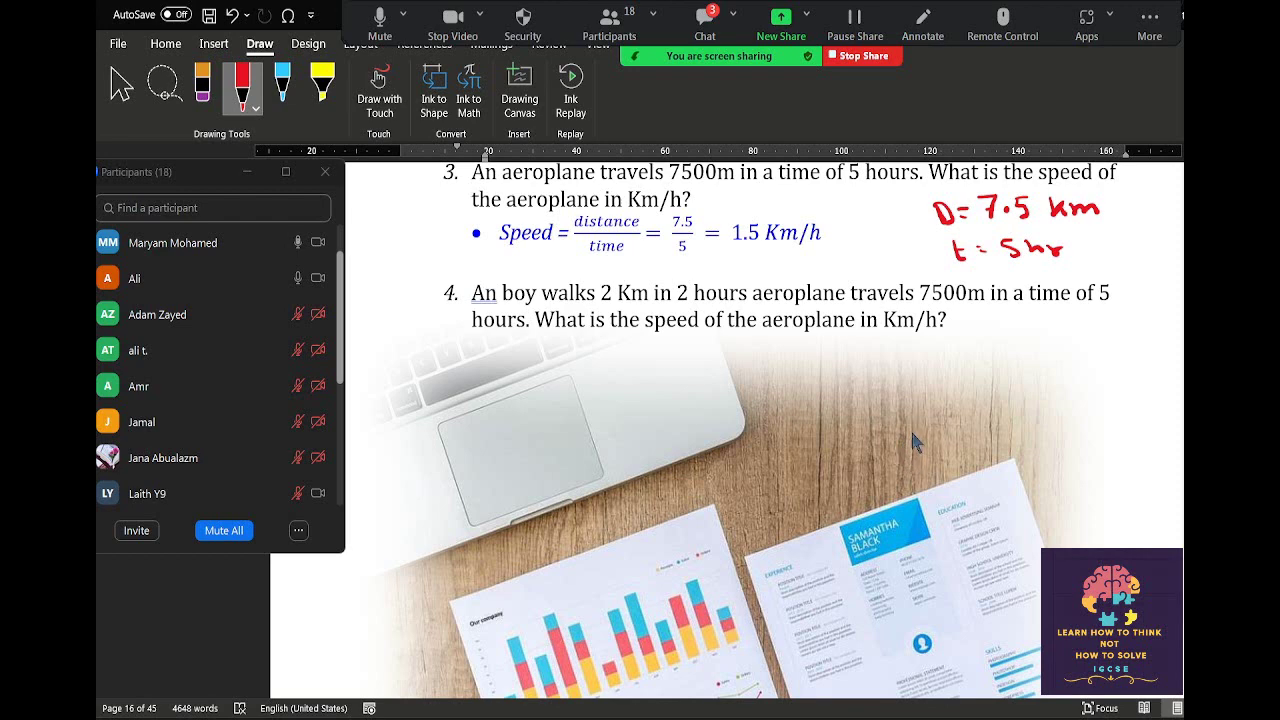
Handwrite D = 7.5 km above t = 5 hr in red, right of question 4.
scroll(950, 331, "down", 1)
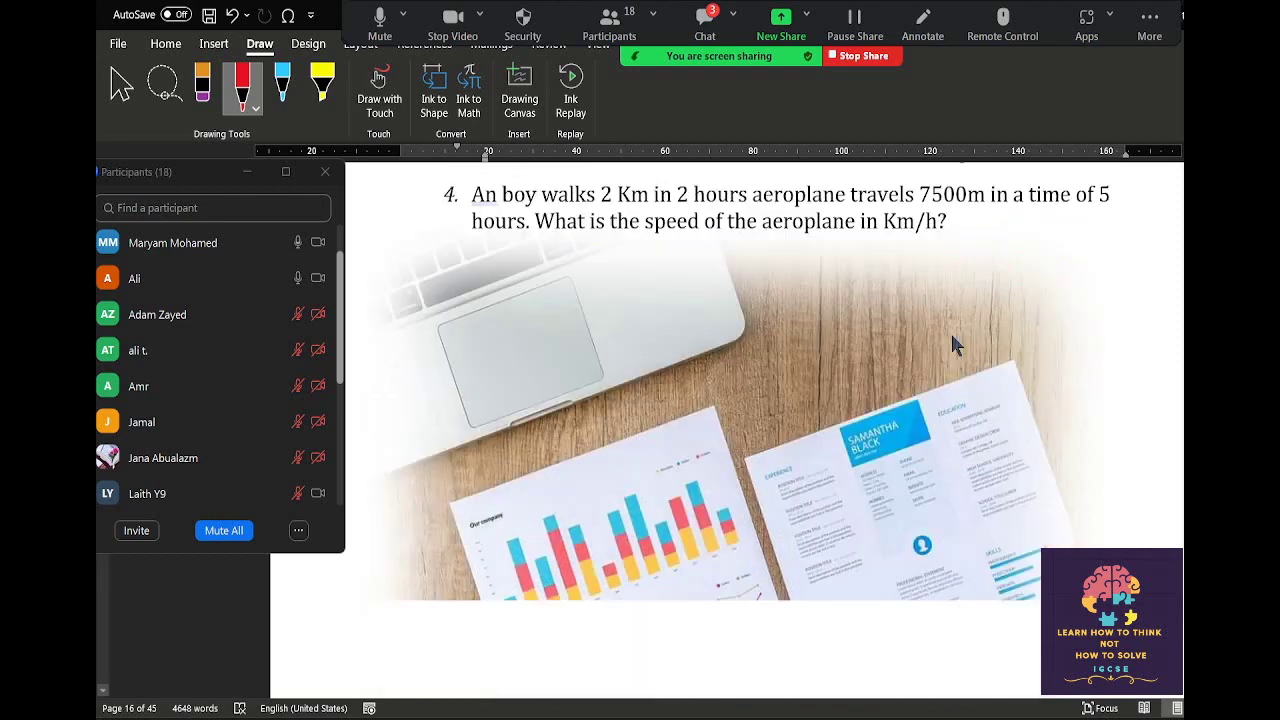
scroll(950, 331, "up", 1)
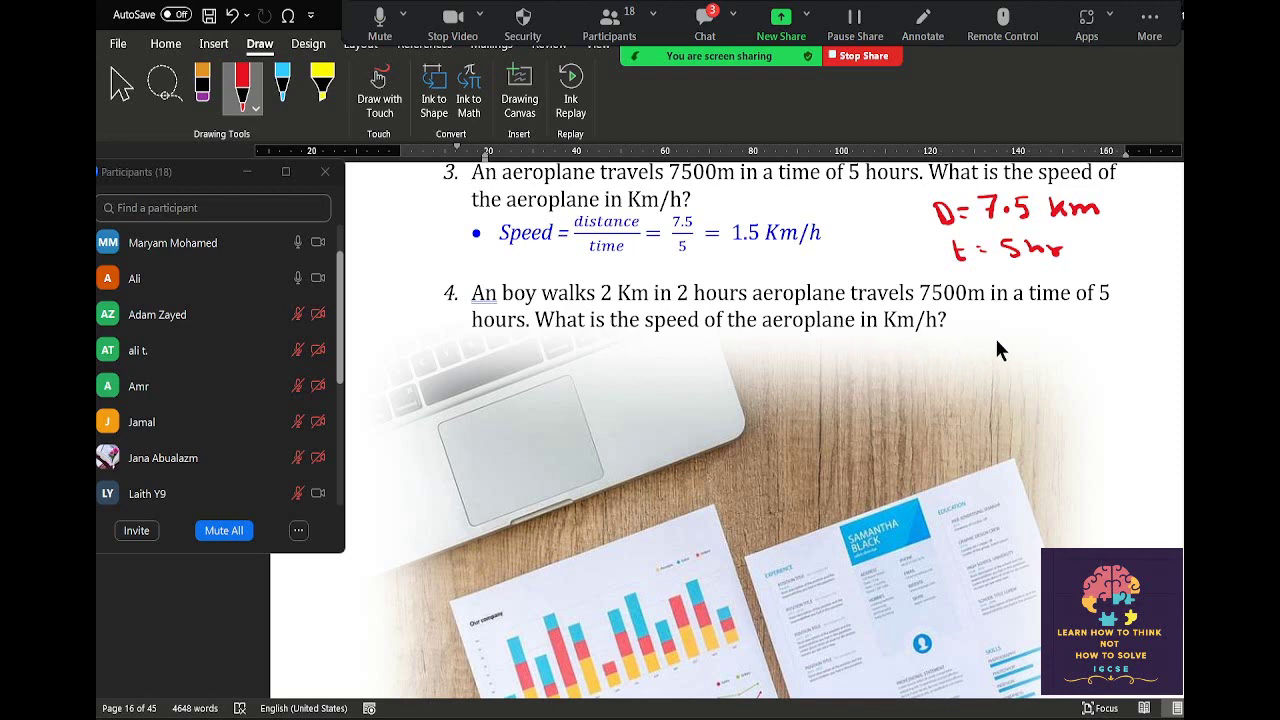
left_click_drag(974, 350, 977, 378)
mouse_move(1036, 346)
left_mouse_down()
mouse_move(1030, 372)
mouse_move(1098, 360)
mouse_move(1131, 370)
left_mouse_up()
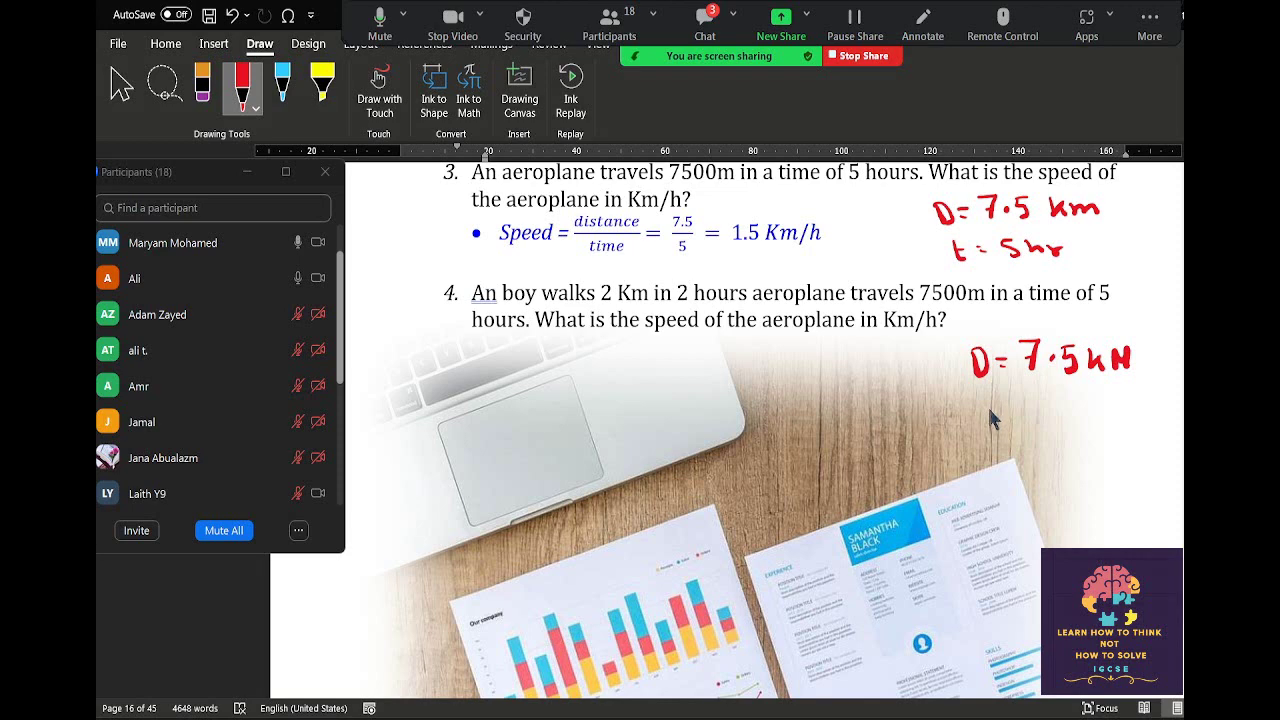
mouse_move(984, 400)
left_mouse_down()
mouse_move(993, 427)
mouse_move(995, 408)
mouse_move(1031, 428)
mouse_move(1090, 416)
left_mouse_up()
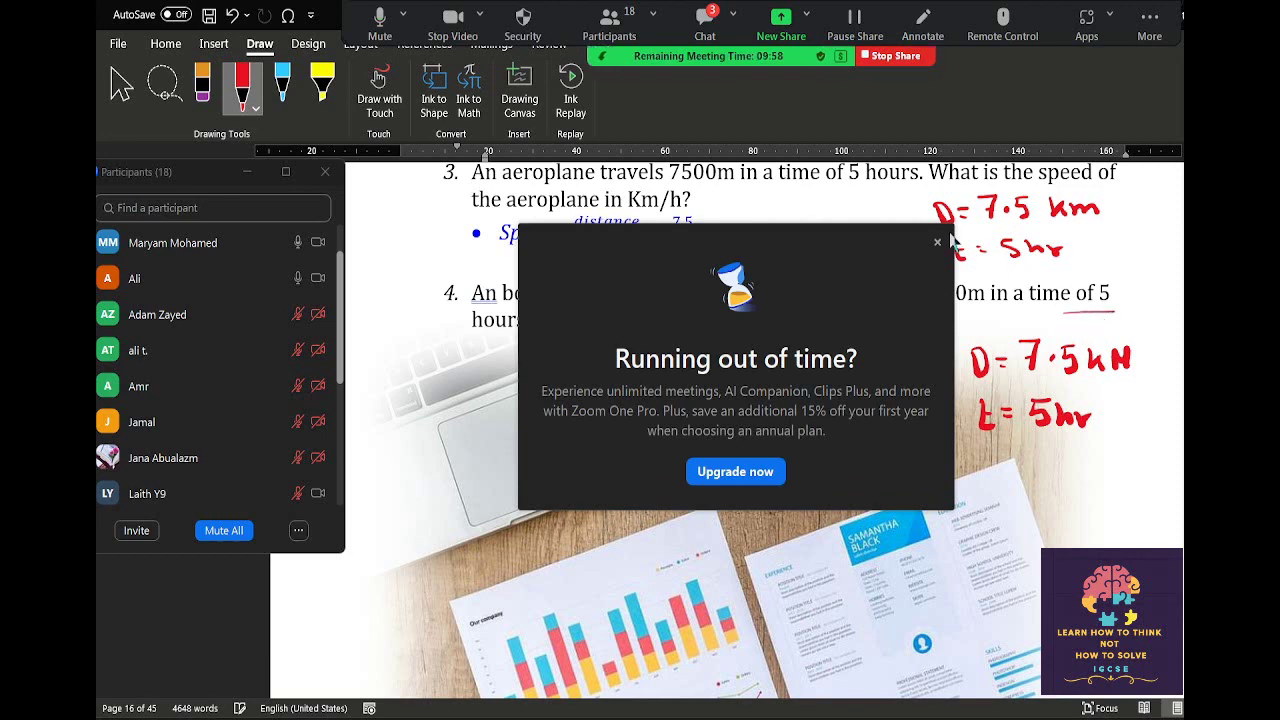
Dismiss the Zoom upgrade popup and write S = D/t in red below the givens.
left_click(937, 241)
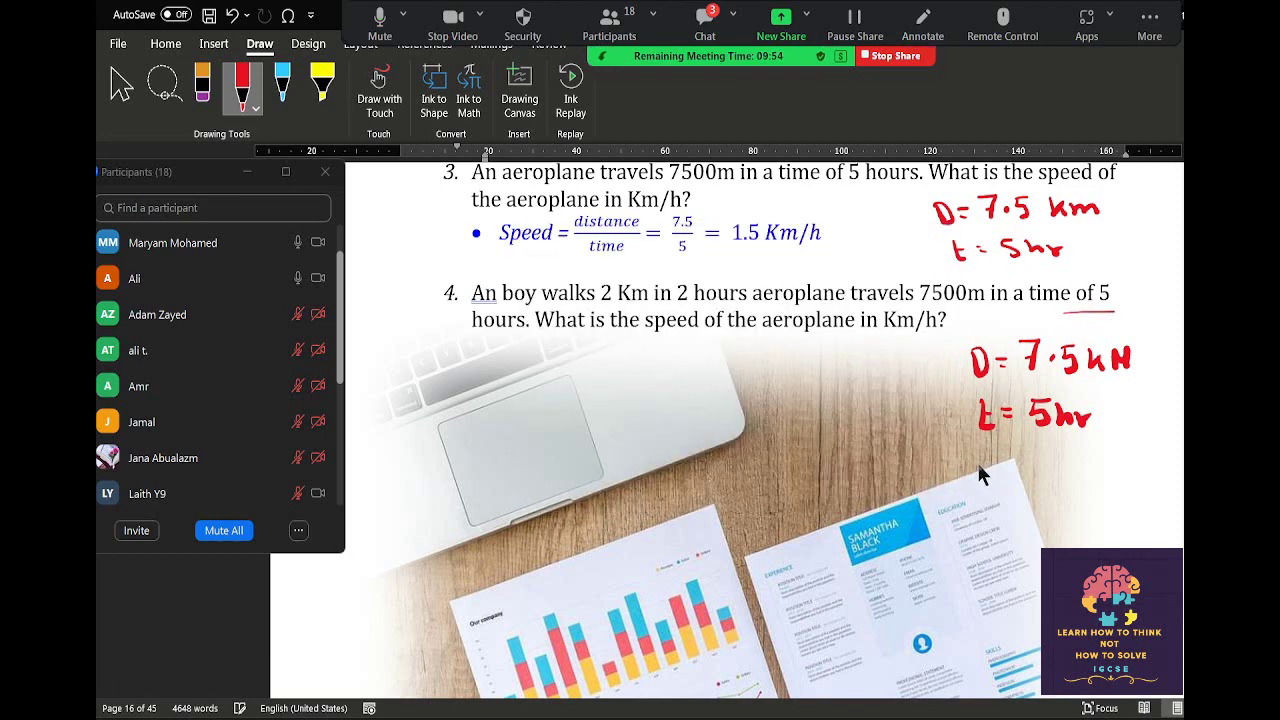
mouse_move(810, 433)
left_mouse_down()
mouse_move(790, 458)
mouse_move(842, 445)
left_mouse_up()
left_click_drag(823, 457, 905, 458)
mouse_move(882, 471)
left_mouse_down()
mouse_move(884, 486)
mouse_move(893, 477)
left_mouse_up()
mouse_move(830, 517)
left_mouse_down()
mouse_move(960, 530)
mouse_move(924, 530)
mouse_move(943, 512)
mouse_move(952, 526)
left_mouse_up()
Substitute 7.5/5 and write the speed result 1.5 km.
left_click_drag(955, 503, 967, 502)
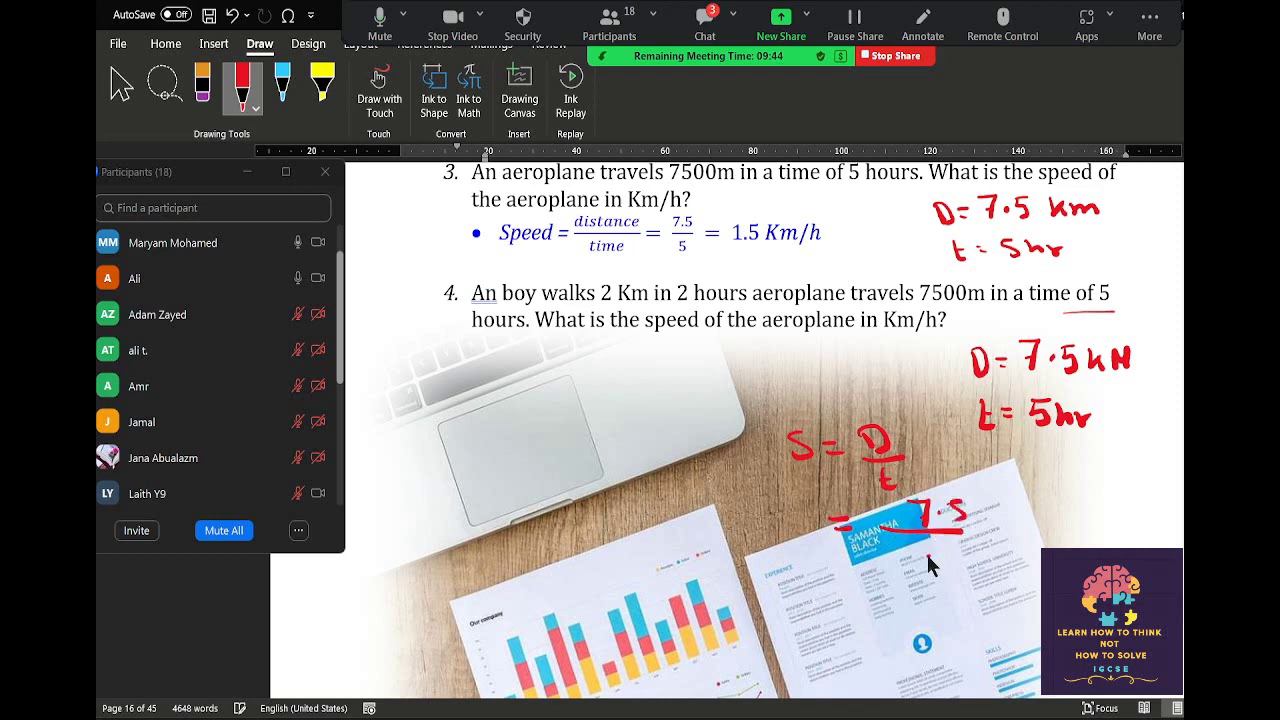
mouse_move(929, 558)
left_mouse_down()
mouse_move(925, 580)
mouse_move(942, 556)
left_mouse_up()
left_click_drag(1092, 516, 1138, 544)
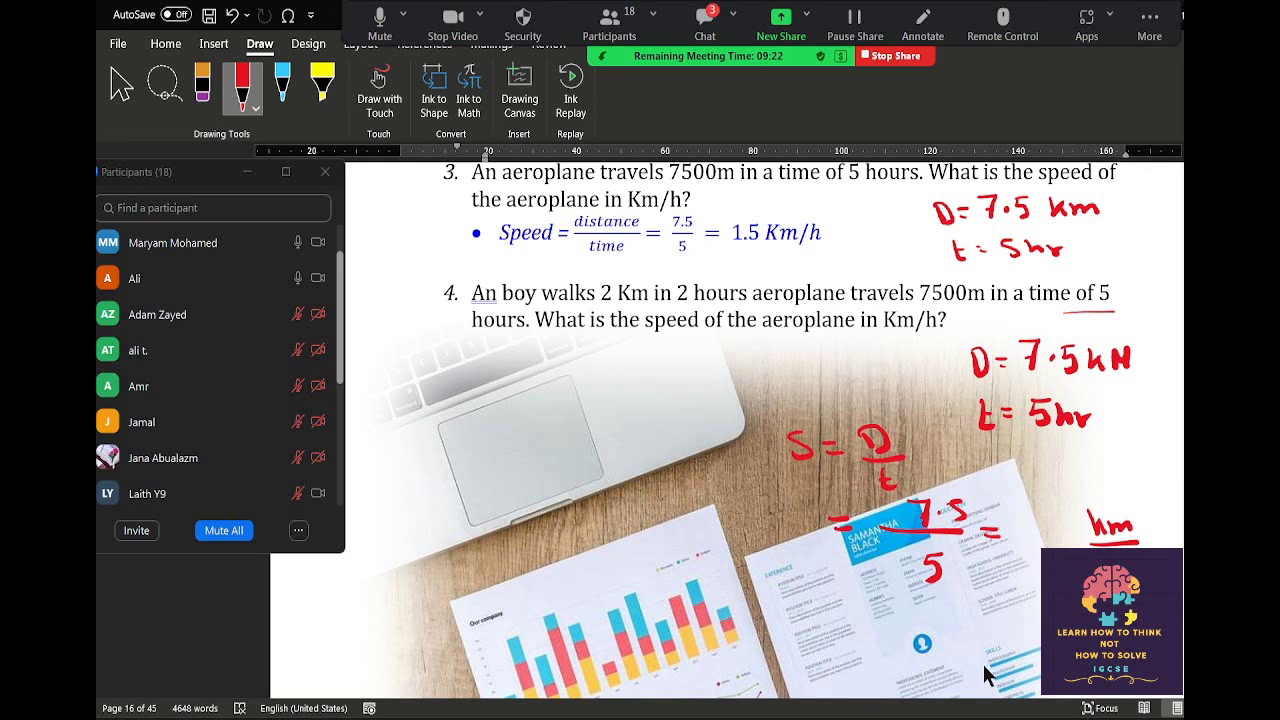
left_click(1040, 534)
left_click_drag(1060, 520, 1046, 544)
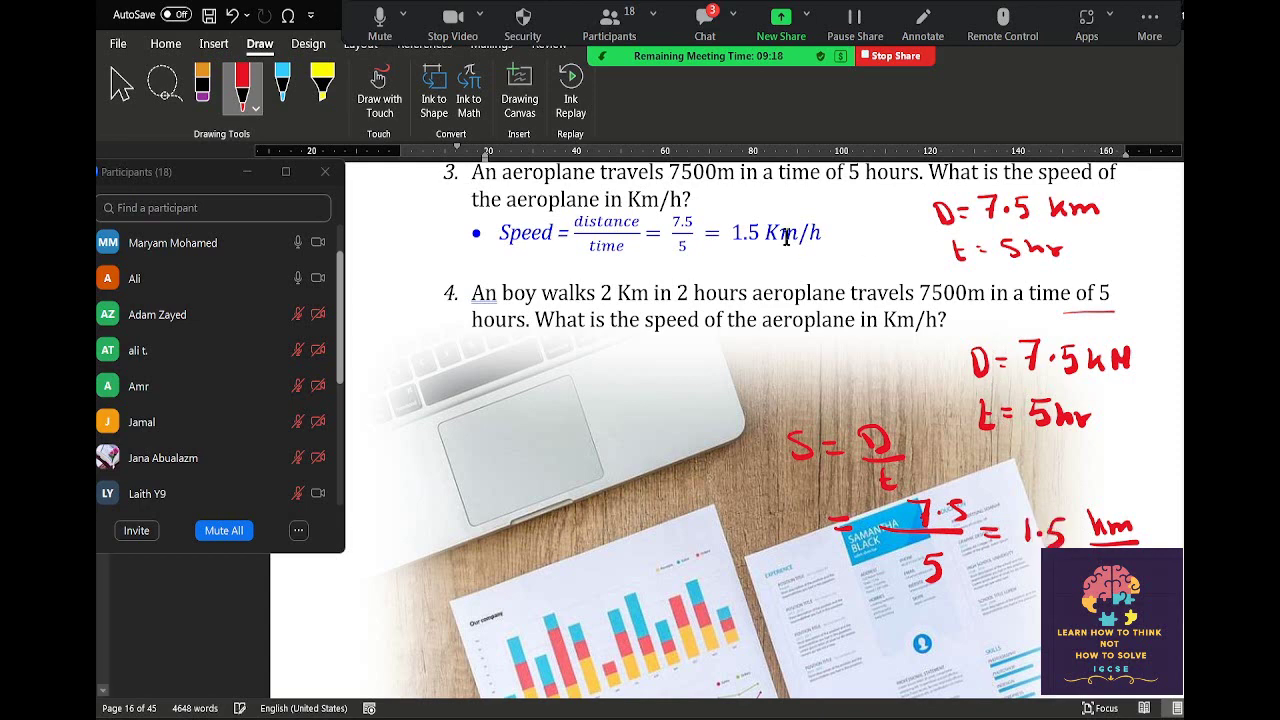
Scroll to the page 17 Exercise and write S = D/t under question 1.
scroll(783, 407, "down", 3)
scroll(780, 409, "down", 2)
scroll(783, 418, "down", 2)
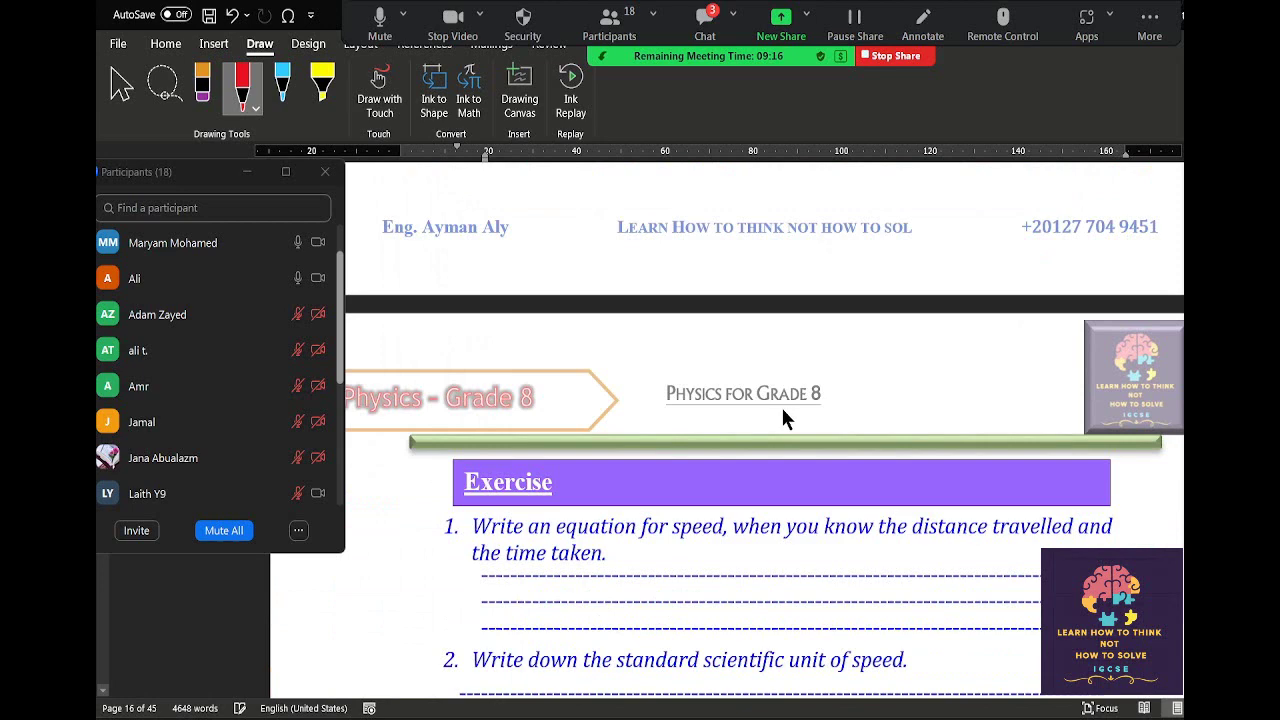
scroll(783, 410, "down", 1)
scroll(784, 408, "down", 1)
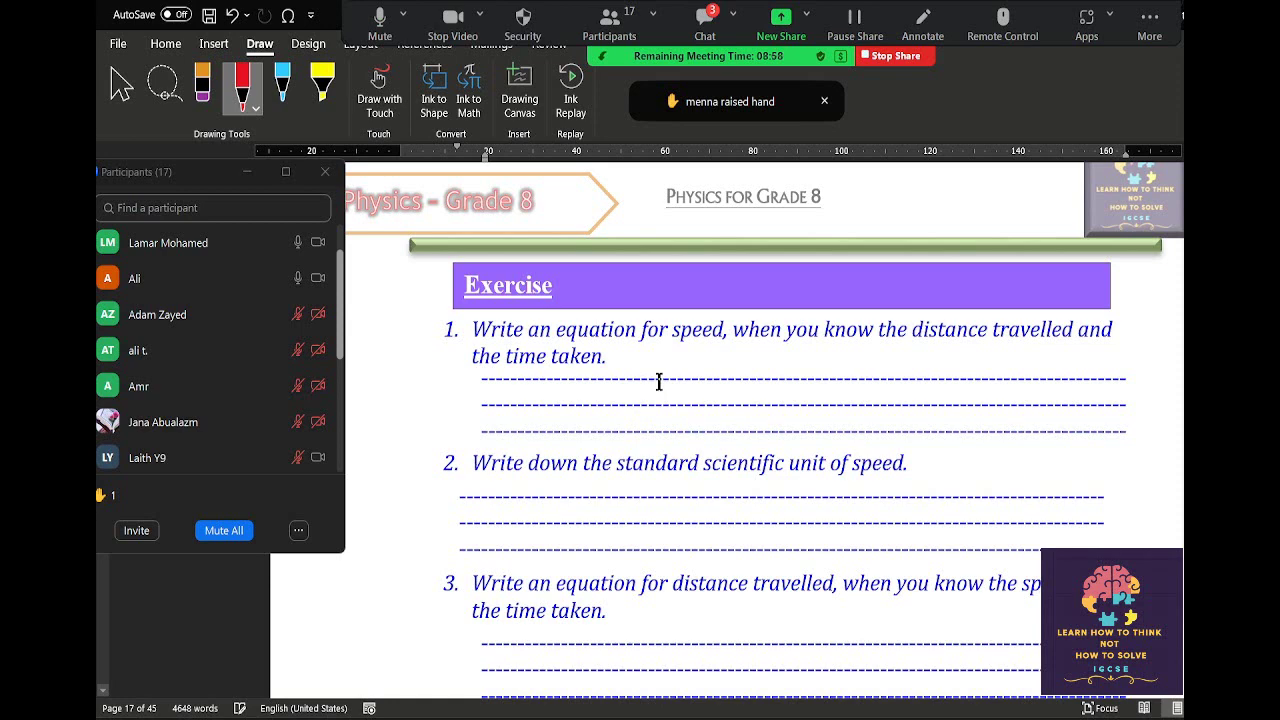
mouse_move(734, 382)
left_mouse_down()
mouse_move(742, 404)
mouse_move(728, 408)
left_mouse_up()
mouse_move(752, 394)
left_mouse_down()
mouse_move(868, 399)
mouse_move(826, 388)
mouse_move(848, 400)
mouse_move(840, 436)
mouse_move(844, 420)
left_mouse_up()
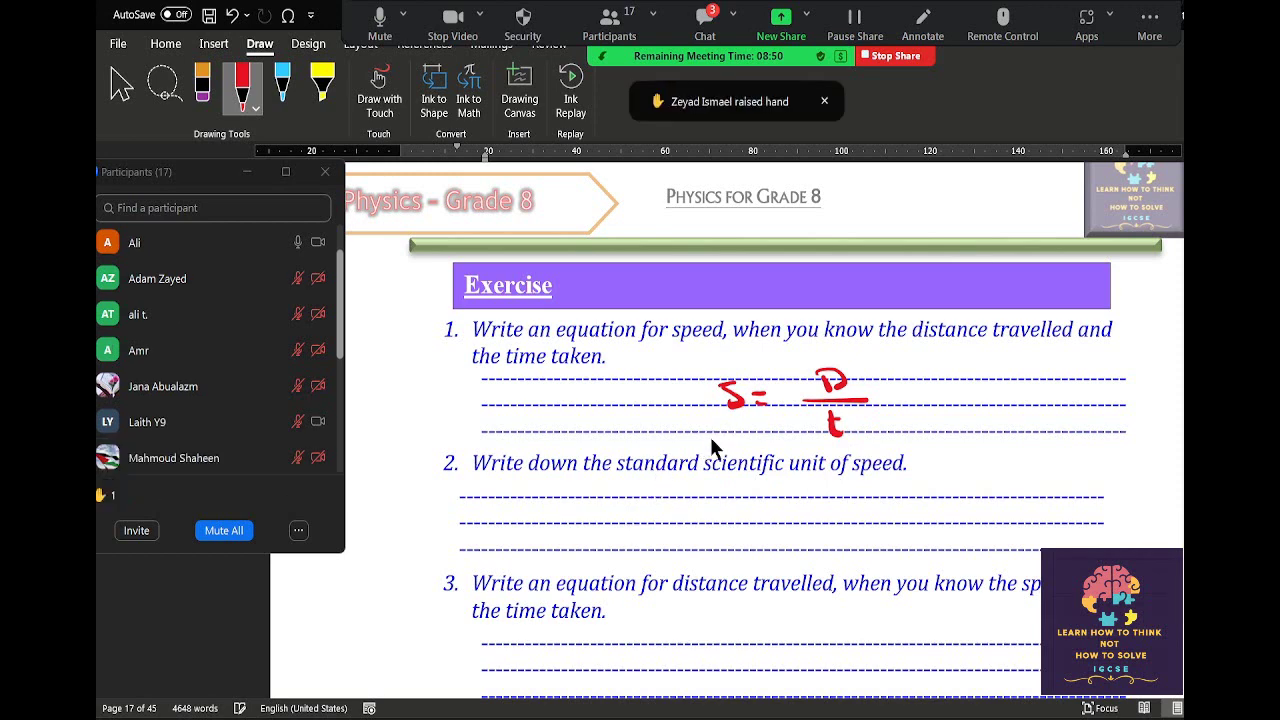
scroll(714, 447, "down", 2)
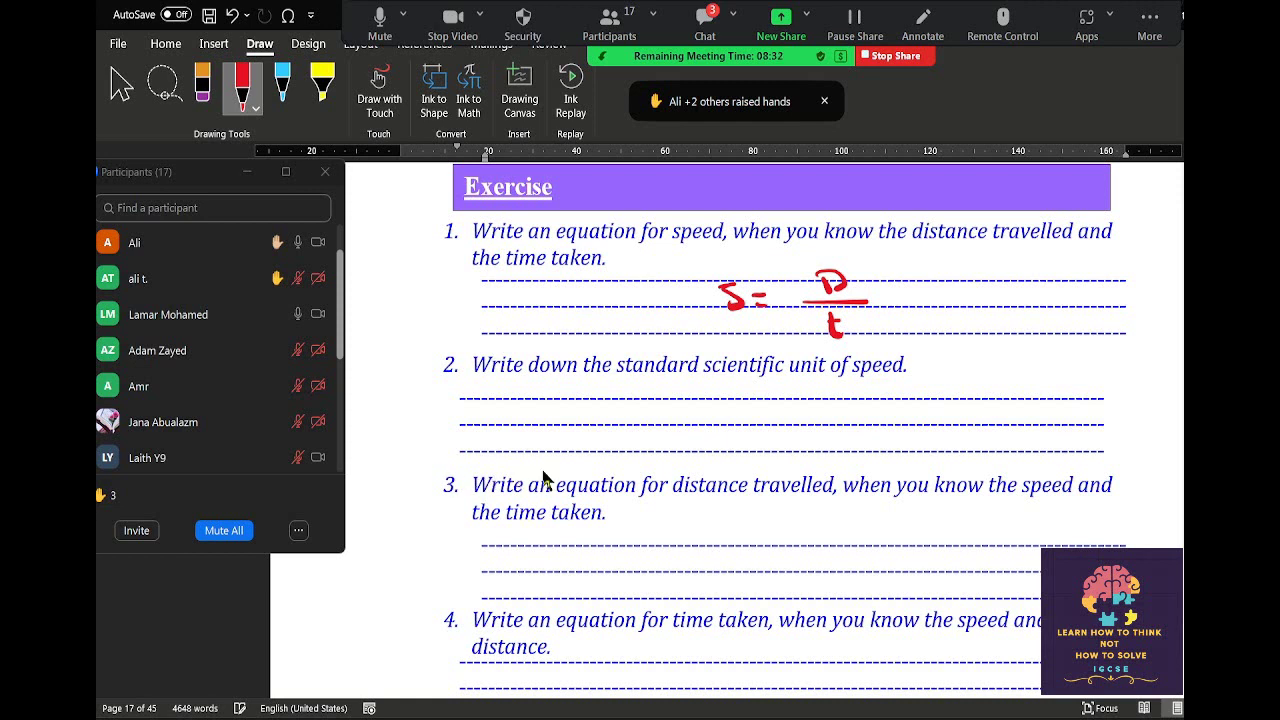
Write m/sec on question 2's answer line as the standard speed unit.
mouse_move(614, 410)
left_mouse_down()
mouse_move(624, 424)
mouse_move(730, 424)
left_mouse_up()
left_click_drag(740, 410, 742, 424)
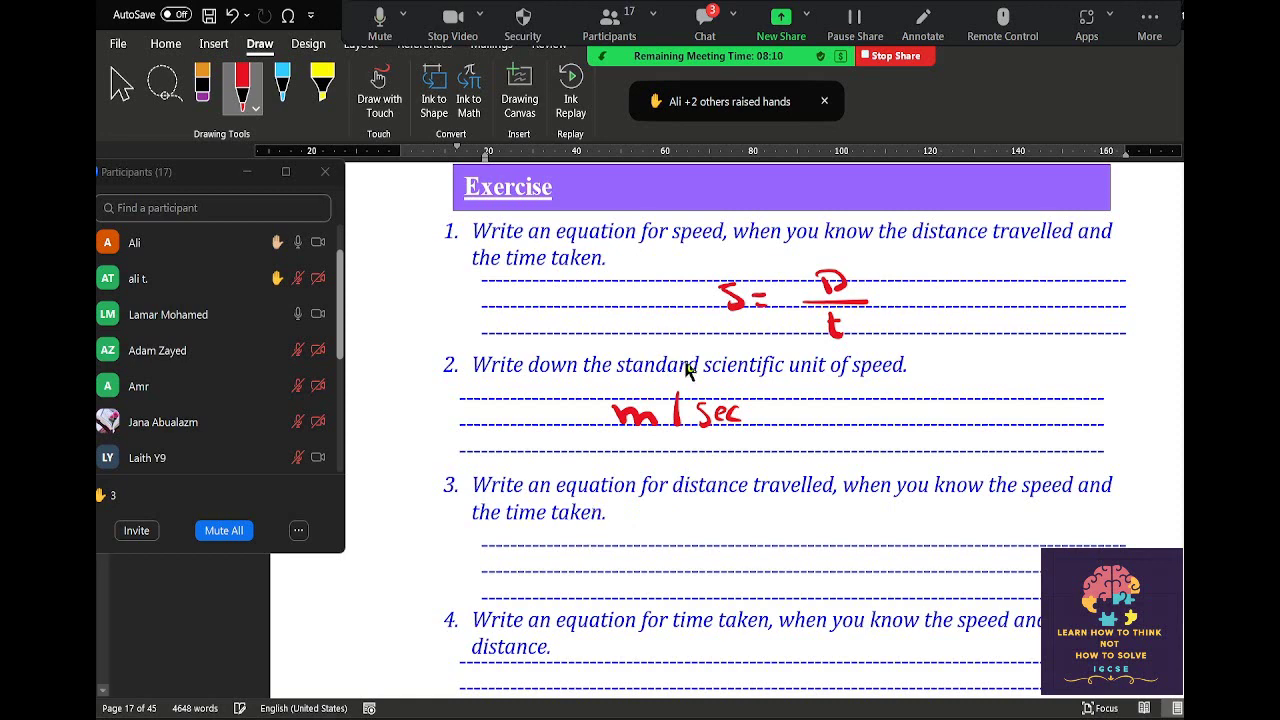
scroll(688, 370, "down", 2)
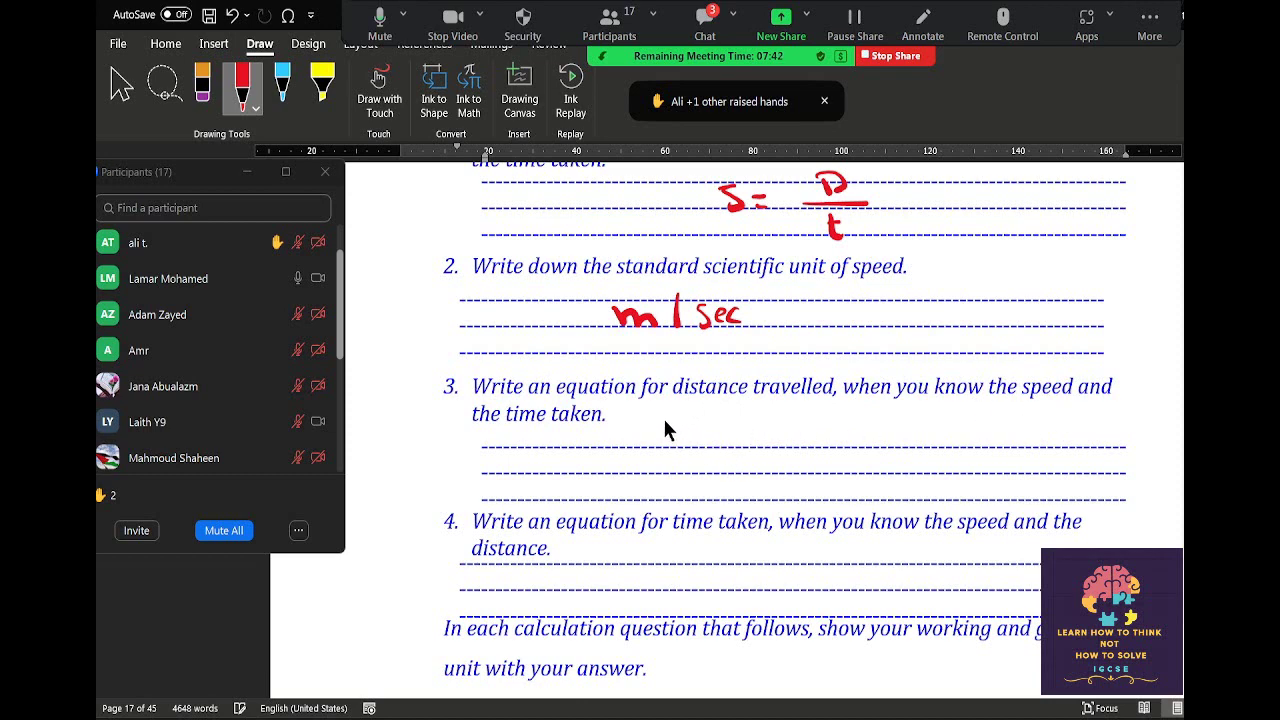
Tick S and T as known and write D = S x t for question 3.
mouse_move(674, 422)
left_mouse_down()
mouse_move(660, 439)
mouse_move(722, 423)
left_mouse_up()
left_click_drag(936, 432, 974, 441)
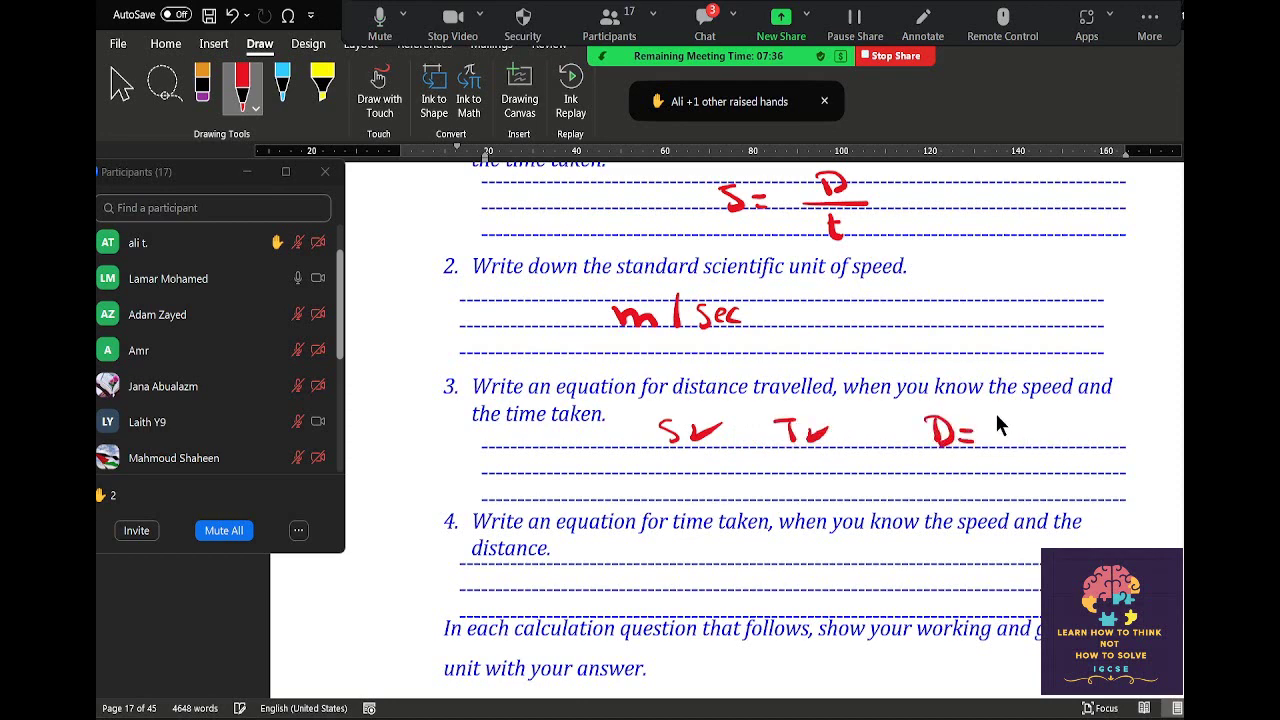
mouse_move(1018, 420)
left_mouse_down()
mouse_move(998, 441)
mouse_move(1054, 448)
mouse_move(1080, 443)
mouse_move(1078, 431)
left_mouse_up()
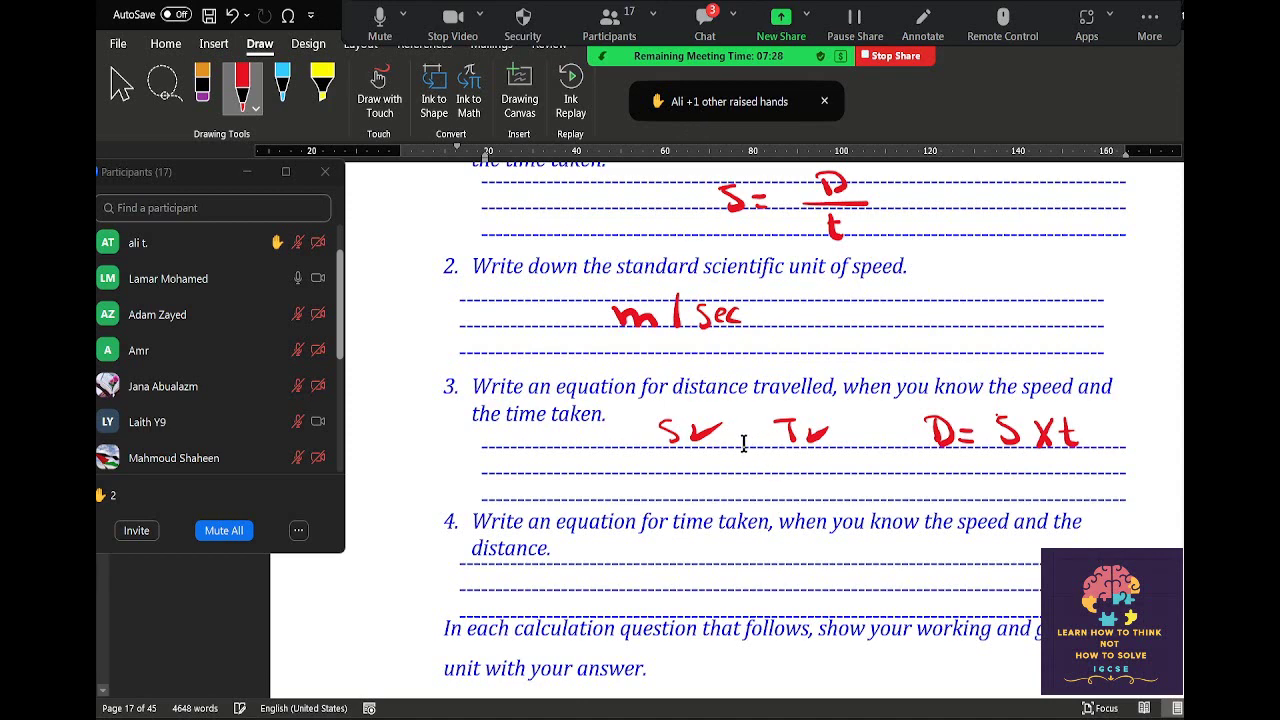
scroll(745, 445, "down", 3)
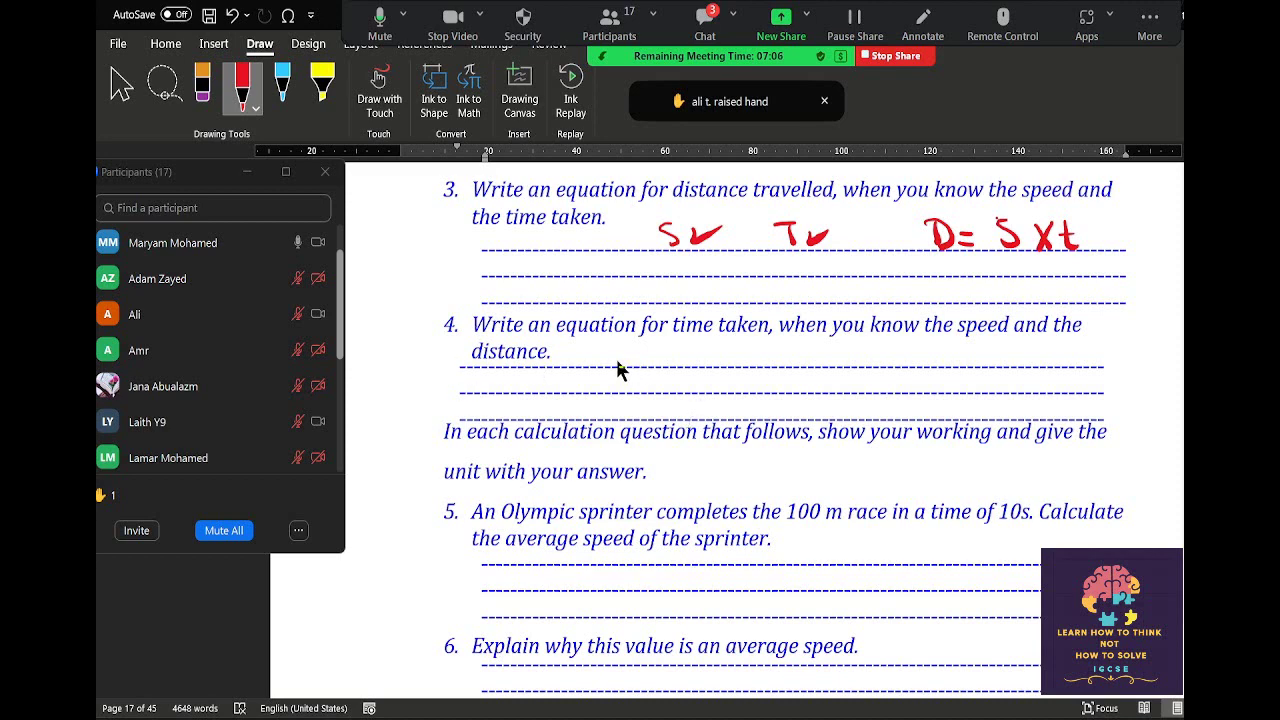
Tick S and D, write t = D/s, and sketch a first D-S-t triangle.
mouse_move(603, 352)
left_mouse_down()
mouse_move(597, 365)
mouse_move(632, 352)
mouse_move(690, 369)
mouse_move(734, 350)
left_mouse_up()
mouse_move(855, 344)
left_mouse_down()
mouse_move(866, 370)
mouse_move(870, 354)
mouse_move(895, 352)
left_mouse_up()
left_click_drag(880, 363, 897, 363)
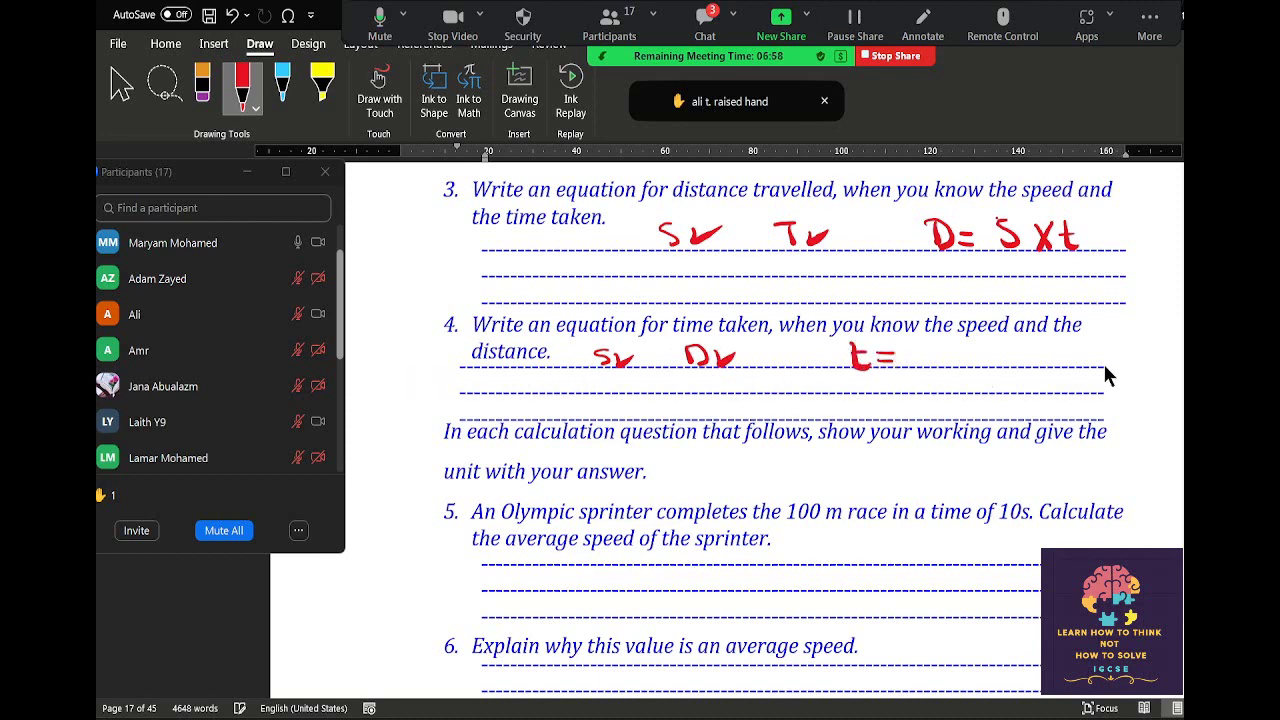
left_click_drag(1100, 345, 1048, 425)
left_click_drag(1104, 340, 1140, 415)
left_click_drag(1050, 422, 1145, 418)
mouse_move(1066, 392)
left_mouse_down()
mouse_move(1128, 392)
mouse_move(1104, 418)
mouse_move(1086, 414)
mouse_move(1102, 392)
mouse_move(1125, 414)
mouse_move(1134, 401)
left_mouse_up()
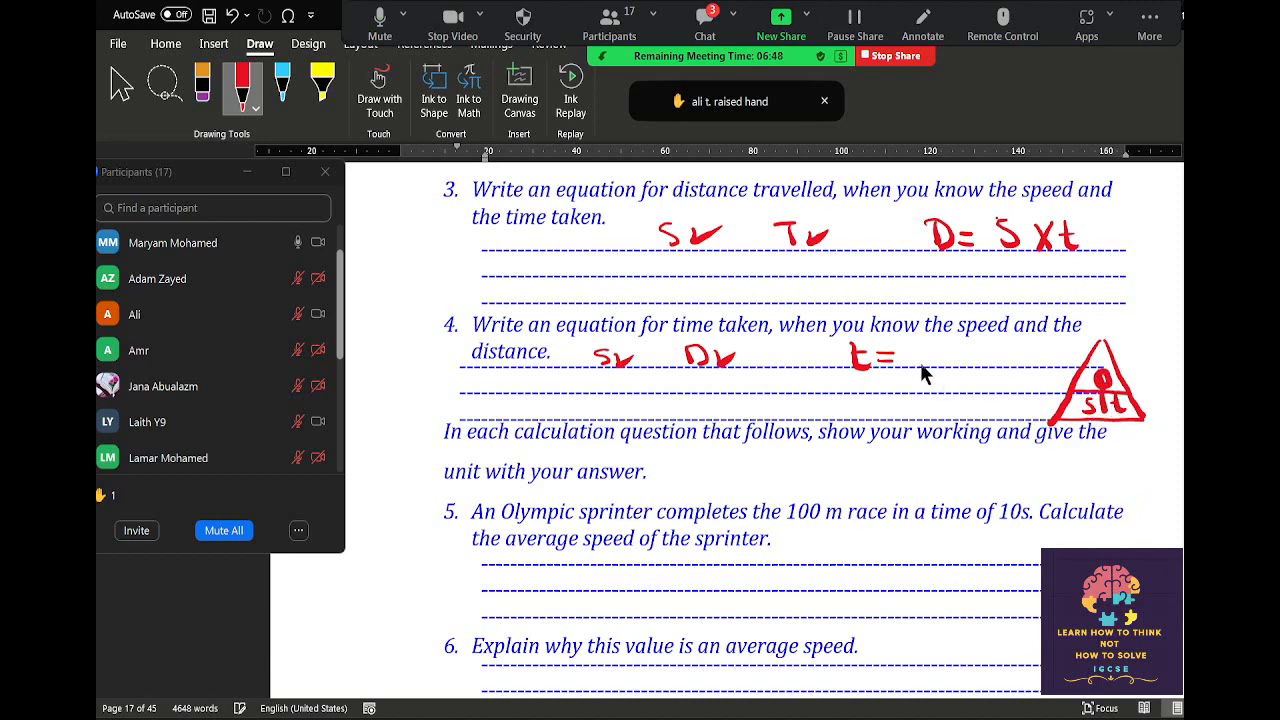
left_click_drag(928, 342, 928, 368)
mouse_move(928, 342)
left_mouse_down()
mouse_move(932, 366)
mouse_move(968, 367)
mouse_move(932, 392)
left_mouse_up()
Erase the first triangle and redraw a red triangle with D over S and t.
left_click(202, 85)
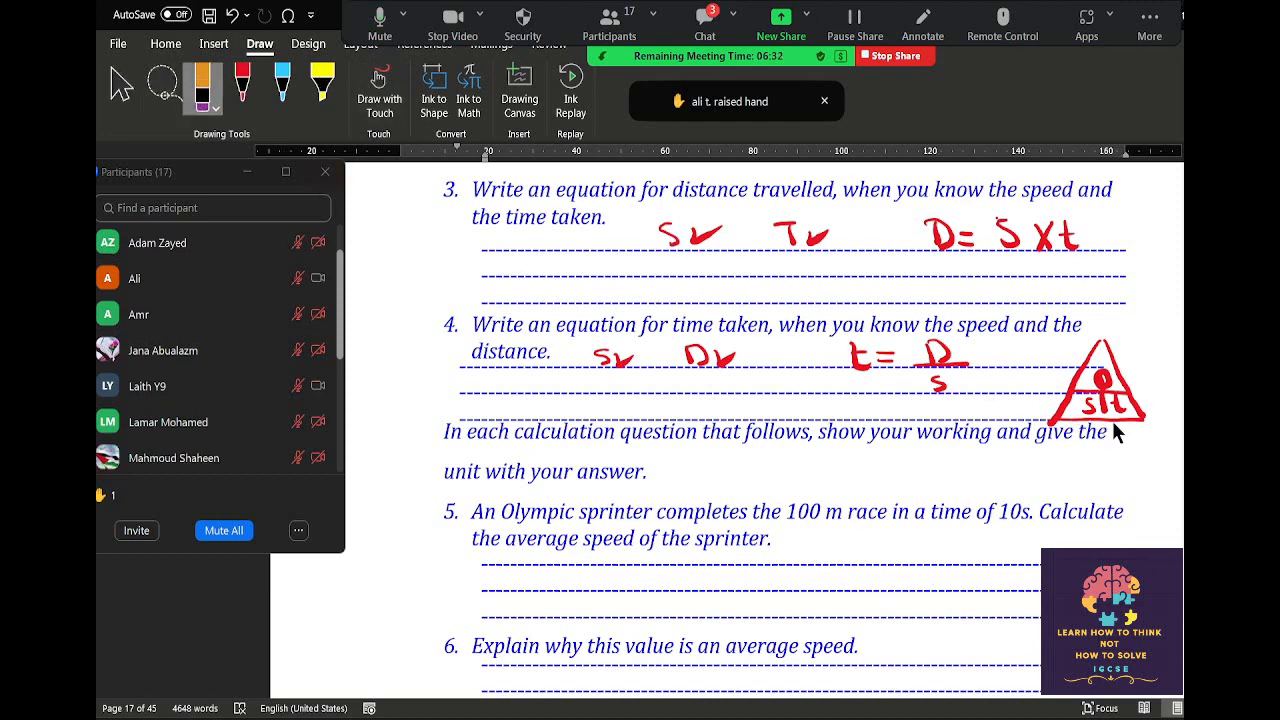
mouse_move(1100, 365)
left_mouse_down()
mouse_move(1126, 395)
mouse_move(1106, 423)
left_mouse_up()
left_click(241, 85)
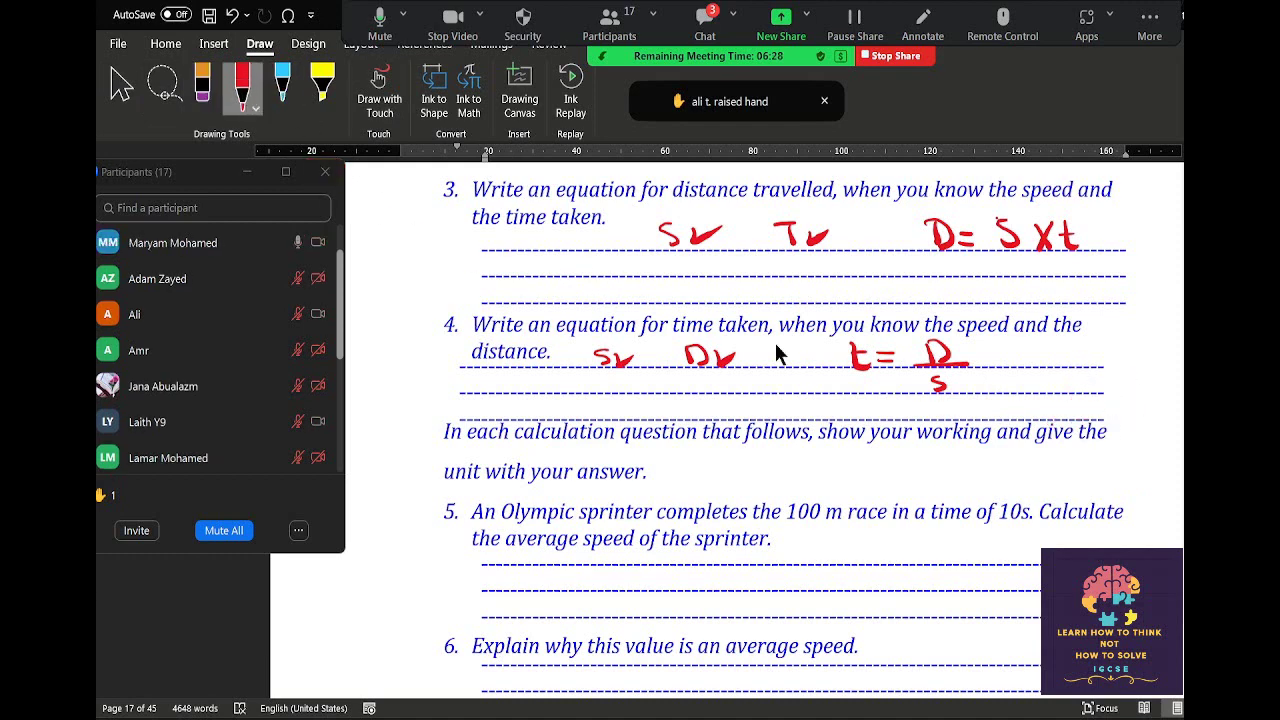
left_click_drag(1046, 420, 1150, 420)
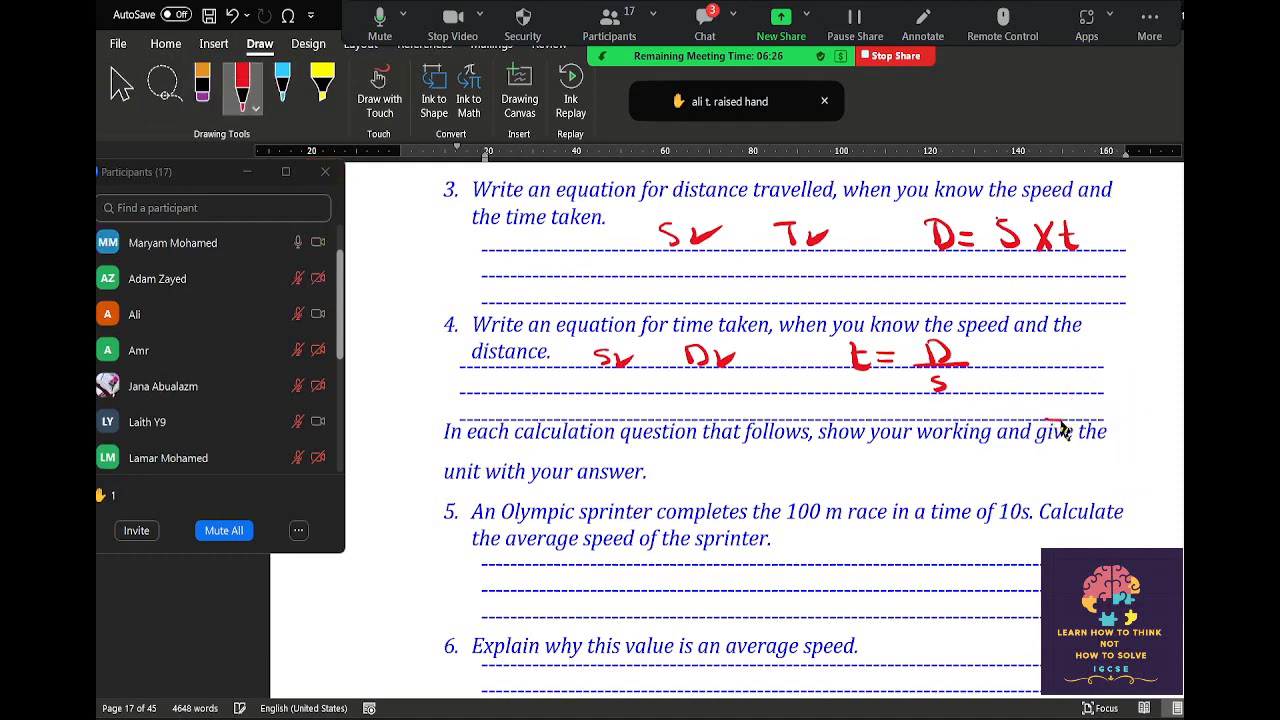
mouse_move(1046, 418)
left_mouse_down()
mouse_move(1170, 408)
mouse_move(1148, 418)
left_mouse_up()
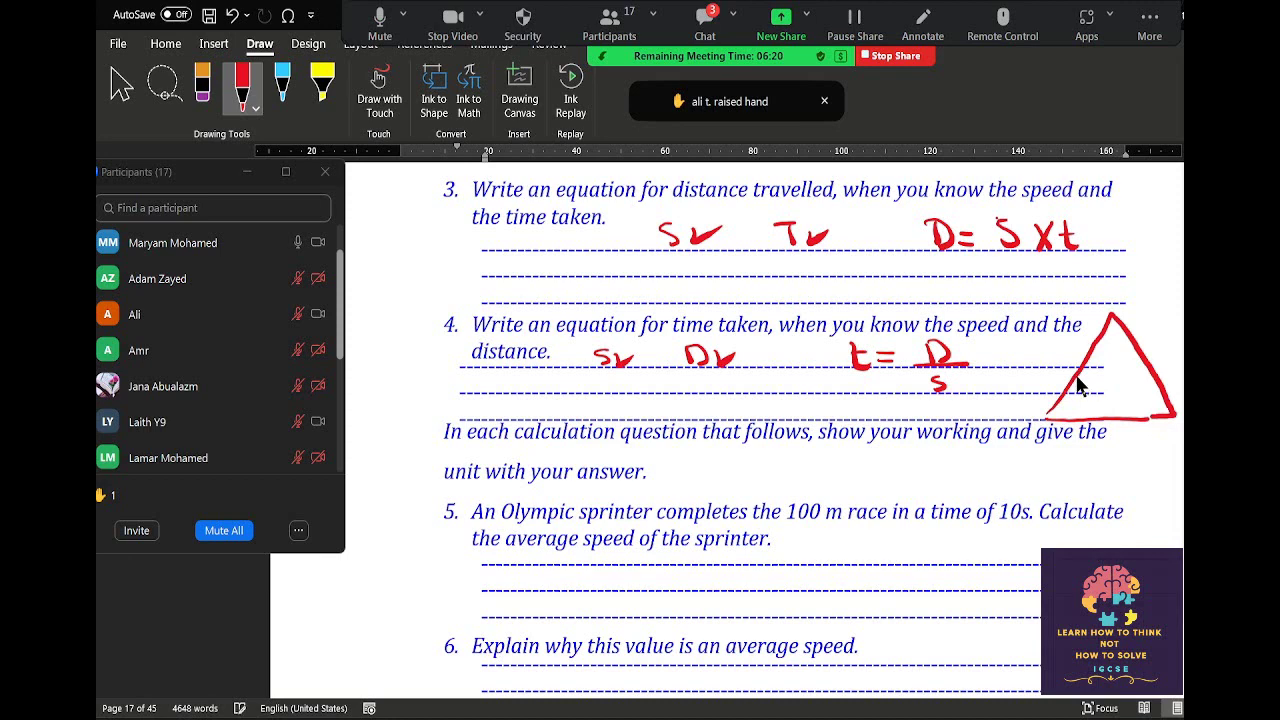
mouse_move(1076, 374)
left_mouse_down()
mouse_move(1160, 374)
mouse_move(1124, 416)
mouse_move(1090, 412)
left_mouse_up()
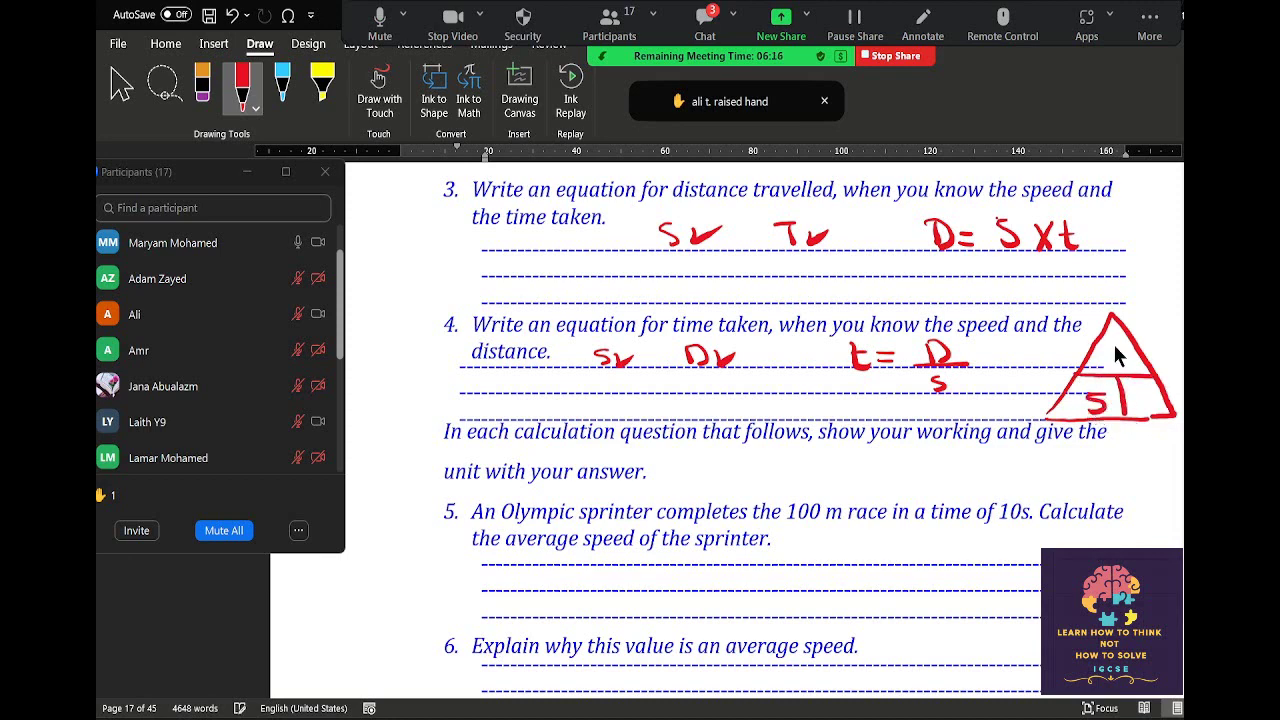
mouse_move(1116, 342)
left_mouse_down()
mouse_move(1116, 374)
mouse_move(1156, 410)
mouse_move(1136, 395)
left_mouse_up()
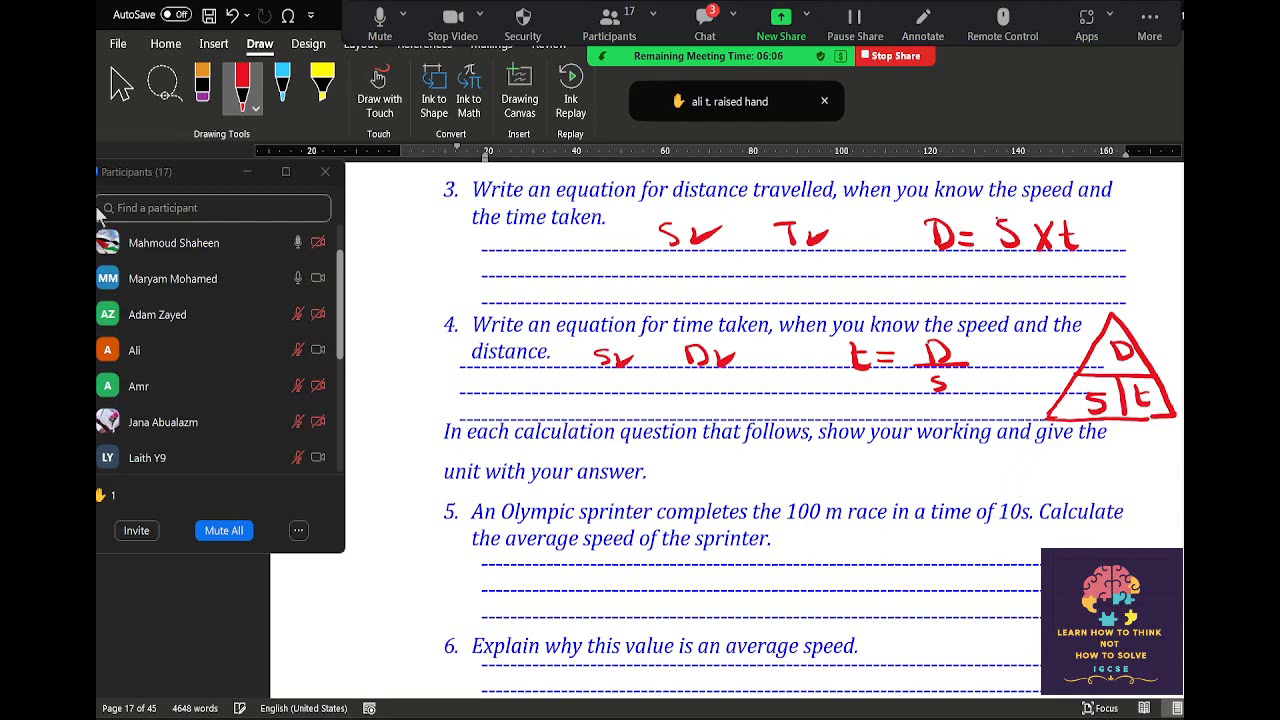
Scroll down to question 7, a car covering 210 m in 6 s, and its answer lines.
scroll(617, 425, "down", 5)
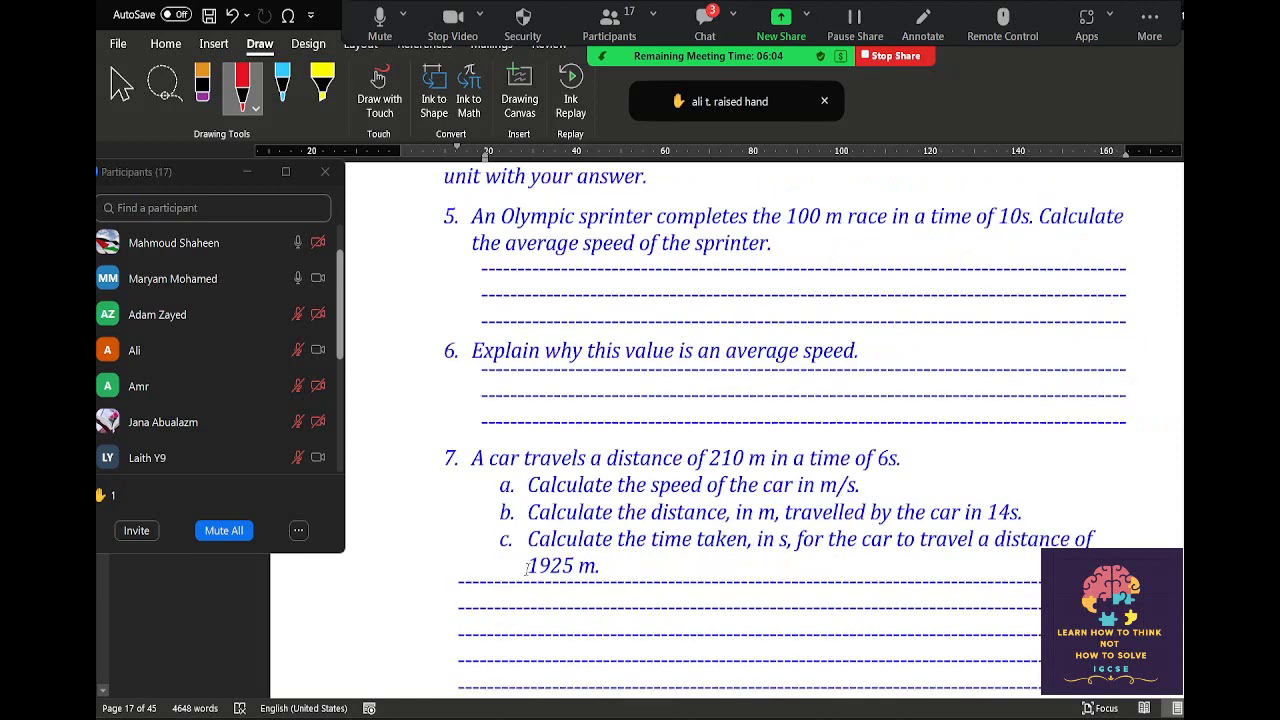
scroll(521, 511, "down", 2)
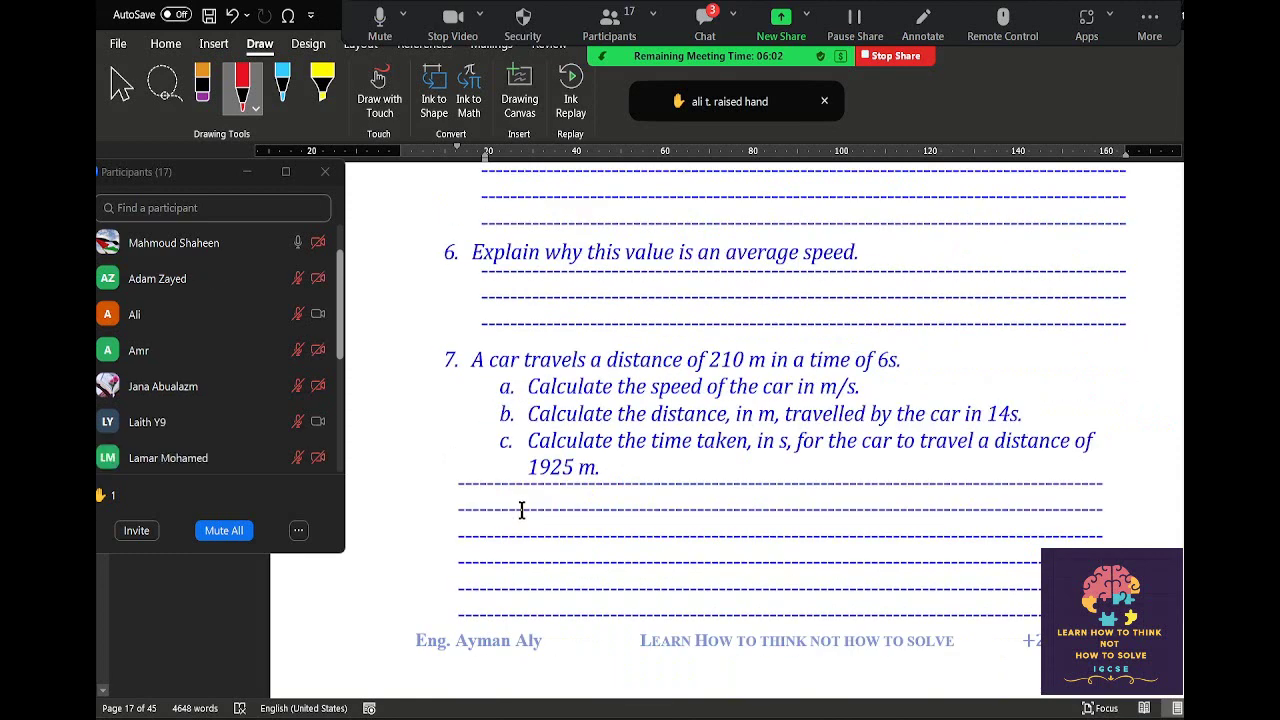
scroll(521, 506, "down", 2)
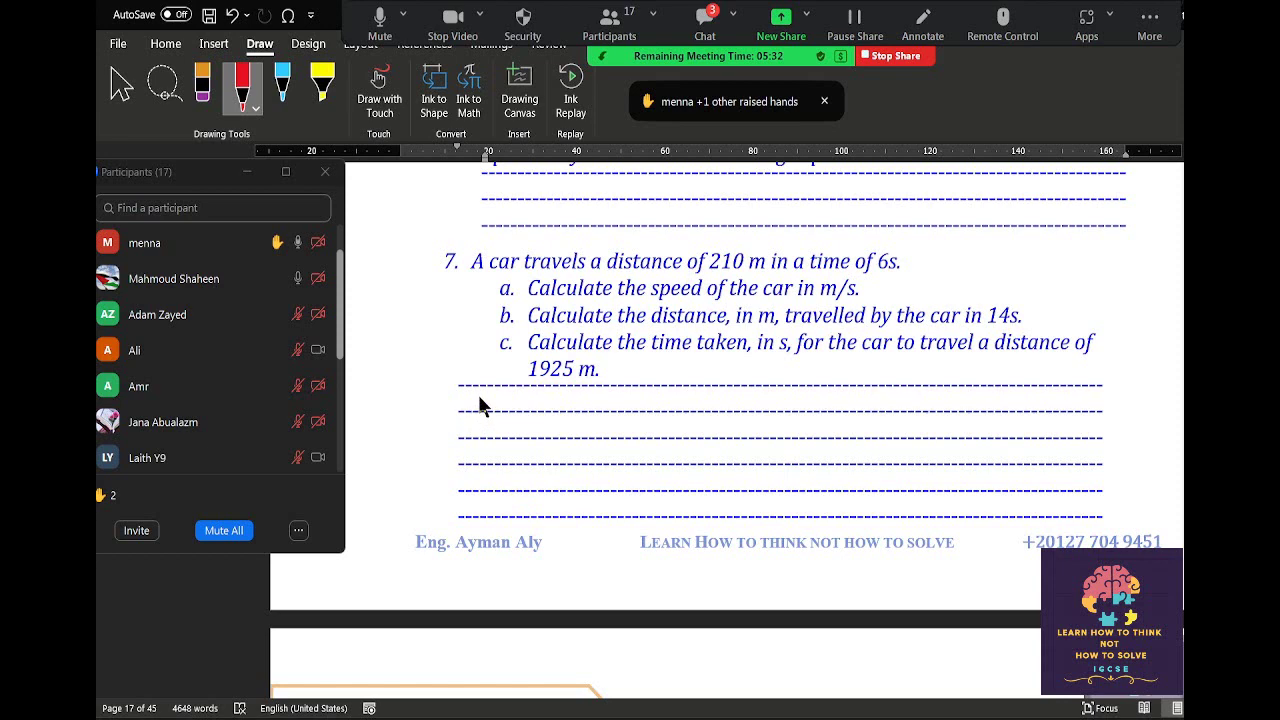
Write 'a) S = 210/6 = 35 m/sec' in red and label the next line b).
left_click_drag(488, 398, 543, 409)
mouse_move(622, 388)
left_mouse_down()
mouse_move(636, 401)
mouse_move(655, 392)
mouse_move(648, 436)
left_mouse_up()
left_click_drag(690, 399, 709, 398)
left_click_drag(691, 408, 744, 411)
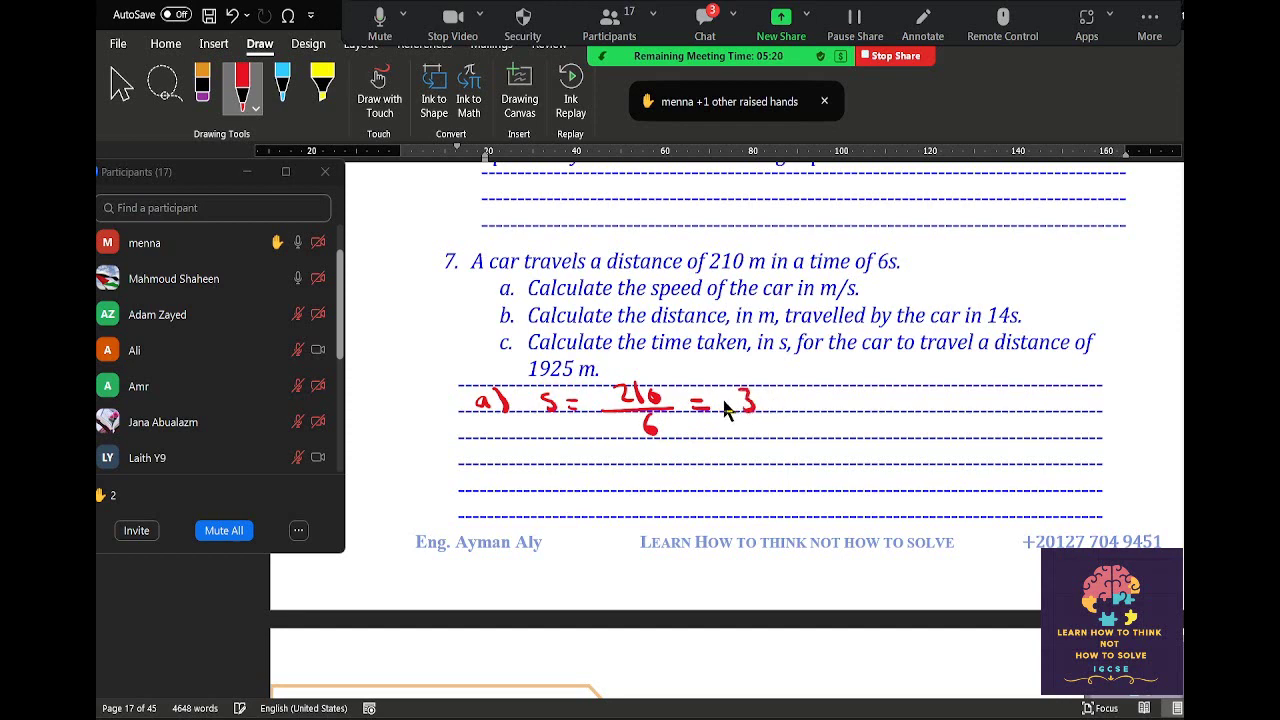
left_click_drag(656, 394, 660, 406)
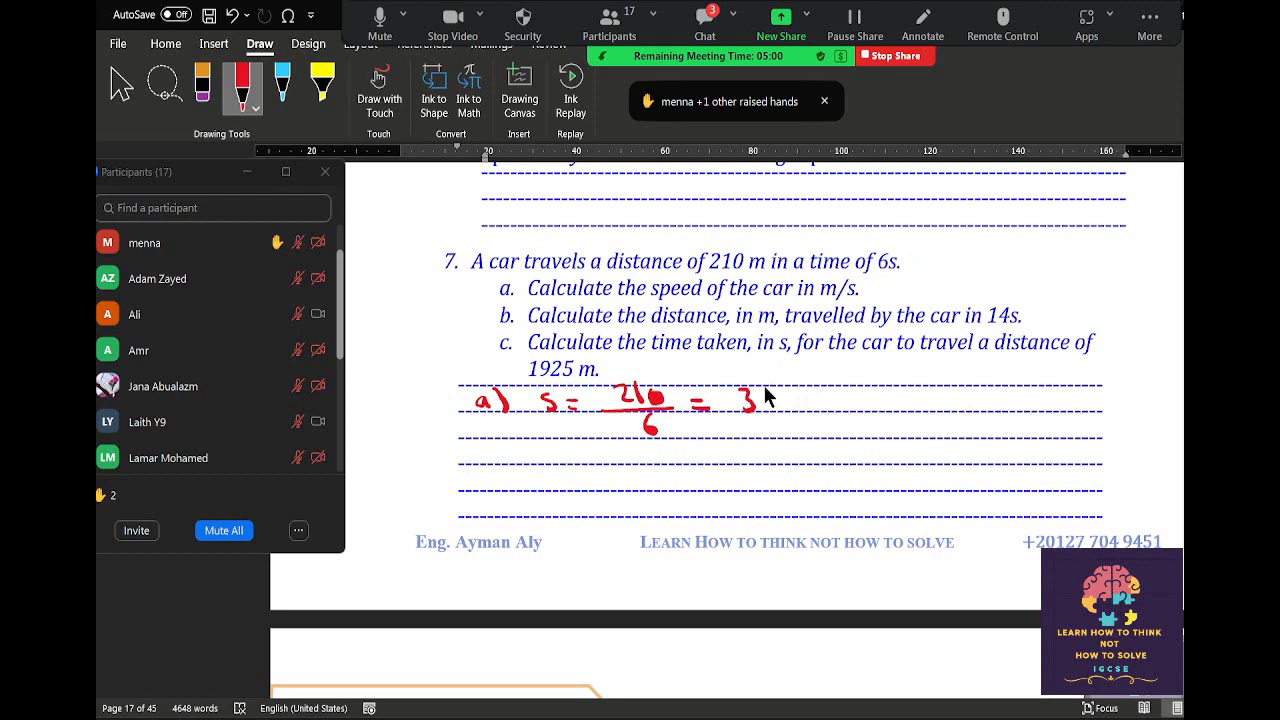
left_click_drag(782, 388, 767, 410)
left_click_drag(812, 400, 848, 405)
mouse_move(862, 386)
left_mouse_down()
mouse_move(862, 405)
mouse_move(922, 408)
left_mouse_up()
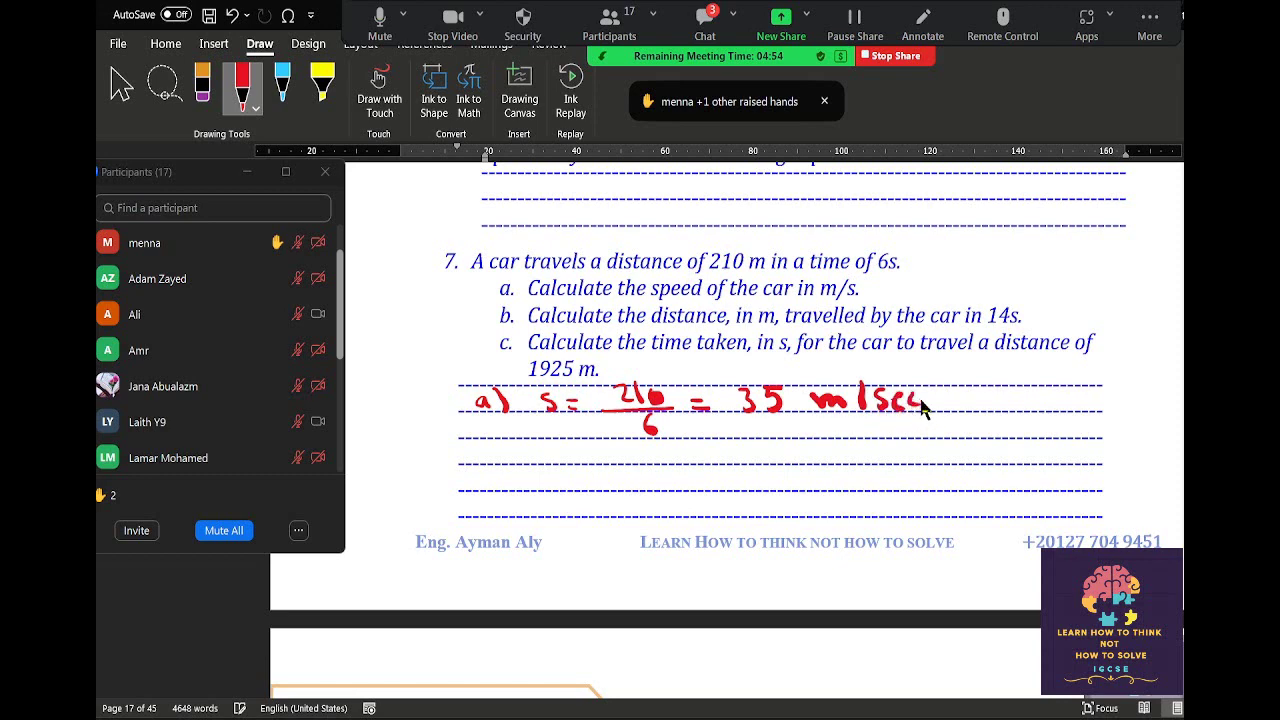
left_click_drag(484, 442, 514, 465)
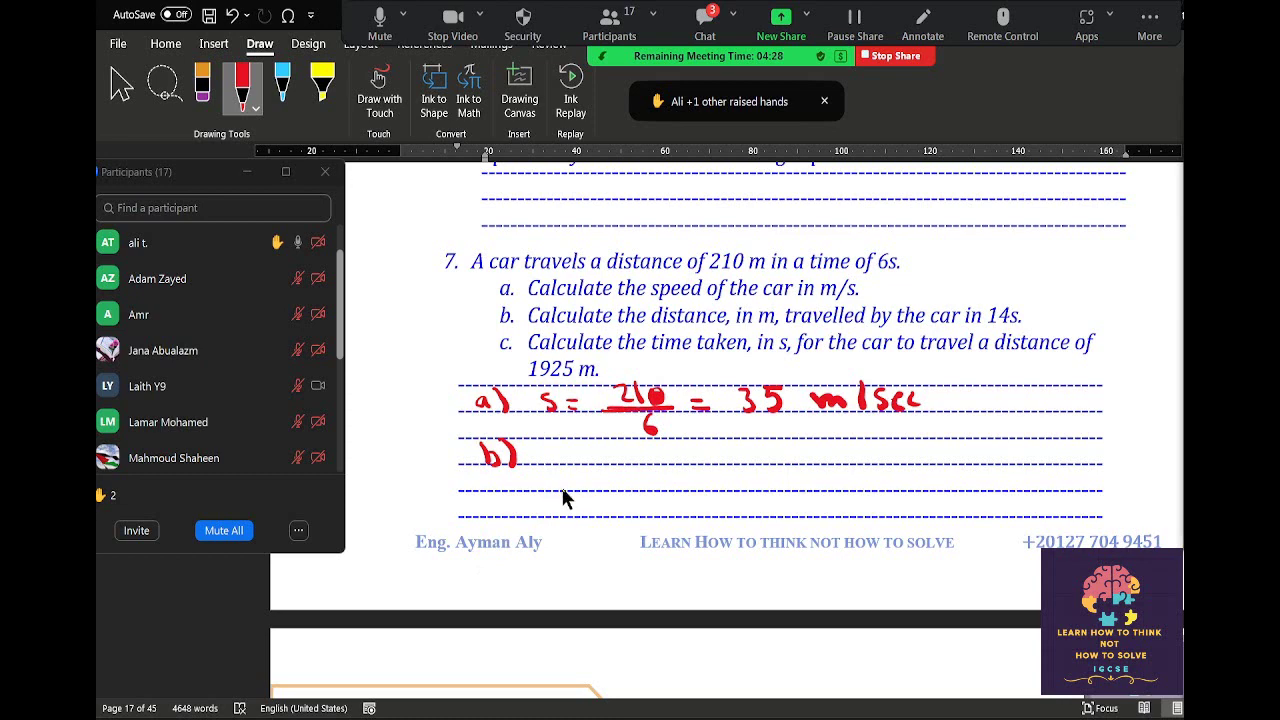
Erase the mistaken 's =' start on the b) line and return to the red pen.
mouse_move(566, 449)
left_mouse_down()
mouse_move(552, 464)
mouse_move(592, 460)
left_mouse_up()
mouse_move(567, 450)
left_mouse_down()
mouse_move(557, 462)
mouse_move(629, 467)
mouse_move(662, 446)
left_mouse_up()
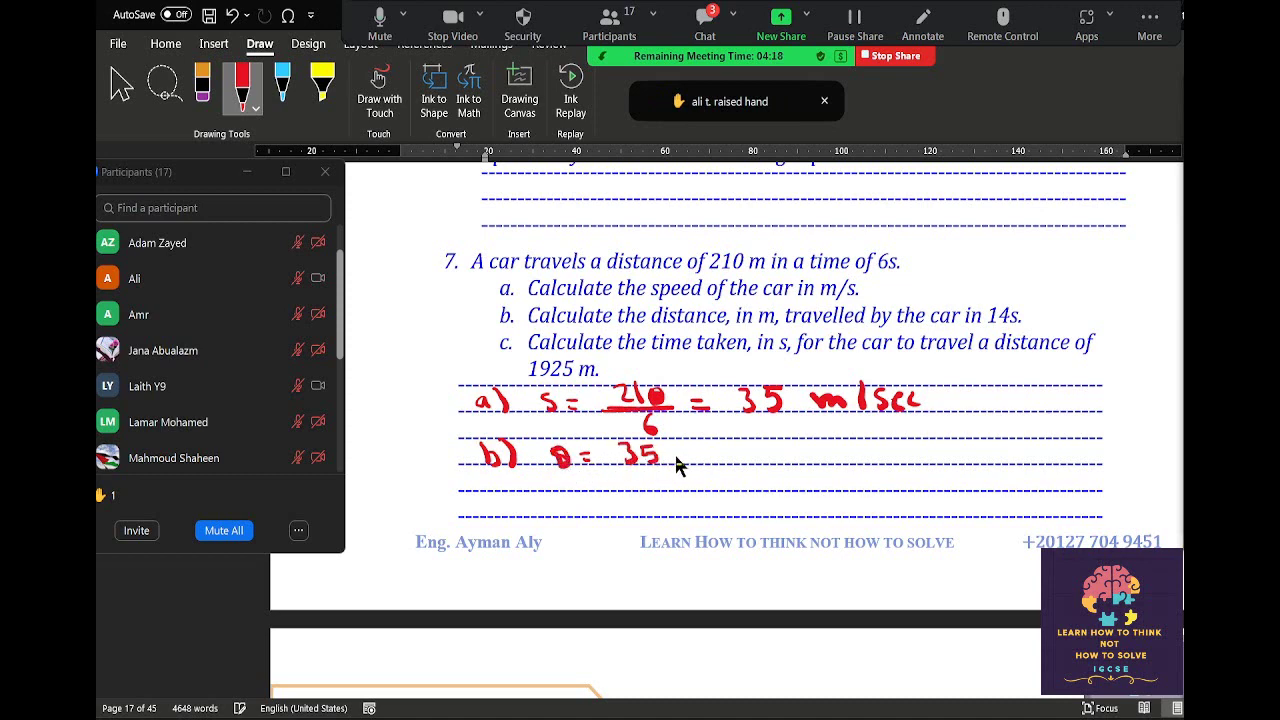
left_click(201, 88)
left_click_drag(560, 457, 651, 455)
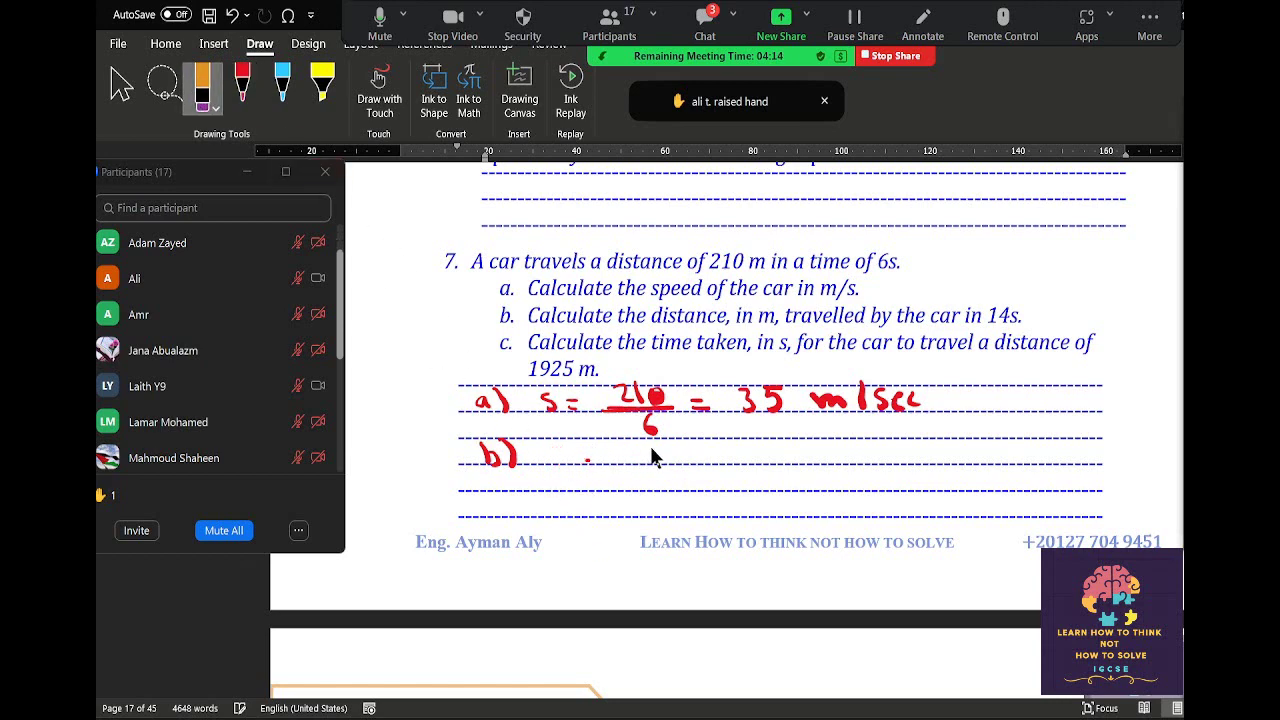
left_click(588, 460)
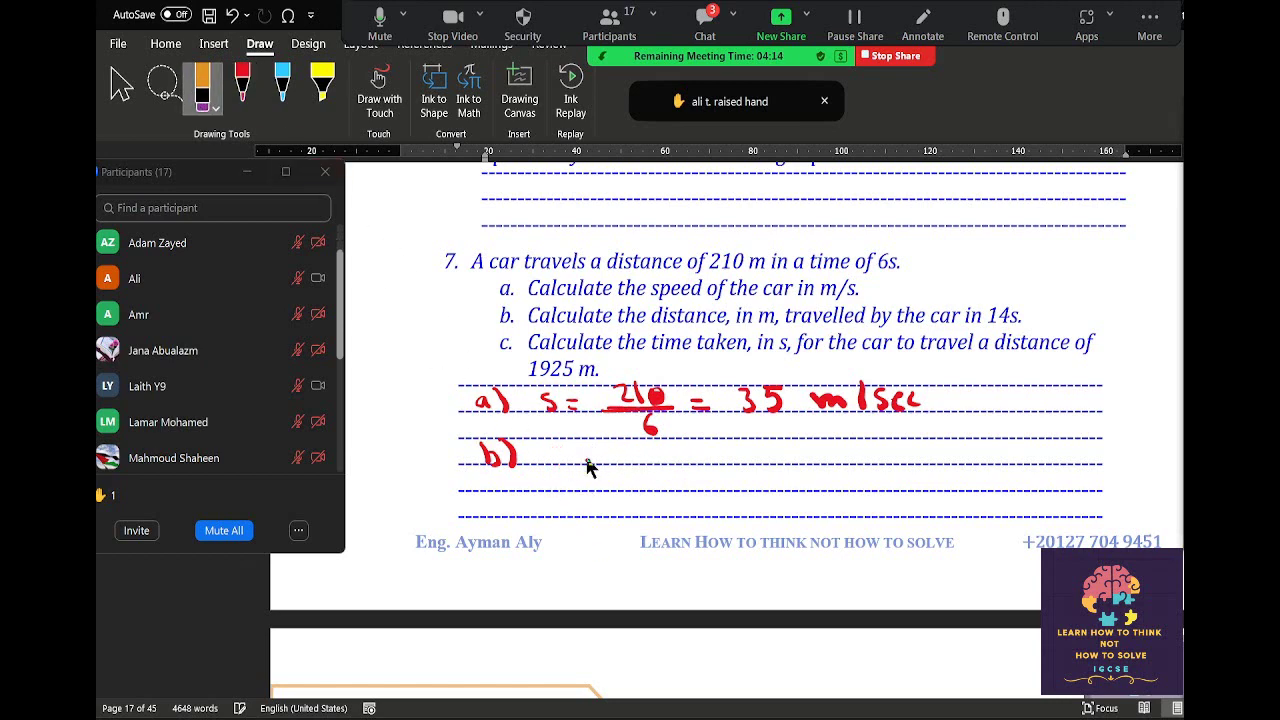
left_click(242, 88)
Draw a red D-S-t formula triangle beside question 7's answers.
mouse_move(1075, 381)
left_mouse_down()
mouse_move(1118, 464)
mouse_move(1141, 461)
mouse_move(1090, 352)
left_mouse_up()
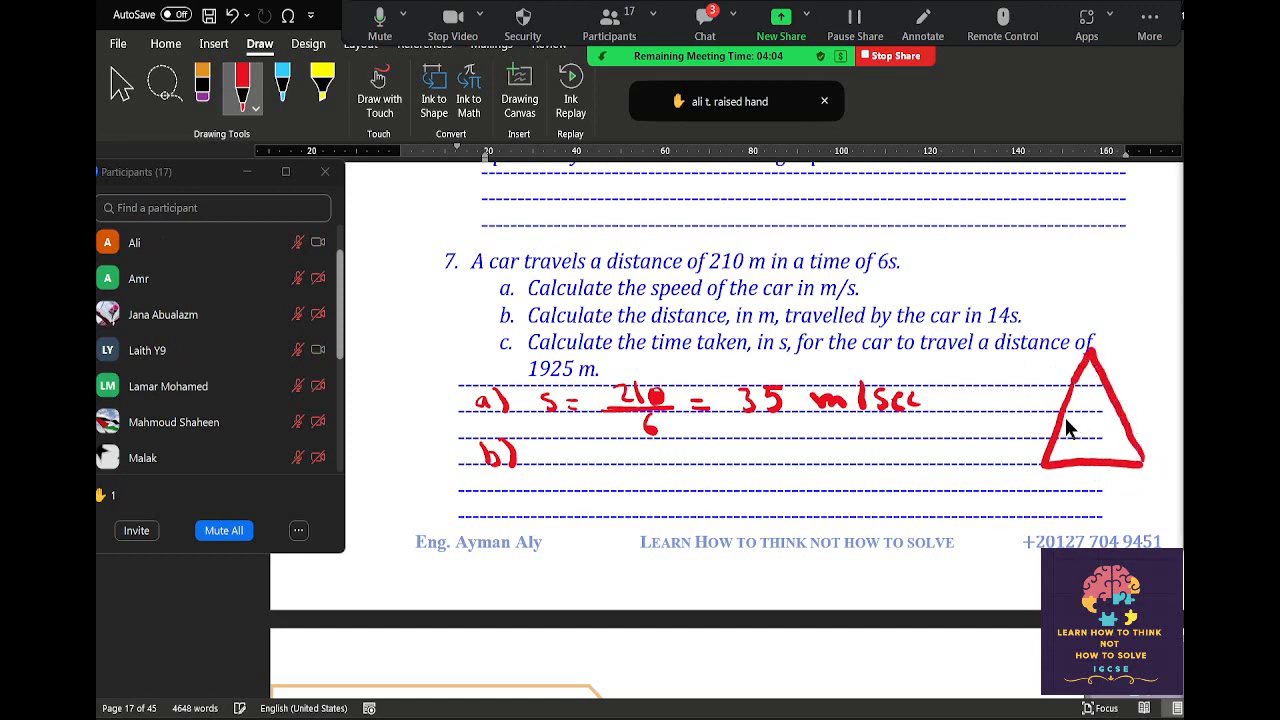
mouse_move(1062, 410)
left_mouse_down()
mouse_move(1120, 410)
mouse_move(1098, 465)
left_mouse_up()
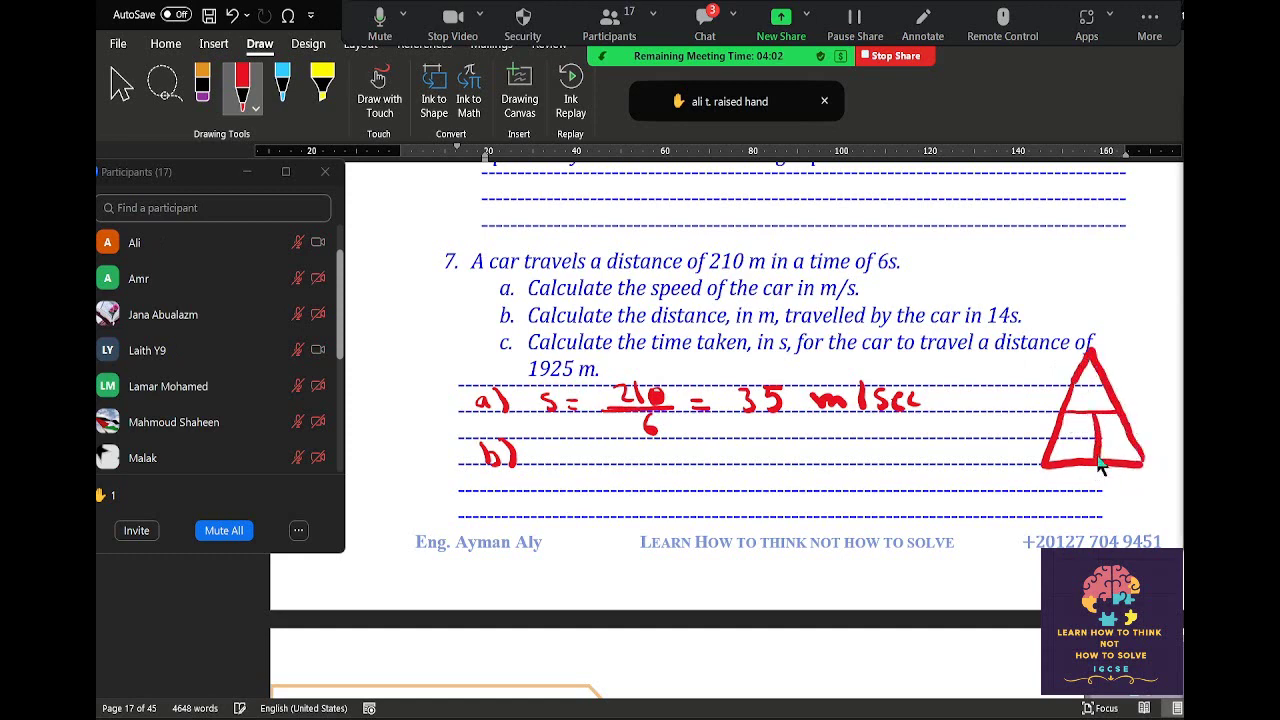
left_click_drag(1086, 380, 1072, 462)
mouse_move(1112, 424)
left_mouse_down()
mouse_move(1114, 468)
mouse_move(1128, 444)
left_mouse_up()
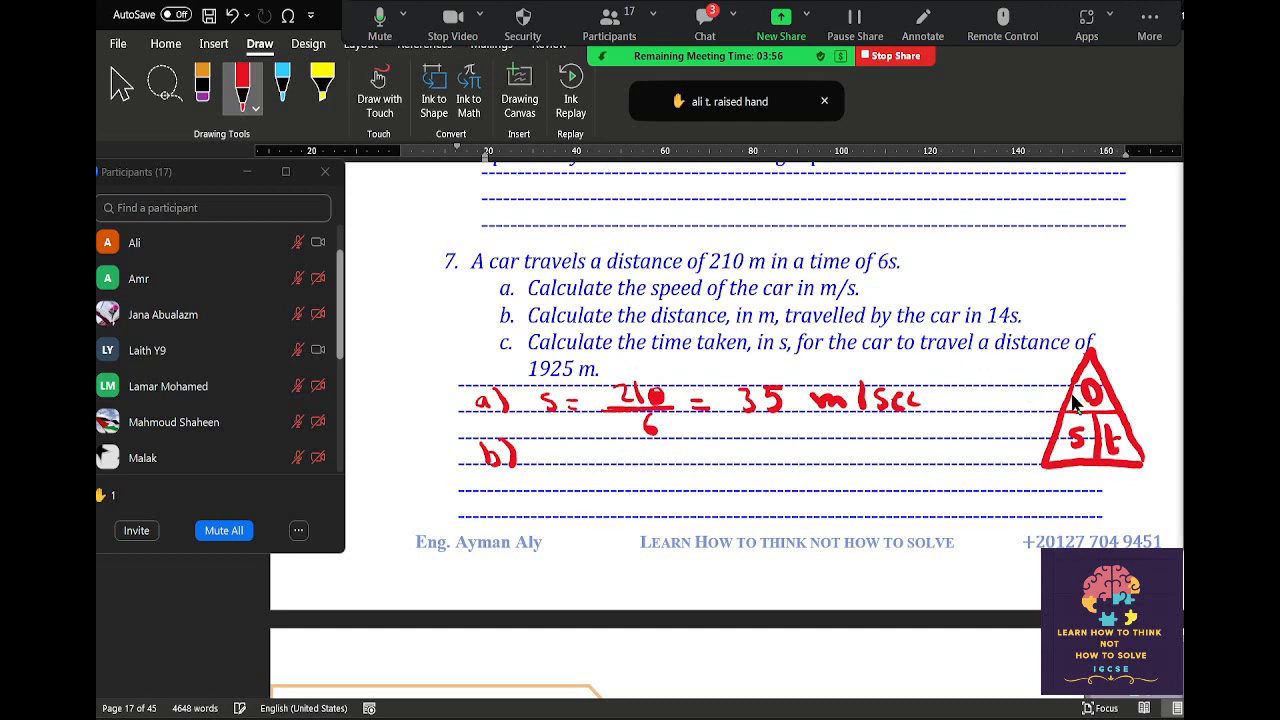
Write D = S x t = 35 x 14 = 490 m for part b and label c).
left_click_drag(547, 440, 552, 464)
mouse_move(642, 450)
left_mouse_down()
mouse_move(622, 474)
mouse_move(670, 466)
mouse_move(656, 466)
left_mouse_up()
mouse_move(680, 444)
left_mouse_down()
mouse_move(680, 462)
mouse_move(711, 448)
mouse_move(764, 466)
left_mouse_up()
left_click_drag(767, 446, 811, 464)
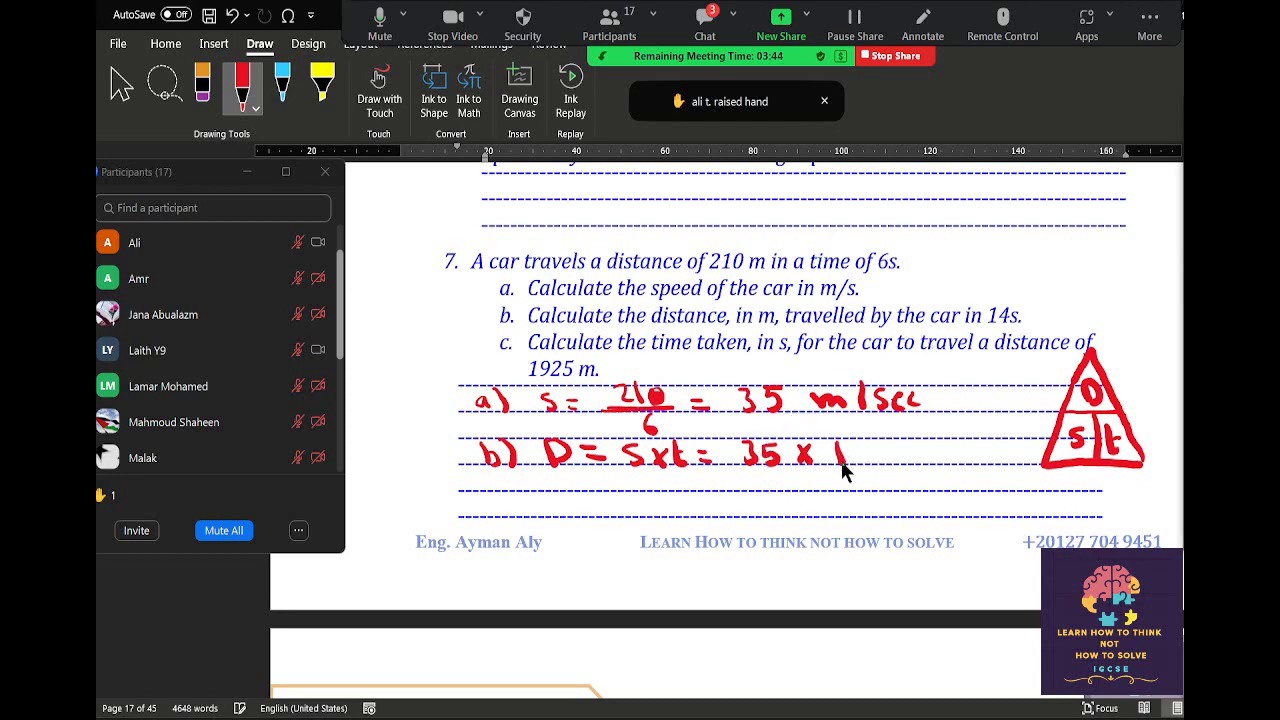
mouse_move(861, 444)
left_mouse_down()
mouse_move(865, 464)
mouse_move(900, 456)
left_mouse_up()
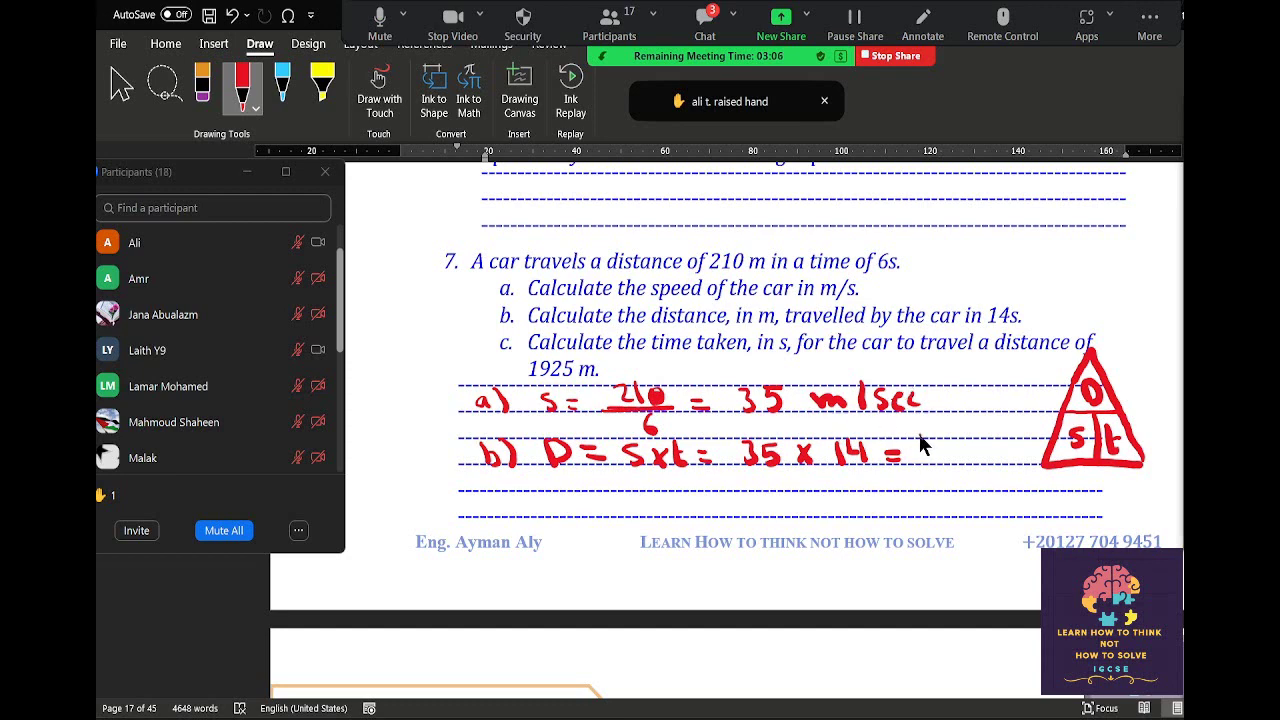
mouse_move(921, 438)
left_mouse_down()
mouse_move(940, 457)
mouse_move(934, 474)
mouse_move(966, 451)
mouse_move(1020, 461)
left_mouse_up()
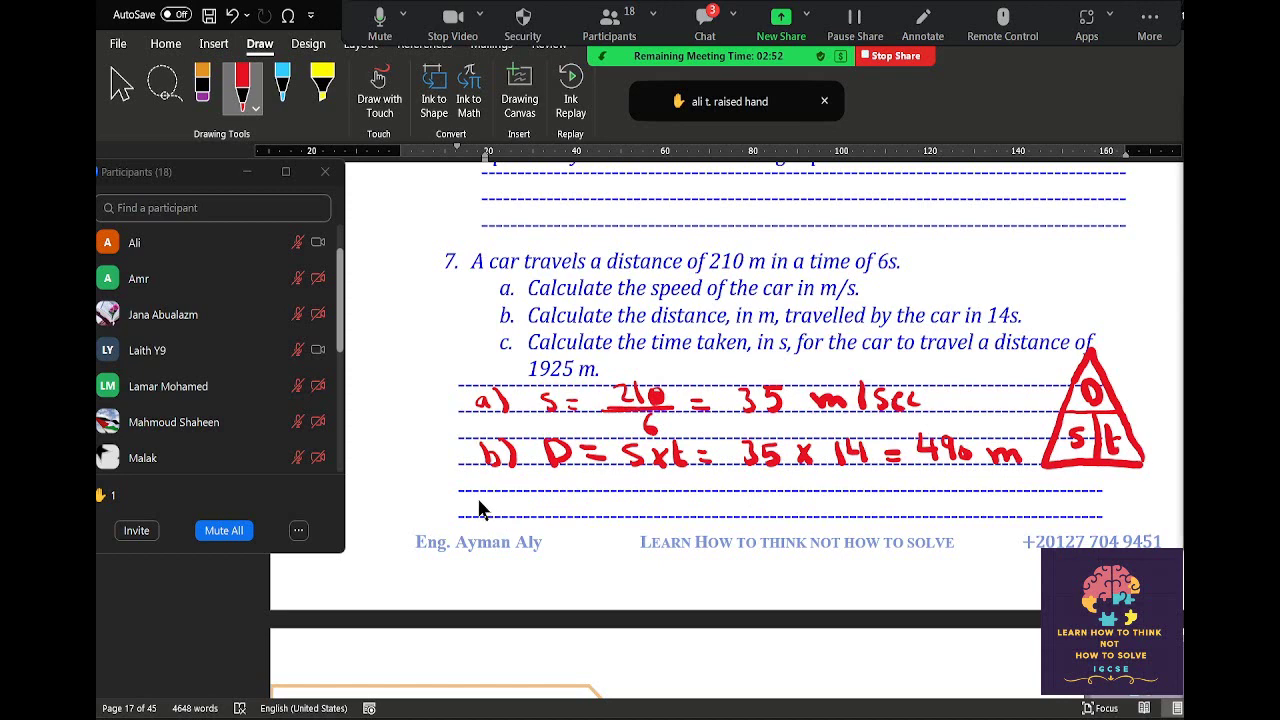
mouse_move(484, 495)
left_mouse_down()
mouse_move(482, 515)
mouse_move(502, 512)
left_mouse_up()
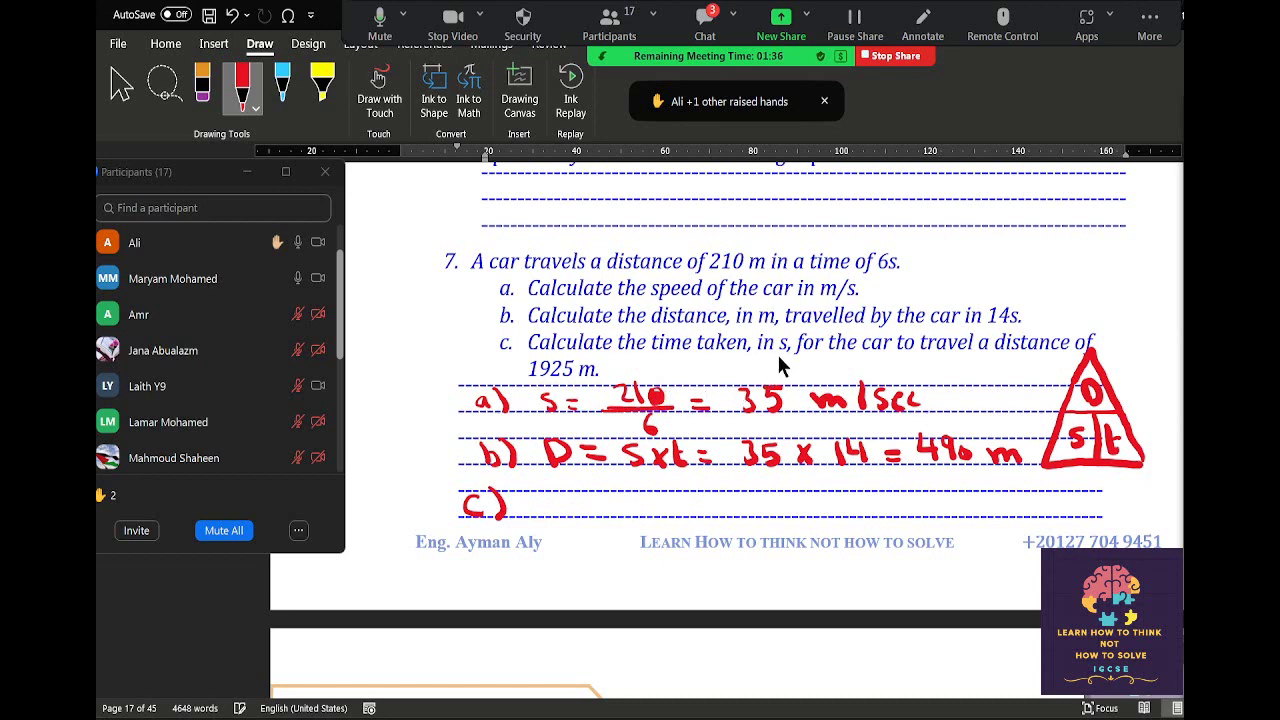
Underline the s unit and write t = D/S = 1925/35 = 55 sec for part c.
left_click_drag(776, 358, 791, 357)
mouse_move(539, 496)
left_mouse_down()
mouse_move(546, 514)
mouse_move(575, 502)
mouse_move(648, 514)
mouse_move(613, 508)
mouse_move(621, 544)
left_mouse_up()
left_click_drag(668, 507, 681, 513)
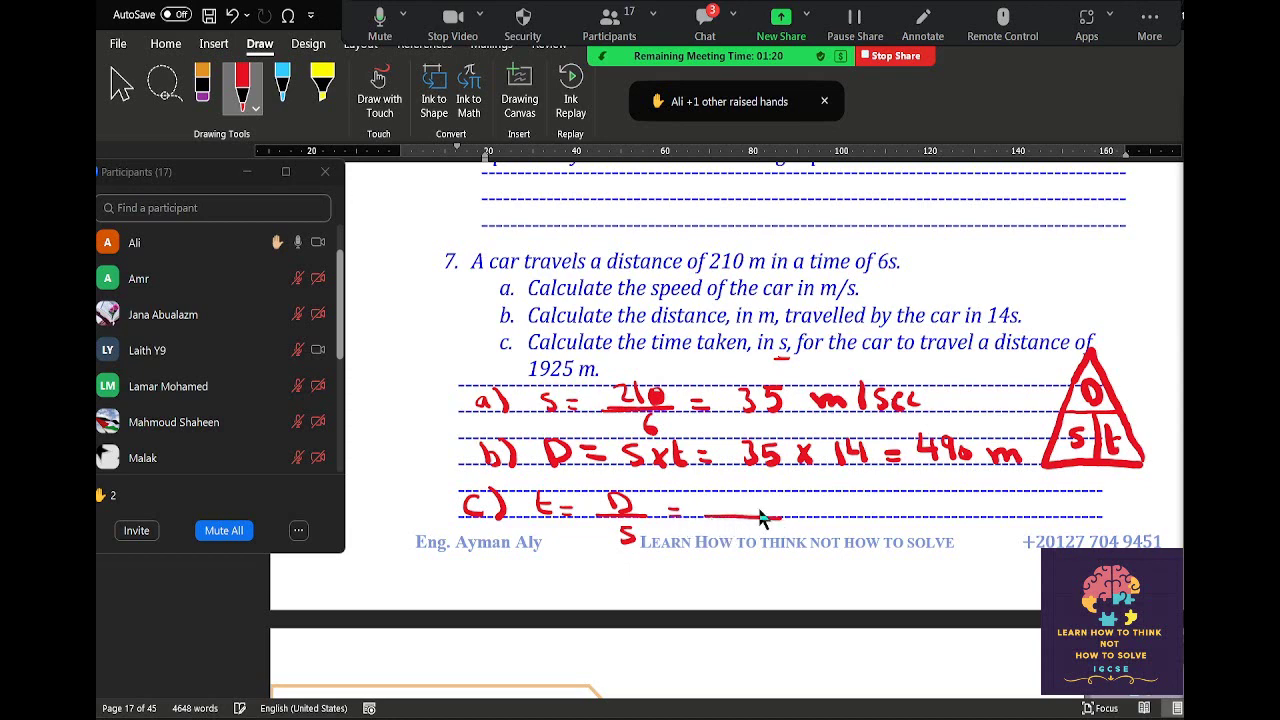
mouse_move(716, 490)
left_mouse_down()
mouse_move(718, 512)
mouse_move(753, 513)
mouse_move(774, 490)
left_mouse_up()
mouse_move(731, 530)
left_mouse_down()
mouse_move(731, 547)
mouse_move(756, 548)
left_mouse_up()
left_click_drag(813, 504, 830, 510)
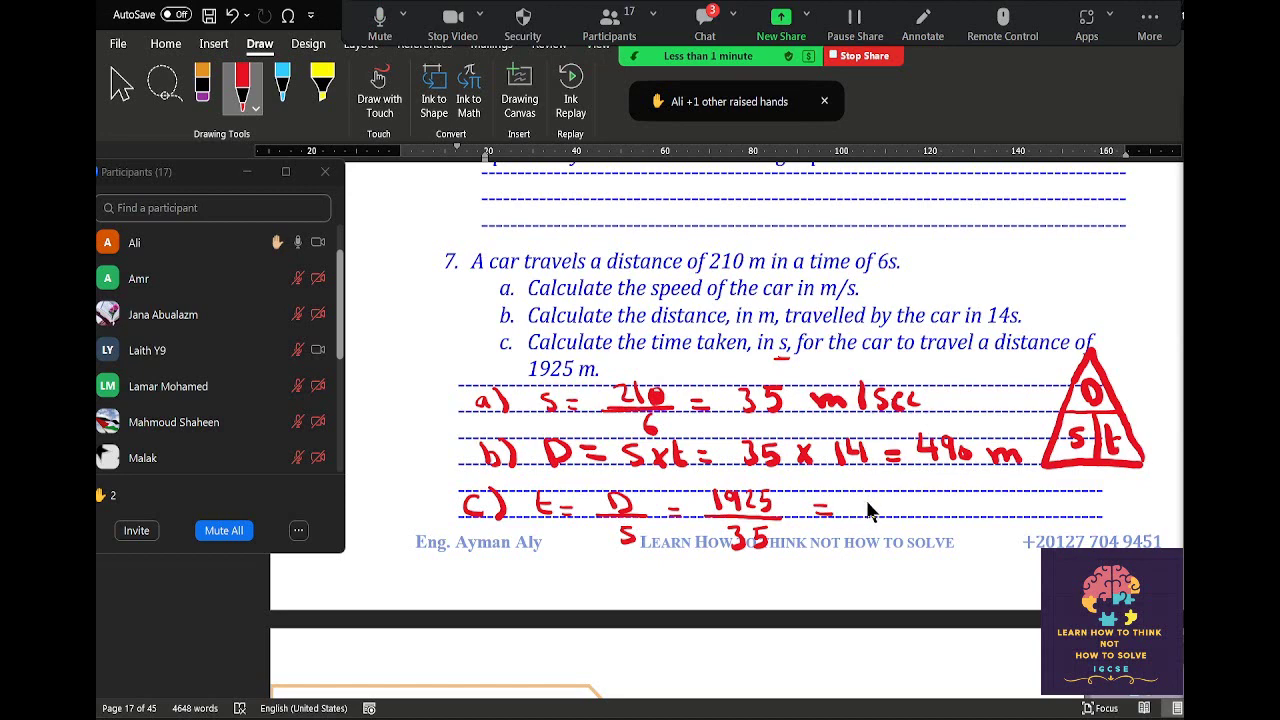
mouse_move(858, 496)
left_mouse_down()
mouse_move(857, 516)
mouse_move(898, 498)
mouse_move(882, 516)
mouse_move(950, 516)
left_mouse_up()
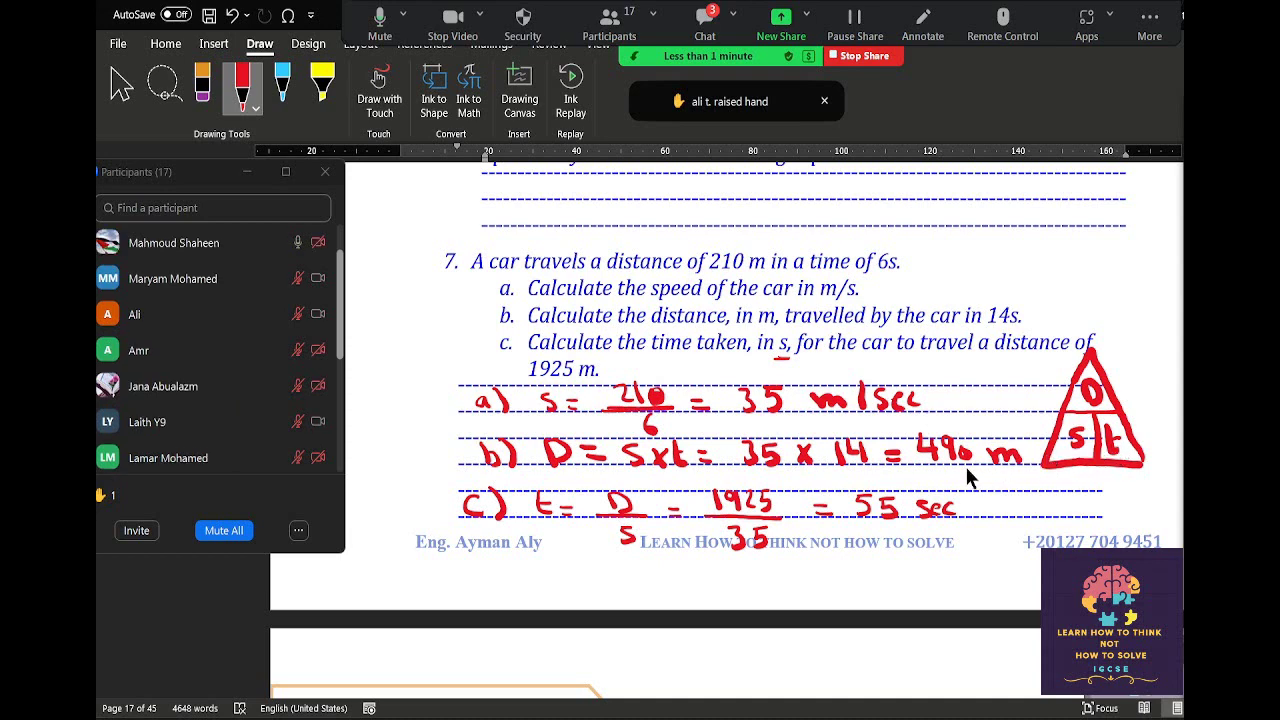
Scroll down to question 8, an aeroplane flying 8100 km in 9 hours.
scroll(851, 451, "down", 2)
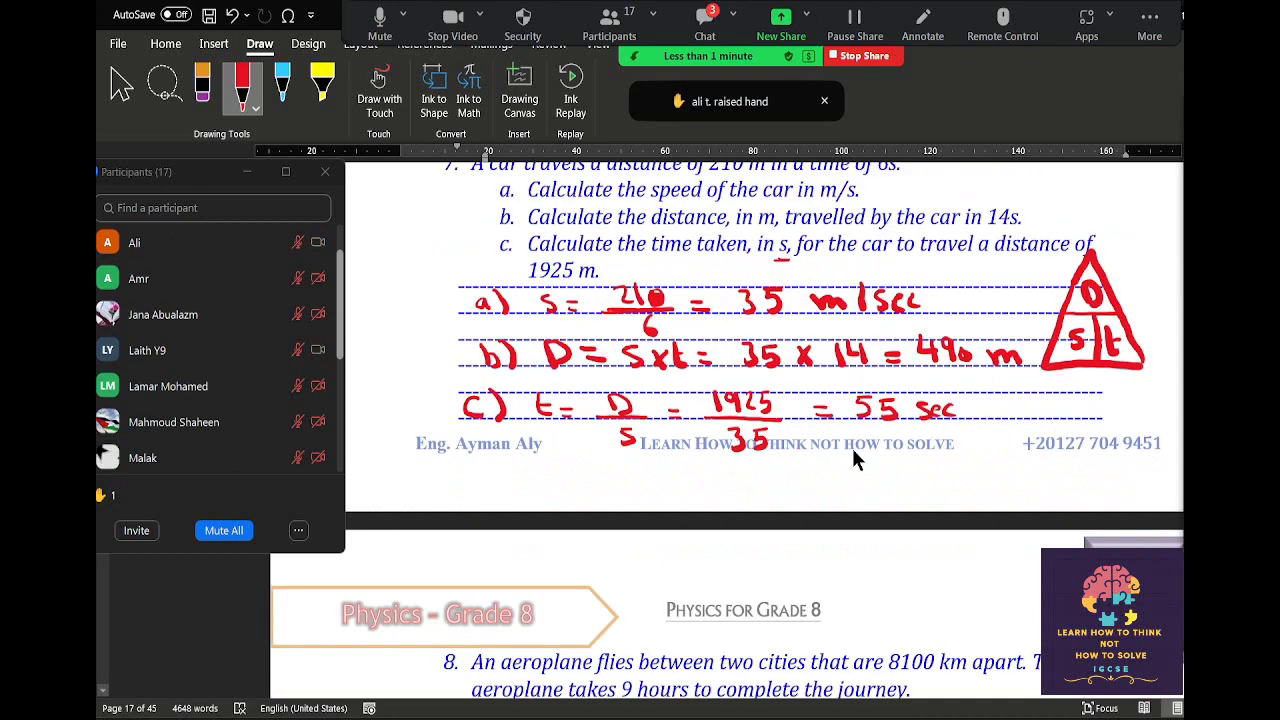
scroll(851, 451, "down", 2)
scroll(851, 451, "down", 2)
scroll(851, 451, "down", 4)
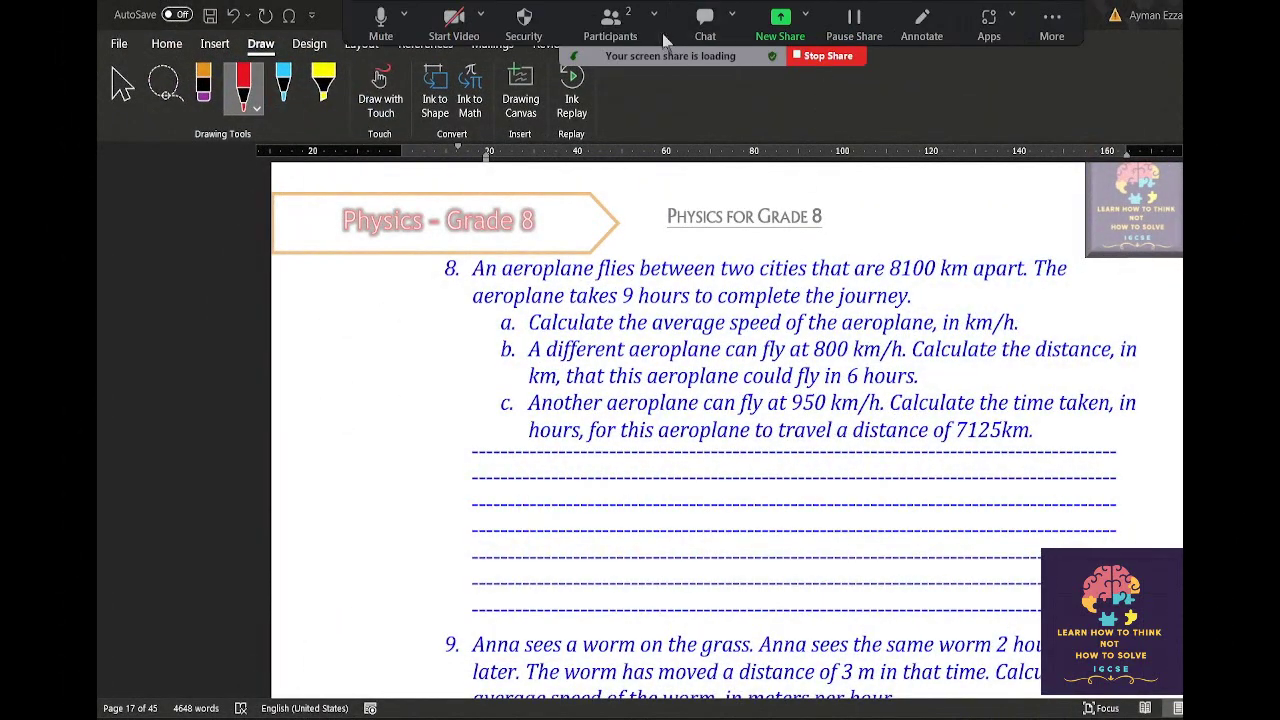
Disable annotation by viewers on the shared screen from the More meeting options.
left_click(654, 18)
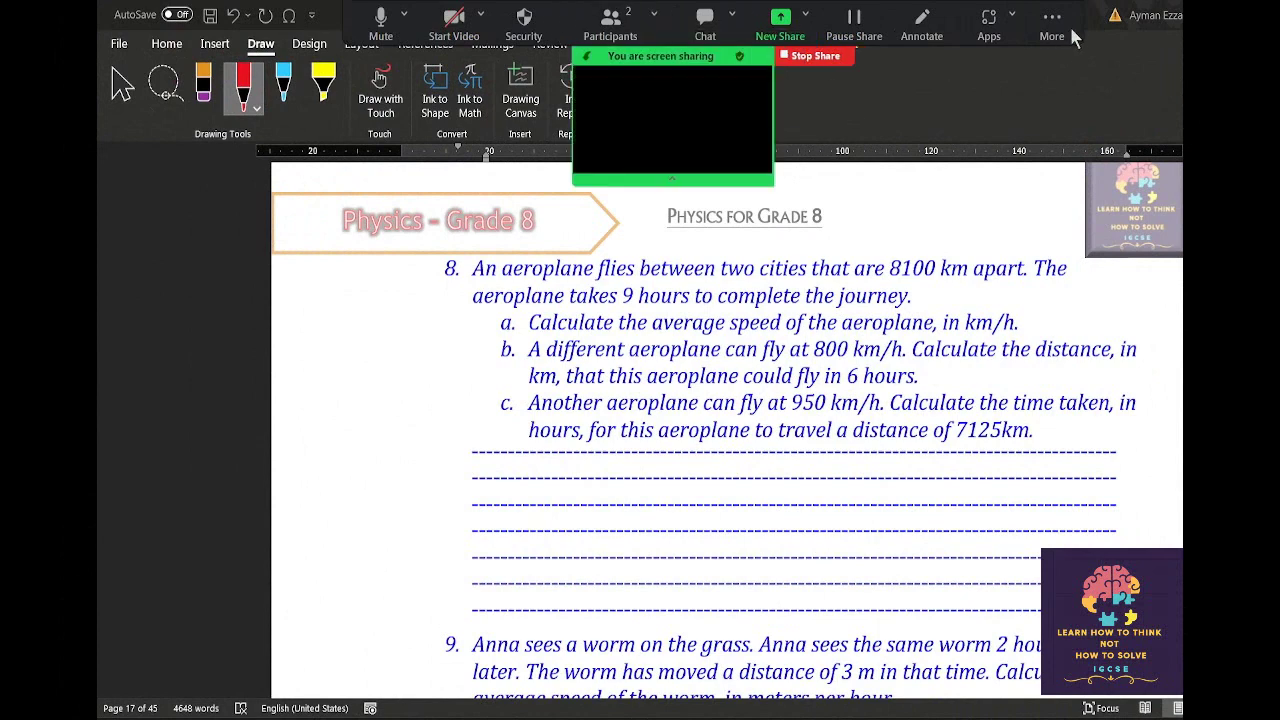
left_click(1148, 22)
left_click(1105, 175)
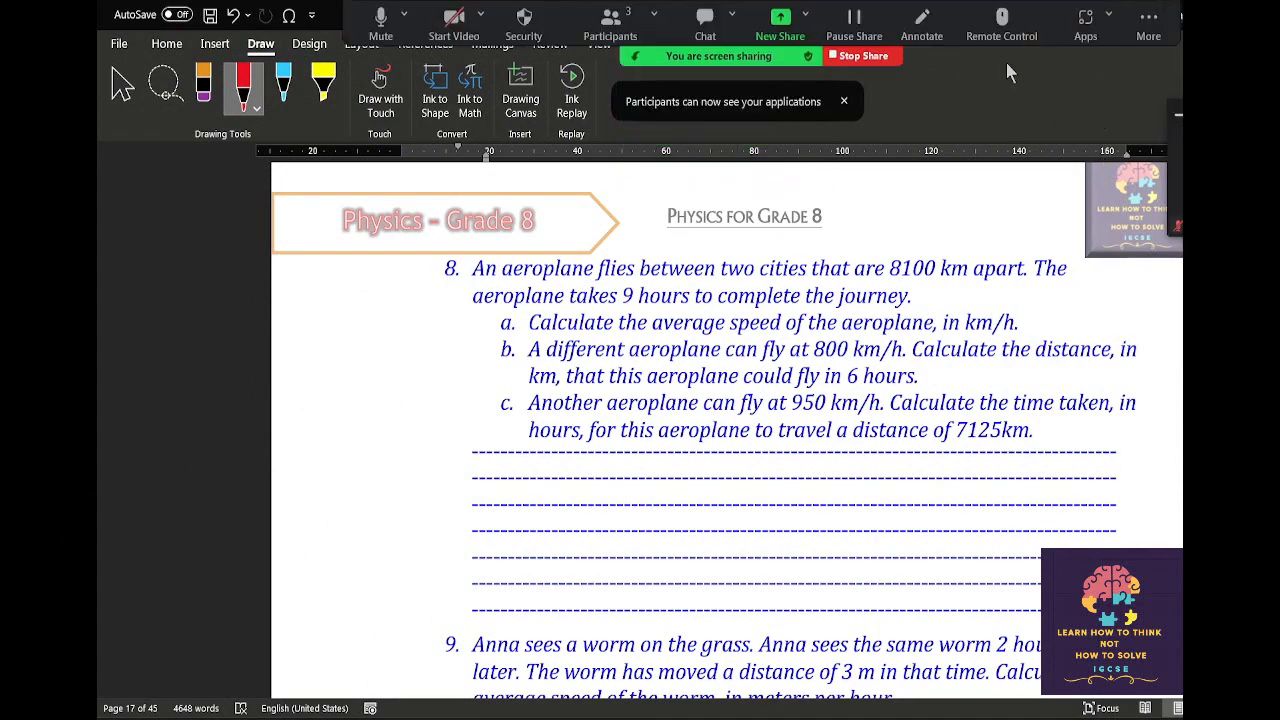
left_click(1148, 22)
left_click(1150, 163)
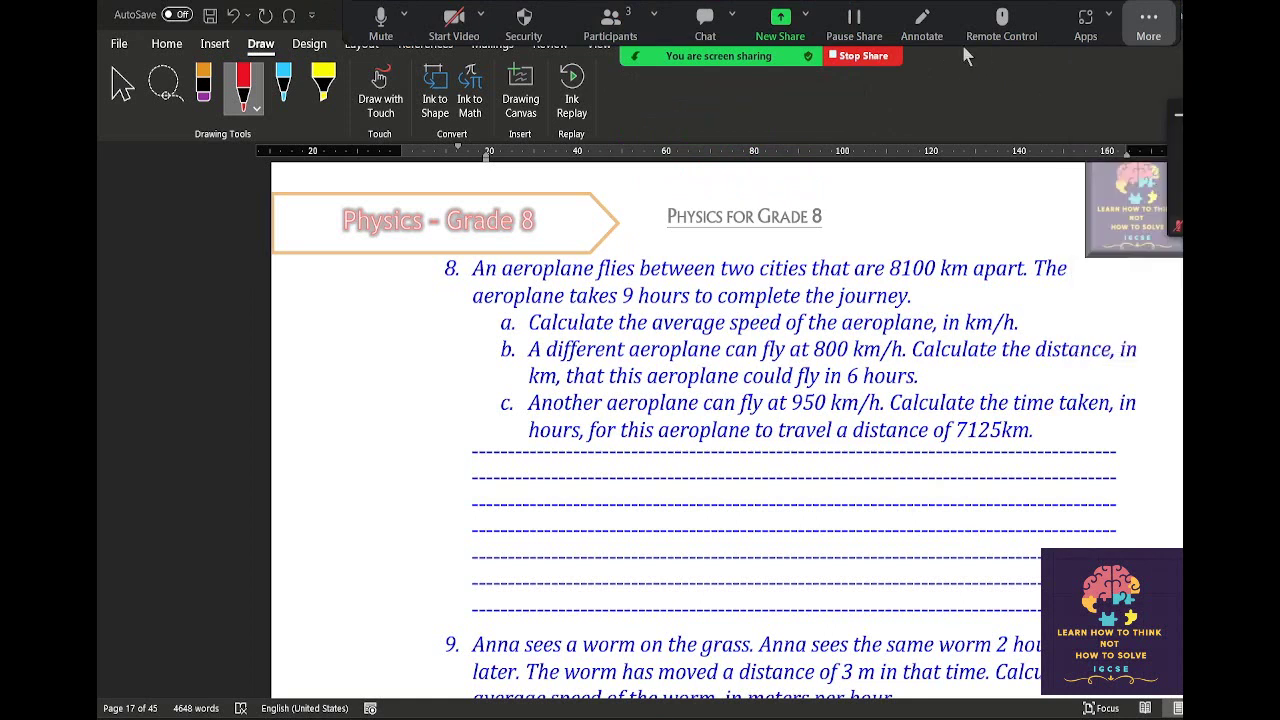
Set the meeting chat so participants cannot chat with anyone, then close the chat.
left_click(708, 20)
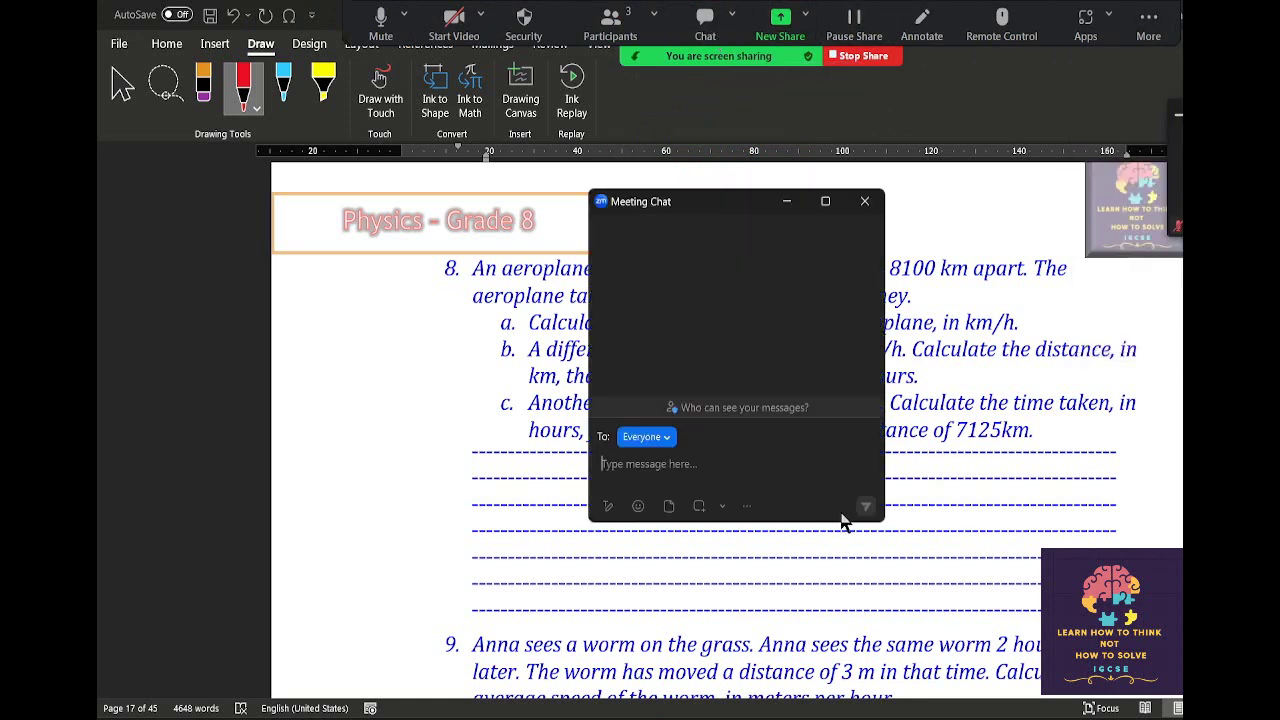
left_click(746, 506)
left_click(775, 601)
left_click(865, 201)
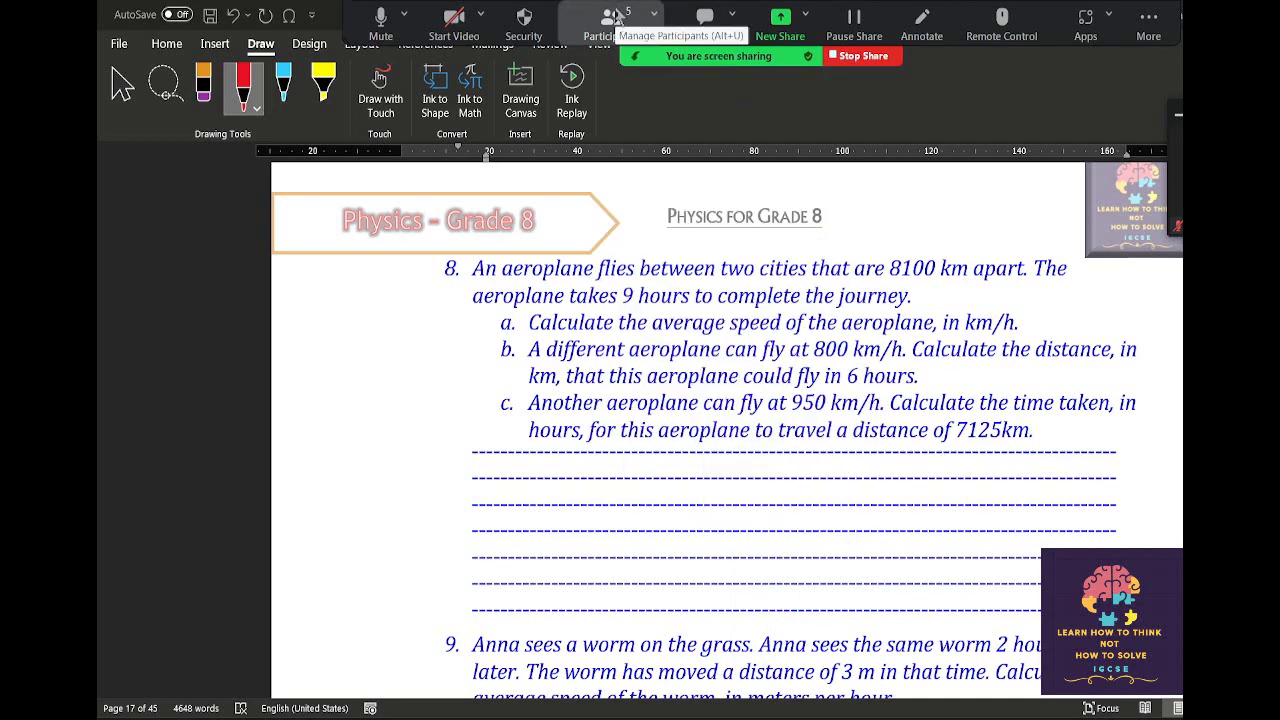
Place the participant list over the worksheet, turn the camera on, and adjust the system volume.
left_click(610, 20)
left_click_drag(710, 211, 224, 163)
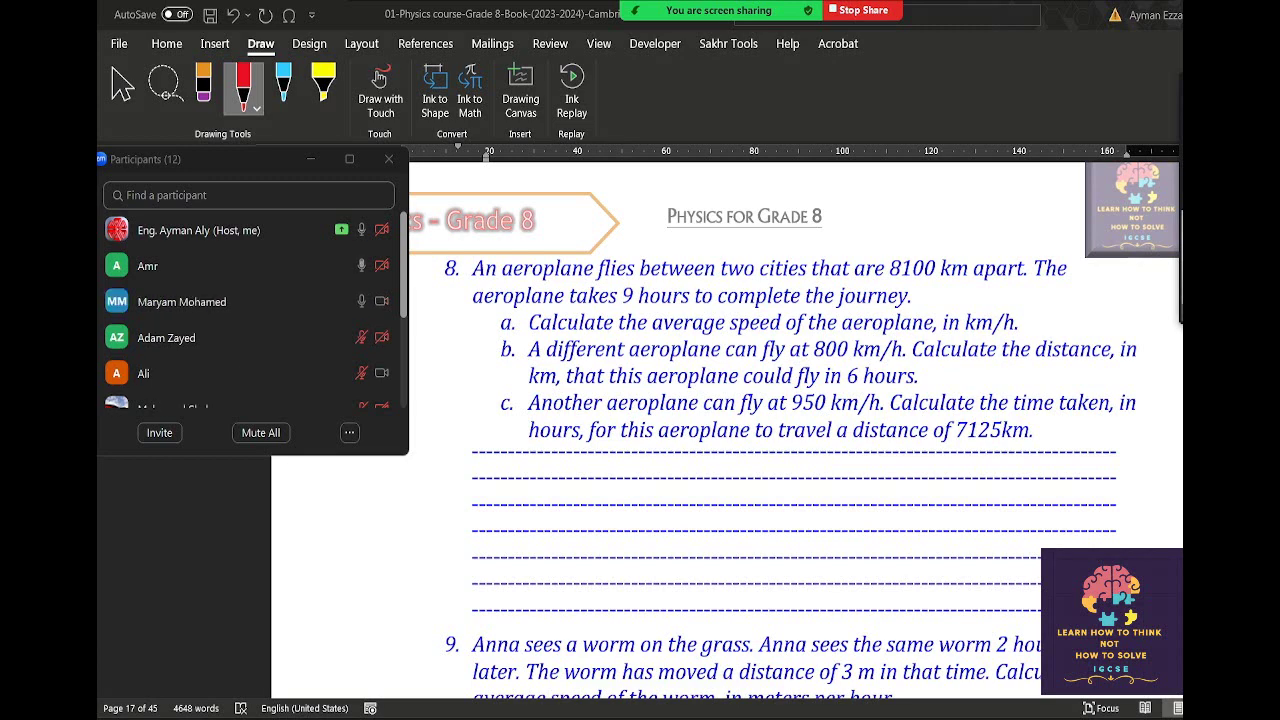
key("XF86AudioLowerVolume")
key("XF86AudioLowerVolume")
mouse_move(480, 20)
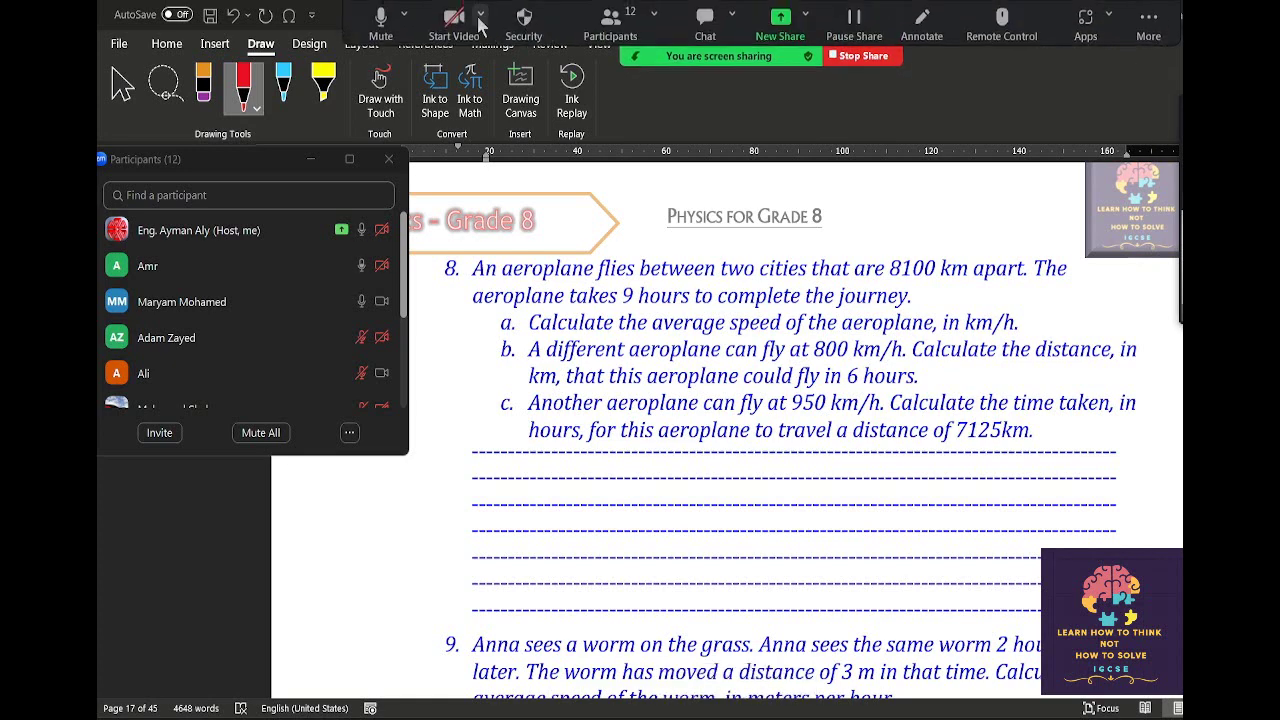
left_click(463, 32)
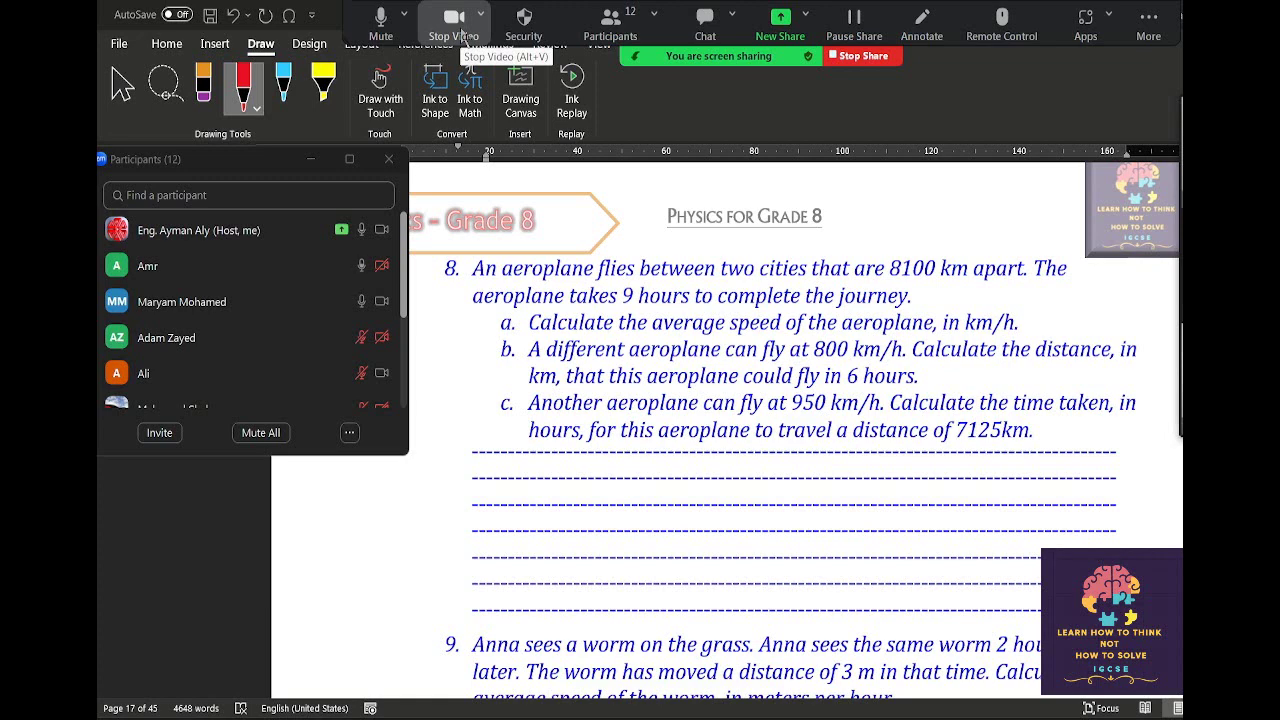
key("XF86AudioLowerVolume")
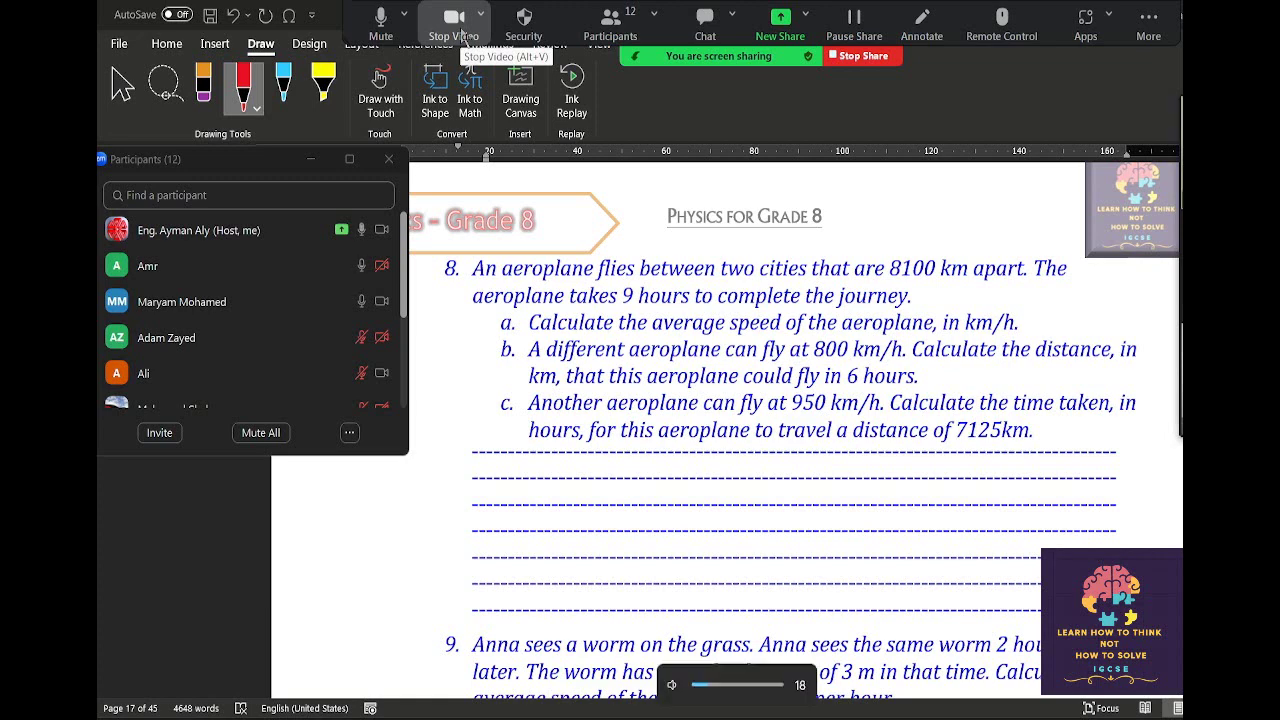
key("XF86AudioLowerVolume")
key("XF86AudioLowerVolume")
key("XF86AudioLowerVolume")
key("XF86AudioRaiseVolume")
key("XF86AudioRaiseVolume")
key("XF86AudioRaiseVolume")
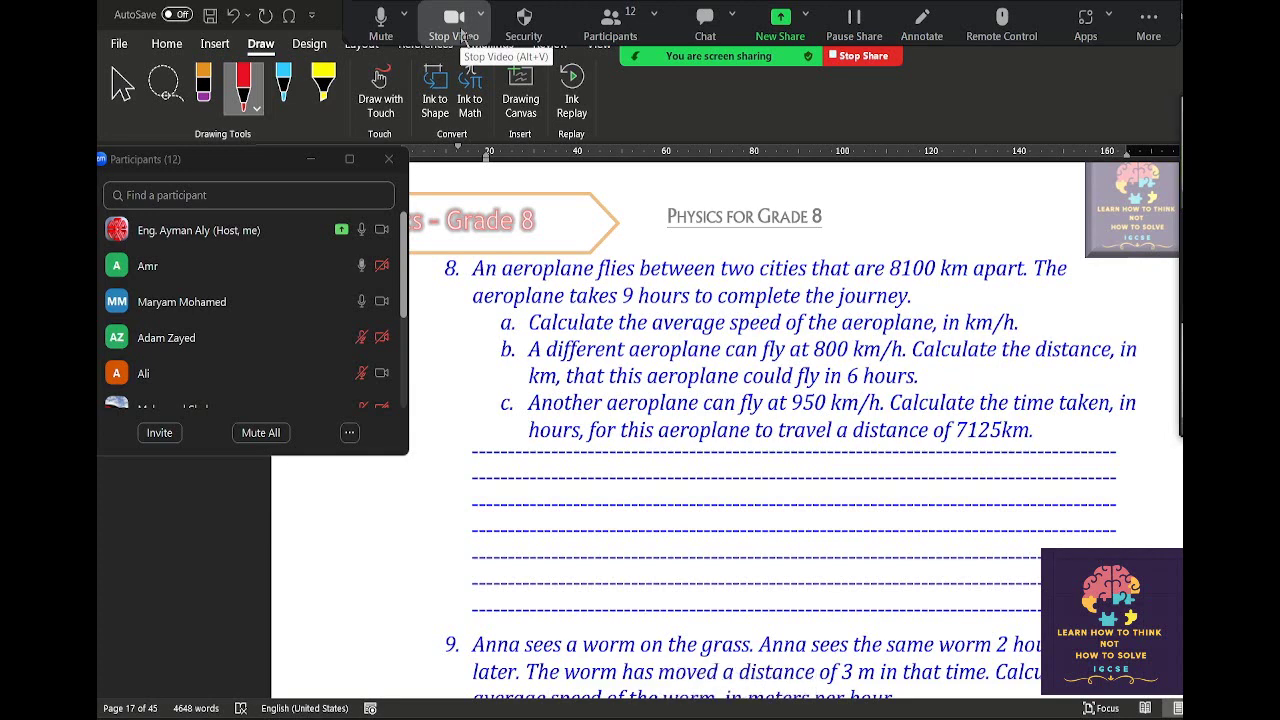
key("XF86AudioRaiseVolume")
key("XF86AudioRaiseVolume")
key("XF86AudioRaiseVolume")
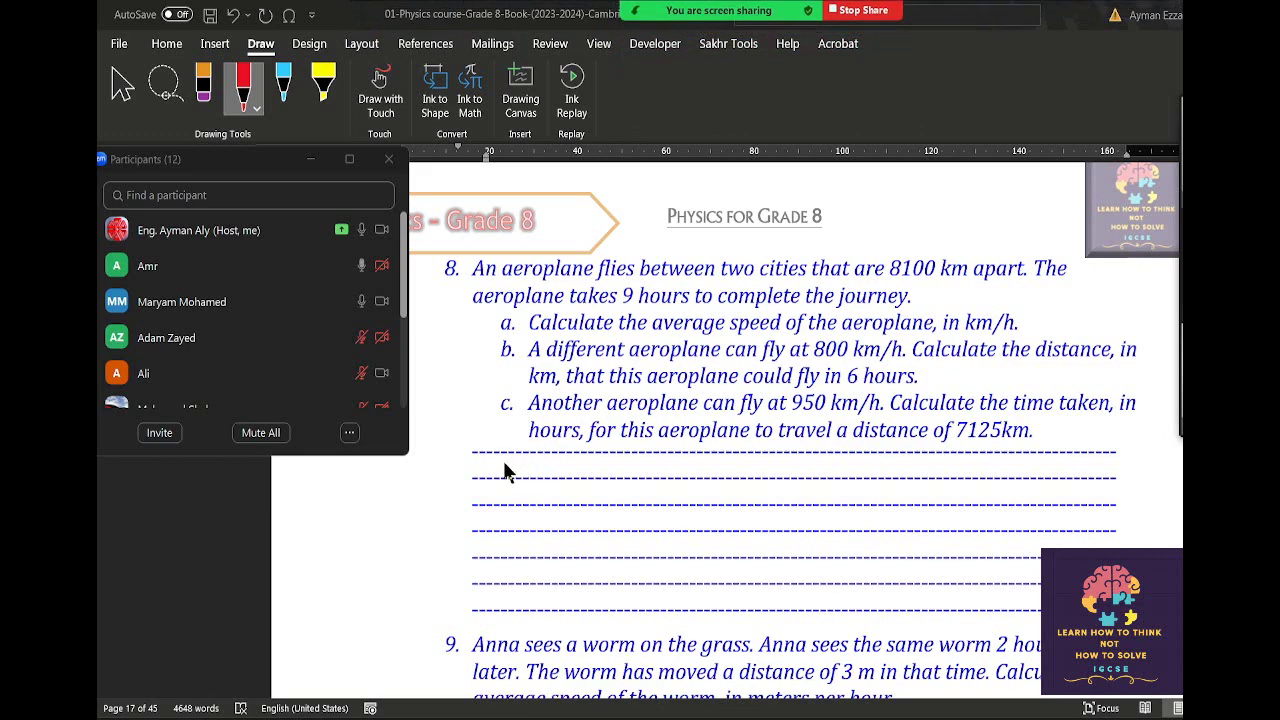
Ink a D-S-t triangle and a) S = 8100/9 = 90 km/hr in red, then label b).
left_click_drag(492, 465, 500, 472)
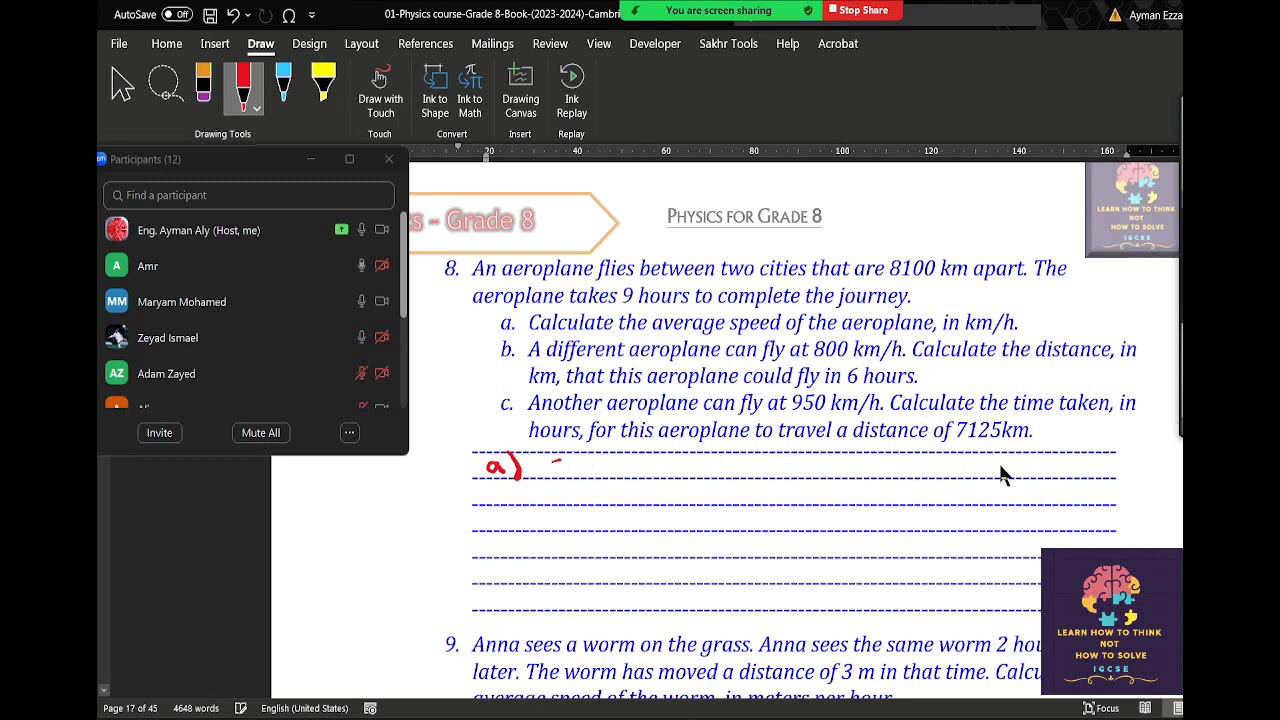
mouse_move(1088, 453)
left_mouse_down()
mouse_move(1125, 538)
mouse_move(1142, 515)
mouse_move(1098, 455)
mouse_move(1118, 488)
mouse_move(1097, 485)
mouse_move(1098, 530)
mouse_move(1080, 522)
mouse_move(1118, 528)
left_mouse_up()
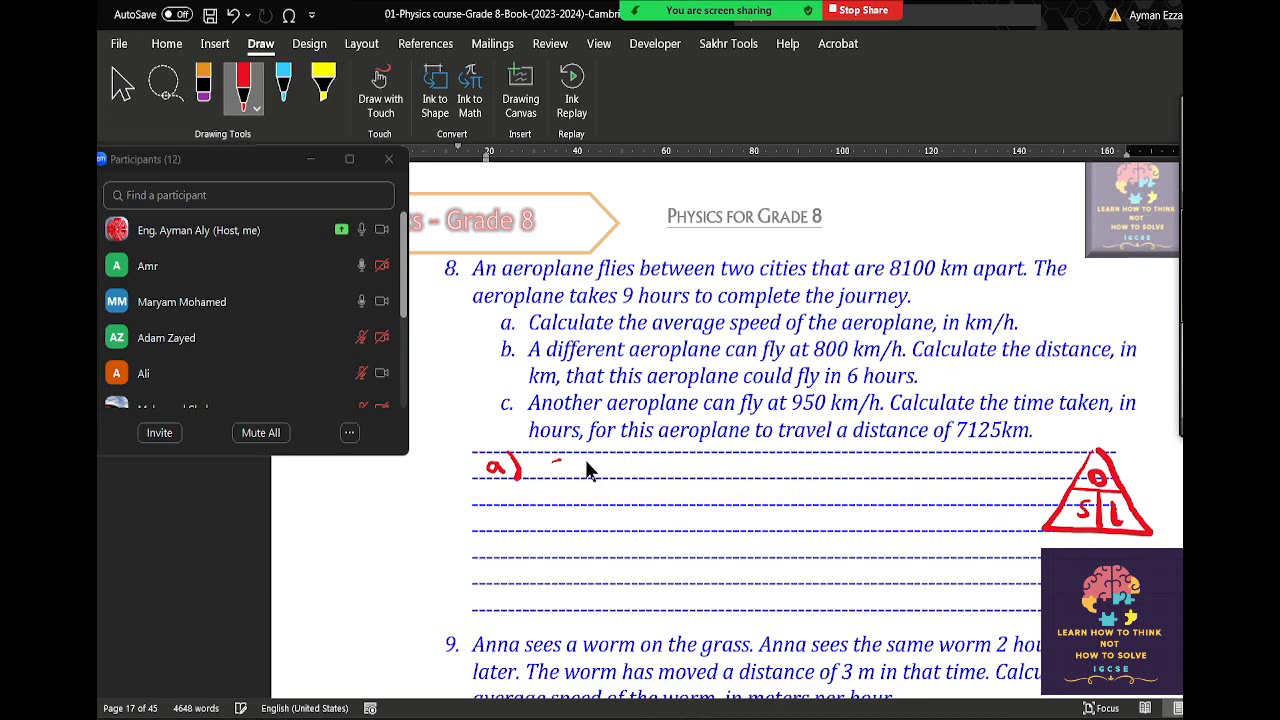
mouse_move(566, 462)
left_mouse_down()
mouse_move(555, 480)
mouse_move(593, 469)
mouse_move(710, 478)
mouse_move(650, 449)
mouse_move(652, 470)
mouse_move(686, 474)
left_mouse_up()
left_click_drag(698, 458, 684, 506)
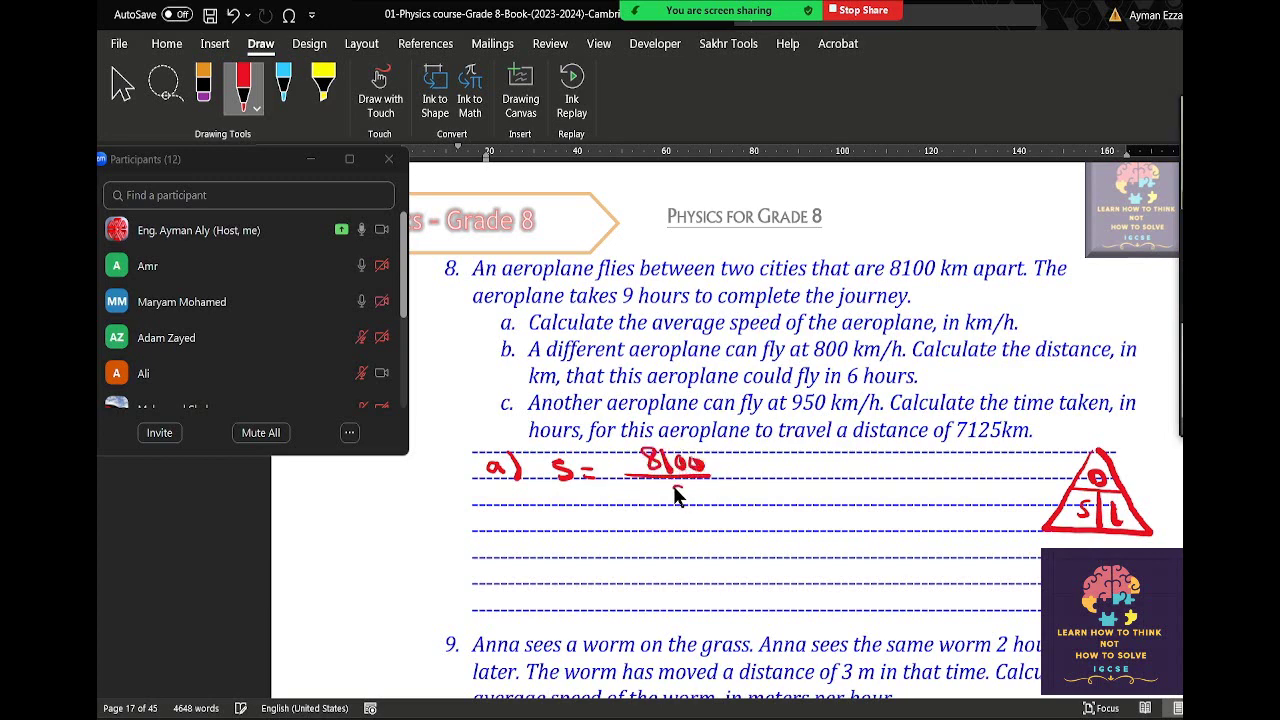
left_click_drag(743, 471, 760, 478)
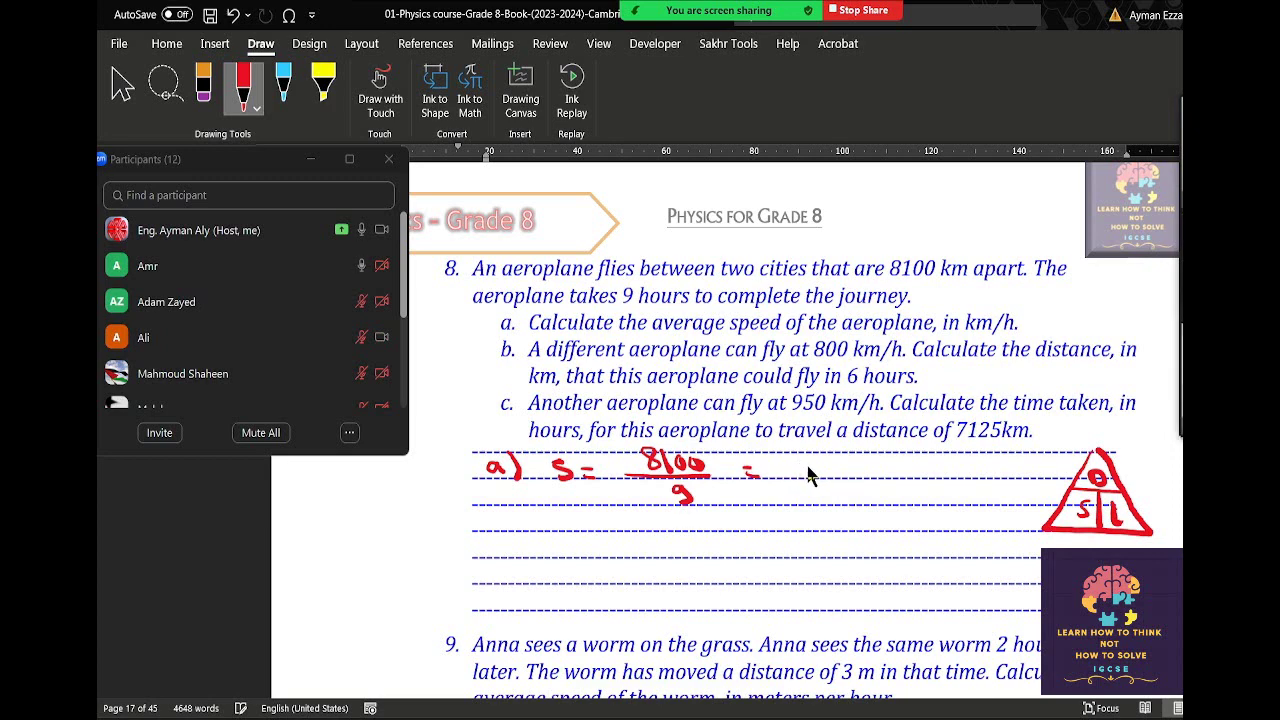
mouse_move(805, 458)
left_mouse_down()
mouse_move(803, 478)
mouse_move(824, 480)
mouse_move(918, 468)
left_mouse_up()
left_click(924, 478)
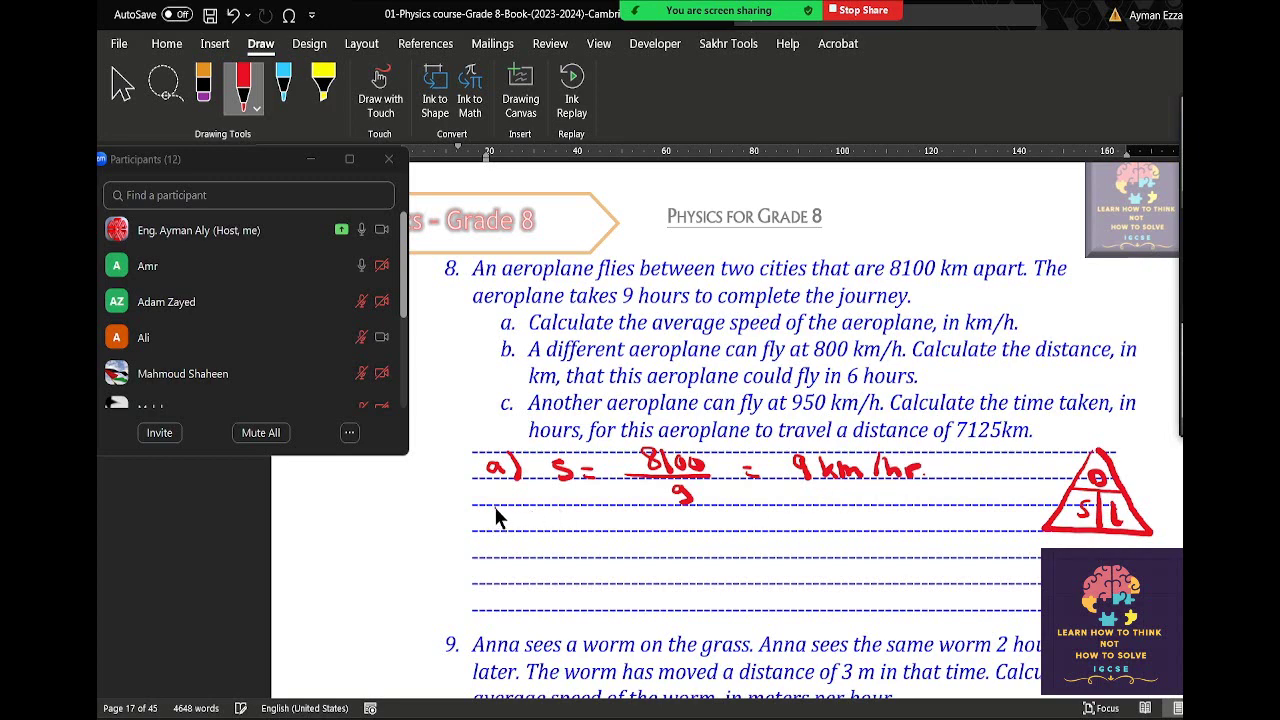
left_click_drag(497, 507, 530, 525)
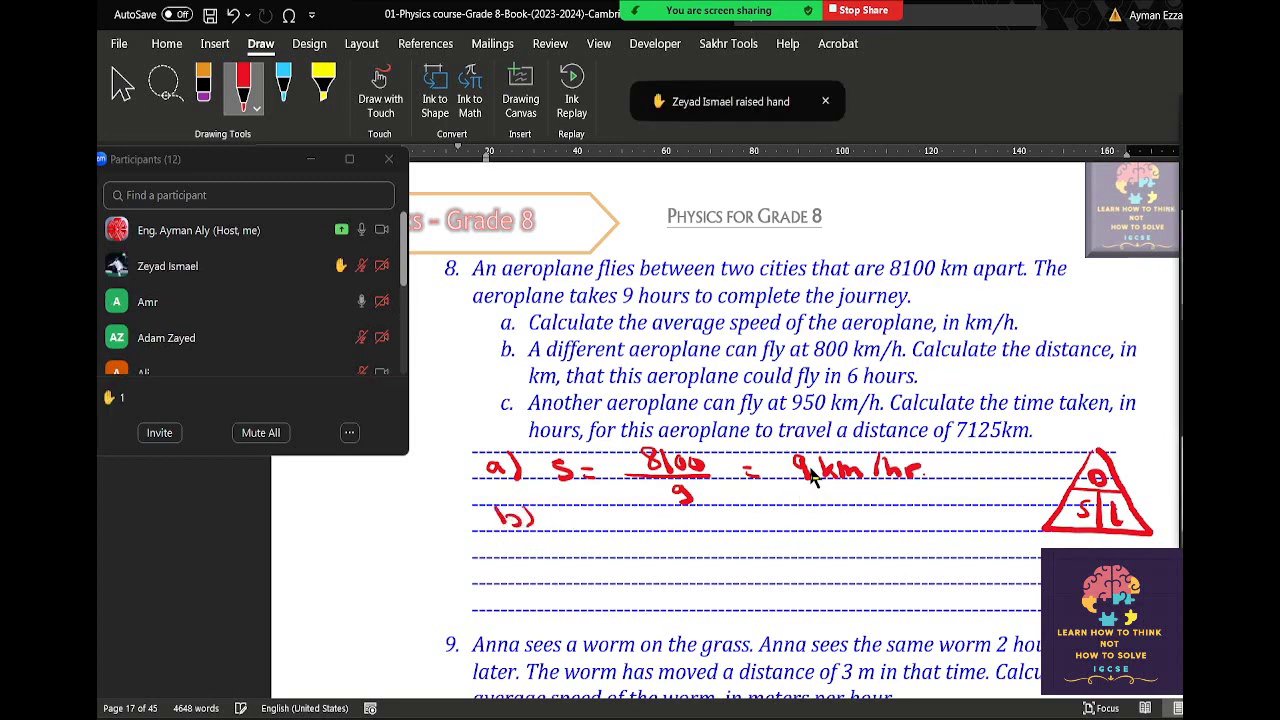
left_click_drag(812, 464, 810, 468)
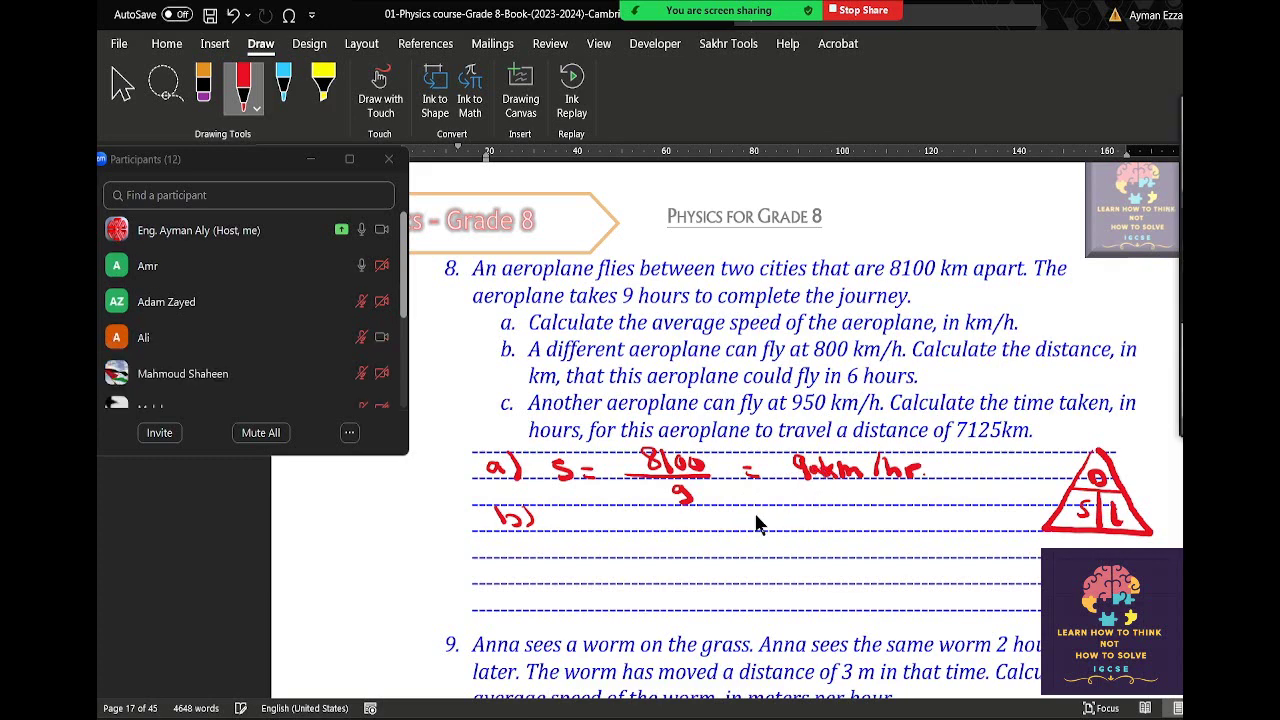
Erase part a's wrong speed, rewrite it as 900, and begin part b with D = S × t =.
left_click(205, 88)
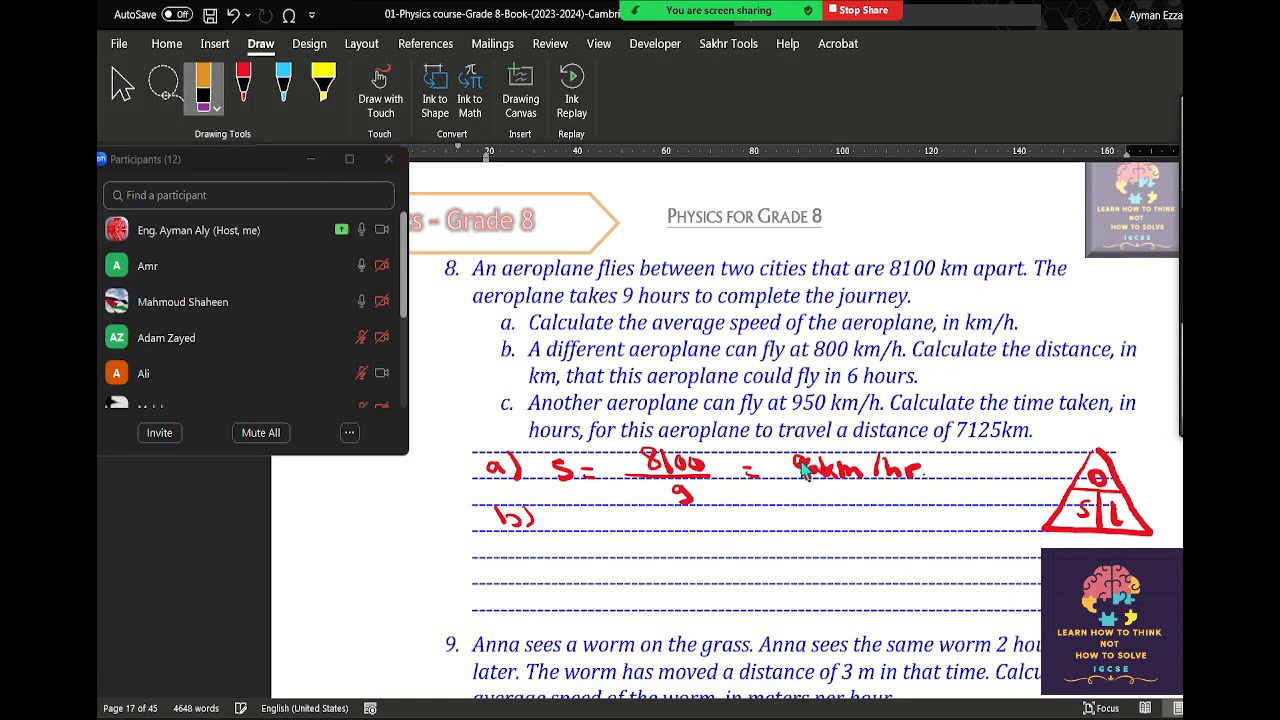
left_click_drag(812, 470, 820, 462)
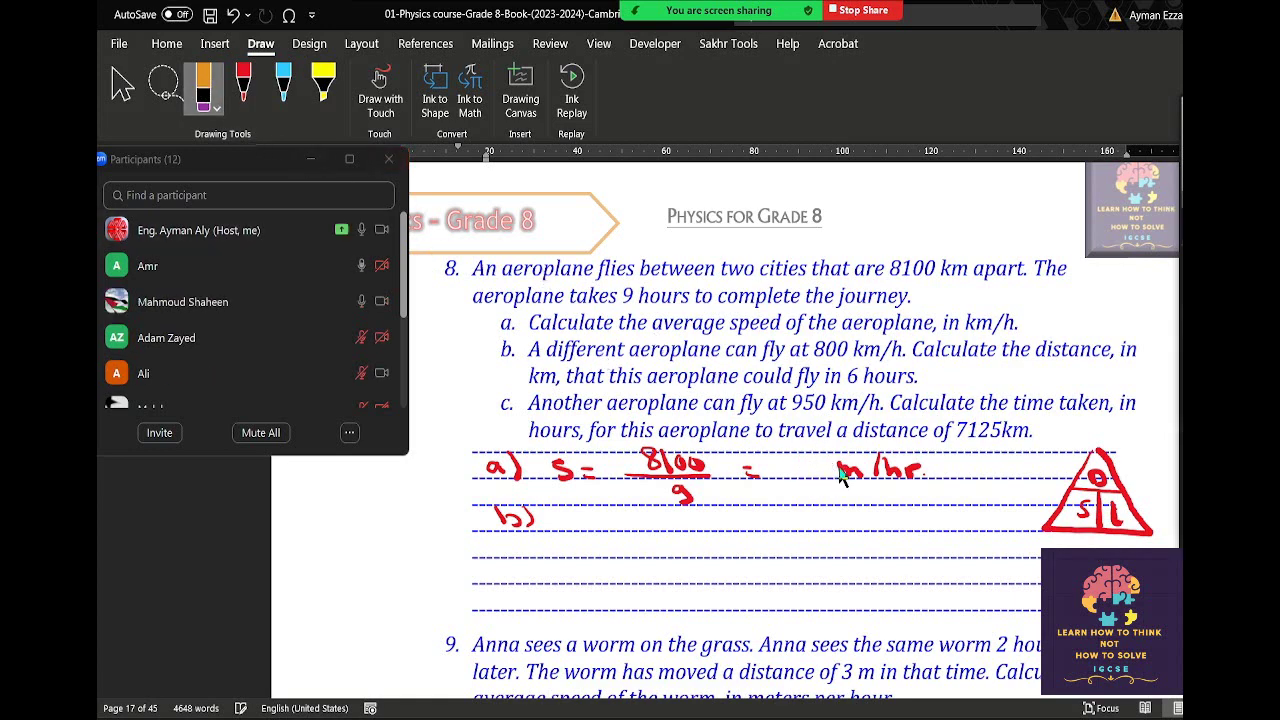
left_click(243, 85)
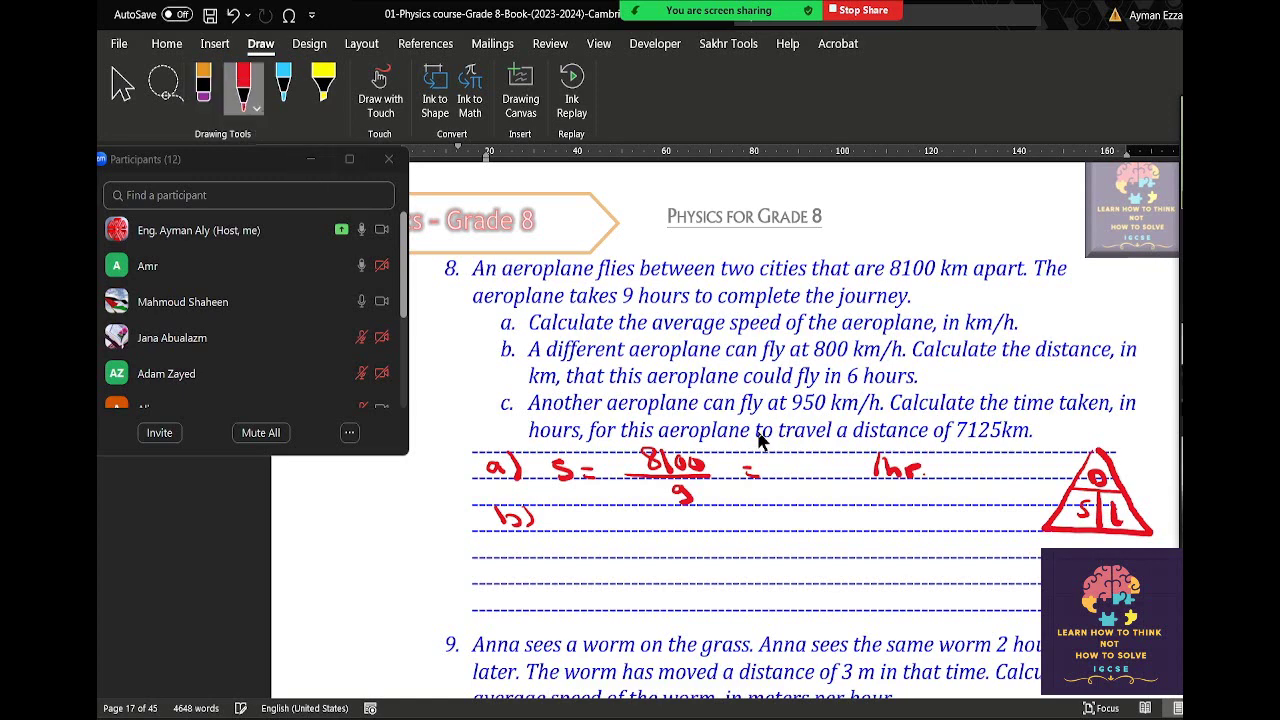
mouse_move(797, 460)
left_mouse_down()
mouse_move(796, 480)
mouse_move(814, 468)
mouse_move(882, 478)
left_mouse_up()
mouse_move(565, 511)
left_mouse_down()
mouse_move(566, 532)
mouse_move(613, 520)
mouse_move(702, 531)
left_mouse_up()
mouse_move(702, 516)
left_mouse_down()
mouse_move(688, 531)
mouse_move(716, 532)
mouse_move(724, 518)
mouse_move(759, 530)
left_mouse_up()
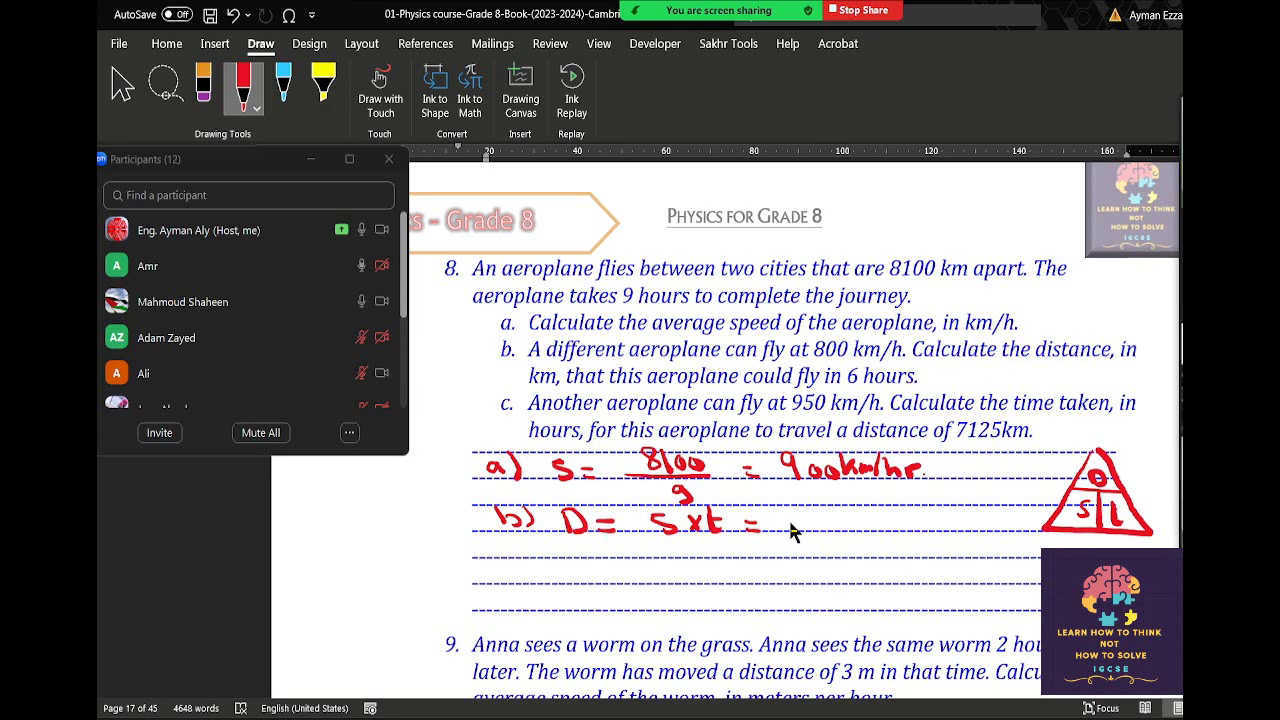
Complete part b in red as 800 × 6 = 4800 km and write c) on the next line.
mouse_move(806, 510)
left_mouse_down()
mouse_move(794, 532)
mouse_move(804, 512)
mouse_move(862, 528)
left_mouse_up()
mouse_move(862, 514)
left_mouse_down()
mouse_move(851, 528)
mouse_move(916, 519)
left_mouse_up()
left_click_drag(906, 526, 918, 526)
mouse_move(905, 518)
left_mouse_down()
mouse_move(968, 526)
mouse_move(978, 511)
mouse_move(1024, 534)
mouse_move(1064, 528)
left_mouse_up()
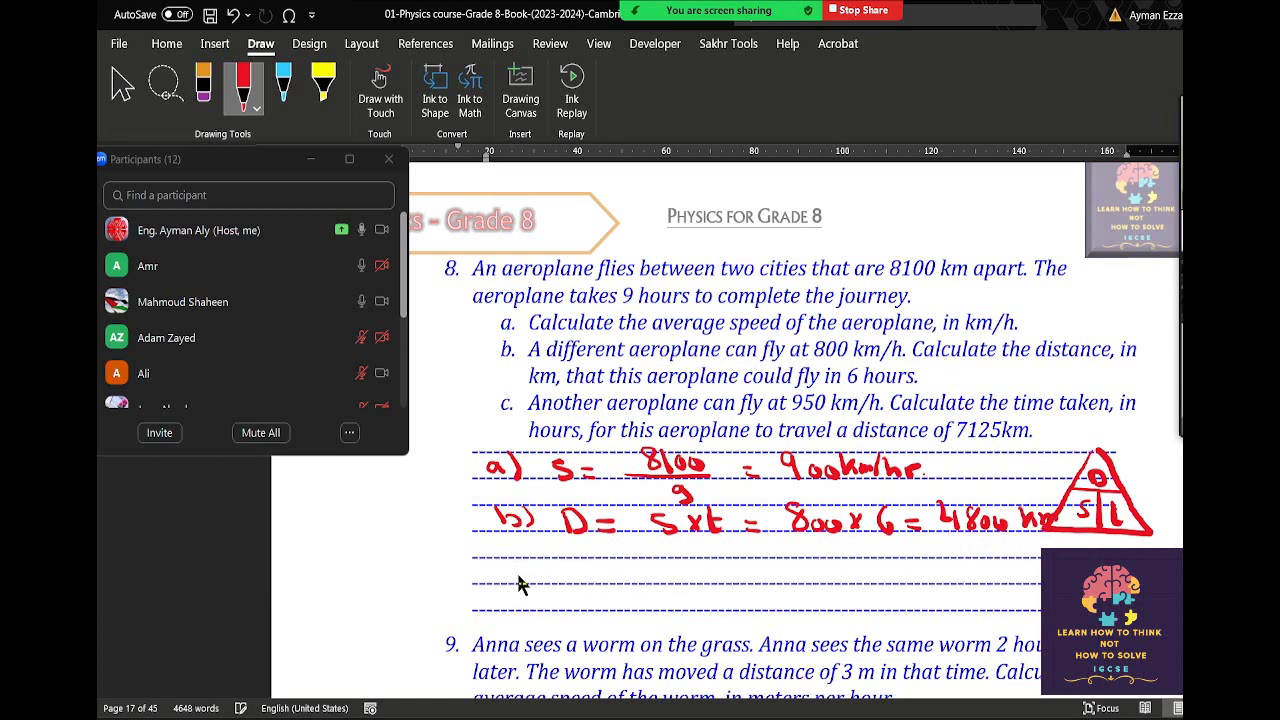
mouse_move(505, 565)
left_mouse_down()
mouse_move(493, 579)
mouse_move(524, 584)
left_mouse_up()
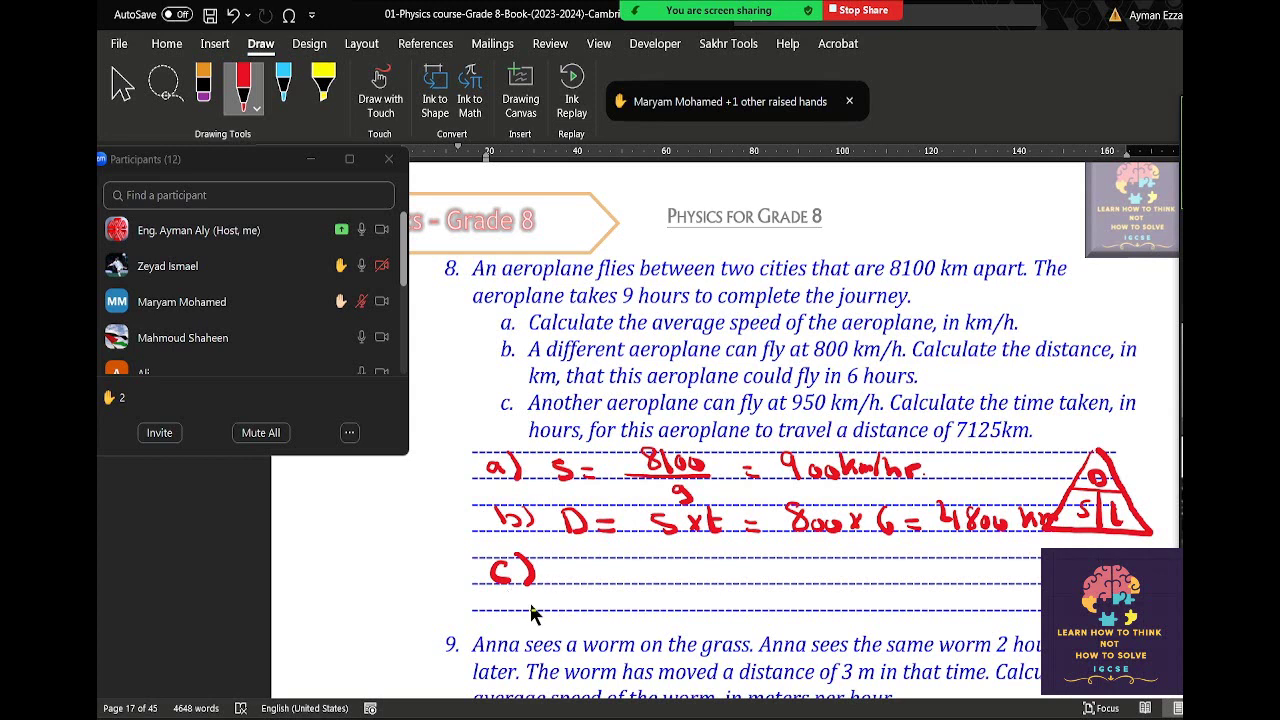
Write part c in red ink as t = D/s = 7125/950 = 7.5 hr.
left_click_drag(566, 562, 578, 588)
left_click_drag(560, 573, 581, 574)
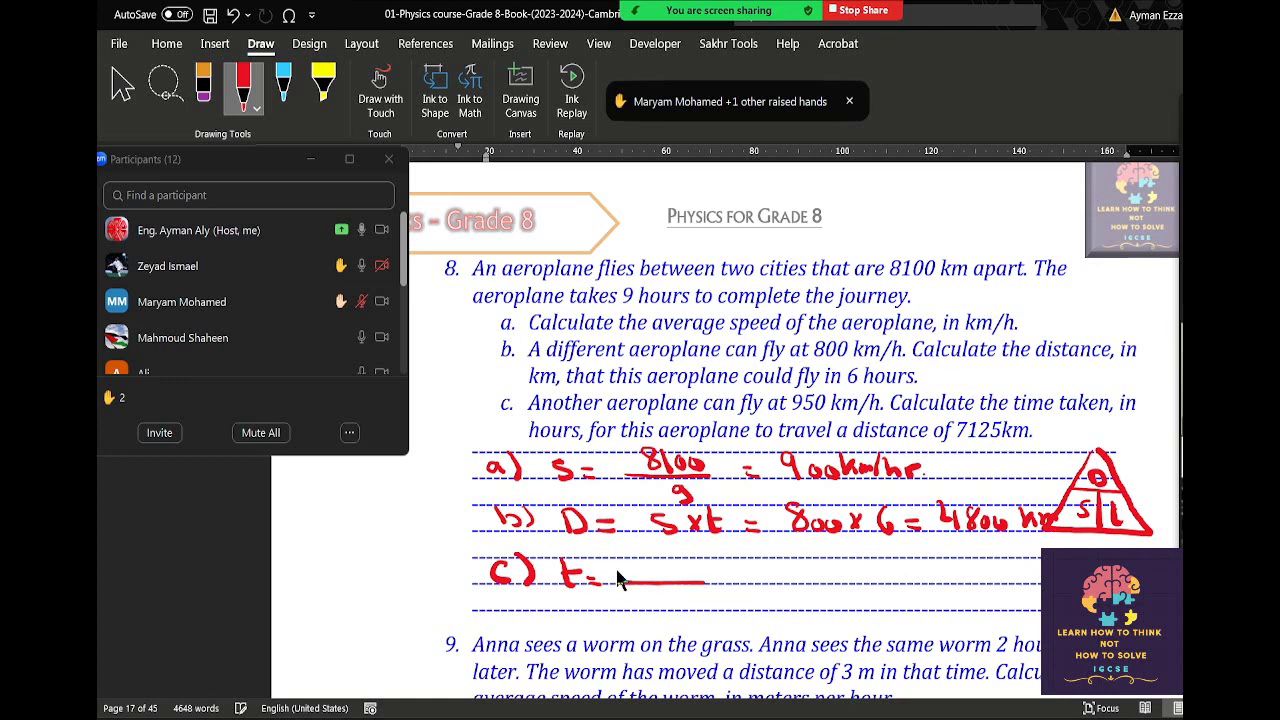
key("XF86AudioRaiseVolume")
key("XF86AudioRaiseVolume")
key("XF86AudioRaiseVolume")
left_click_drag(651, 556, 652, 578)
left_click_drag(669, 597, 658, 611)
left_click_drag(719, 574, 729, 573)
left_click_drag(719, 582, 730, 581)
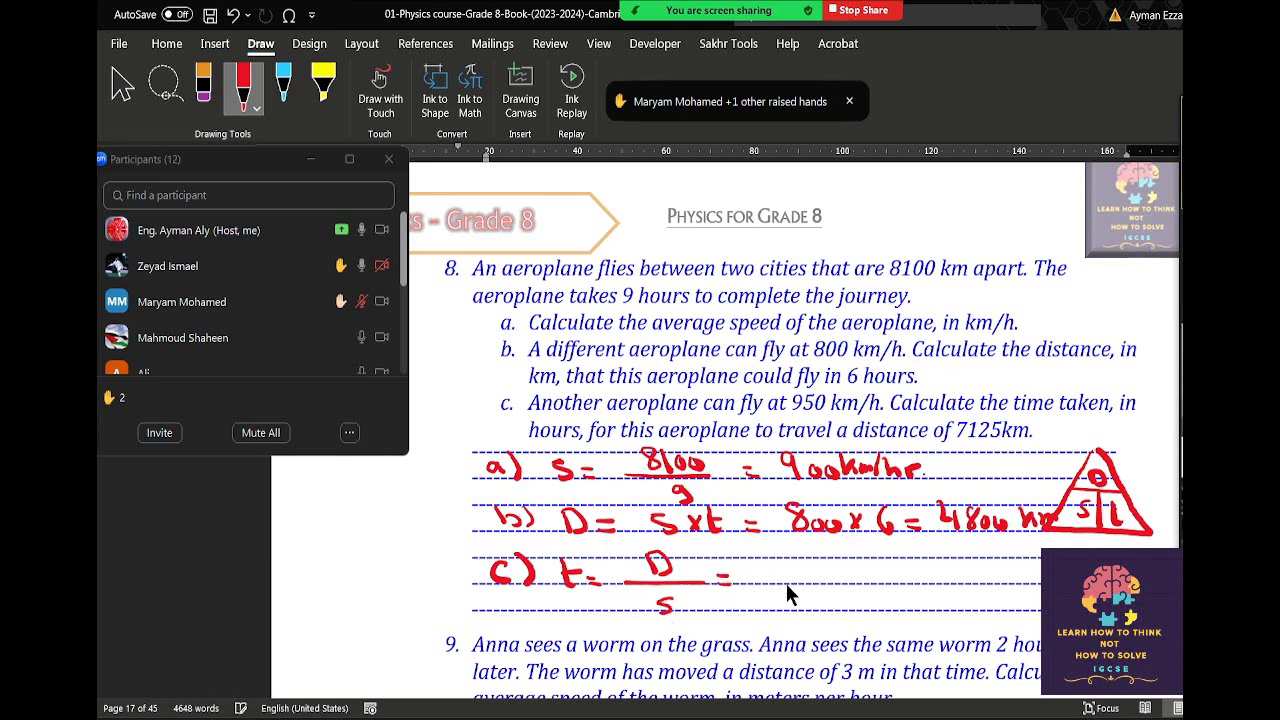
left_click_drag(826, 583, 838, 582)
mouse_move(757, 560)
left_mouse_down()
mouse_move(770, 582)
mouse_move(816, 580)
mouse_move(830, 560)
left_mouse_up()
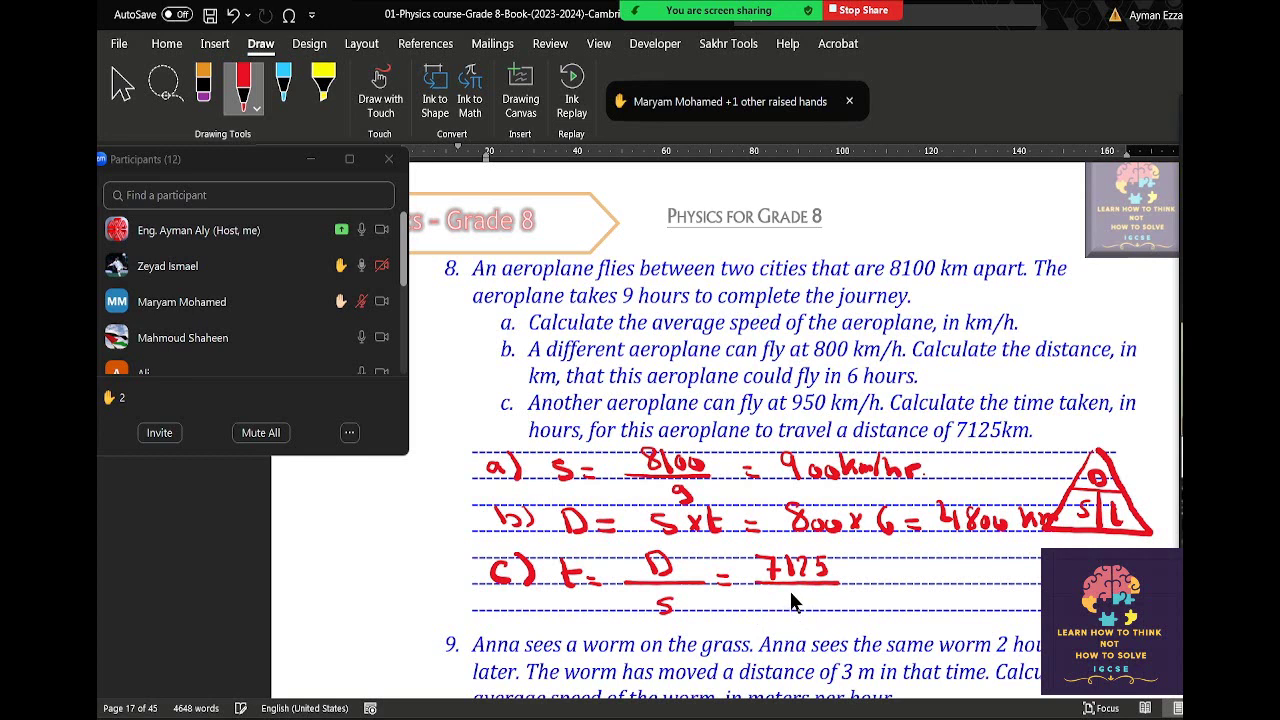
mouse_move(797, 593)
left_mouse_down()
mouse_move(789, 607)
mouse_move(818, 591)
left_mouse_up()
mouse_move(897, 560)
left_mouse_down()
mouse_move(907, 586)
mouse_move(931, 574)
mouse_move(944, 584)
mouse_move(958, 558)
mouse_move(993, 584)
mouse_move(1014, 570)
left_mouse_up()
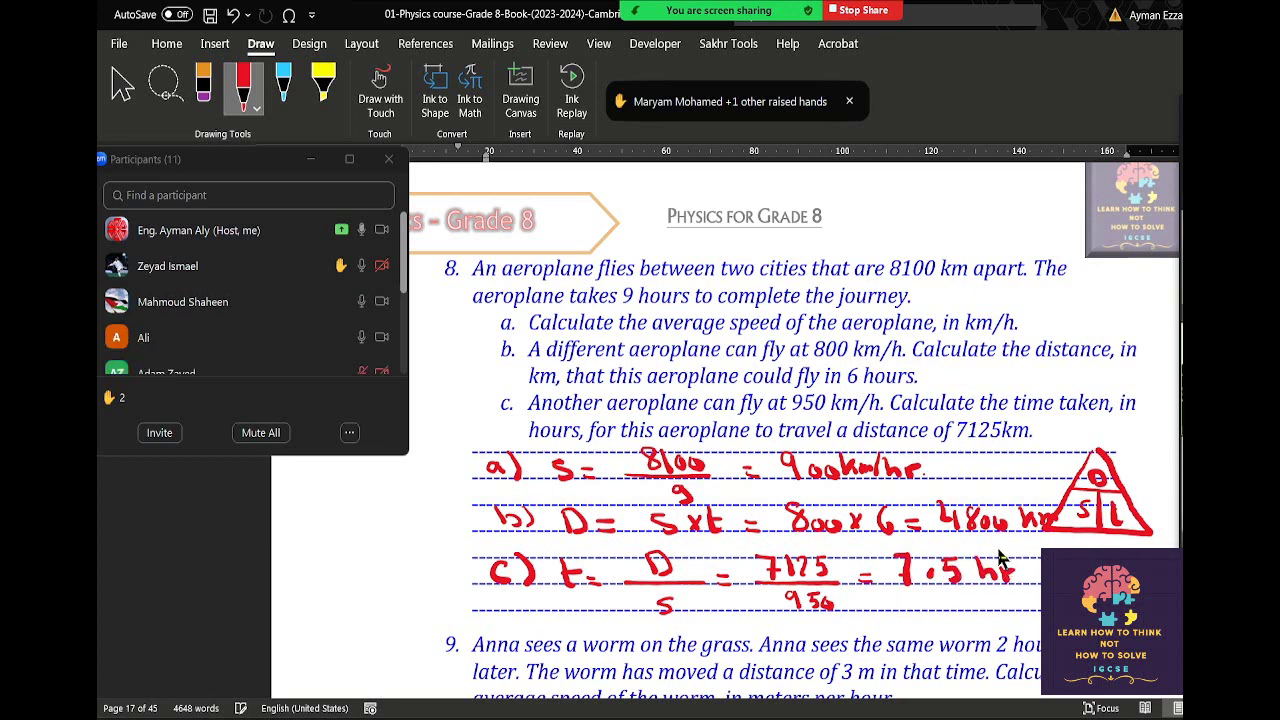
Scroll down past question 9 to question 10 about Marc's trip.
scroll(702, 560, "down", 2)
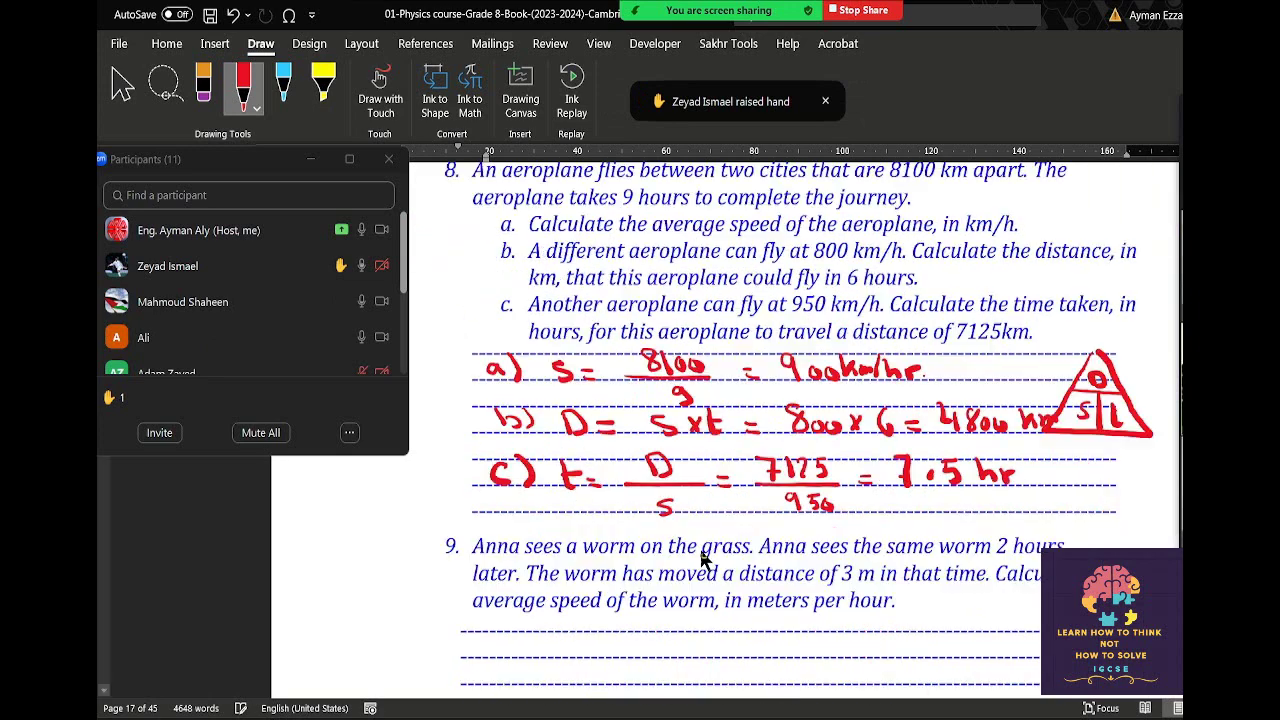
scroll(703, 560, "down", 4)
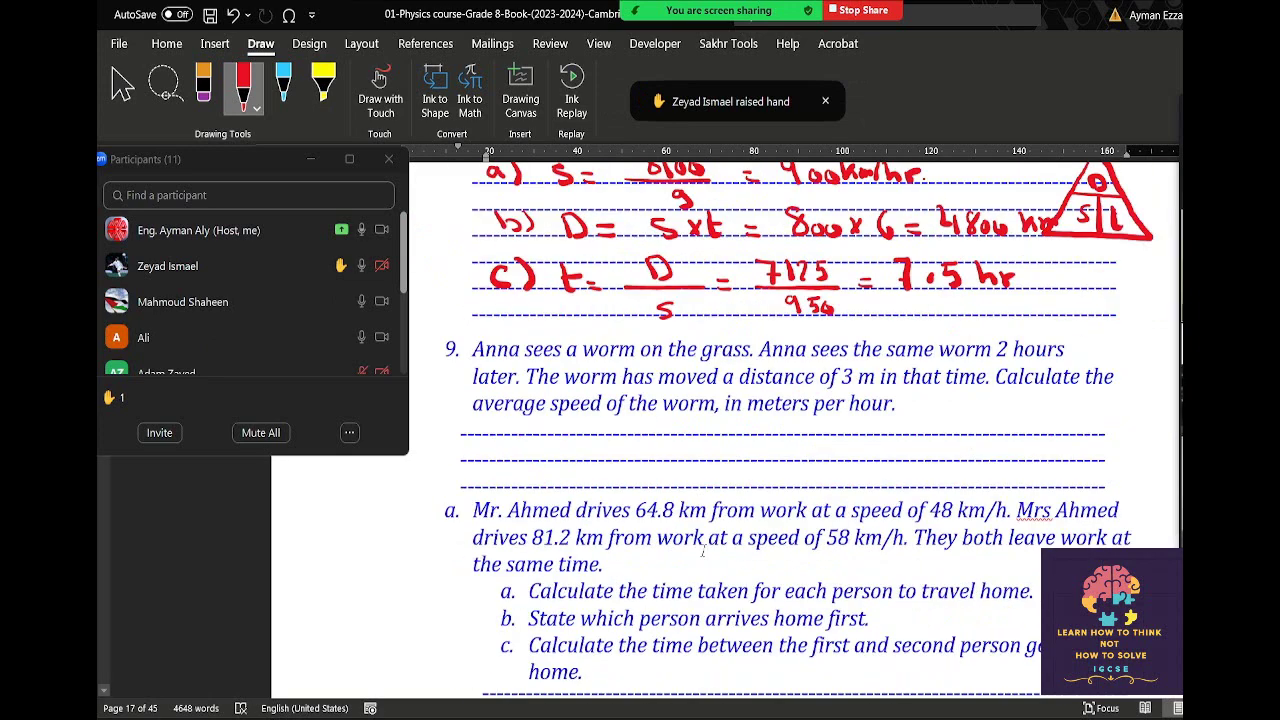
scroll(702, 552, "down", 5)
scroll(698, 552, "down", 4)
scroll(696, 551, "down", 2)
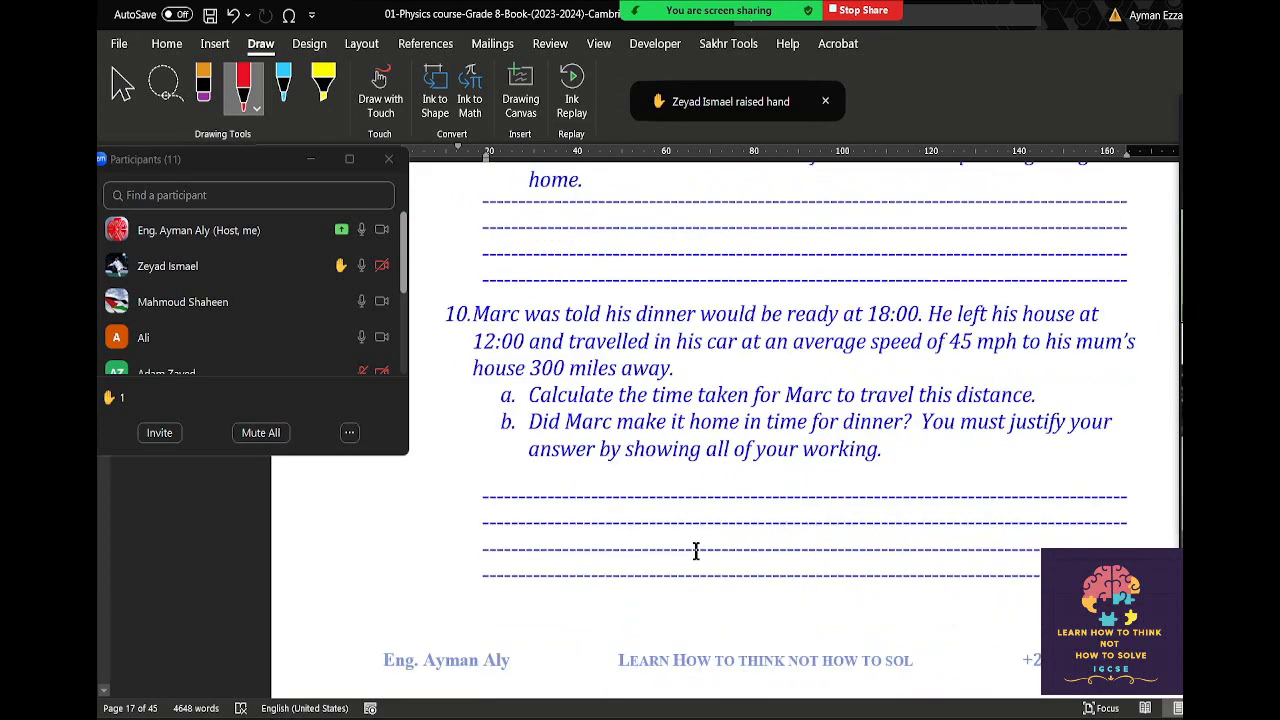
scroll(696, 551, "down", 8)
scroll(694, 557, "up", 6)
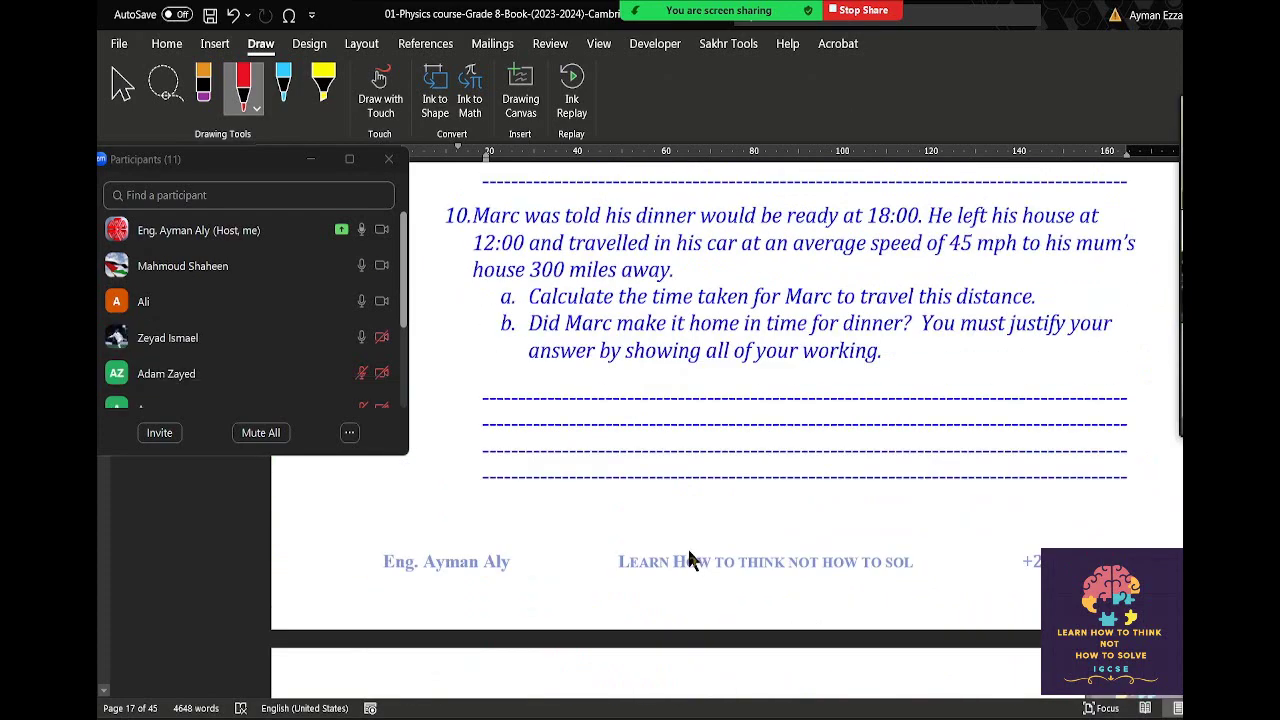
scroll(692, 553, "up", 4)
scroll(690, 551, "up", 2)
scroll(690, 550, "up", 3)
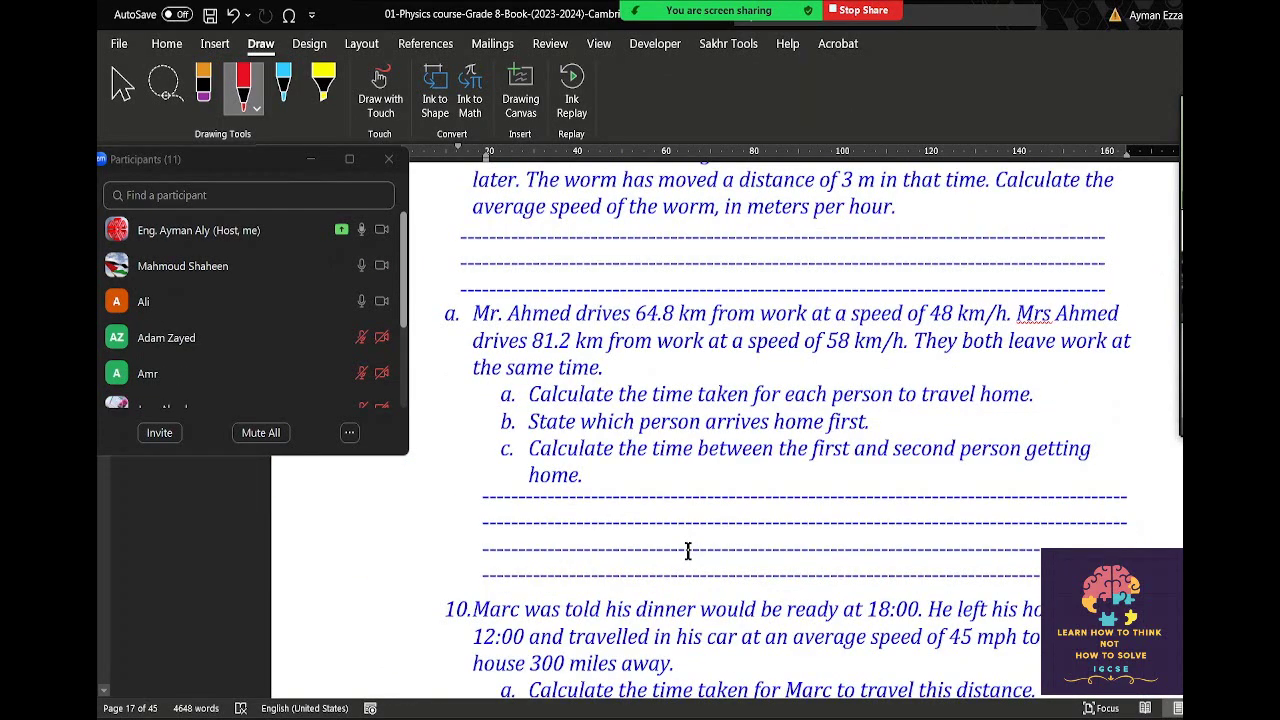
scroll(688, 548, "up", 2)
scroll(688, 548, "down", 2)
scroll(688, 548, "down", 2)
scroll(687, 548, "down", 2)
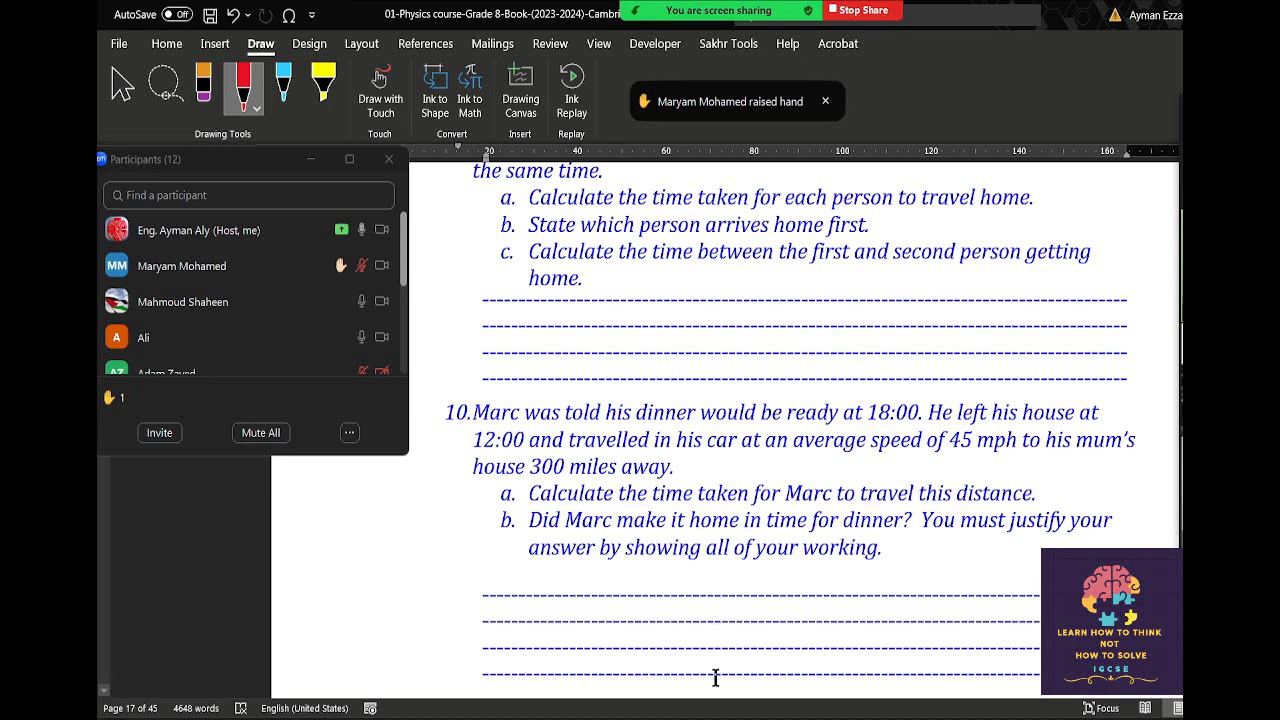
Scroll through the Describing Movement / Distance–Time Graphs page, nudging the Participants window left.
scroll(803, 607, "down", 3)
scroll(807, 603, "down", 4)
scroll(807, 597, "down", 2)
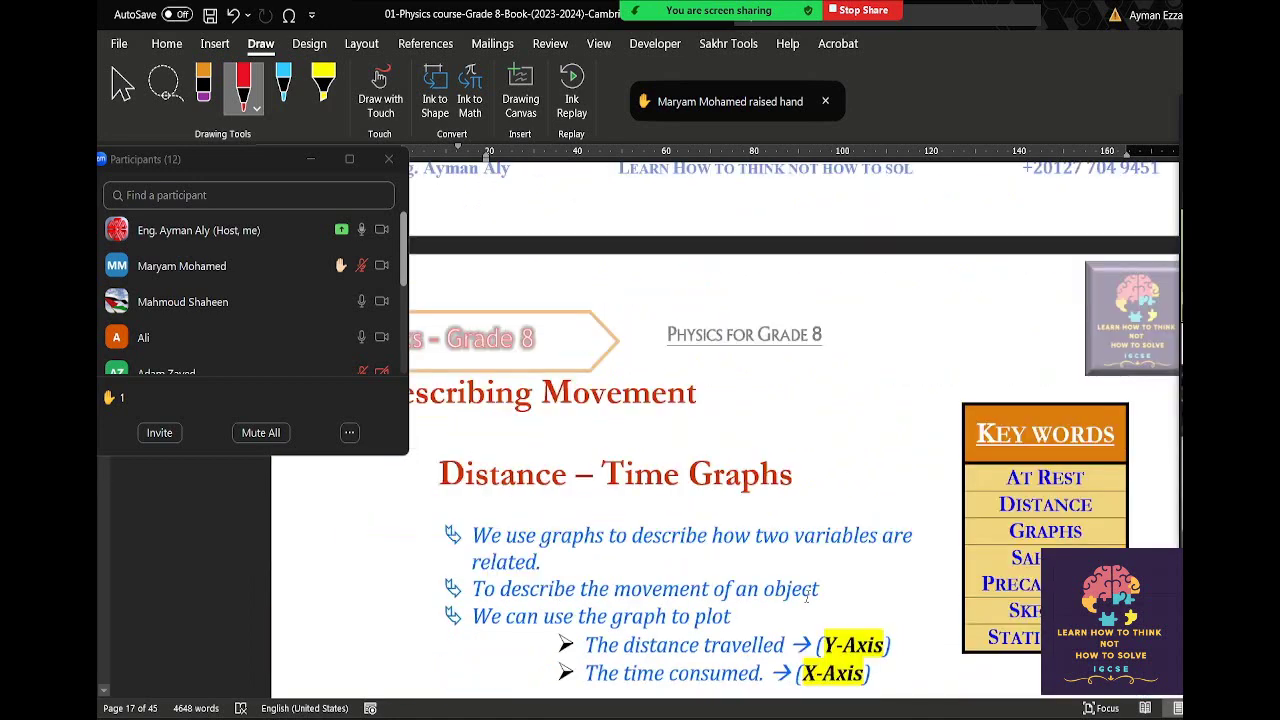
scroll(807, 597, "down", 2)
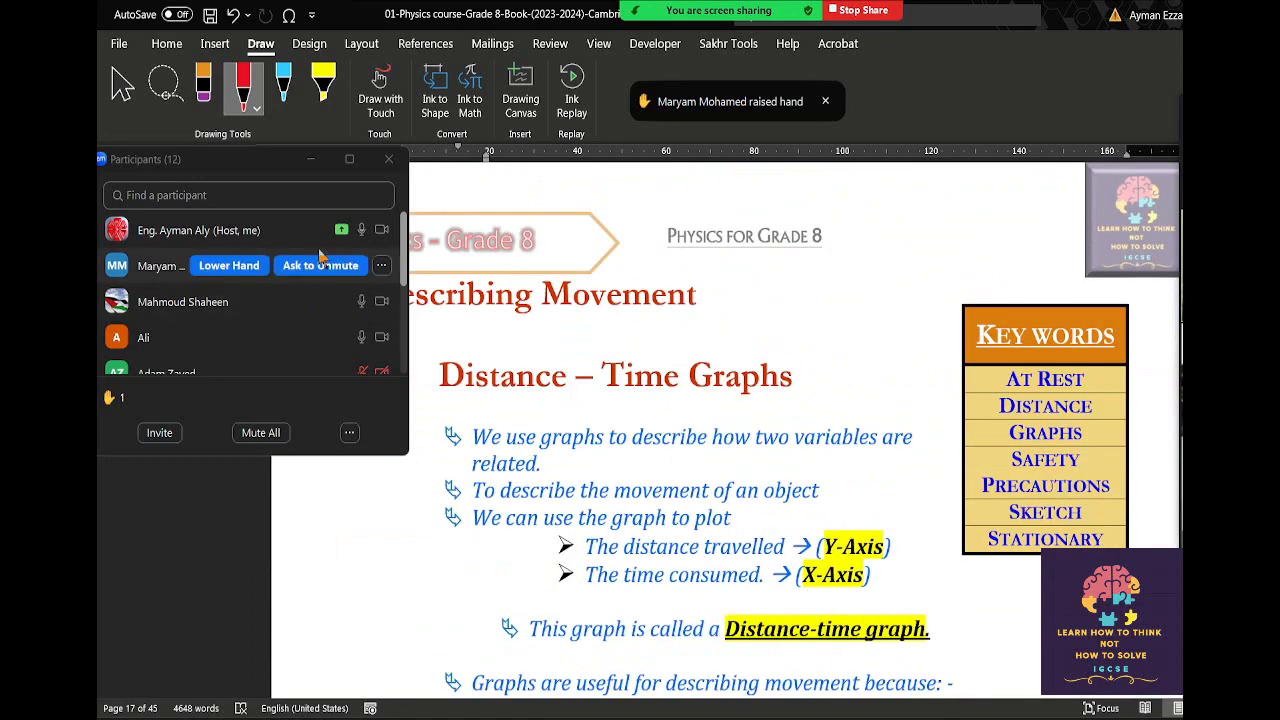
left_click_drag(280, 168, 231, 168)
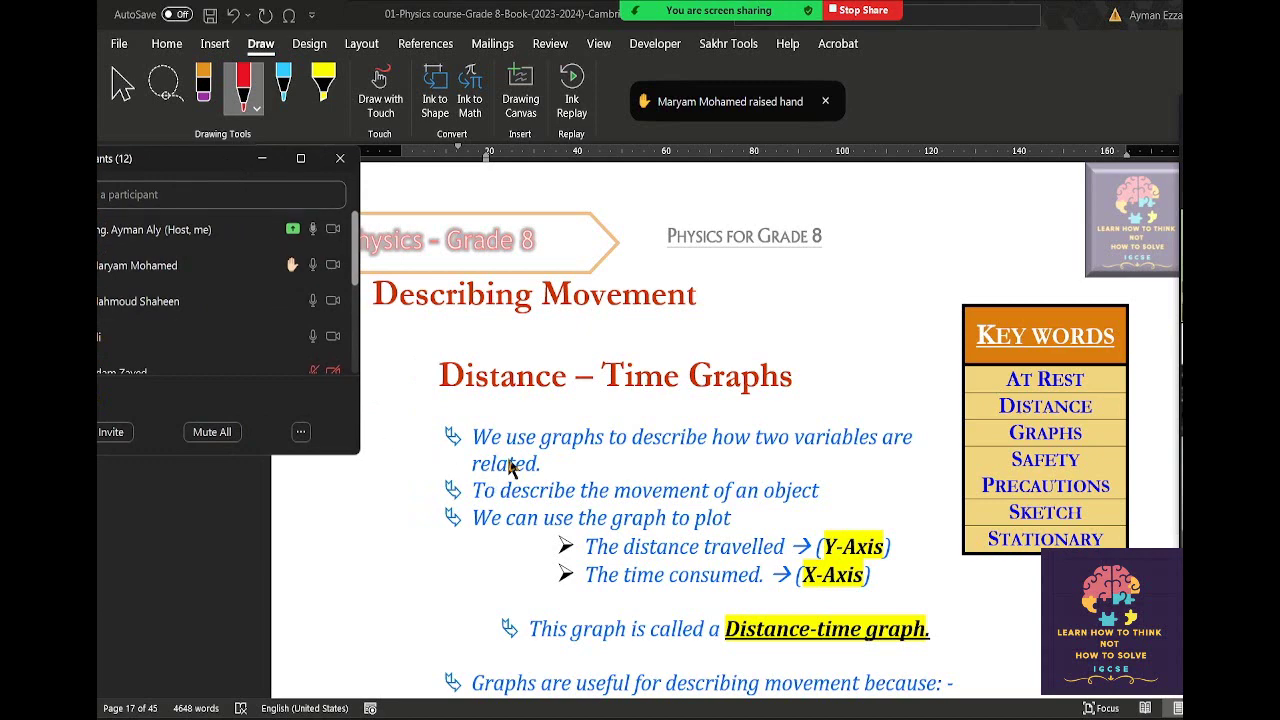
scroll(752, 393, "down", 1)
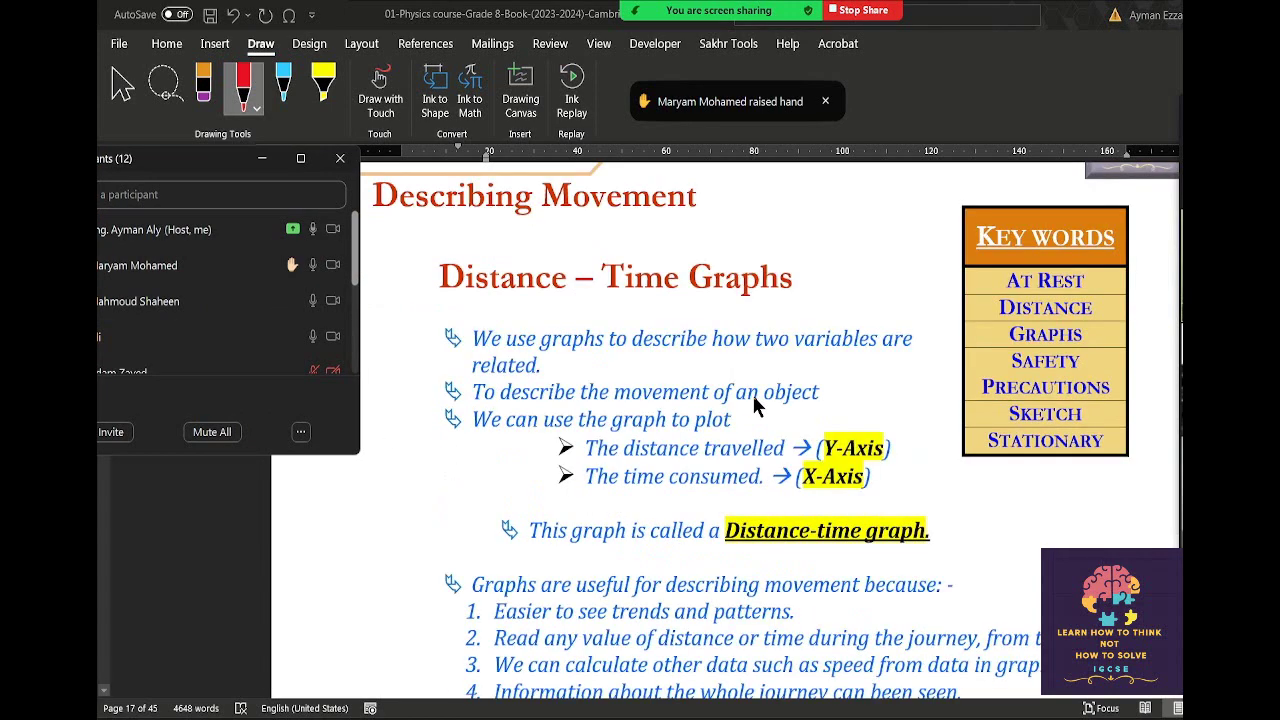
scroll(752, 393, "down", 1)
scroll(752, 393, "down", 1)
scroll(755, 403, "down", 2)
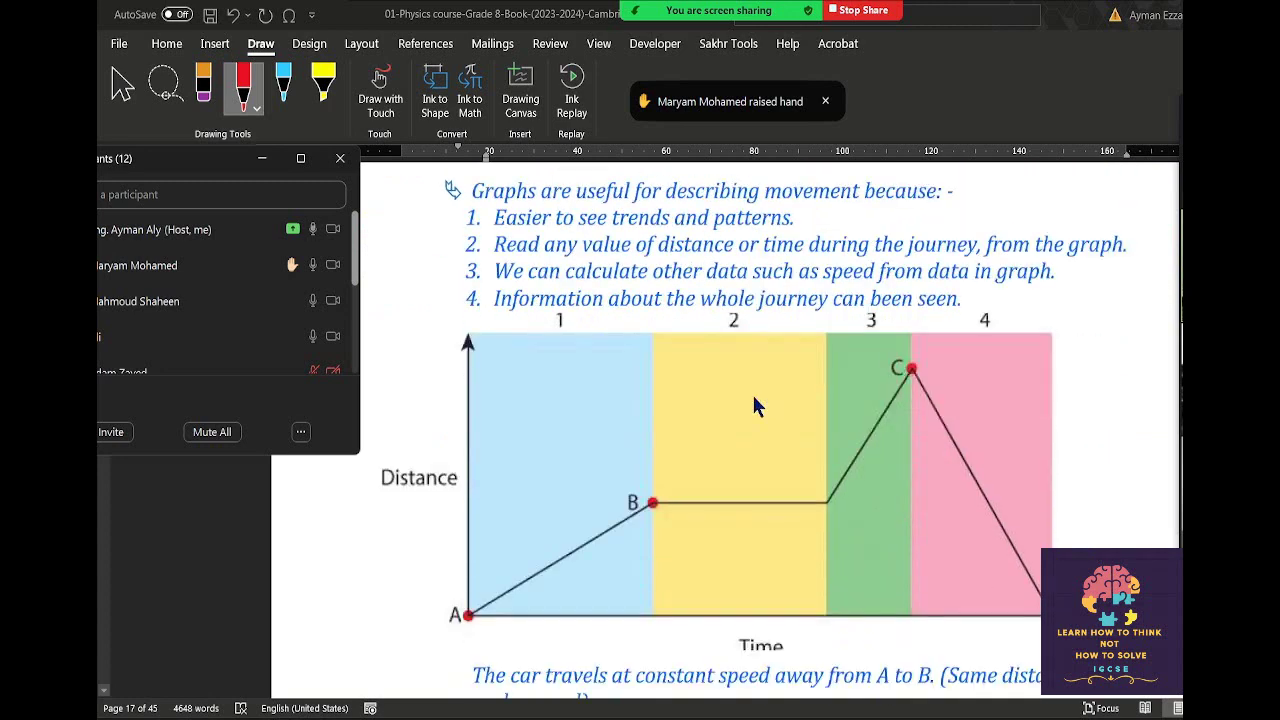
scroll(755, 405, "down", 1)
scroll(755, 405, "down", 3)
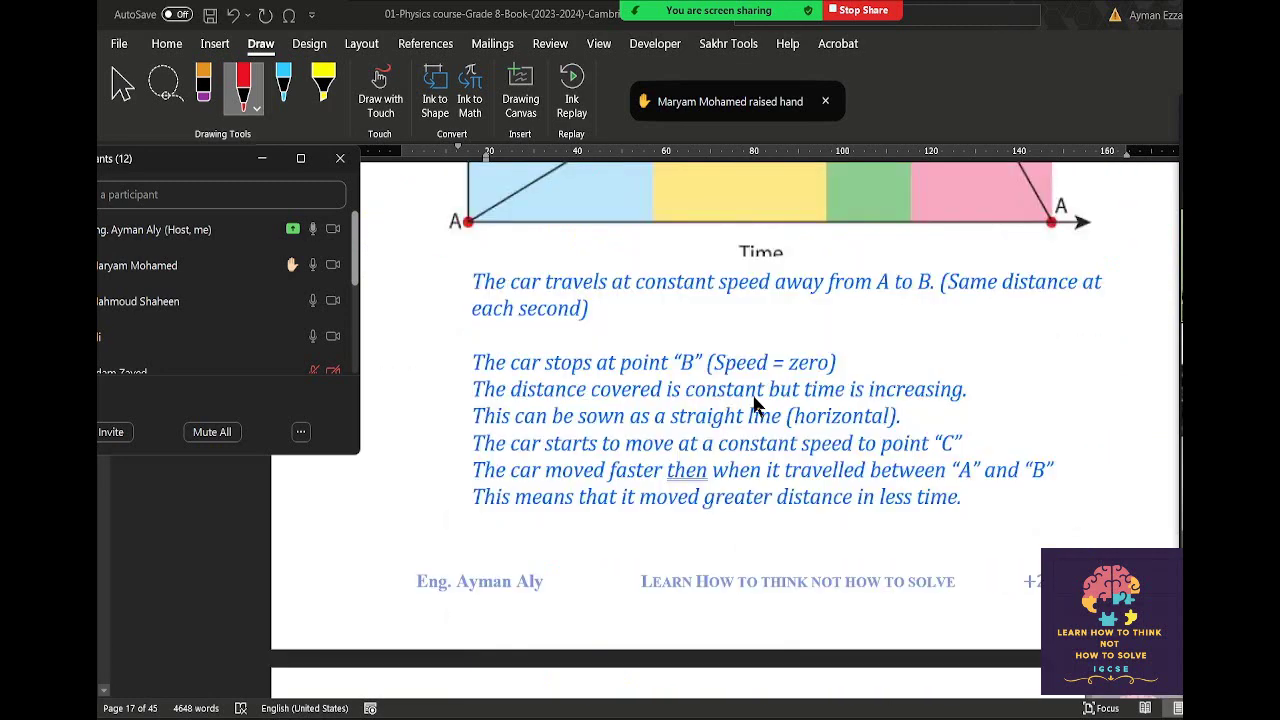
scroll(755, 405, "down", 1)
scroll(757, 405, "up", 4)
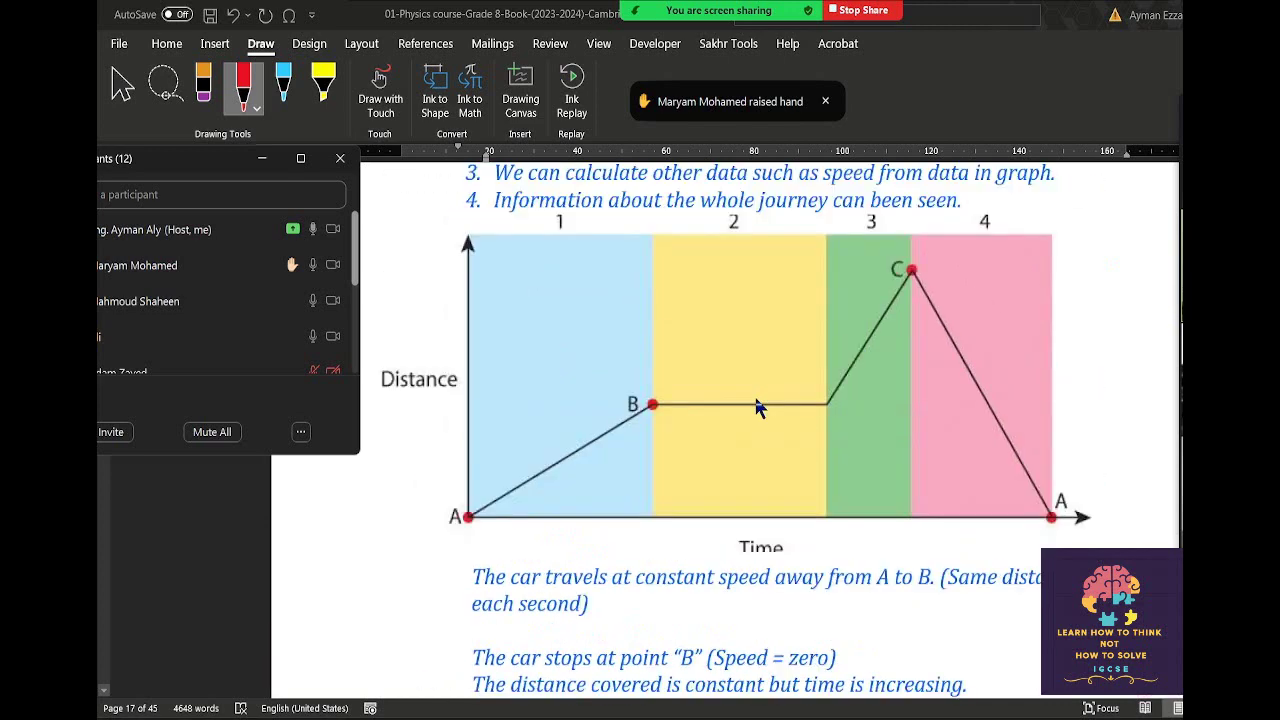
scroll(757, 405, "up", 2)
scroll(757, 405, "down", 1)
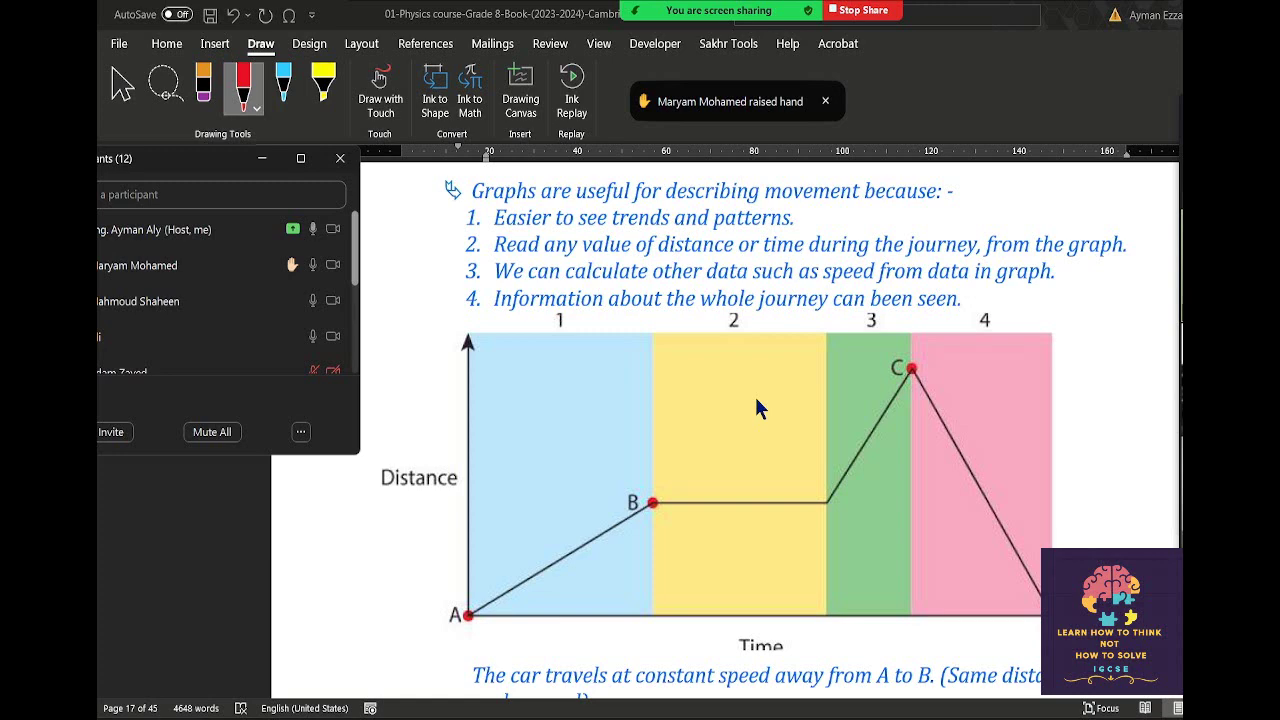
scroll(872, 510, "down", 2)
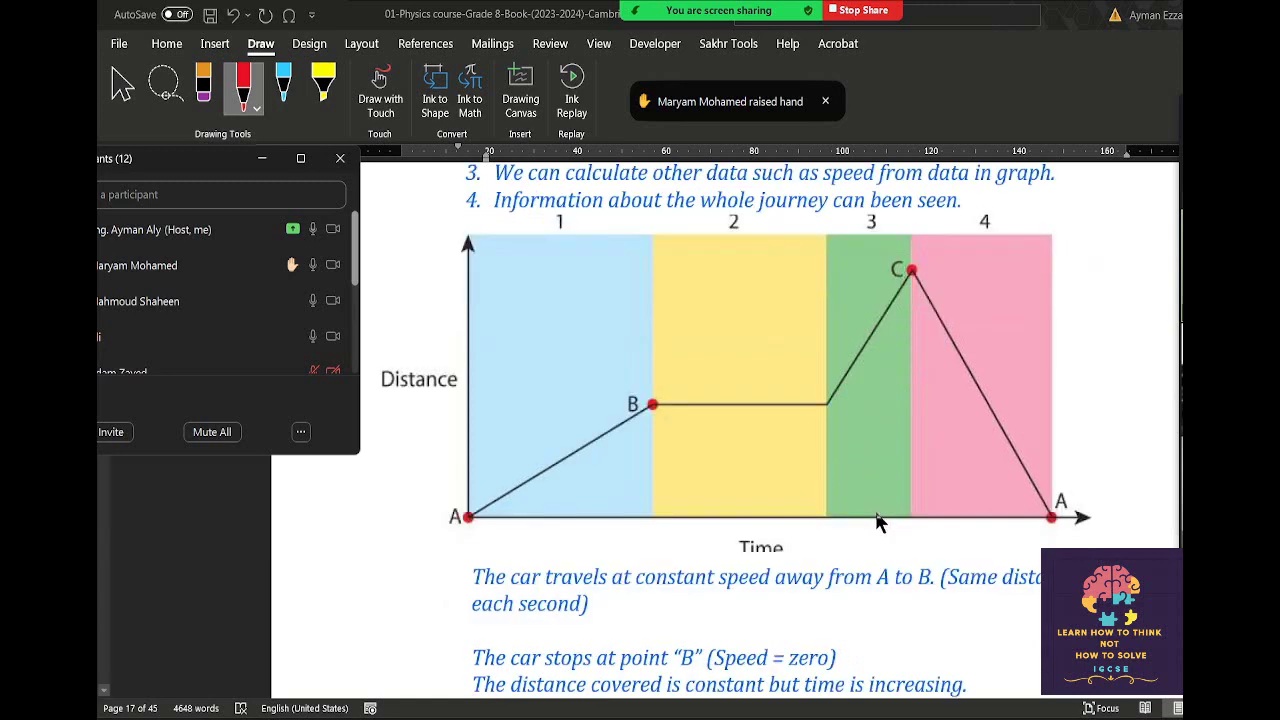
scroll(874, 510, "down", 5)
scroll(874, 510, "down", 2)
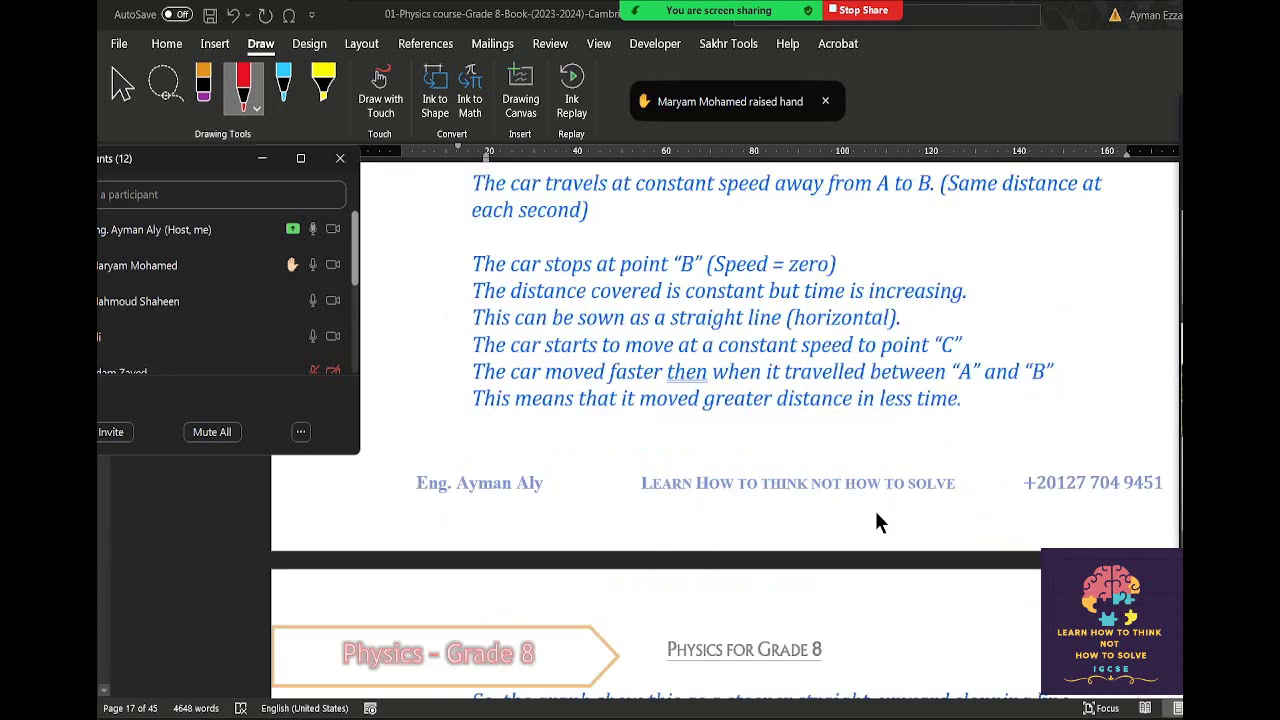
scroll(876, 515, "down", 5)
scroll(878, 515, "down", 2)
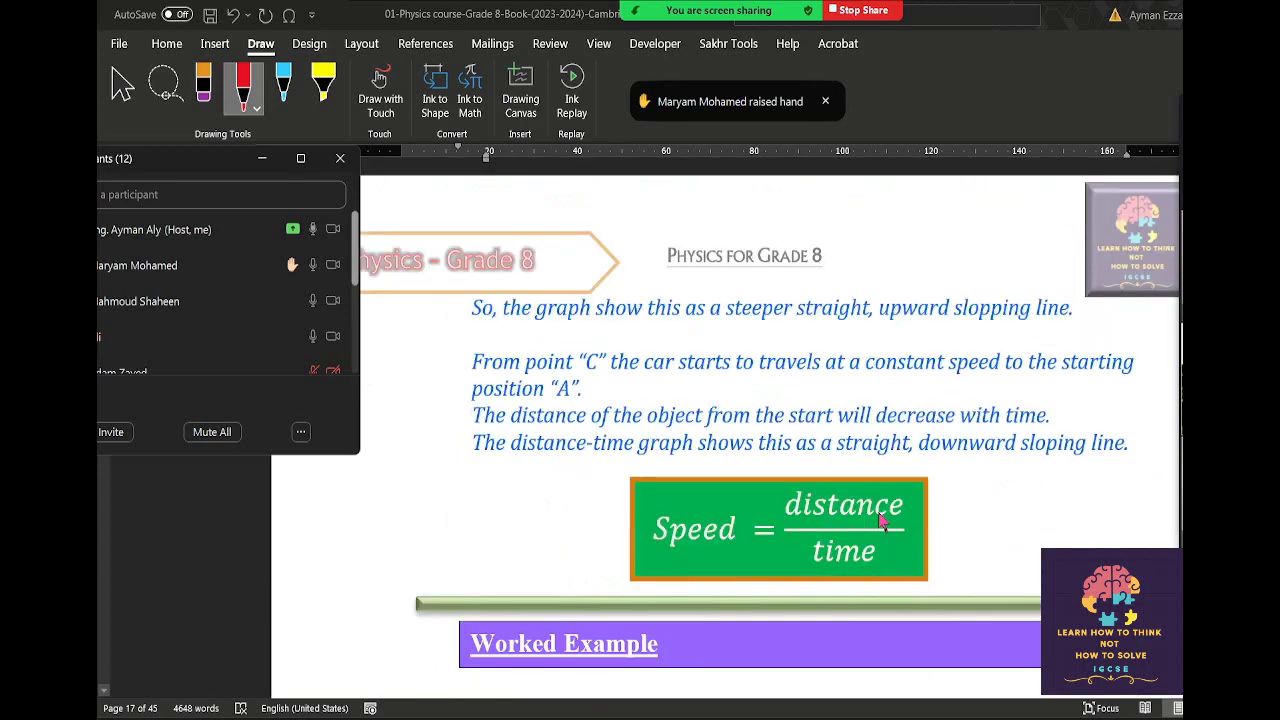
Scroll back up to question 7's red-ink solution showing t = 1925/35 = 55 sec.
scroll(880, 515, "up", 8)
scroll(880, 515, "up", 10)
scroll(880, 515, "up", 8)
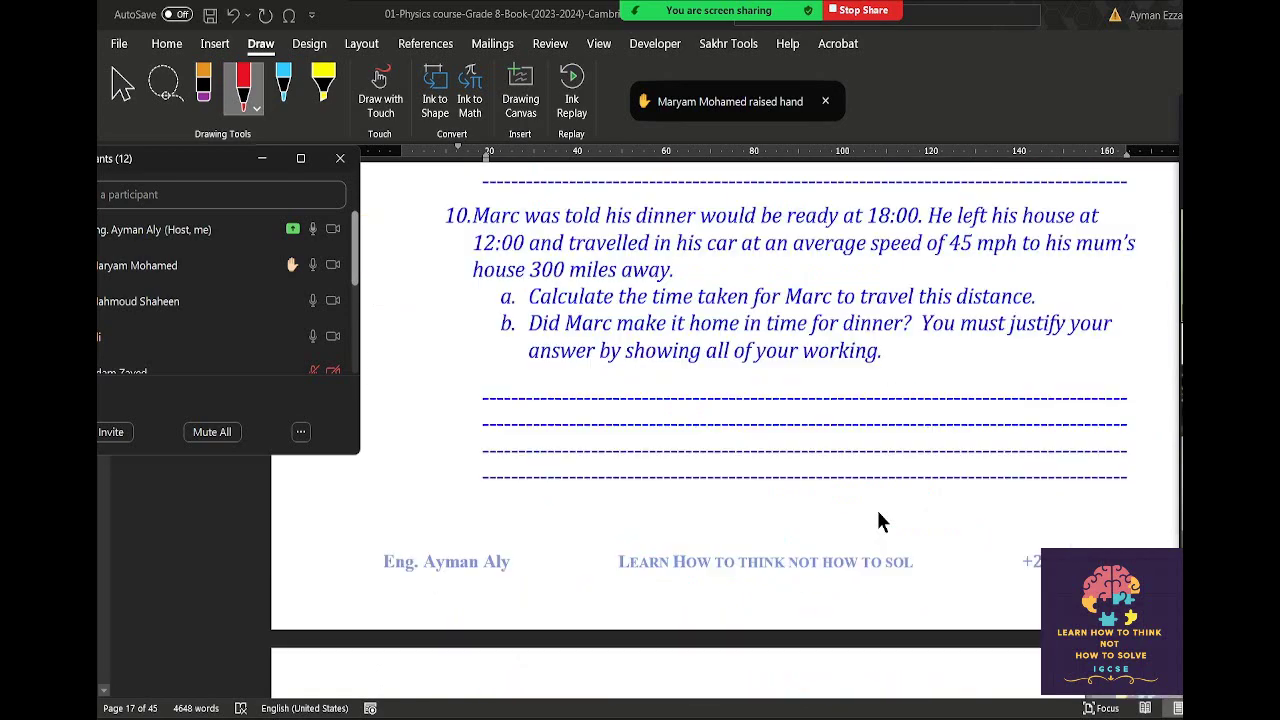
scroll(880, 520, "up", 7)
scroll(880, 520, "up", 2)
scroll(880, 520, "up", 5)
scroll(880, 520, "up", 2)
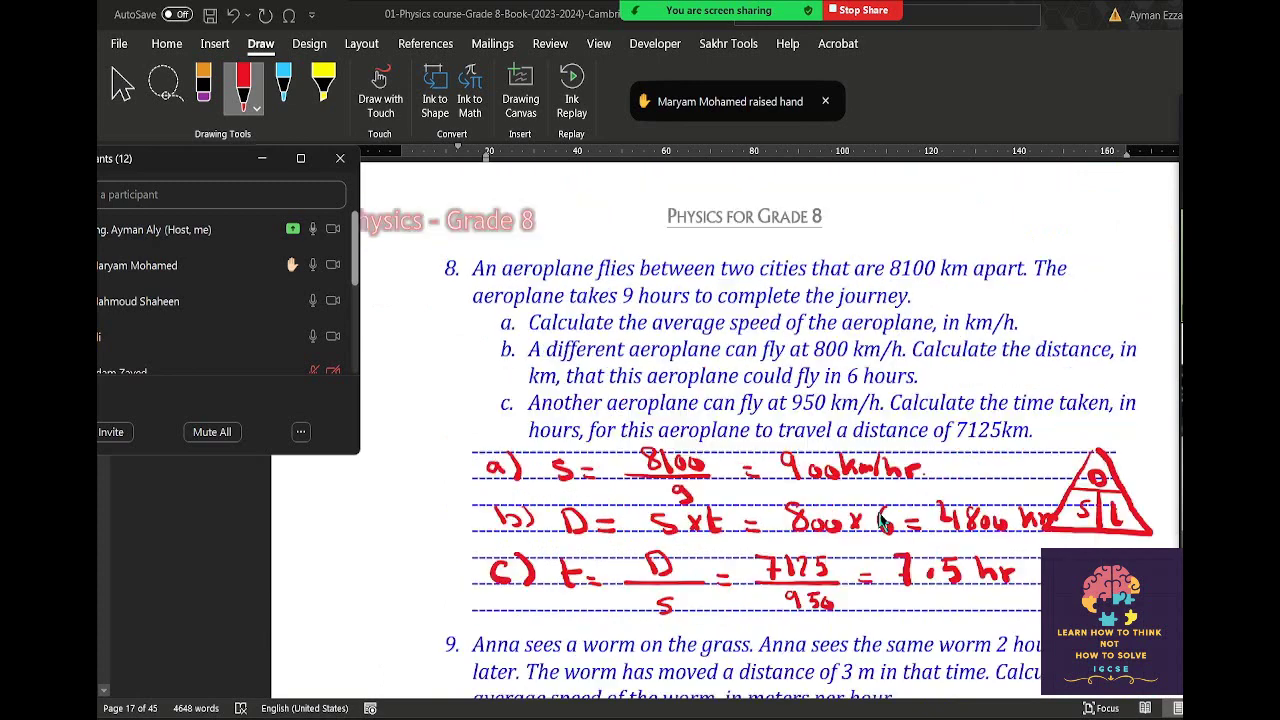
scroll(880, 520, "up", 5)
scroll(880, 520, "up", 2)
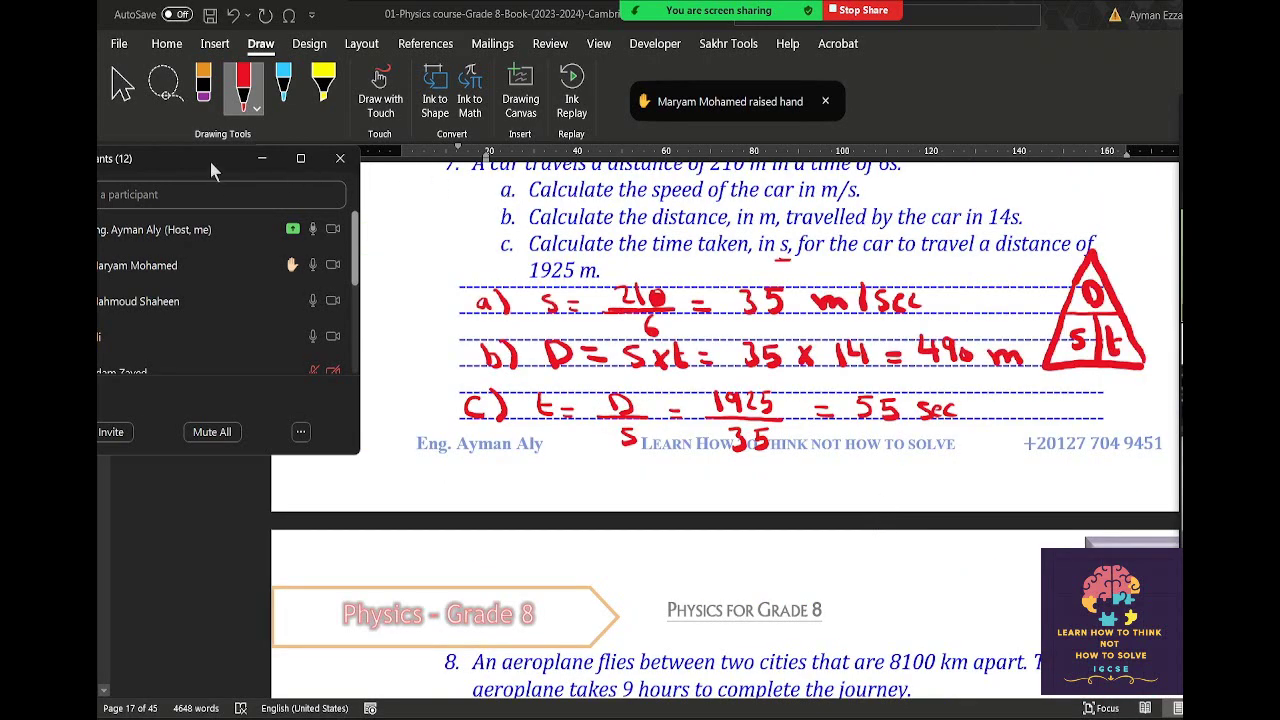
mouse_move(213, 176)
left_mouse_down()
mouse_move(270, 195)
mouse_move(257, 187)
left_mouse_up()
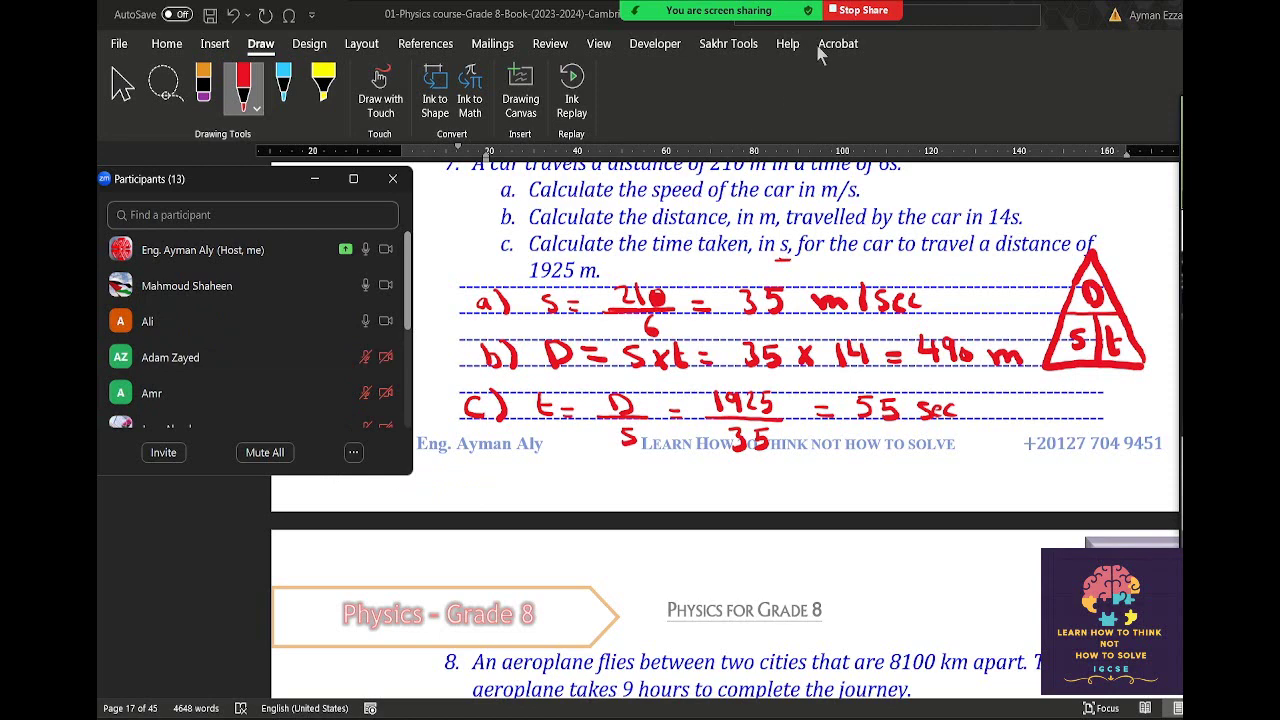
Stop sharing, end the meeting for all, close the Zoom home window, and switch to OBS Studio.
left_click(864, 20)
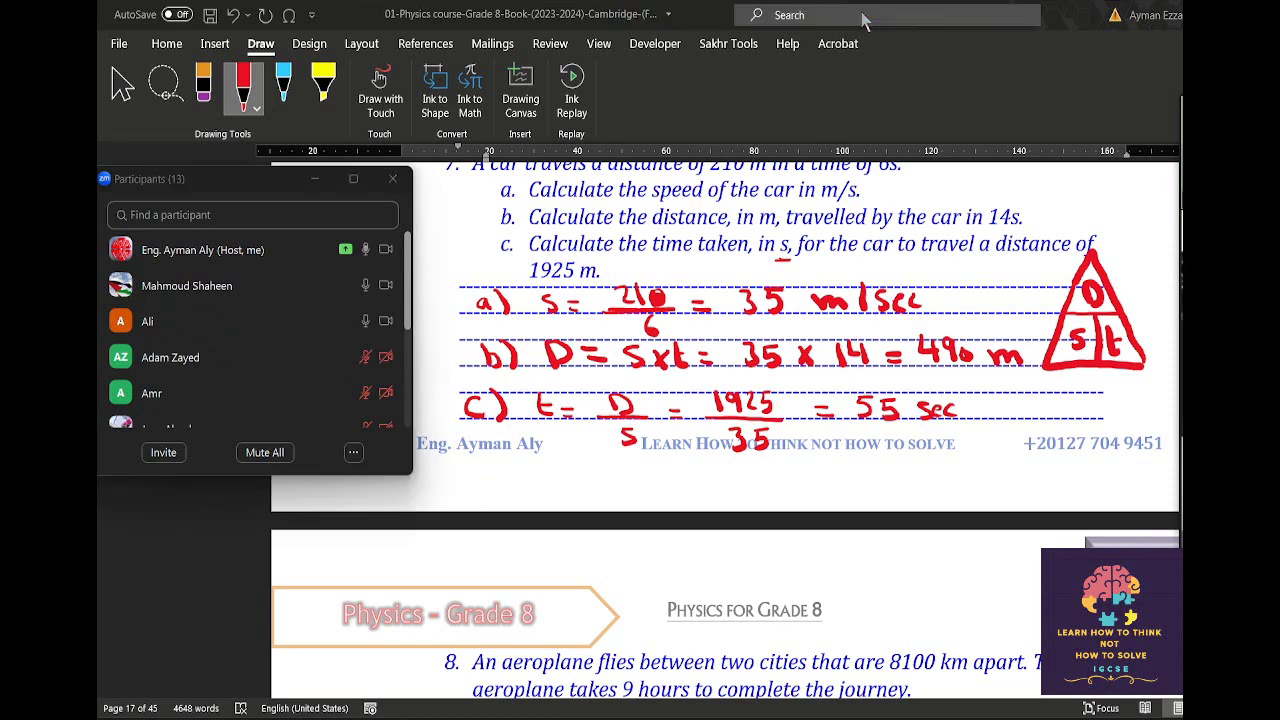
key("alt+q")
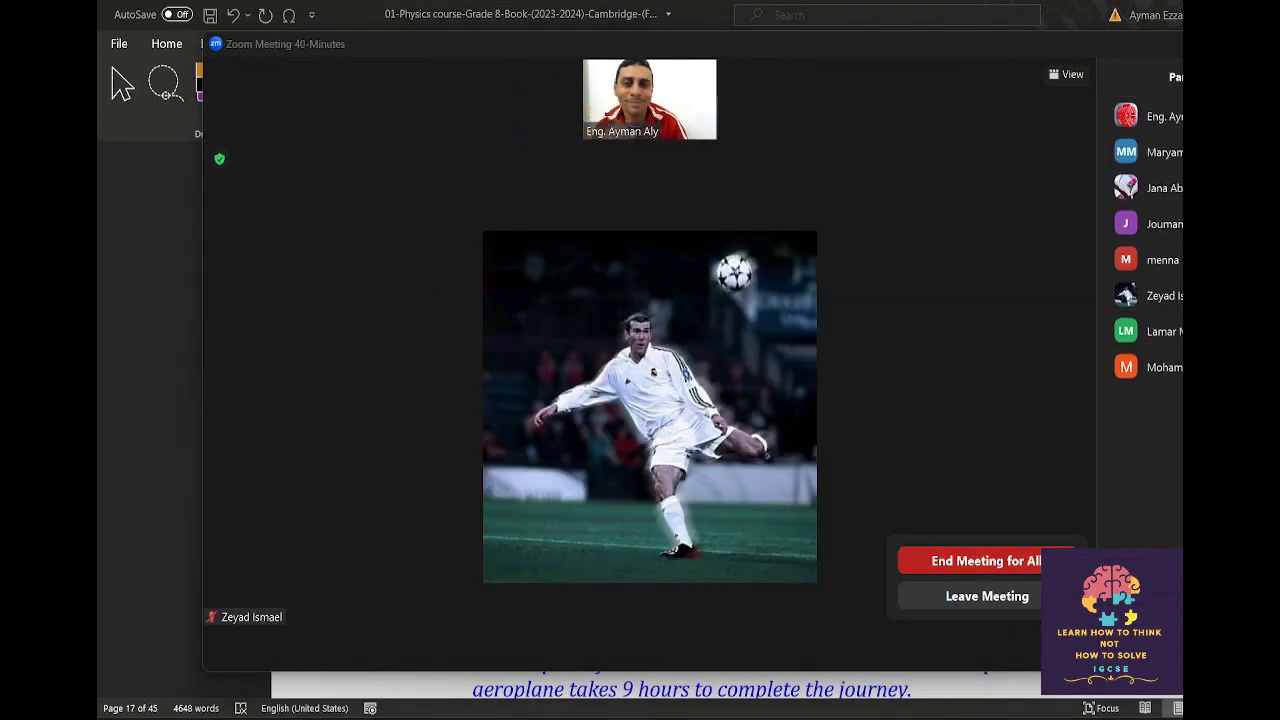
key("Return")
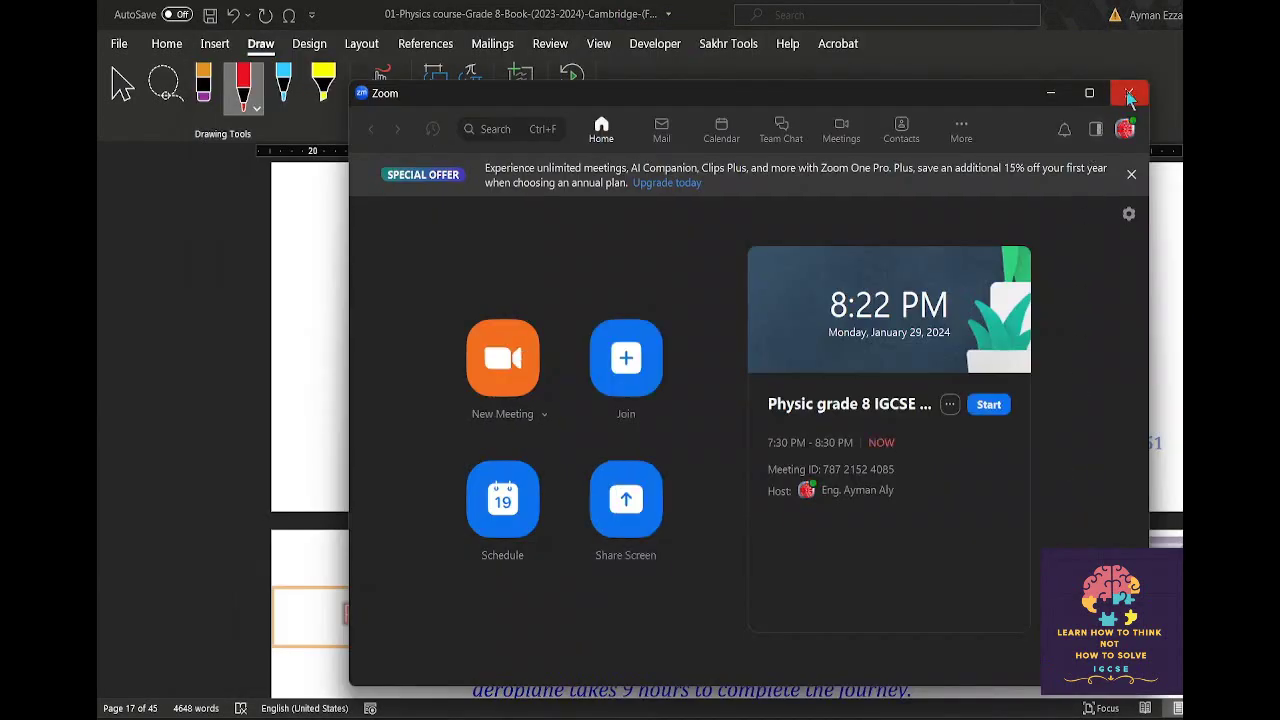
left_click(1129, 93)
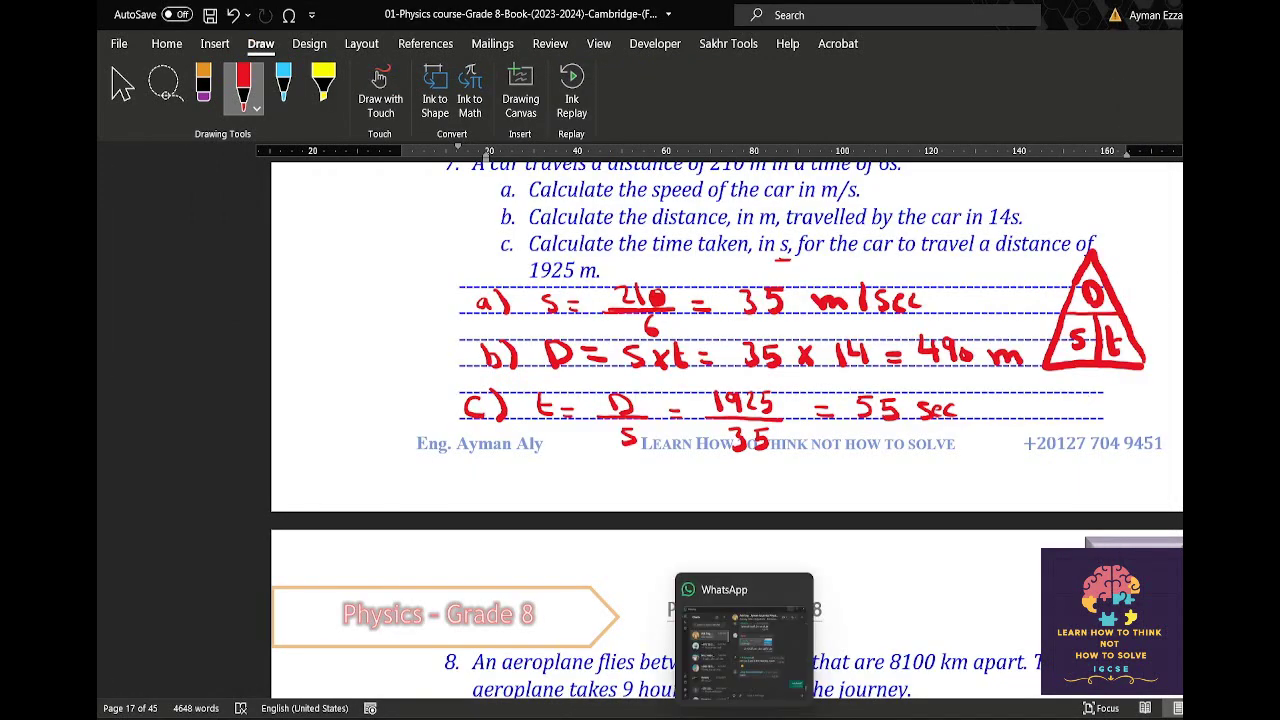
left_click(1005, 635)
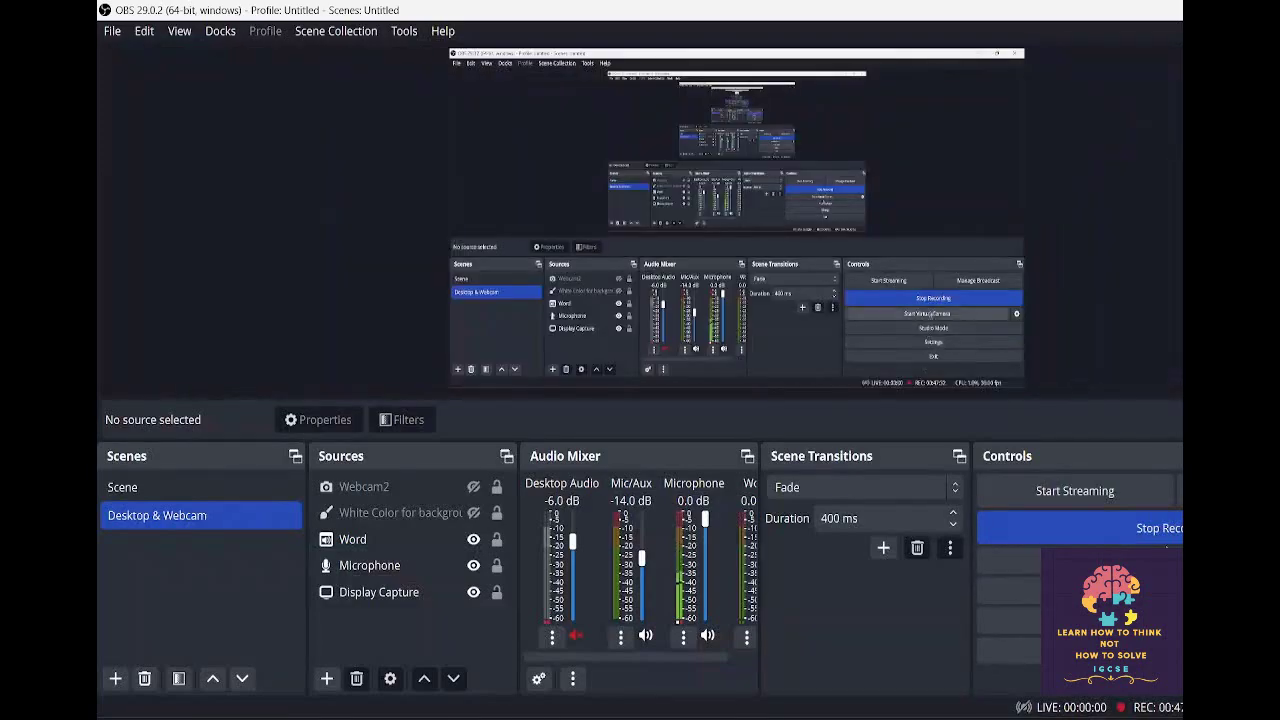